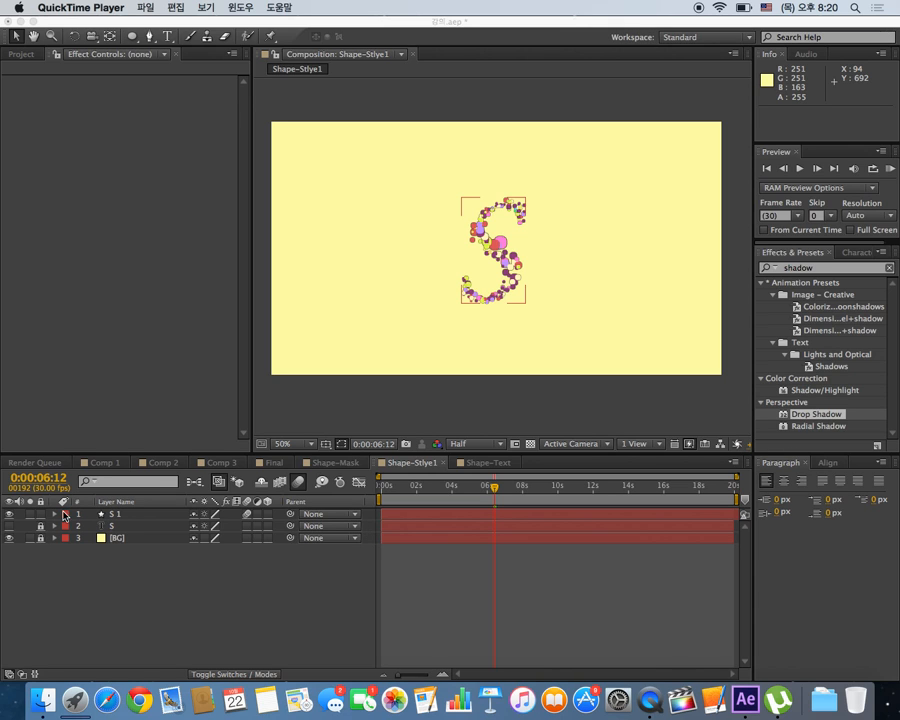
# Move the current time to 0:00:07:02 and duplicate the S 1 shape layer.
pyautogui.click(113, 520)
pyautogui.click(113, 517)
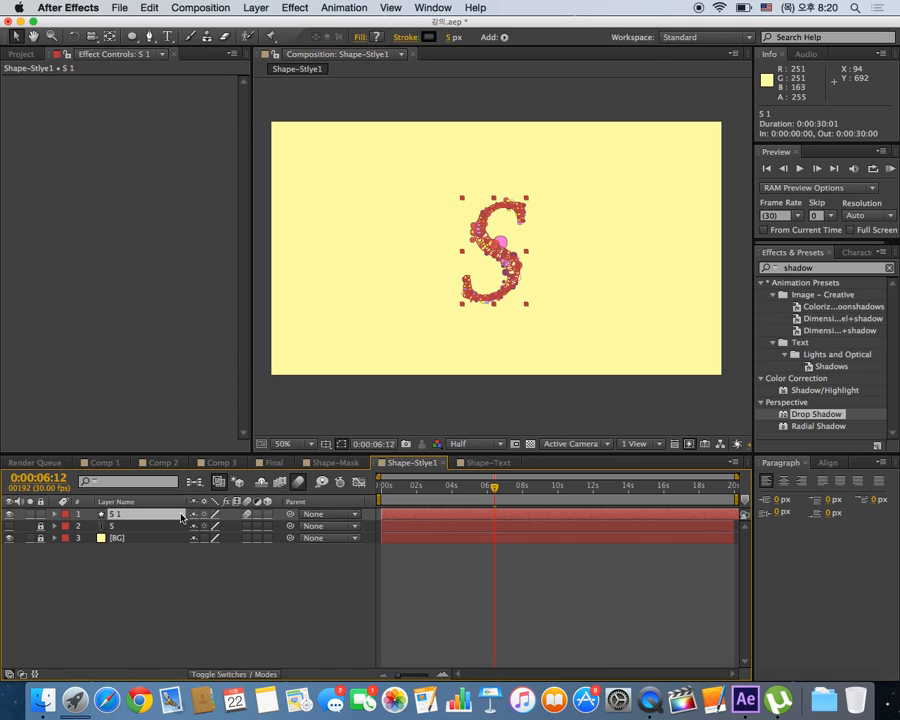
pyautogui.moveTo(494, 487); pyautogui.dragTo(510, 490)
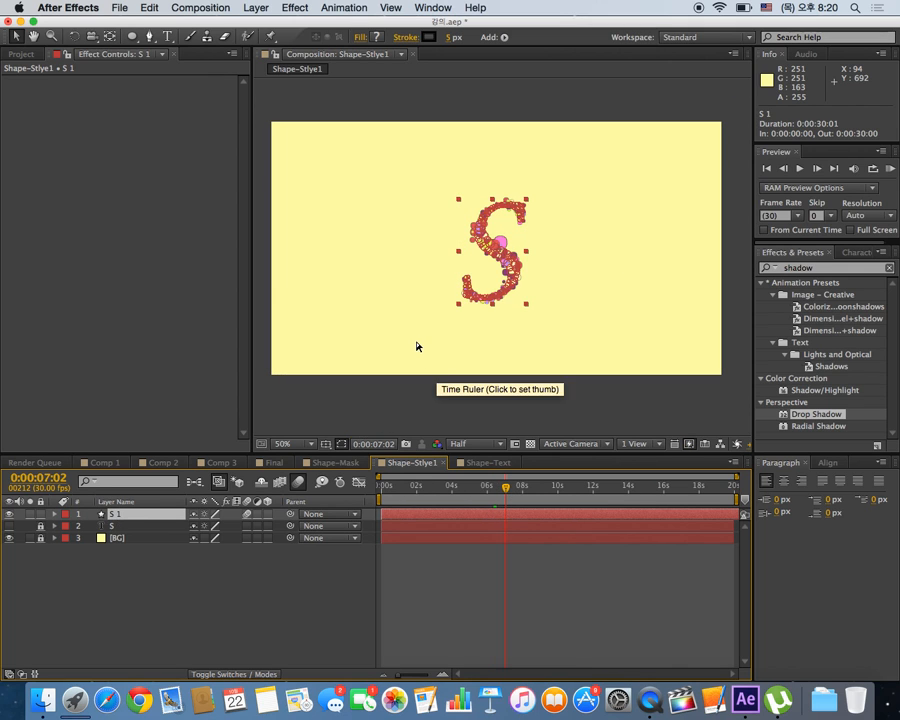
pyautogui.scroll(-8, 416, 345)
pyautogui.scroll(10, 415, 343)
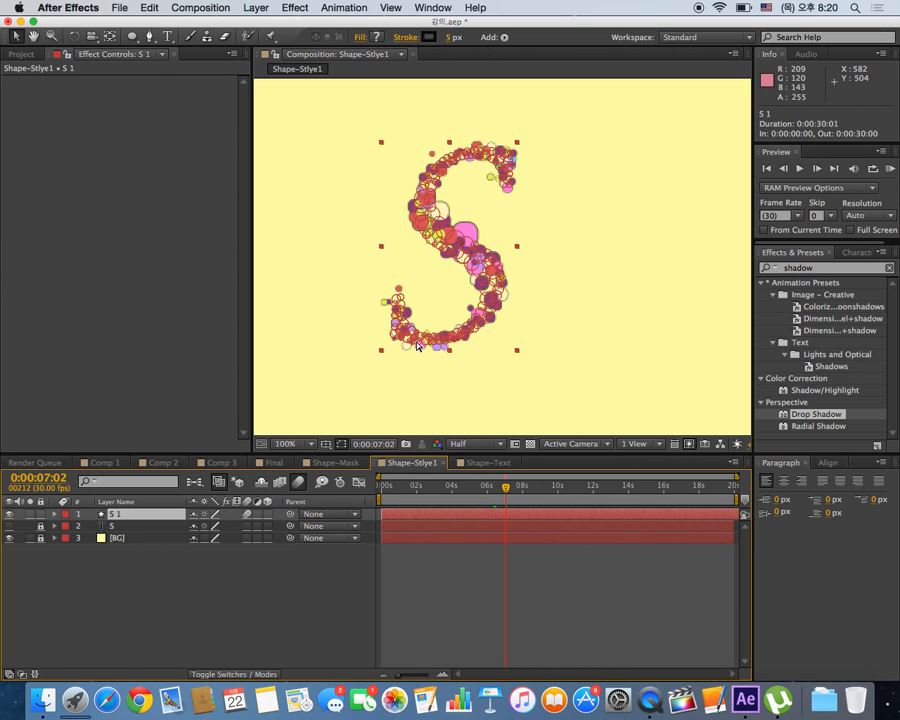
pyautogui.hotkey('ctrl', 'd')
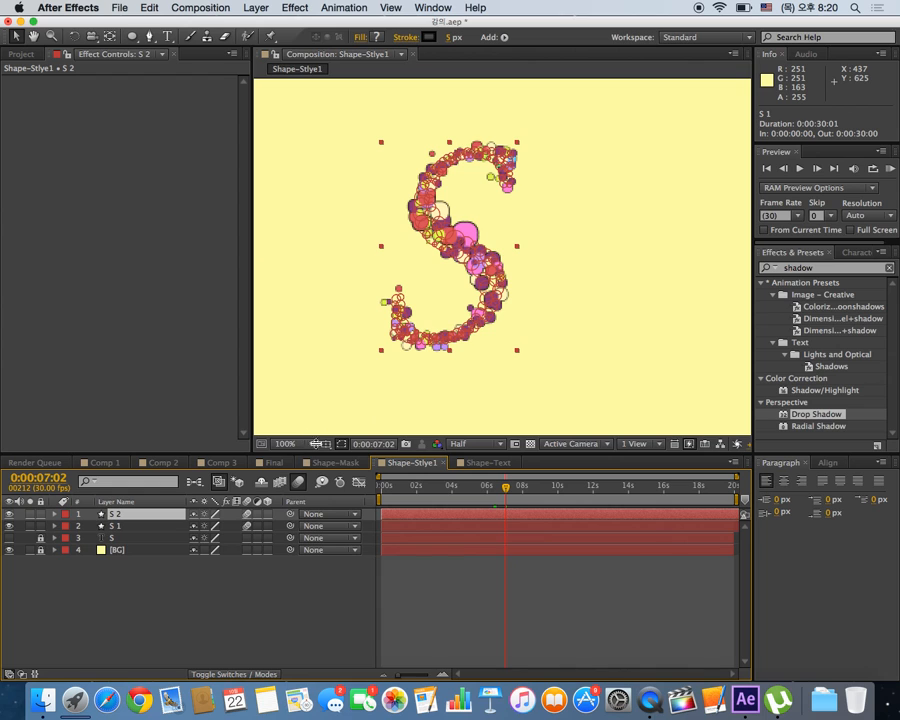
# Add a Trim Paths operator to the contents of the duplicated S shape layer.
pyautogui.click(55, 514)
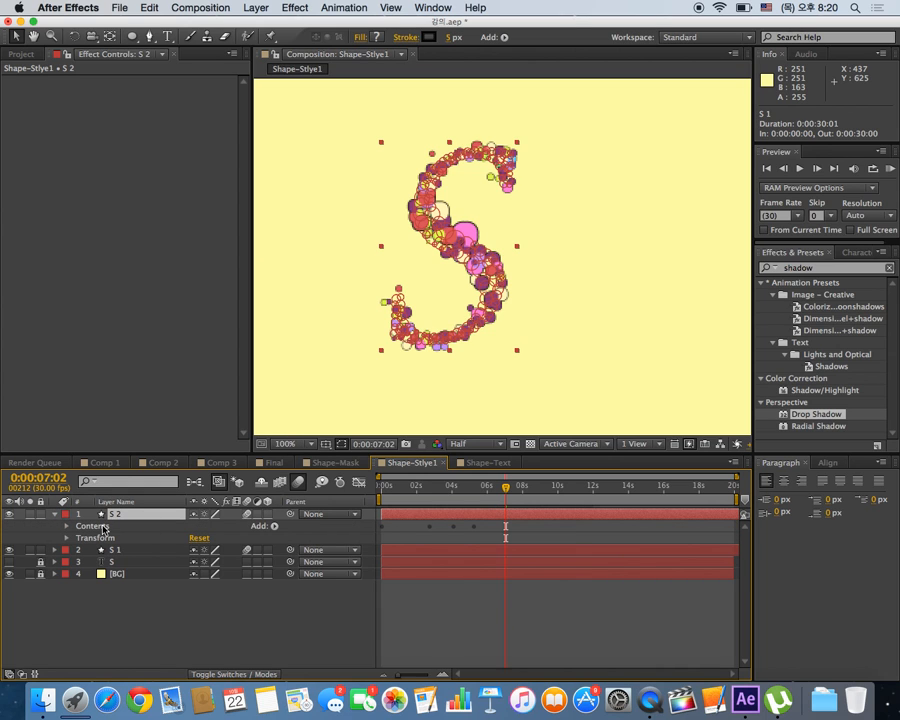
pyautogui.click(275, 527)
pyautogui.click(231, 531)
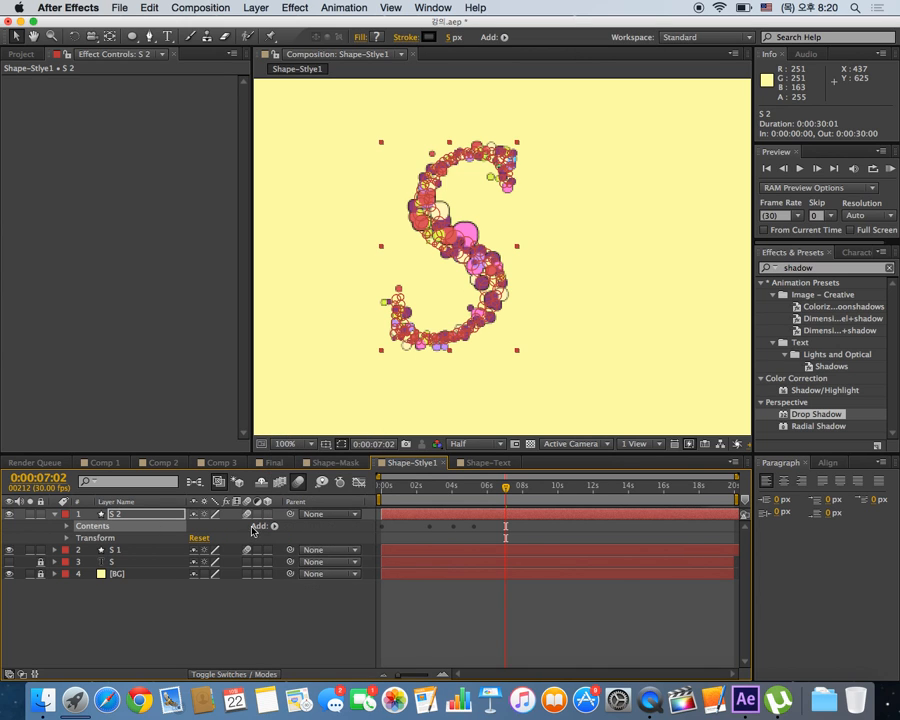
pyautogui.click(275, 527)
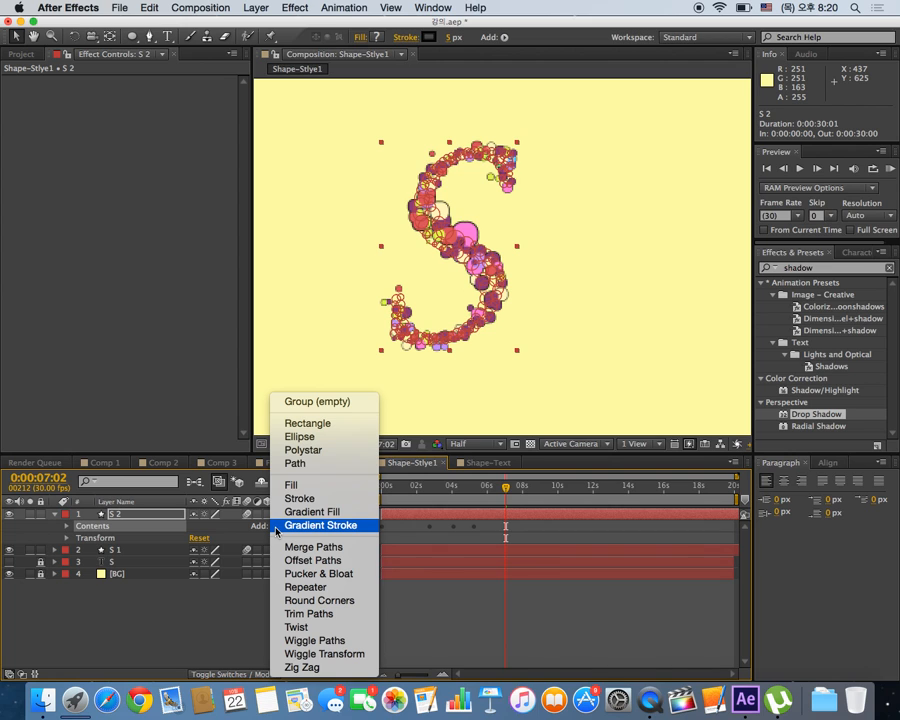
pyautogui.click(308, 614)
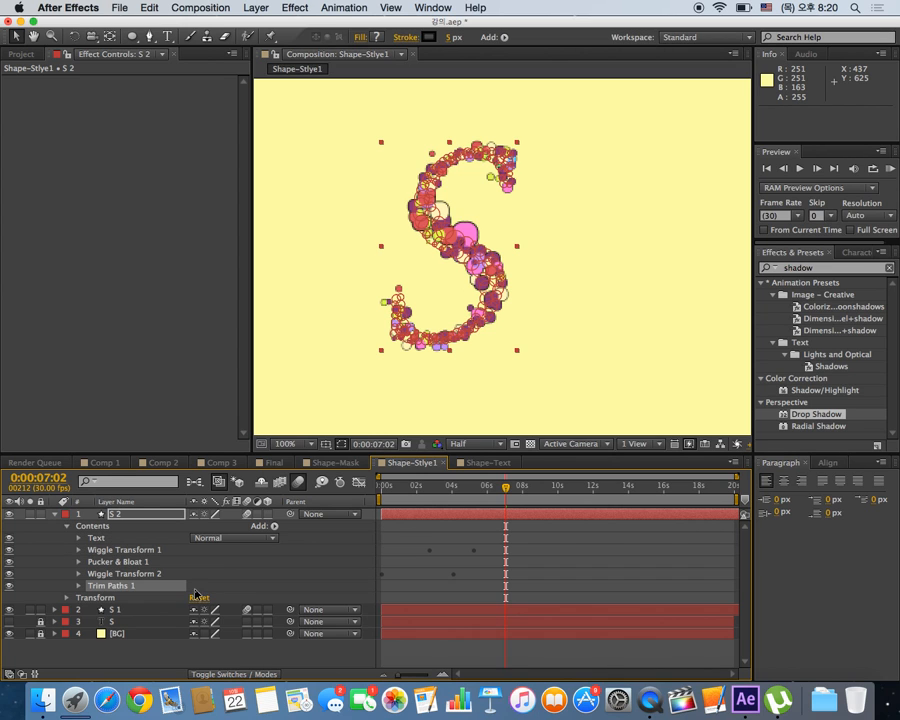
# Set the Trim Paths Start to 60% and Offset to -165° on the S 2 layer.
pyautogui.click(79, 587)
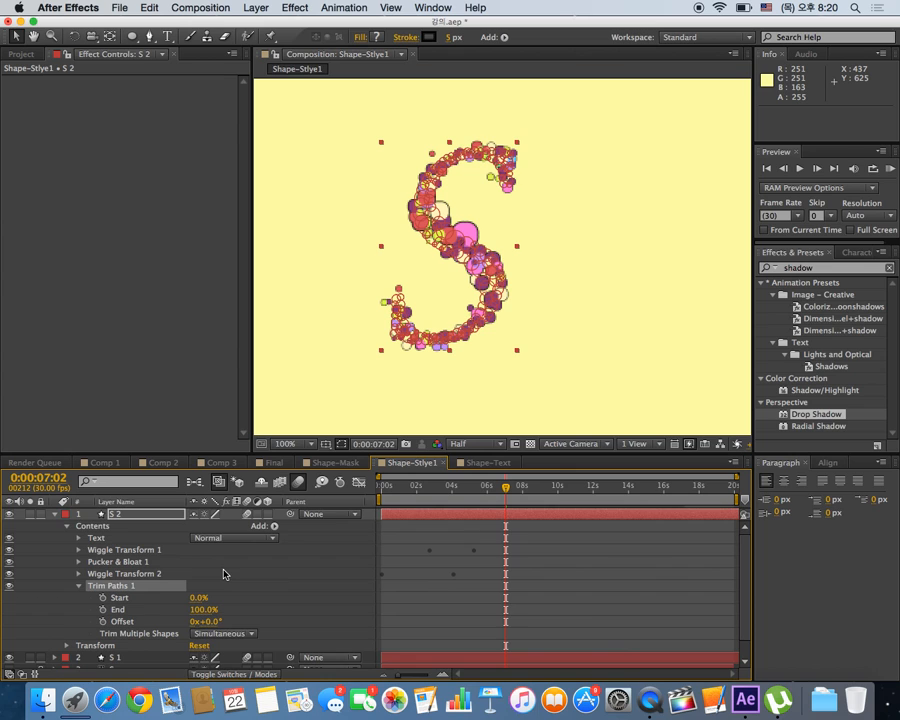
pyautogui.scroll(-1, 223, 574)
pyautogui.click(200, 578)
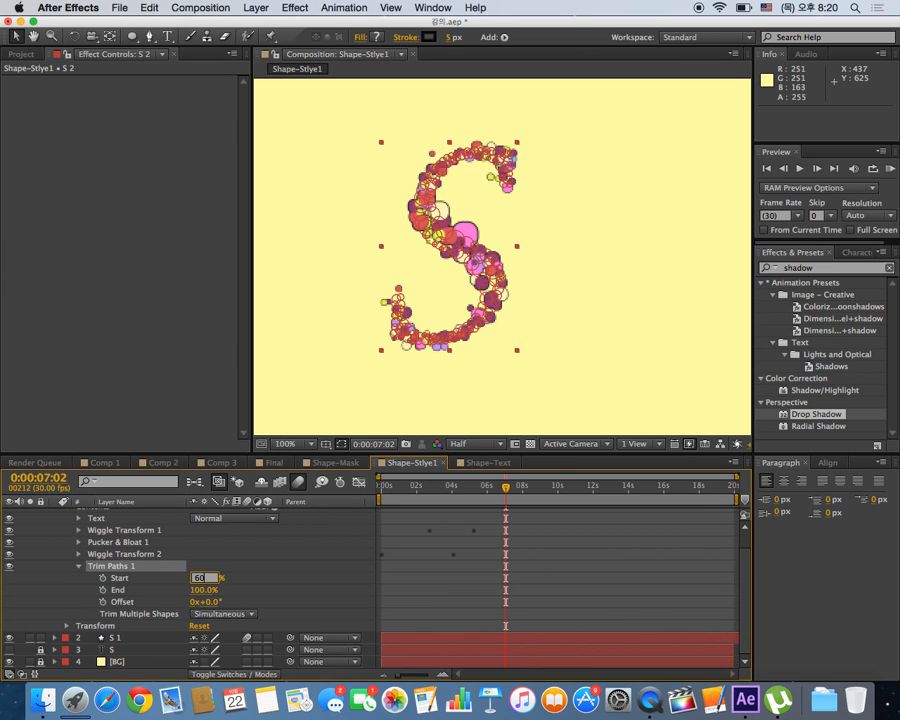
pyautogui.write('60')
pyautogui.press('Return')
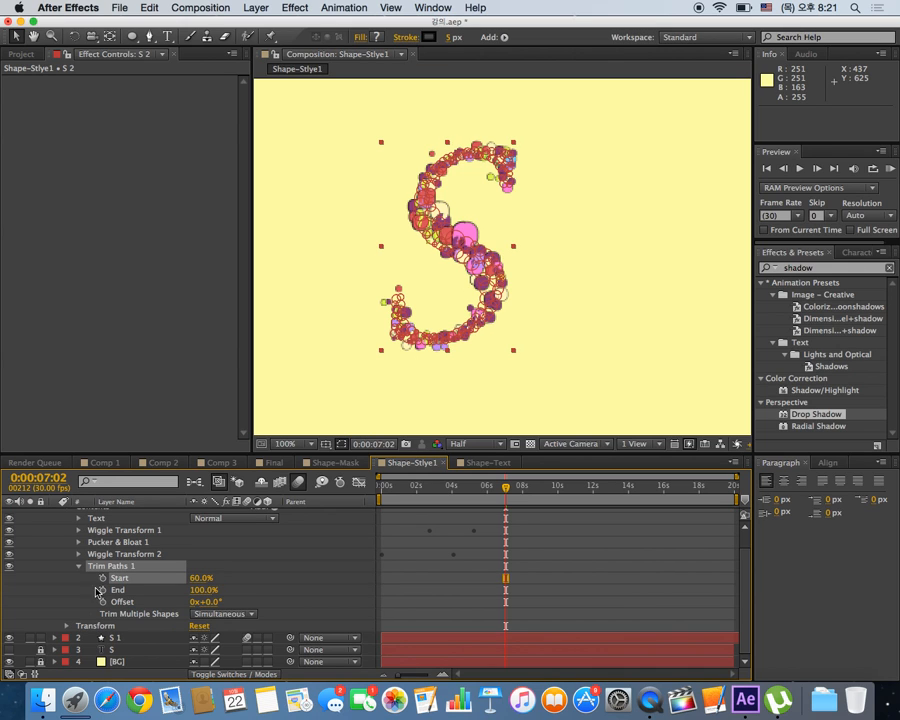
pyautogui.click(213, 603)
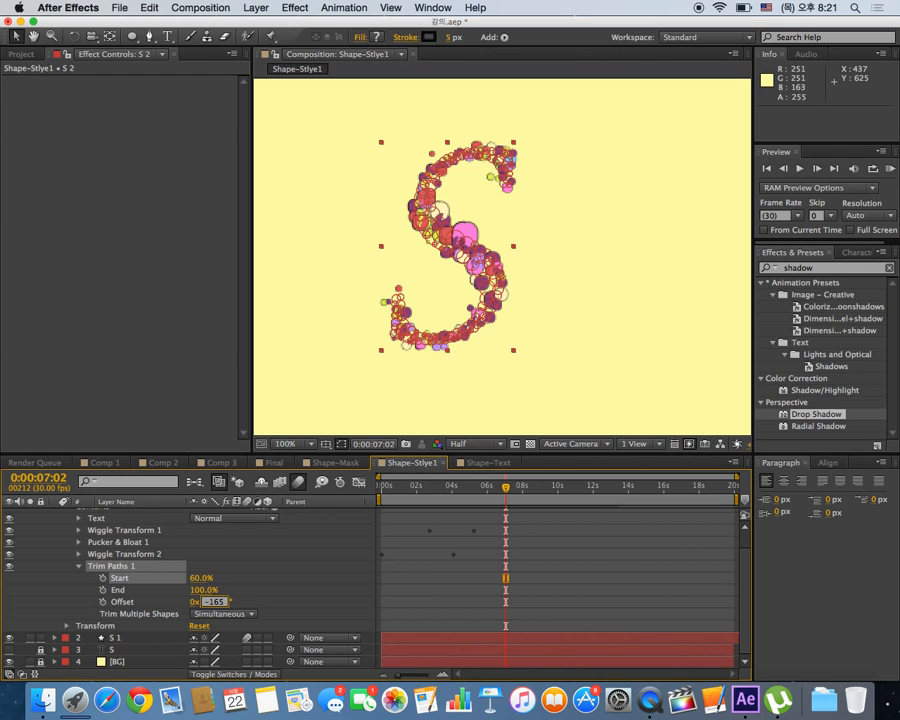
pyautogui.press('Return')
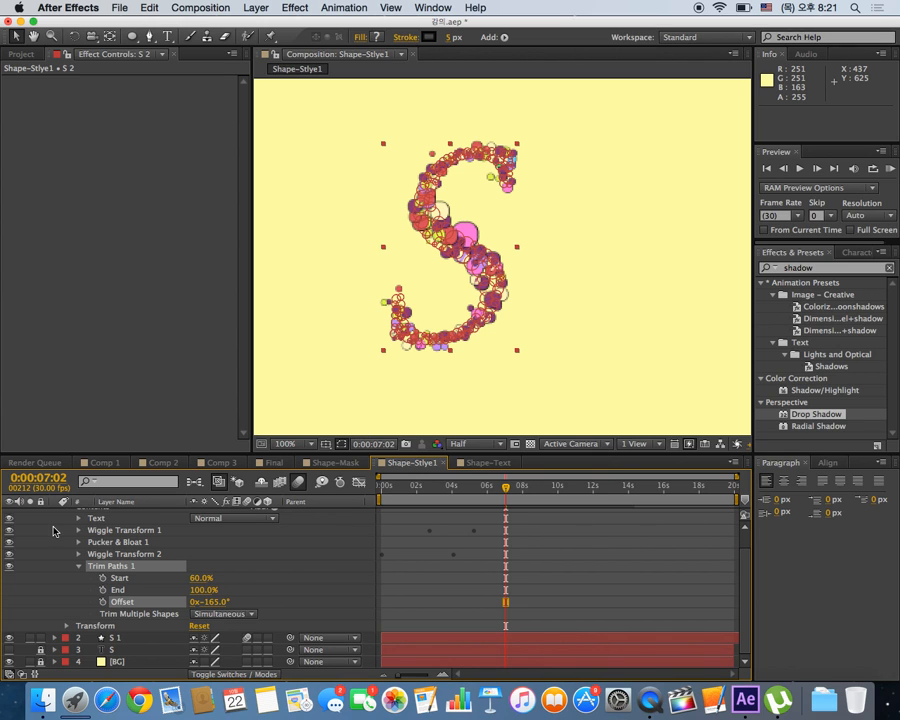
pyautogui.scroll(2, 32, 540)
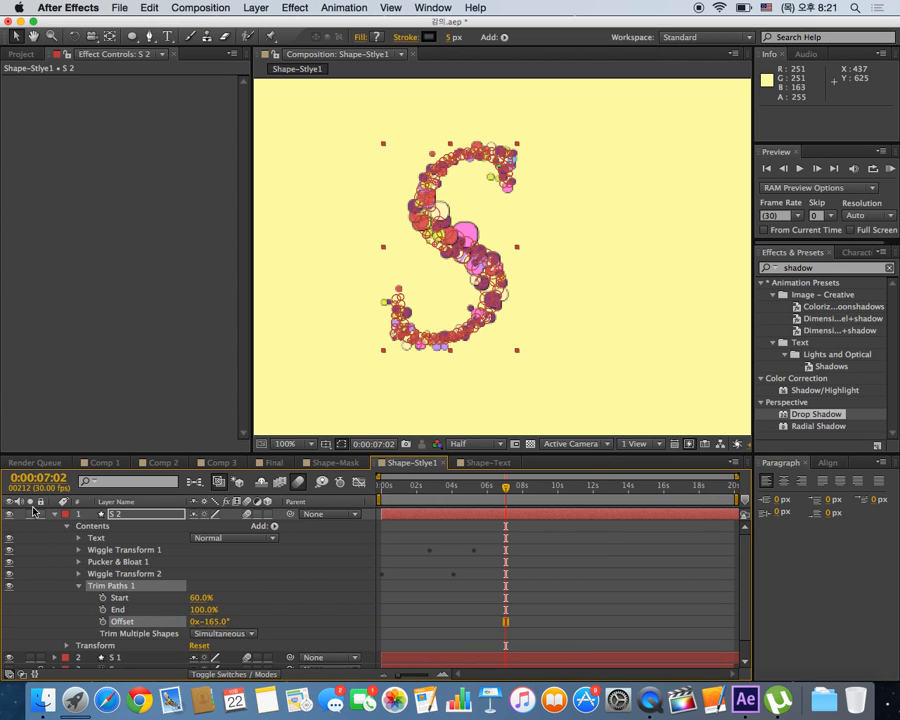
# Solo the S 2 layer to examine its trimmed shapes alone, and turn solo off again.
pyautogui.click(54, 515)
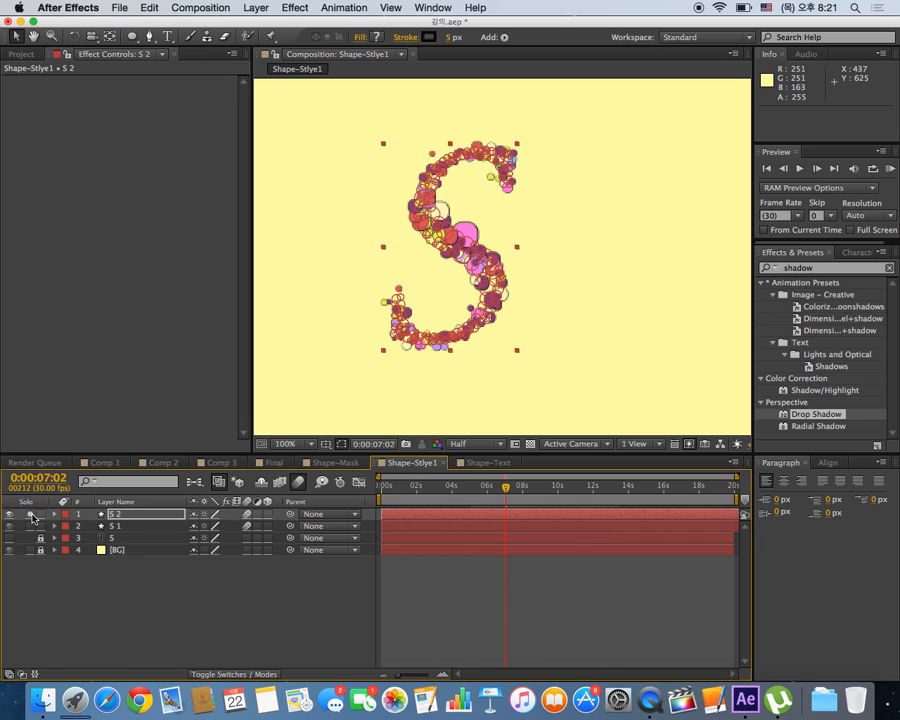
pyautogui.click(29, 514)
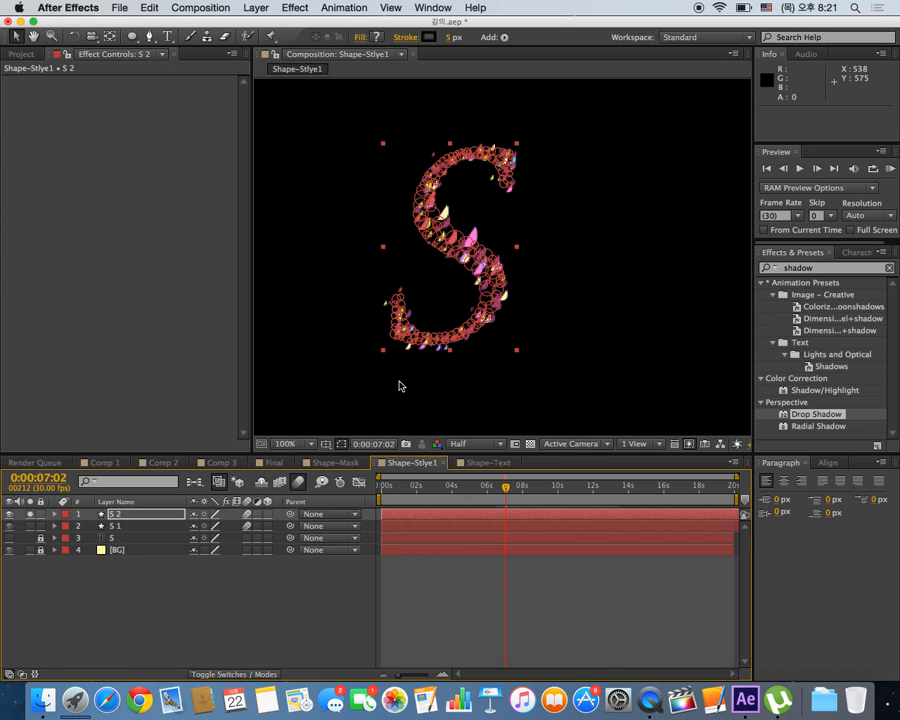
pyautogui.click(441, 584)
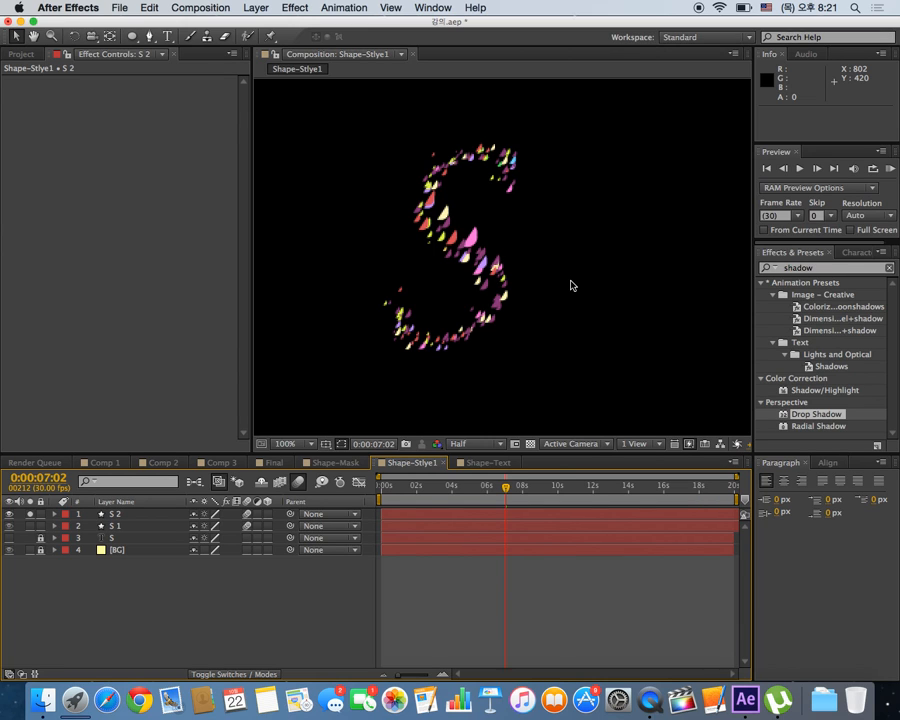
pyautogui.click(31, 519)
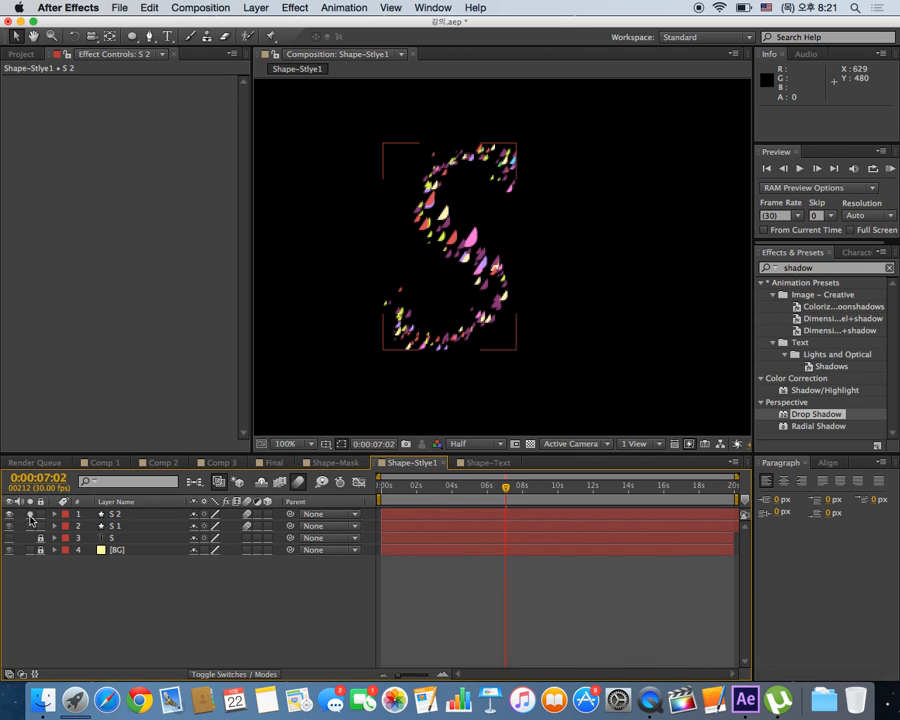
pyautogui.click(31, 516)
# Review the S 2 layer's Trim Paths settings and scrub the timeline to 0:00:06:28 with nothing selected.
pyautogui.click(55, 515)
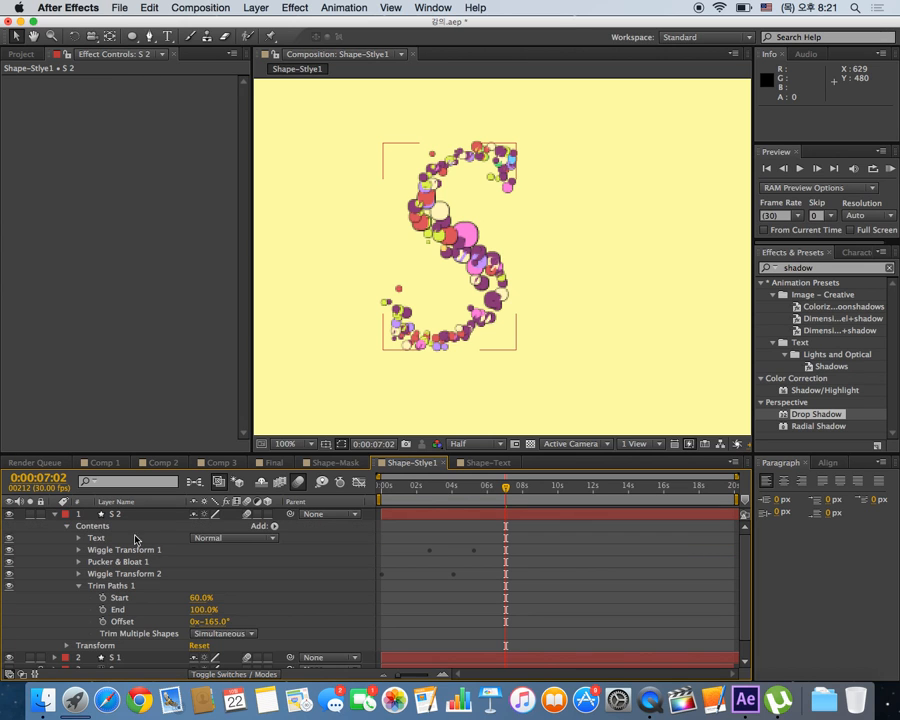
pyautogui.click(114, 587)
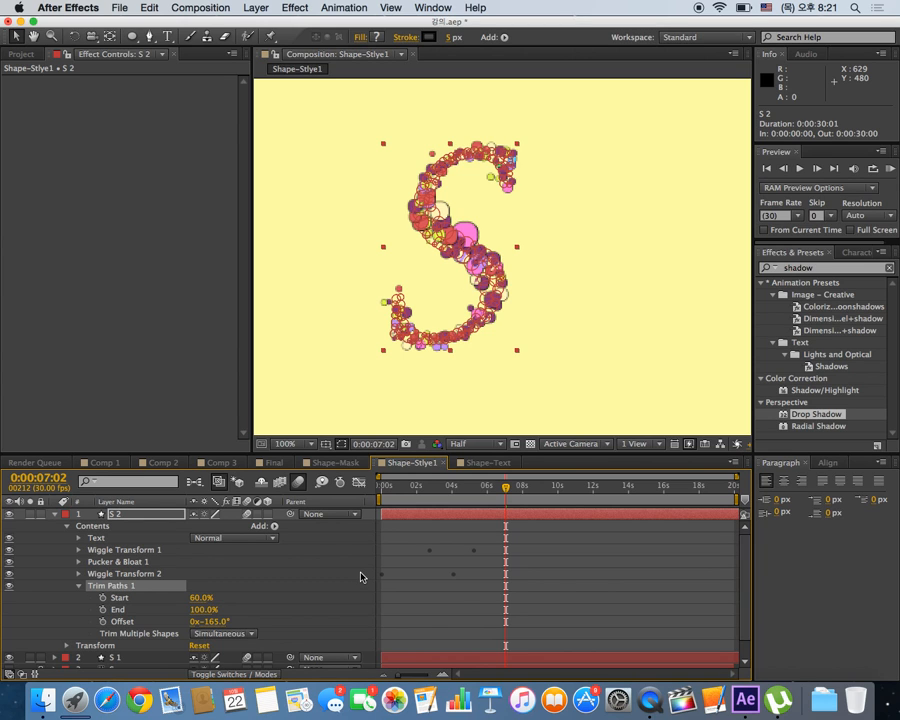
pyautogui.click(197, 335)
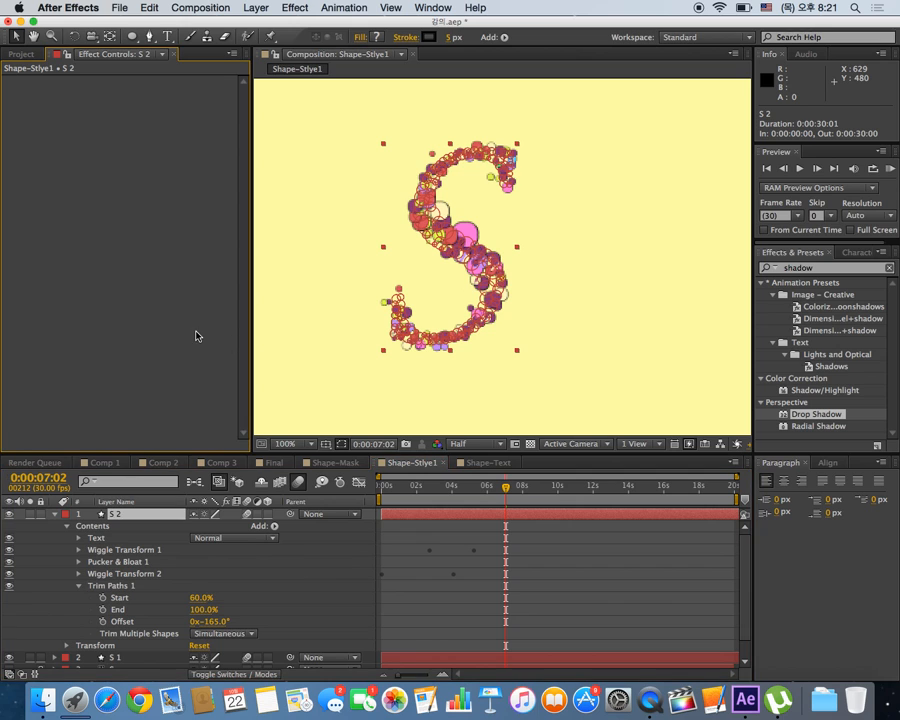
pyautogui.click(360, 349)
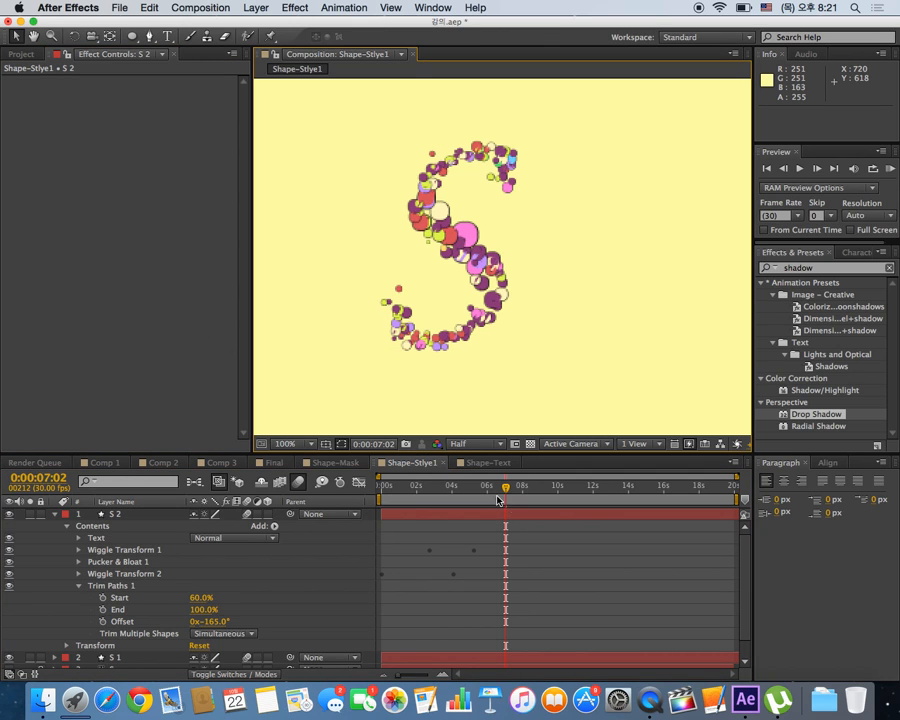
pyautogui.click(465, 495)
pyautogui.click(487, 492)
pyautogui.moveTo(488, 496); pyautogui.dragTo(504, 496)
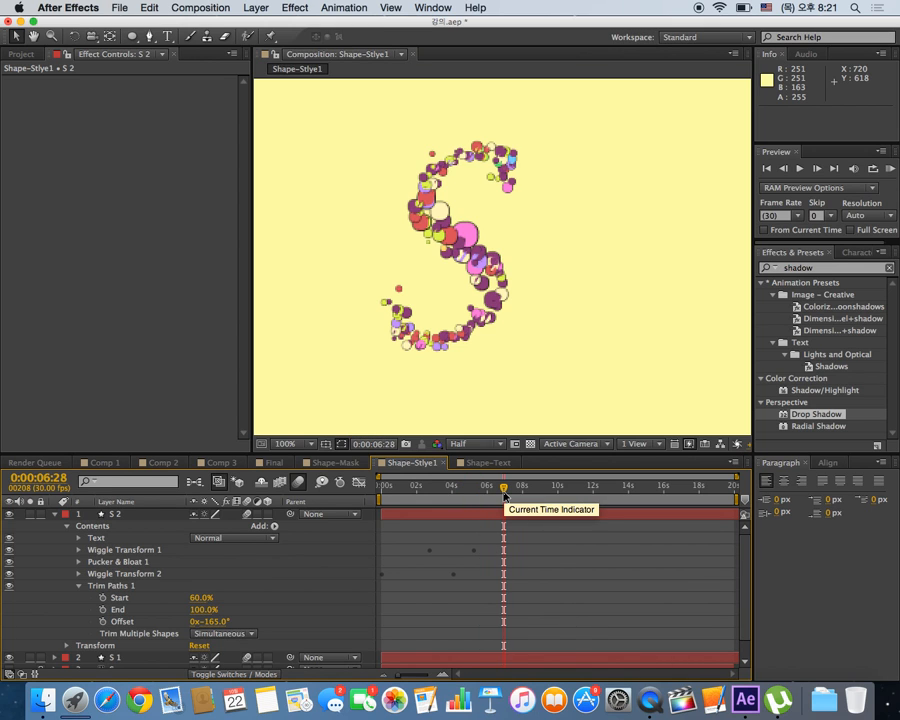
# Isolate the S 2 layer at 0:00:06:28 to check its slivers, and bring the other layers back into view.
pyautogui.click(128, 515)
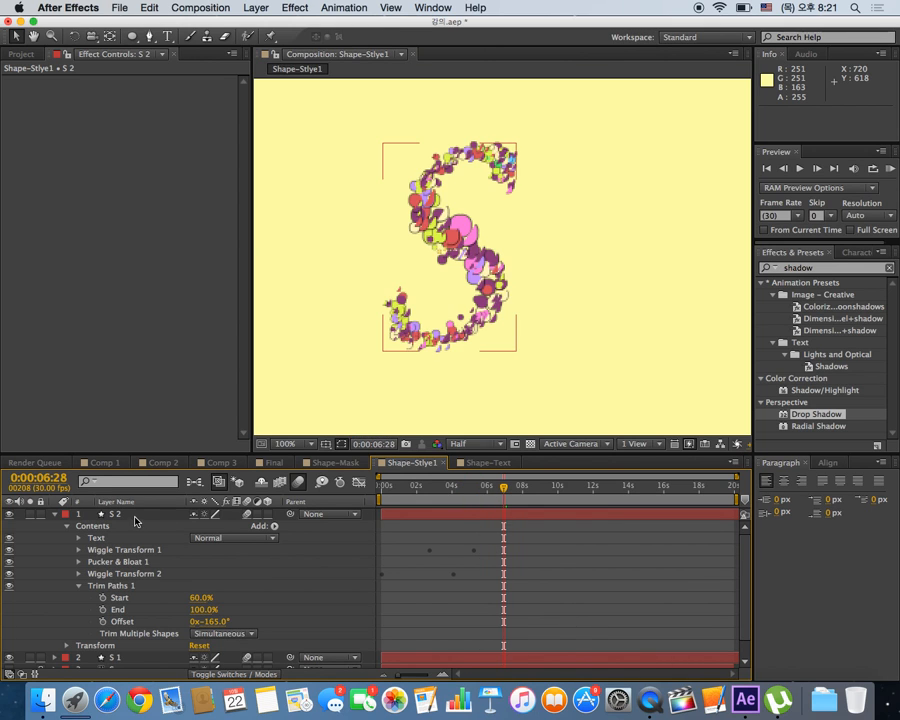
pyautogui.click(33, 522)
pyautogui.click(31, 515)
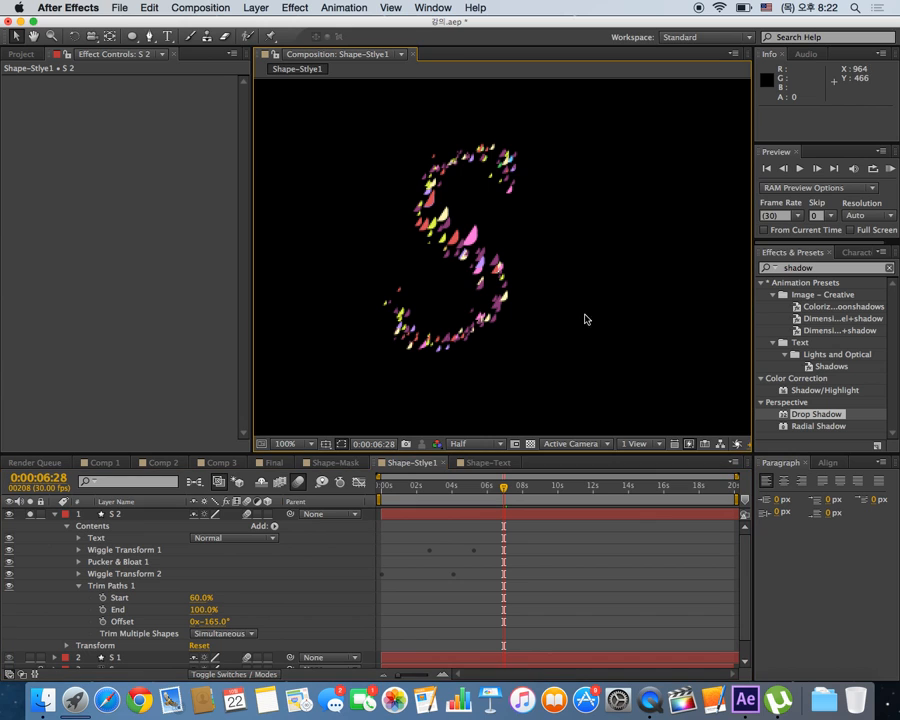
pyautogui.click(31, 514)
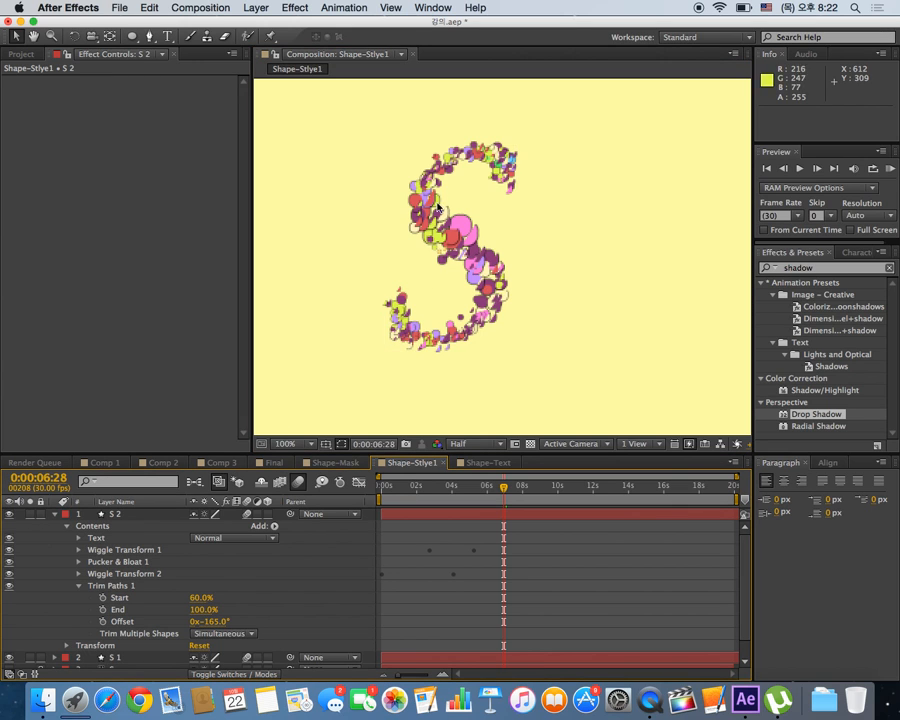
# Inspect the combined S lettering up close and scrub back to the scattered shapes at 0:00:02:03.
pyautogui.scroll(-4, 491, 231)
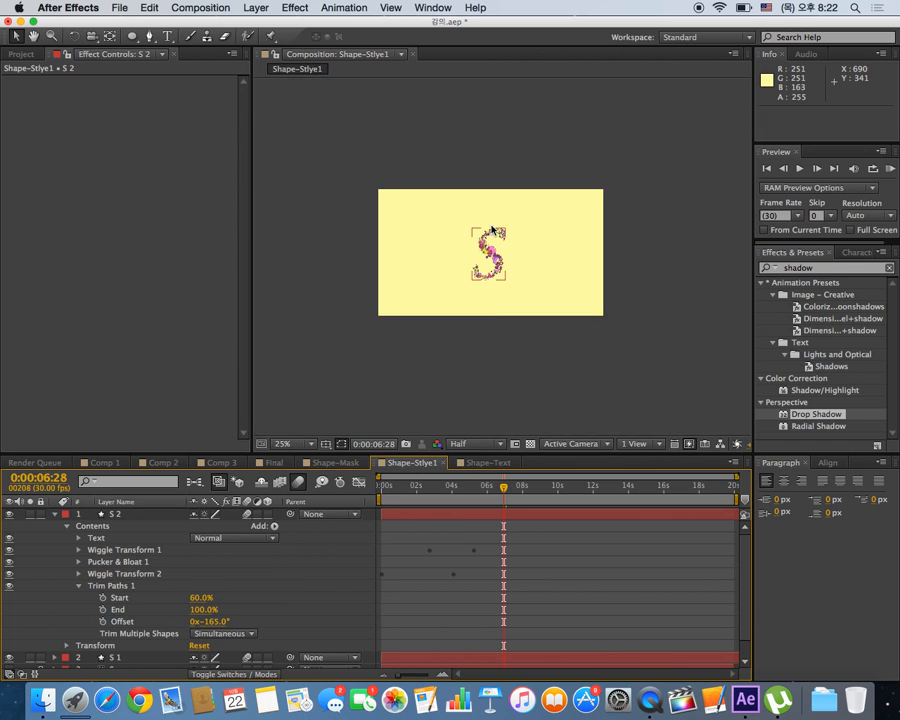
pyautogui.scroll(4, 491, 231)
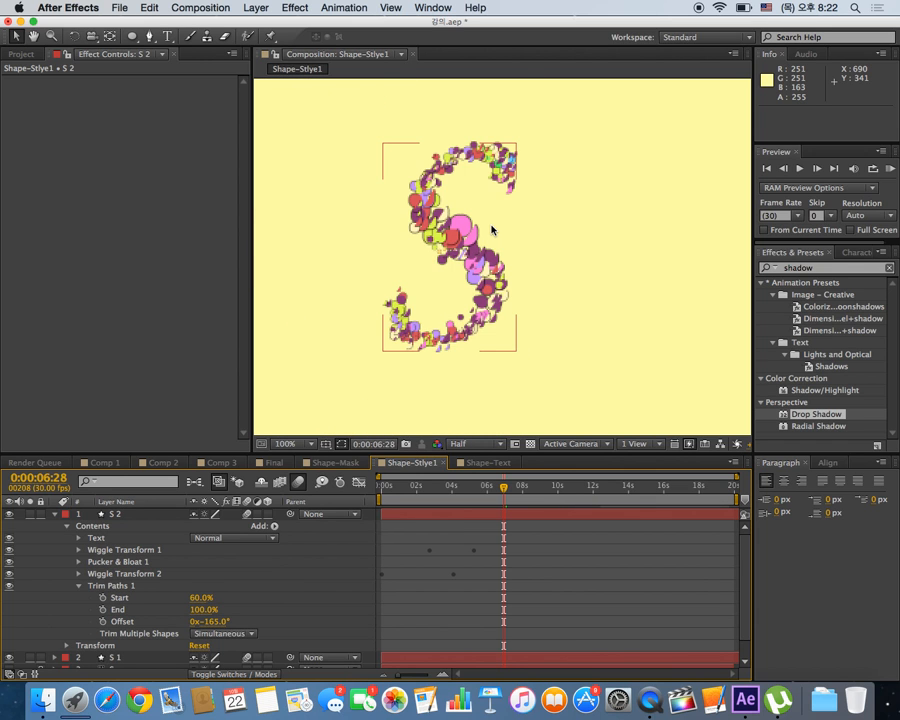
pyautogui.scroll(1, 491, 231)
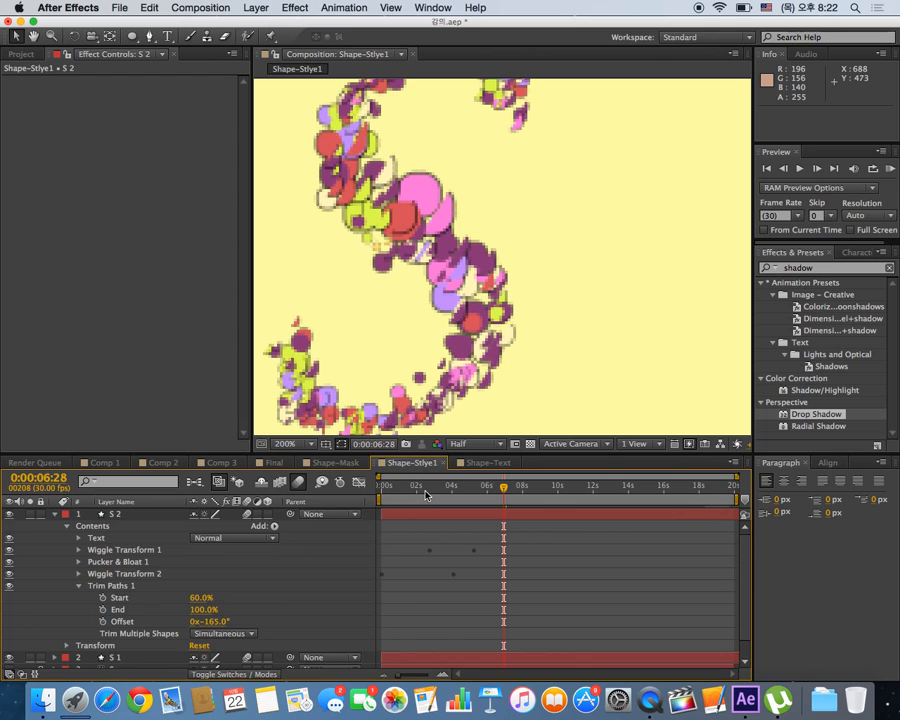
pyautogui.moveTo(428, 487); pyautogui.dragTo(388, 494)
pyautogui.click(416, 492)
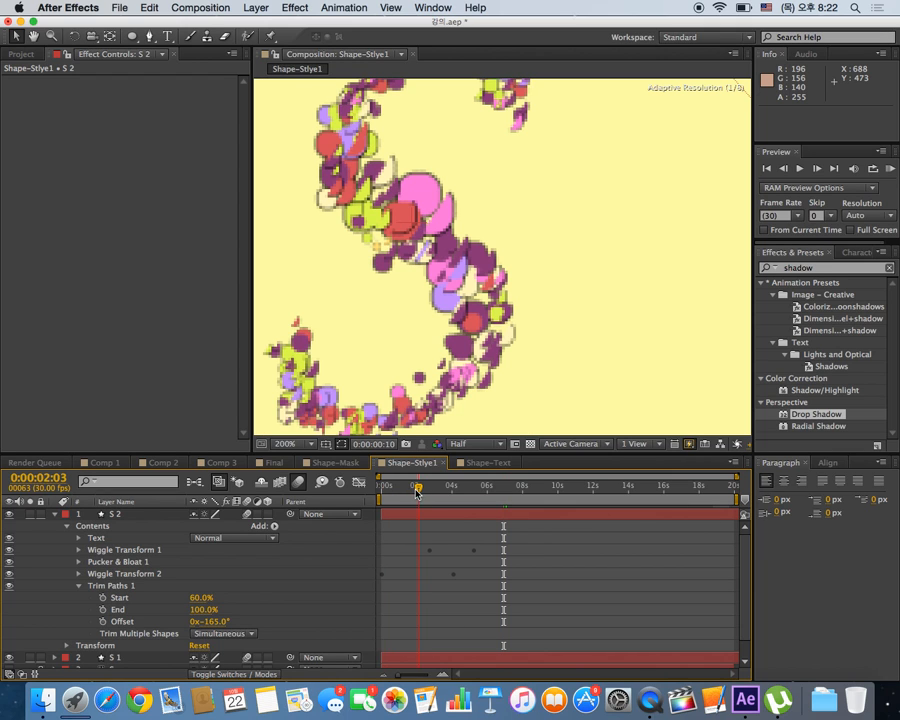
# Collapse the S 2 layer's properties and duplicate the layer.
pyautogui.click(53, 514)
pyautogui.click(122, 515)
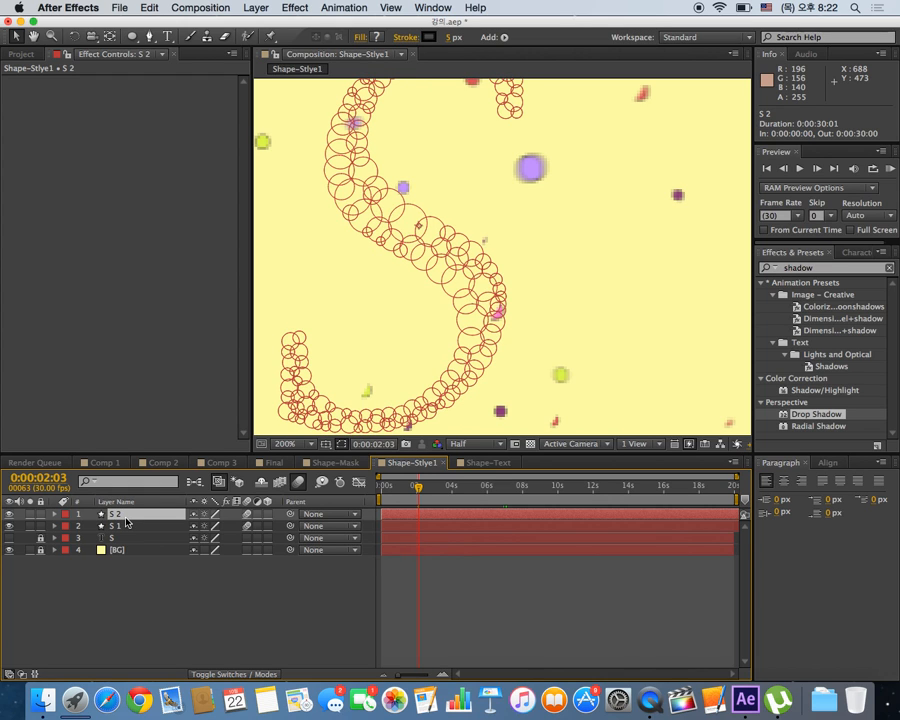
pyautogui.press('super+d')
# Go to 0:00:08:19 and expand the S 3 layer's Trim Paths settings.
pyautogui.click(578, 488)
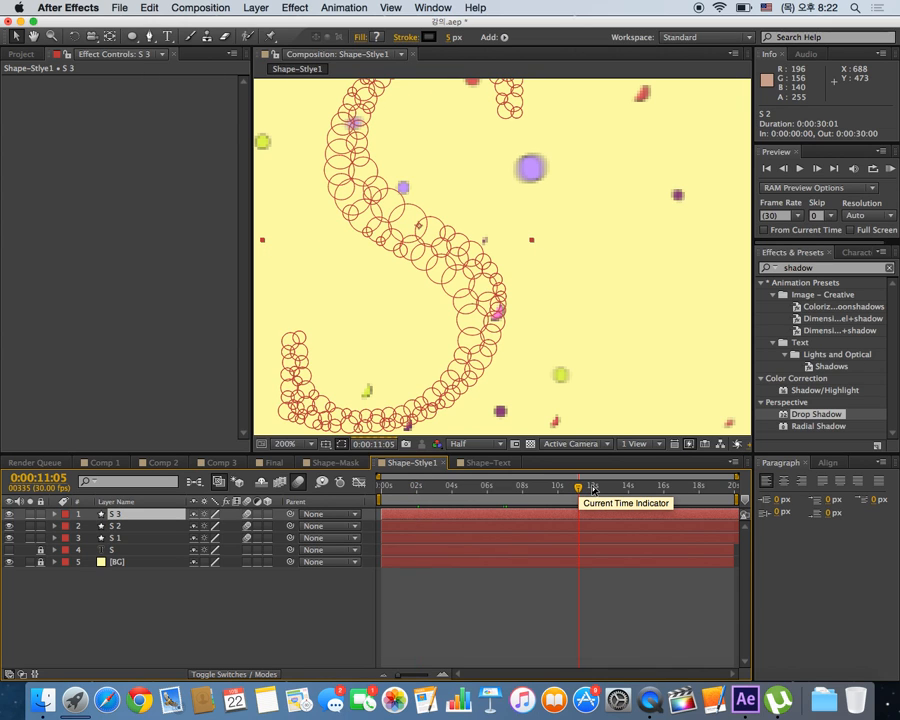
pyautogui.click(534, 489)
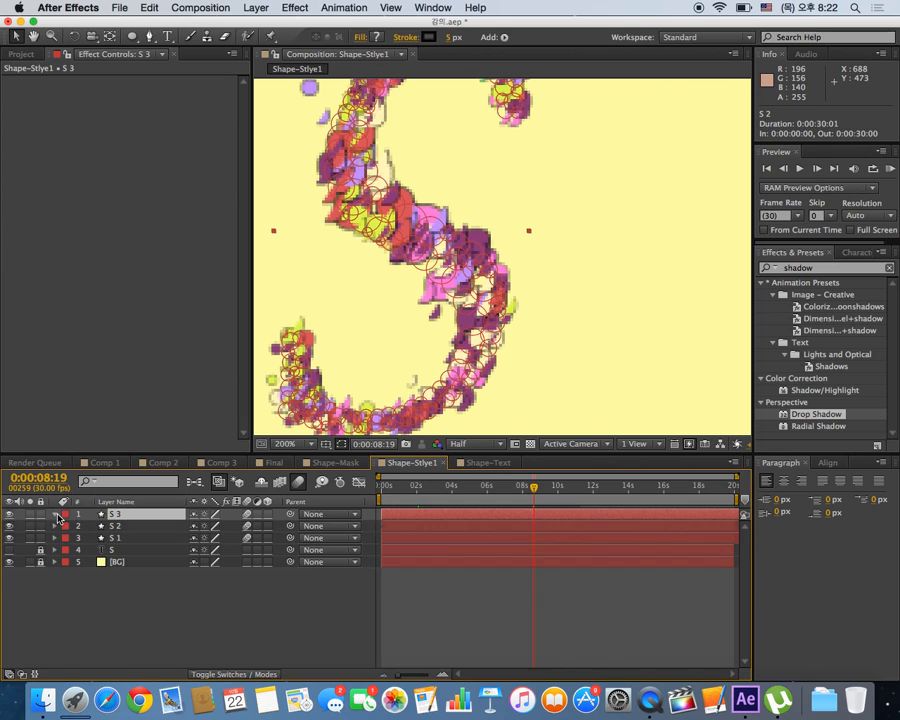
pyautogui.click(55, 514)
pyautogui.click(67, 527)
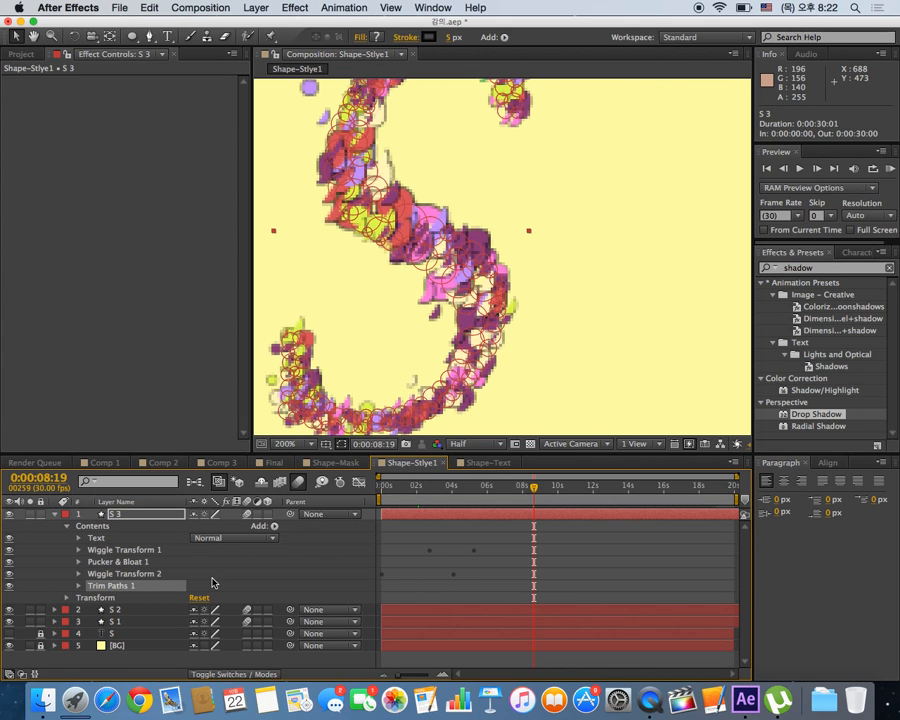
pyautogui.click(79, 586)
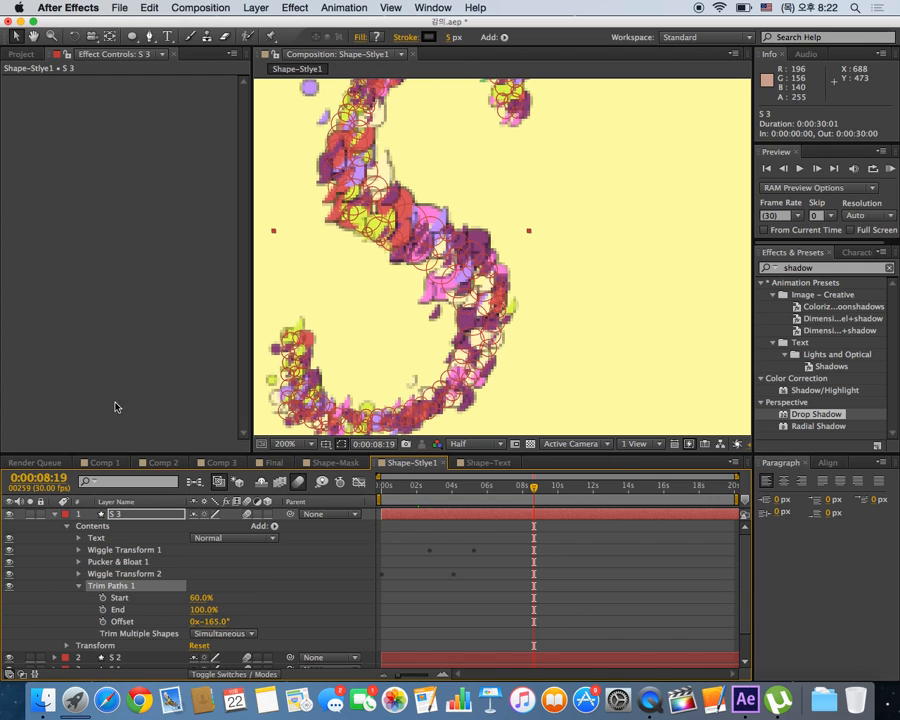
# Review the S 3 layer's Trim Paths values in Comp 1 for reference and return to the Shape-Stlye1 composition.
pyautogui.click(105, 463)
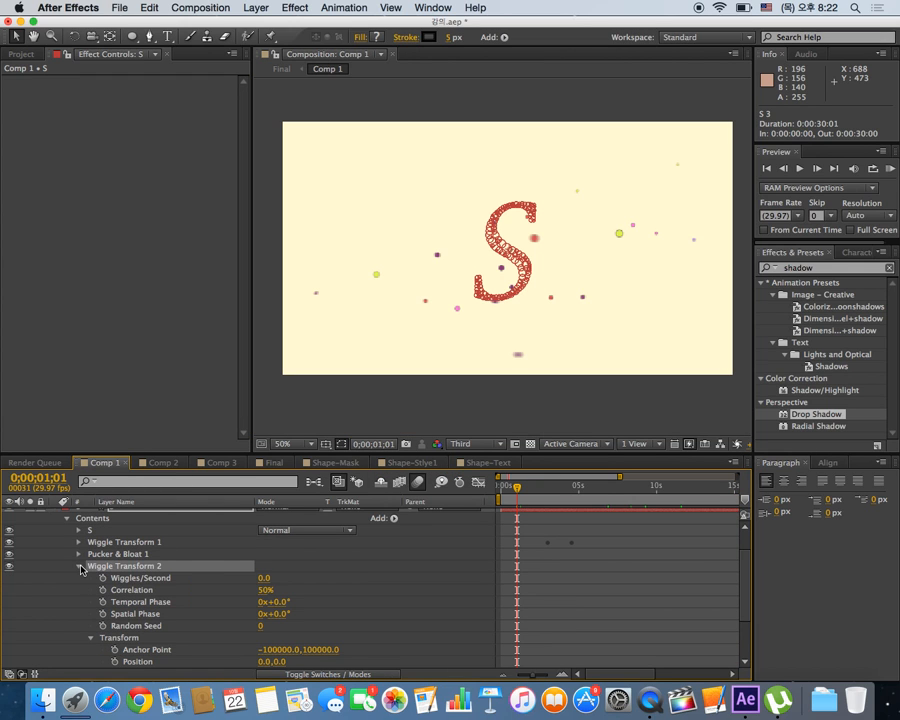
pyautogui.click(79, 566)
pyautogui.click(55, 539)
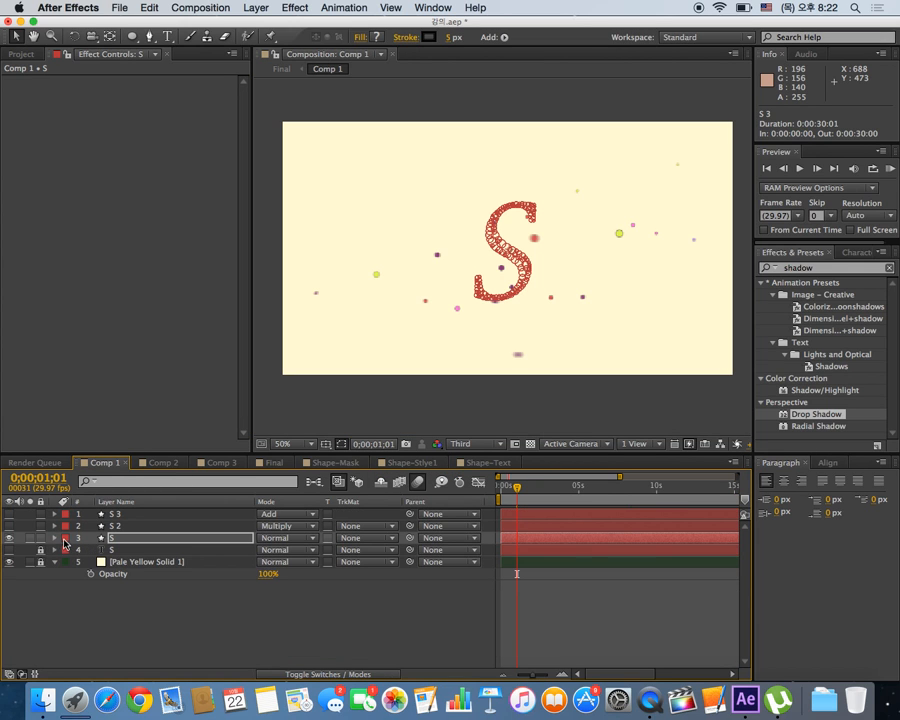
pyautogui.click(55, 514)
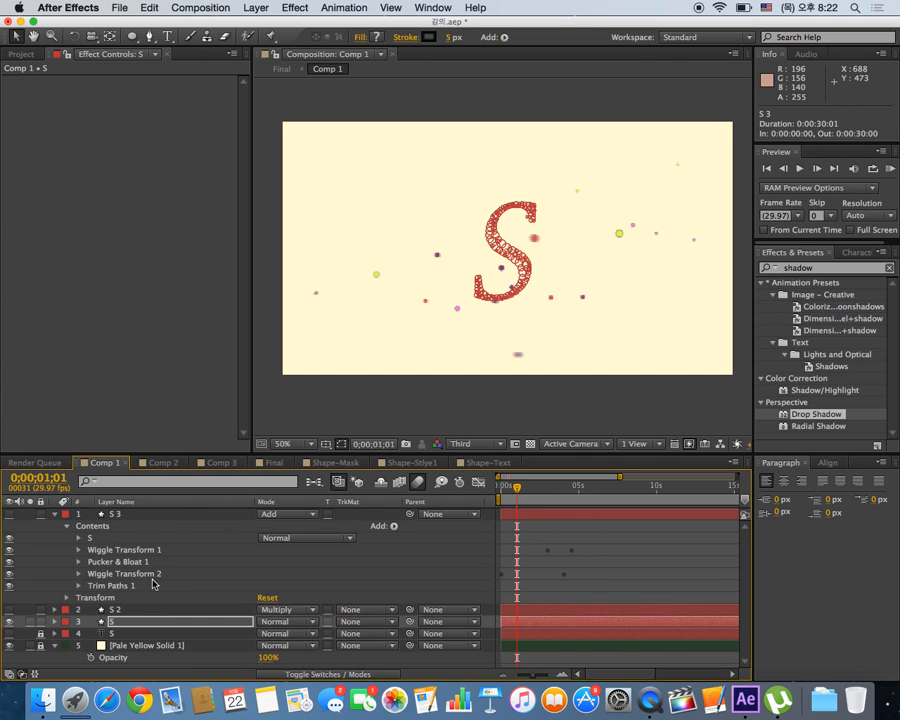
pyautogui.click(79, 587)
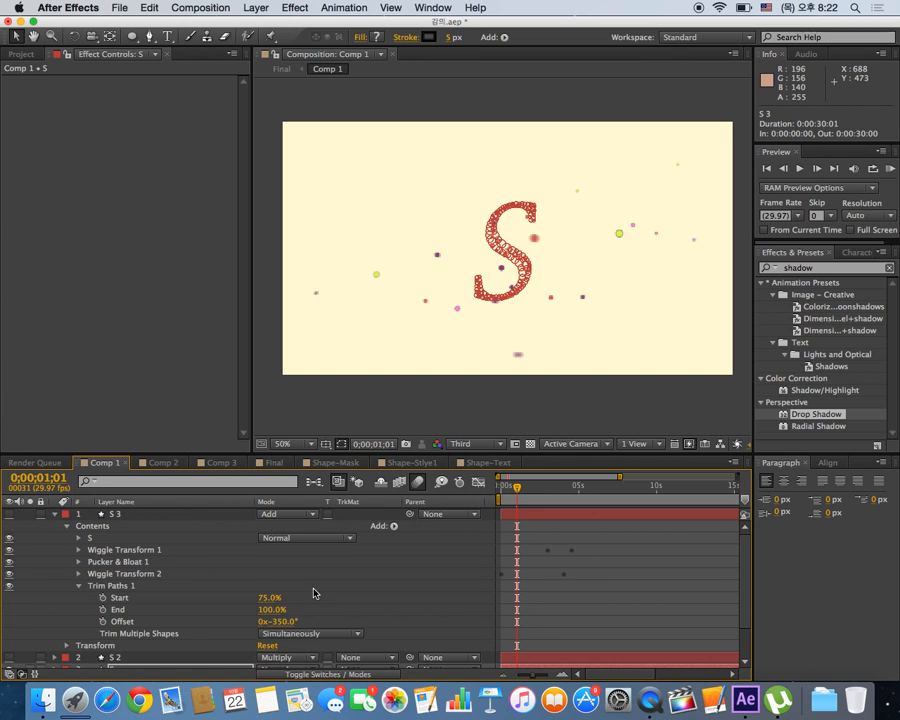
pyautogui.click(476, 465)
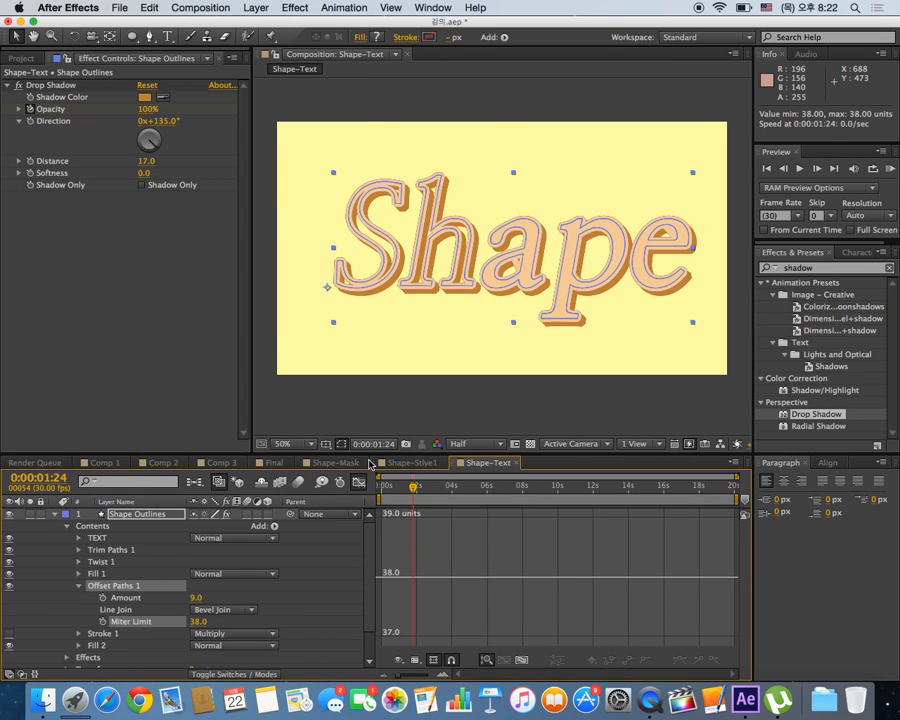
pyautogui.click(411, 463)
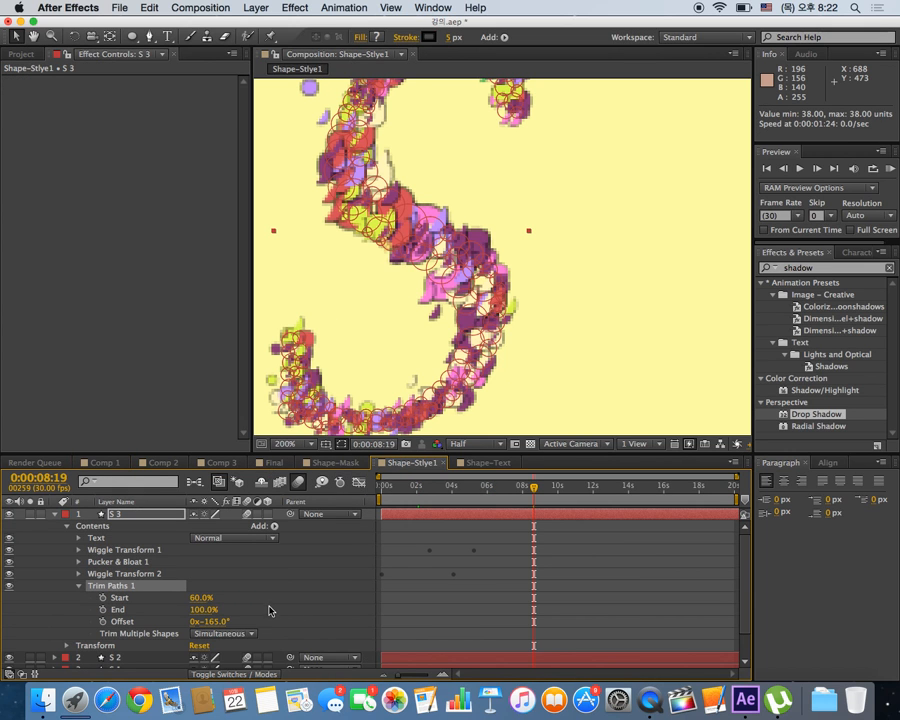
# Set the S 3 layer's Trim Paths Start to 75% and its Offset to 330°.
pyautogui.click(201, 598)
pyautogui.write('3')
pyautogui.write('5')
pyautogui.click(217, 621)
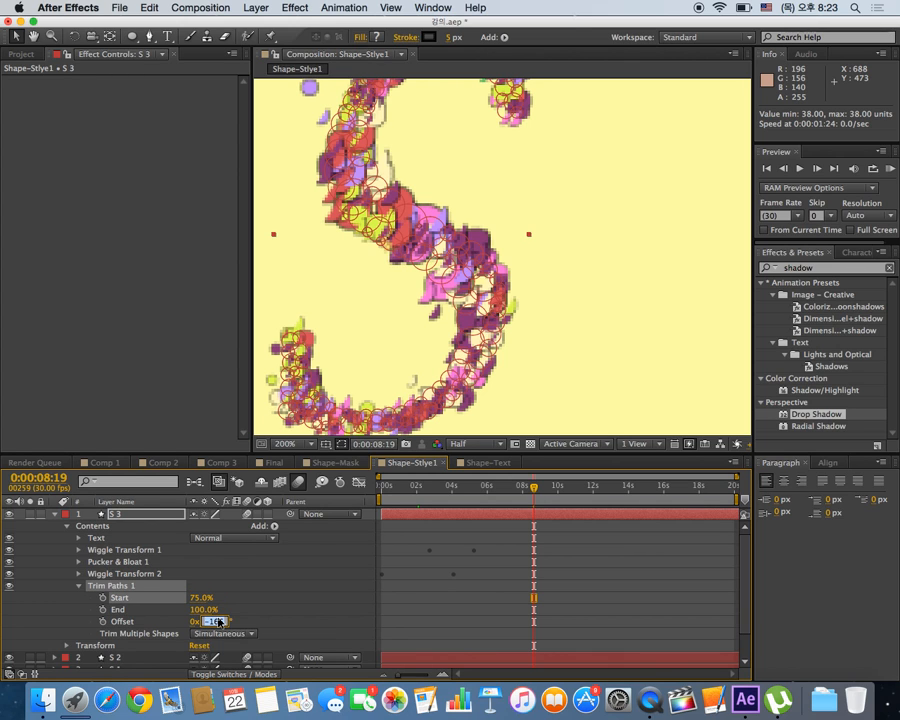
pyautogui.write('330')
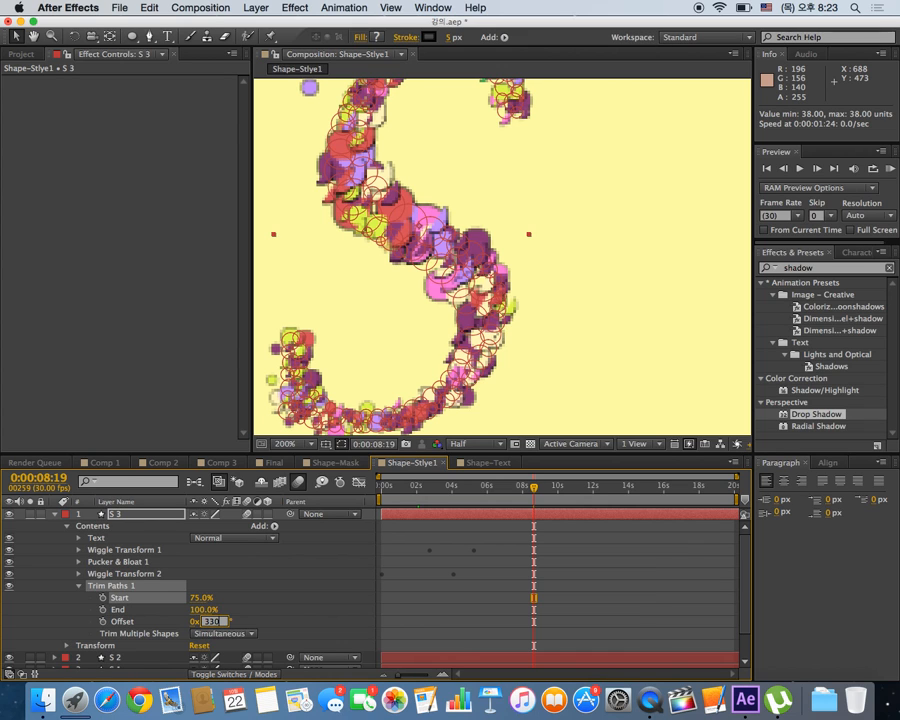
pyautogui.press('Return')
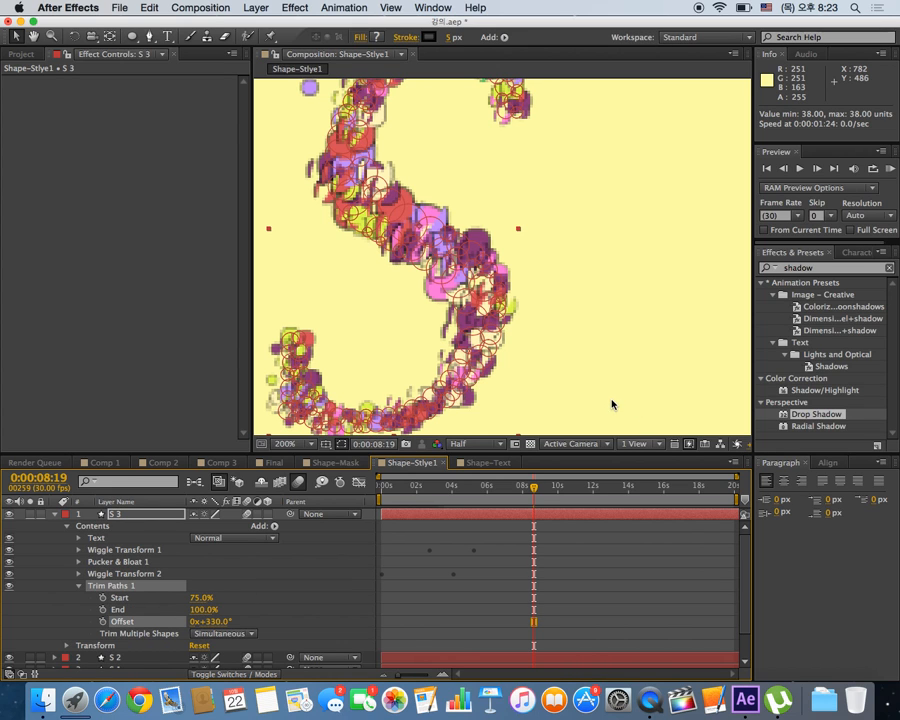
# Go to 0:00:10:02, collapse the S 3 layer's properties and inspect the lettering up close.
pyautogui.click(559, 490)
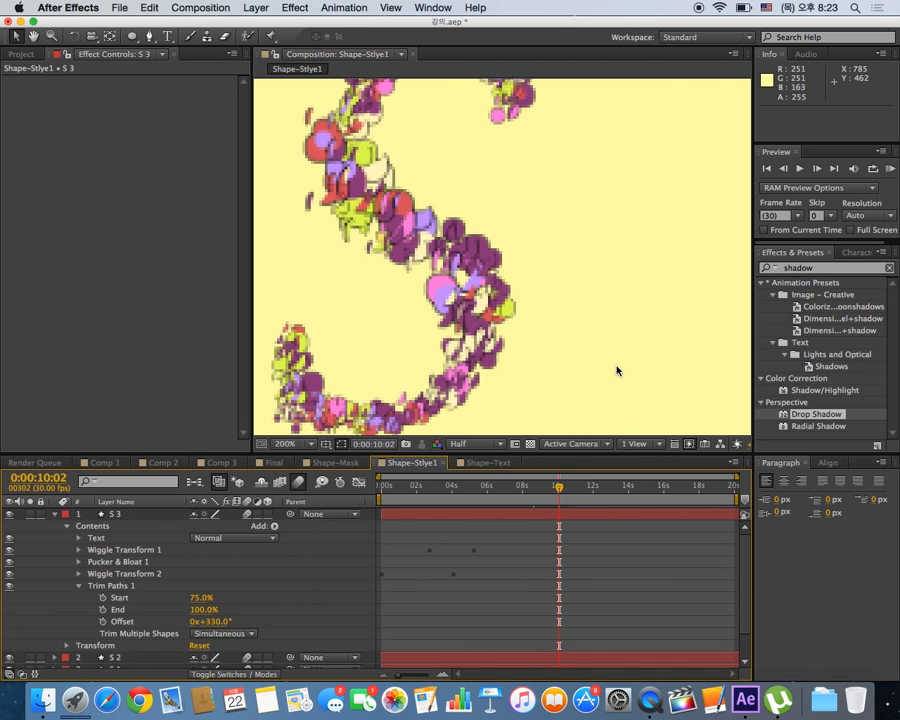
pyautogui.click(55, 516)
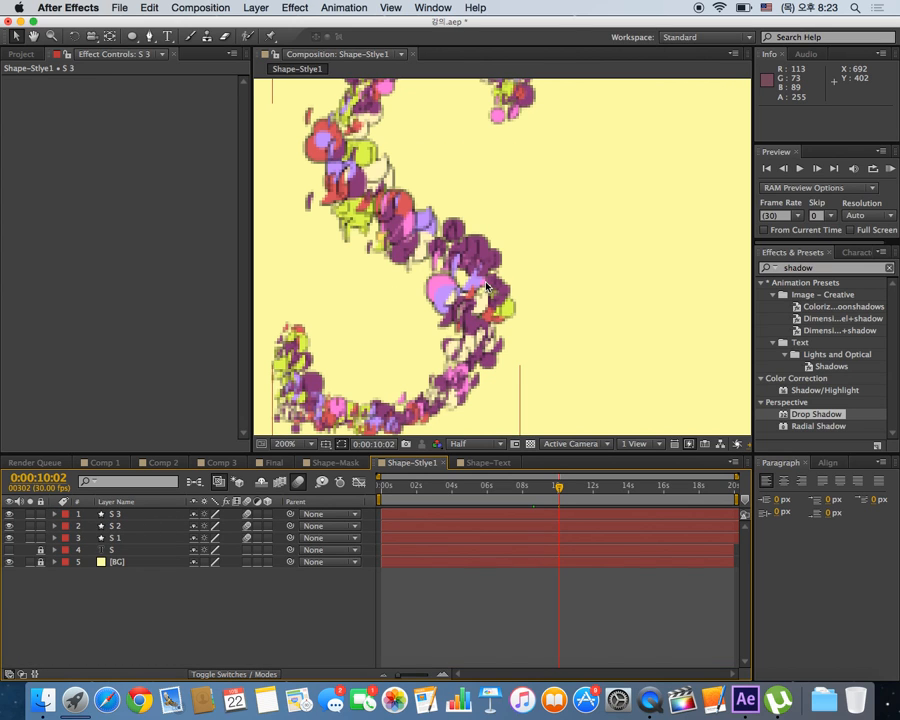
pyautogui.scroll(-5, 487, 287)
pyautogui.scroll(3, 487, 287)
pyautogui.scroll(4, 487, 287)
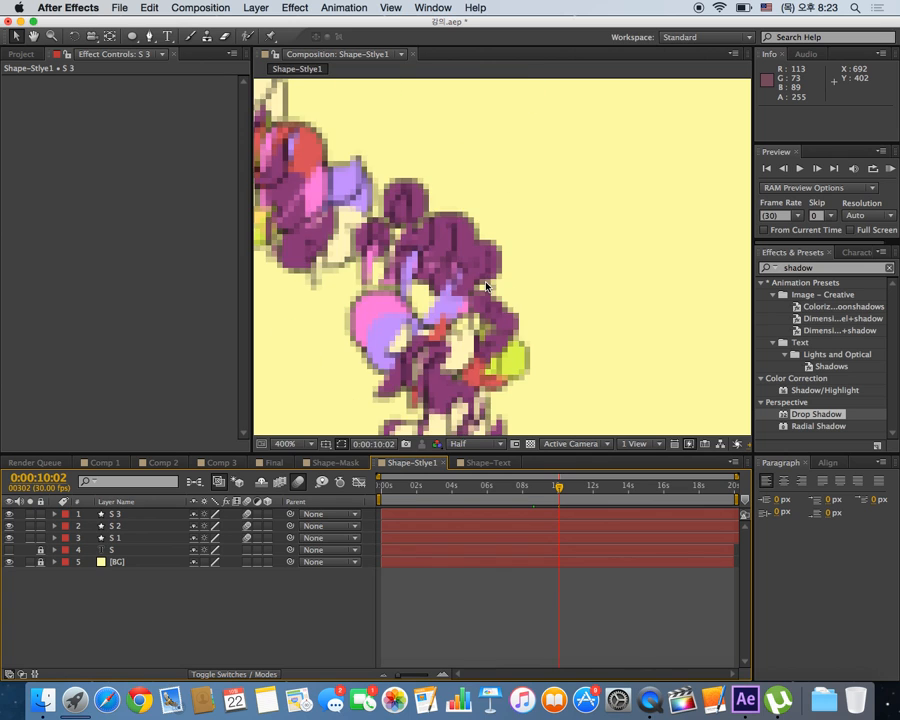
pyautogui.scroll(-2, 487, 287)
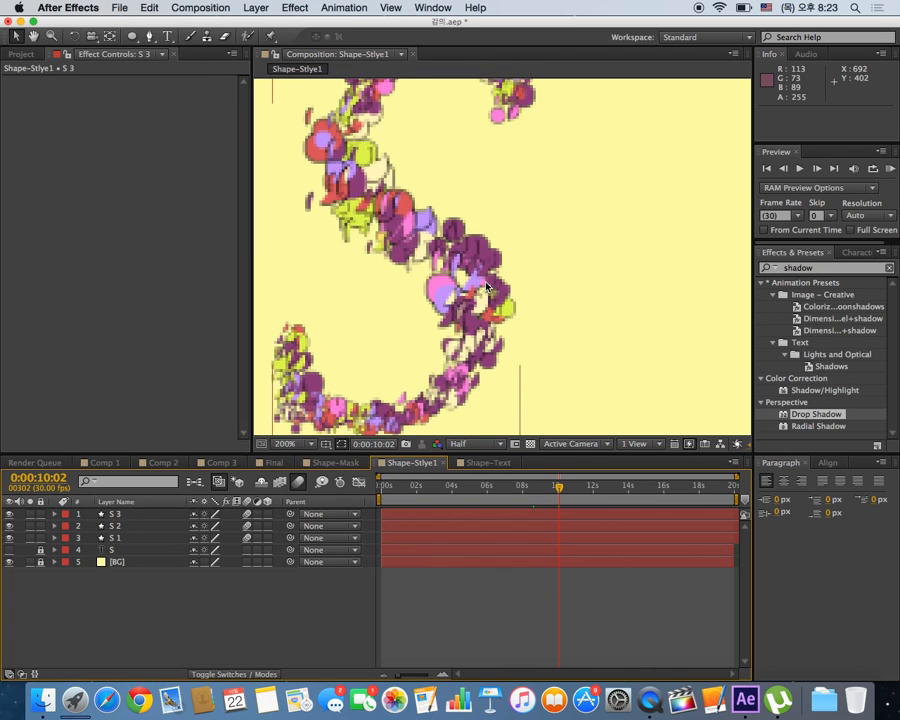
# Show the layers' blending modes in the timeline and set the S 3 layer's mode to Multiply.
pyautogui.click(137, 517)
pyautogui.press('F4')
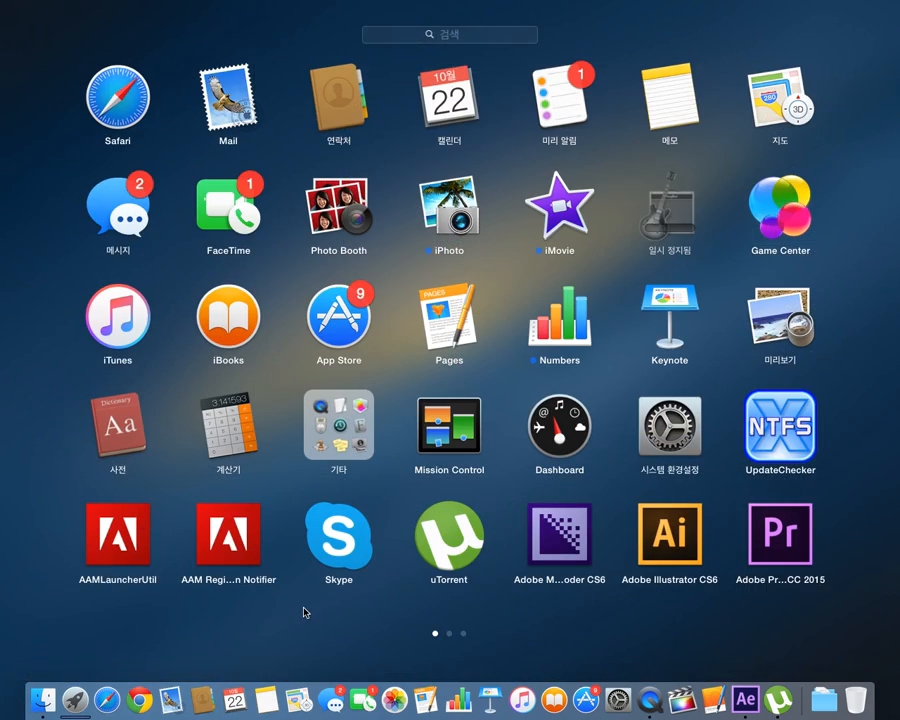
pyautogui.click(304, 612)
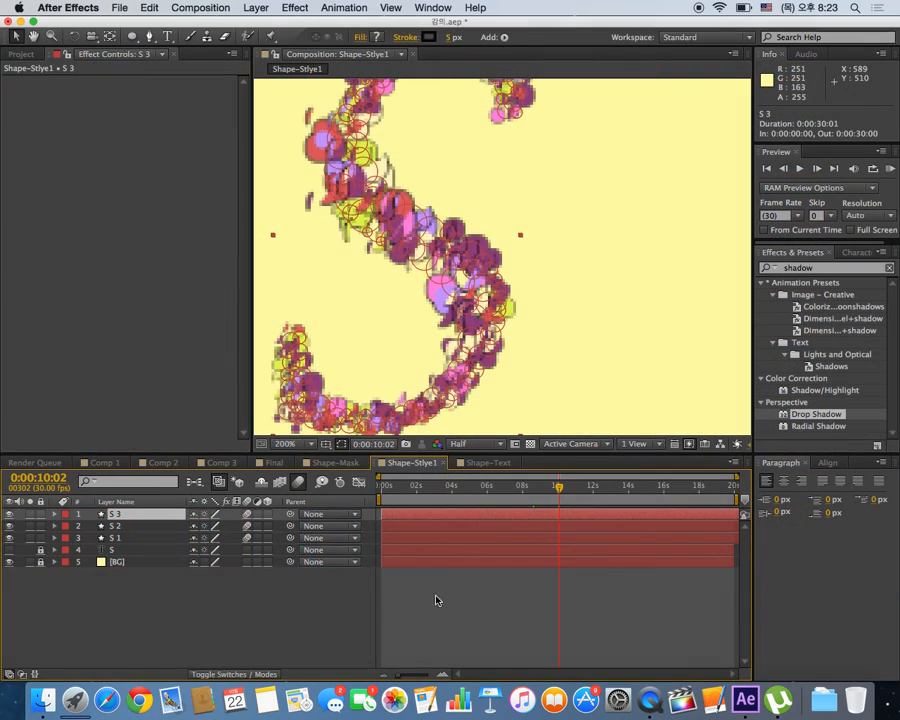
pyautogui.click(238, 674)
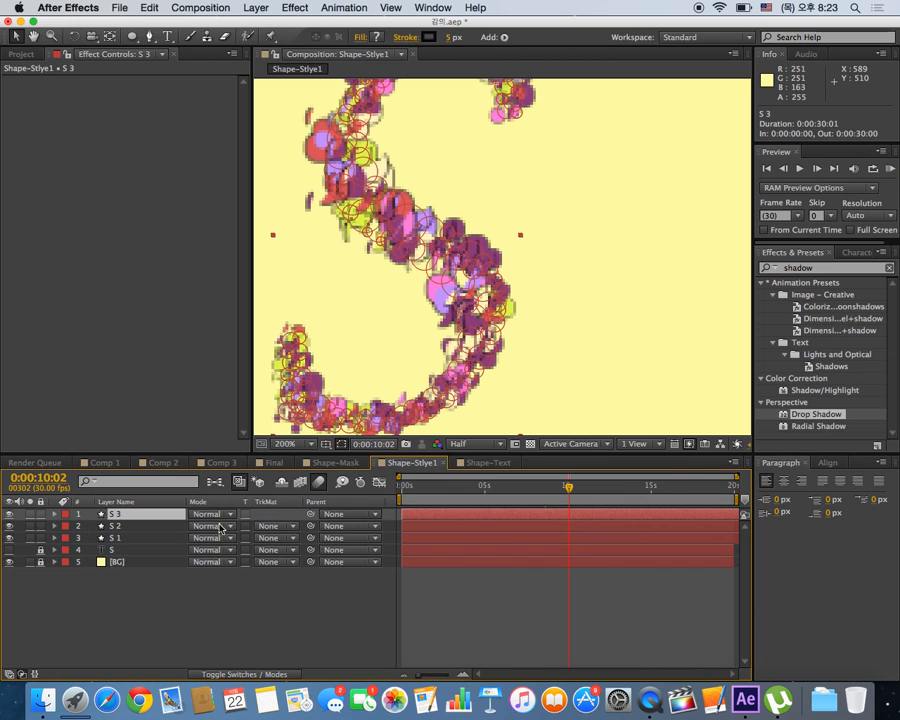
pyautogui.click(215, 515)
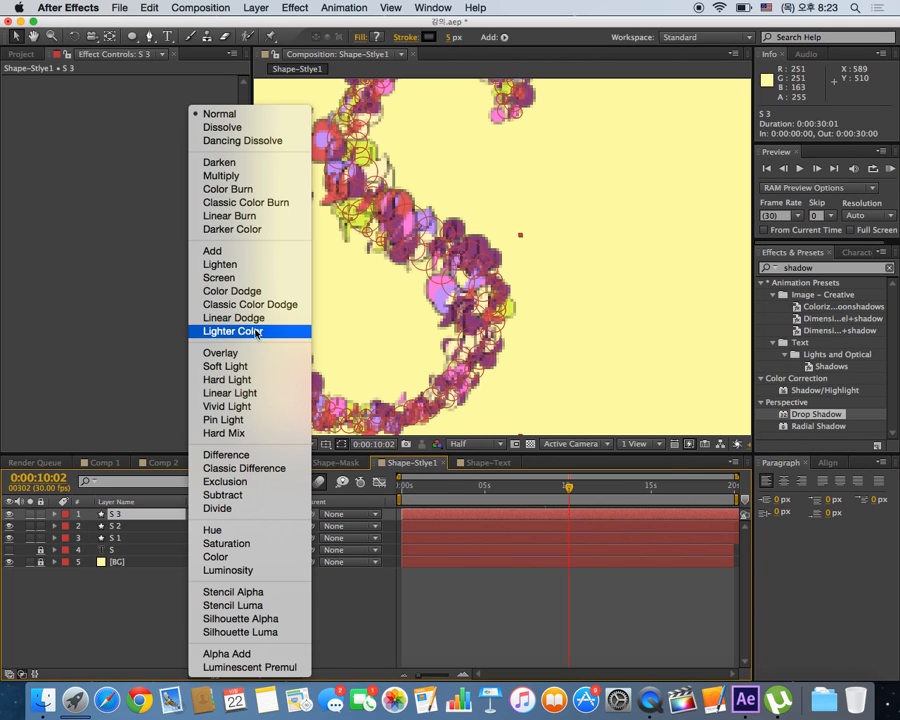
pyautogui.click(259, 176)
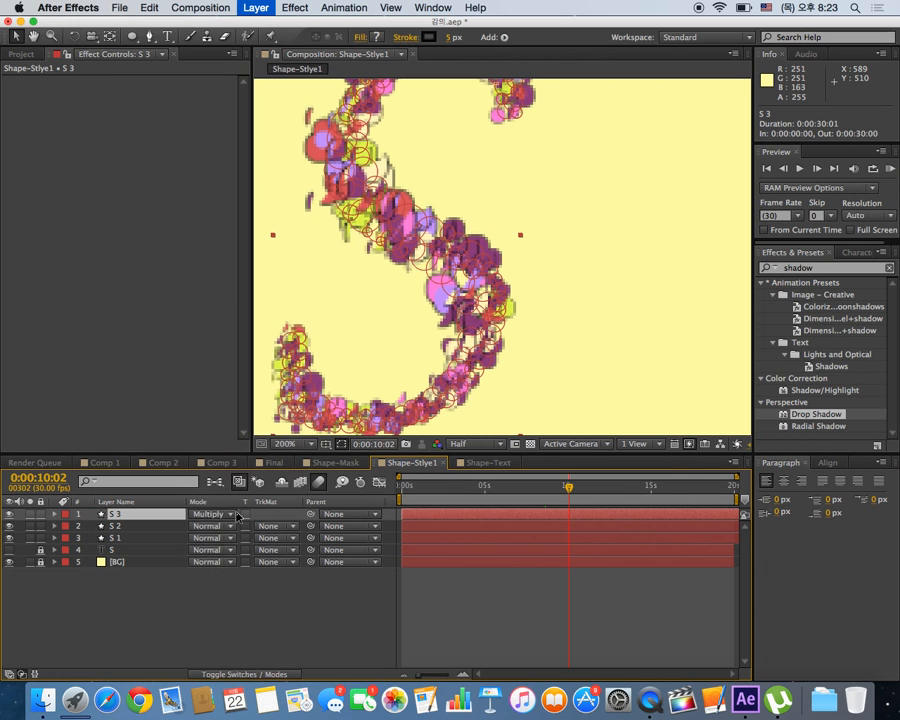
# Try Multiply on the S 2 layer, change its blending mode to Add, and deselect the layer.
pyautogui.click(214, 529)
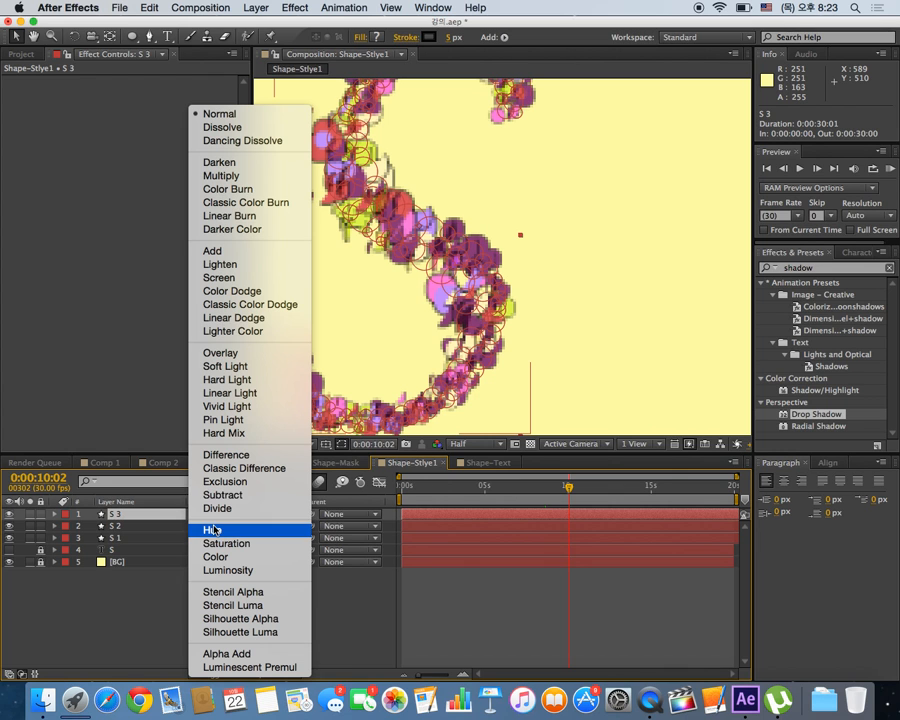
pyautogui.click(267, 177)
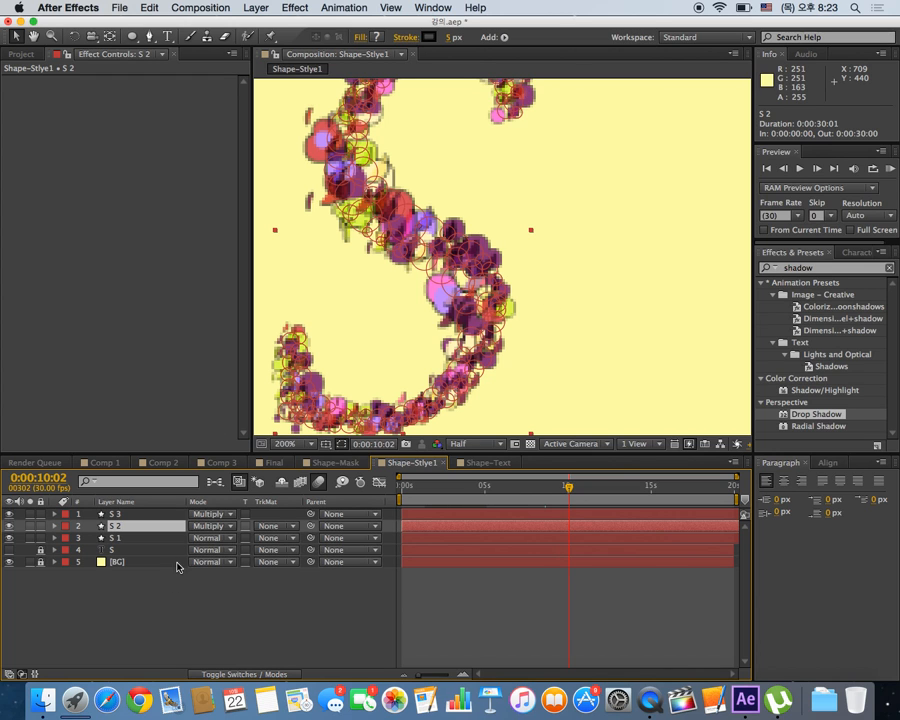
pyautogui.click(212, 527)
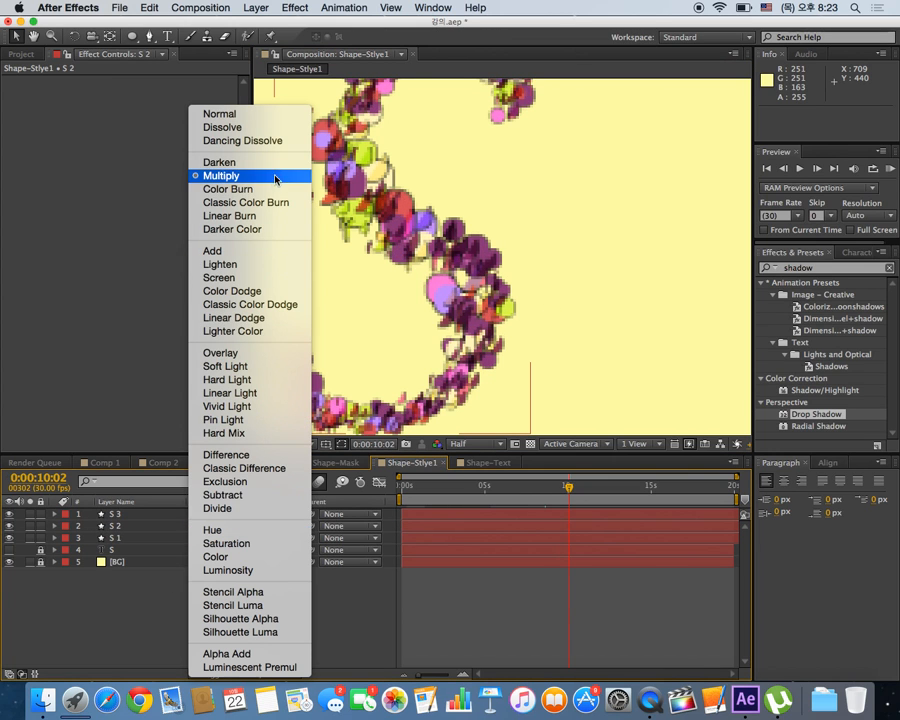
pyautogui.click(255, 251)
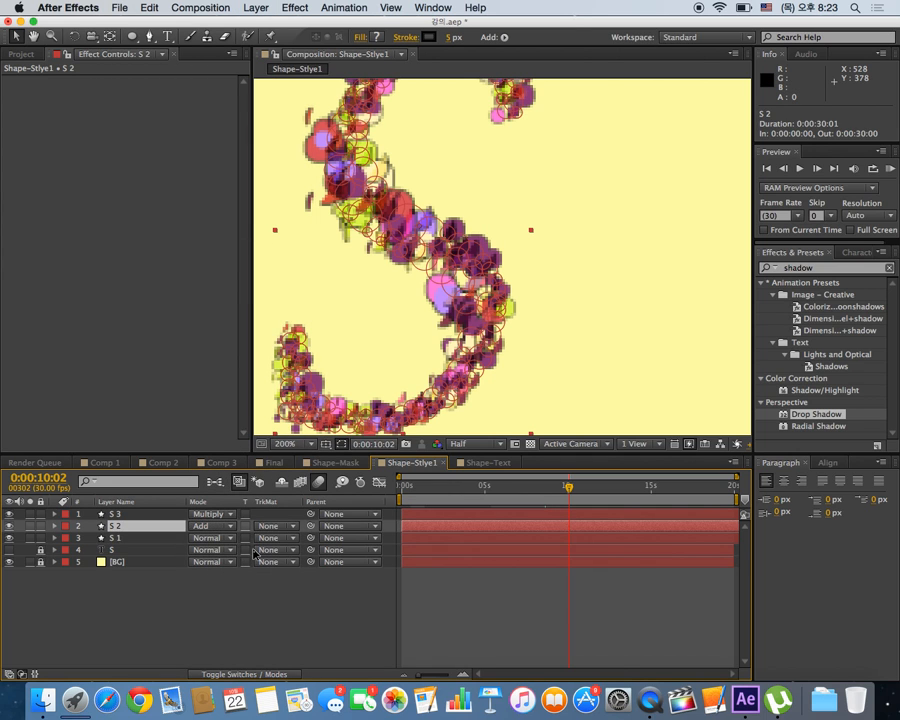
pyautogui.click(543, 247)
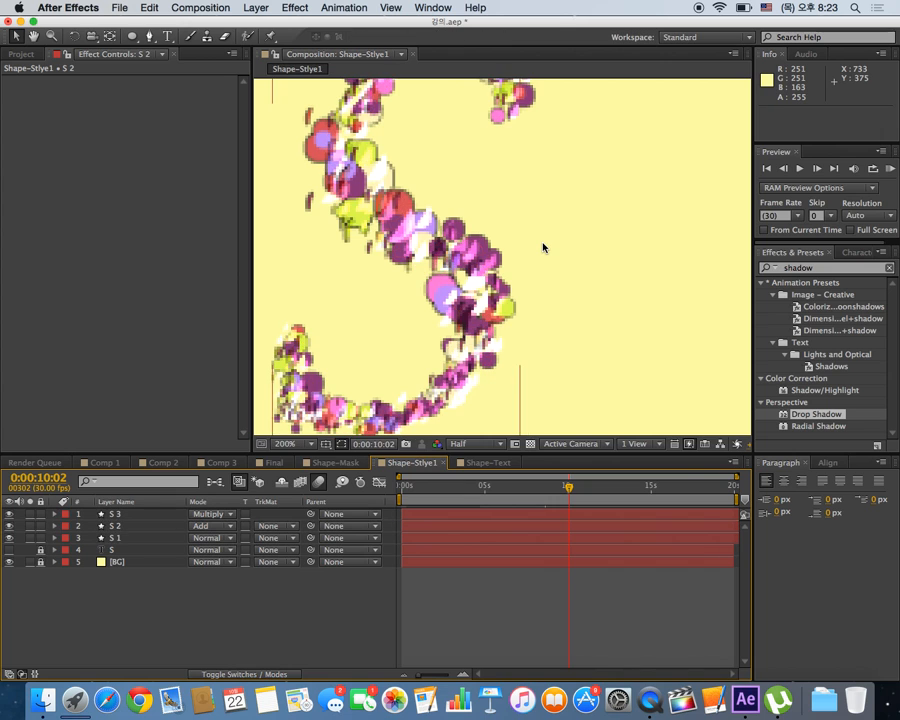
# Inspect the blended S lettering at 0:00:10:02 both as a whole and up close.
pyautogui.scroll(-8, 543, 247)
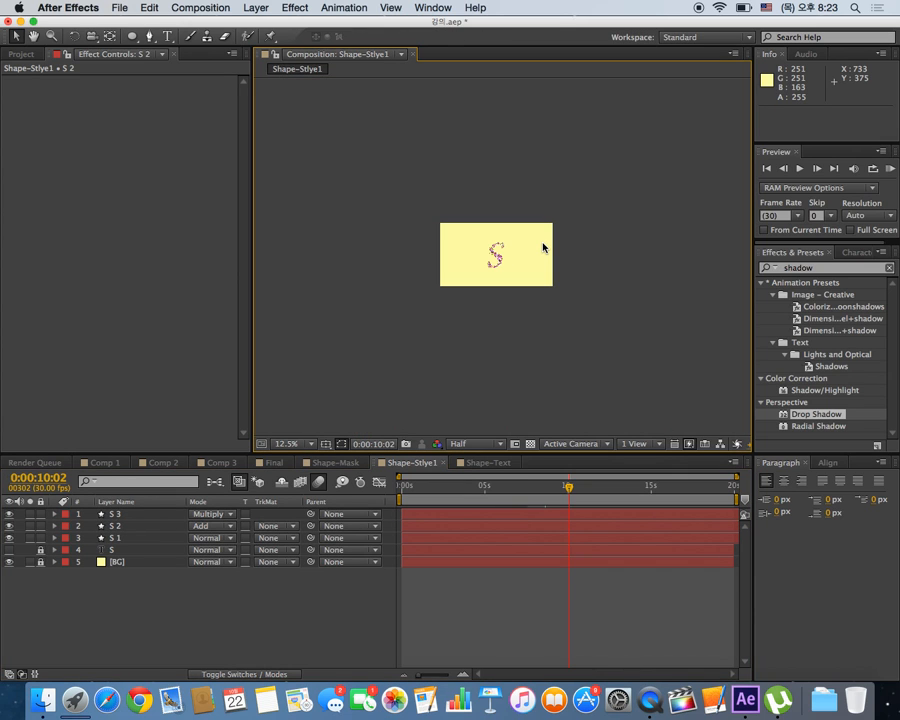
pyautogui.scroll(8, 543, 247)
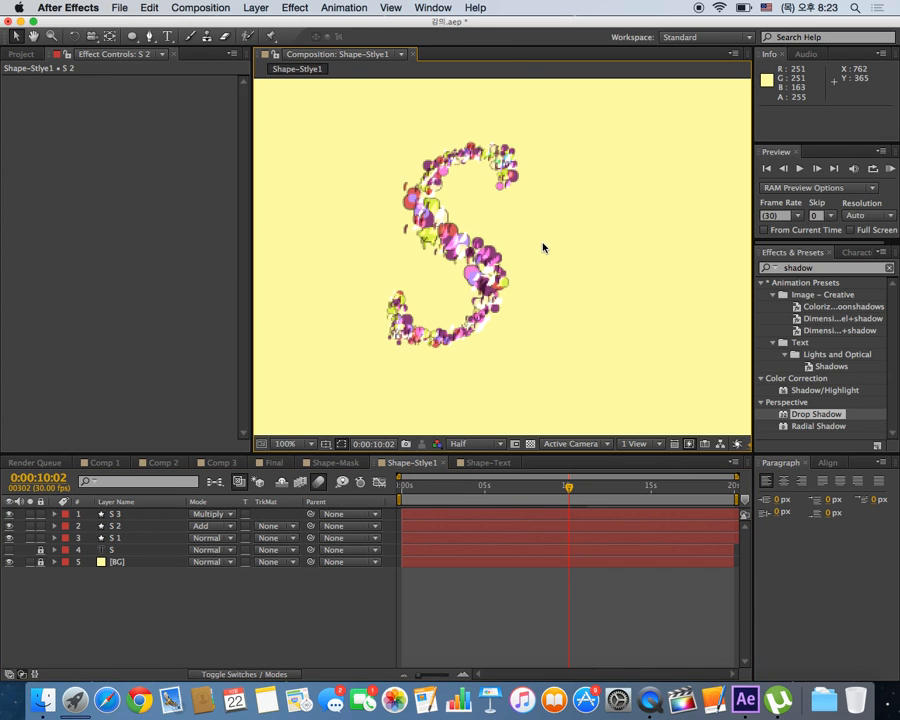
pyautogui.scroll(1, 543, 247)
pyautogui.scroll(-1, 543, 247)
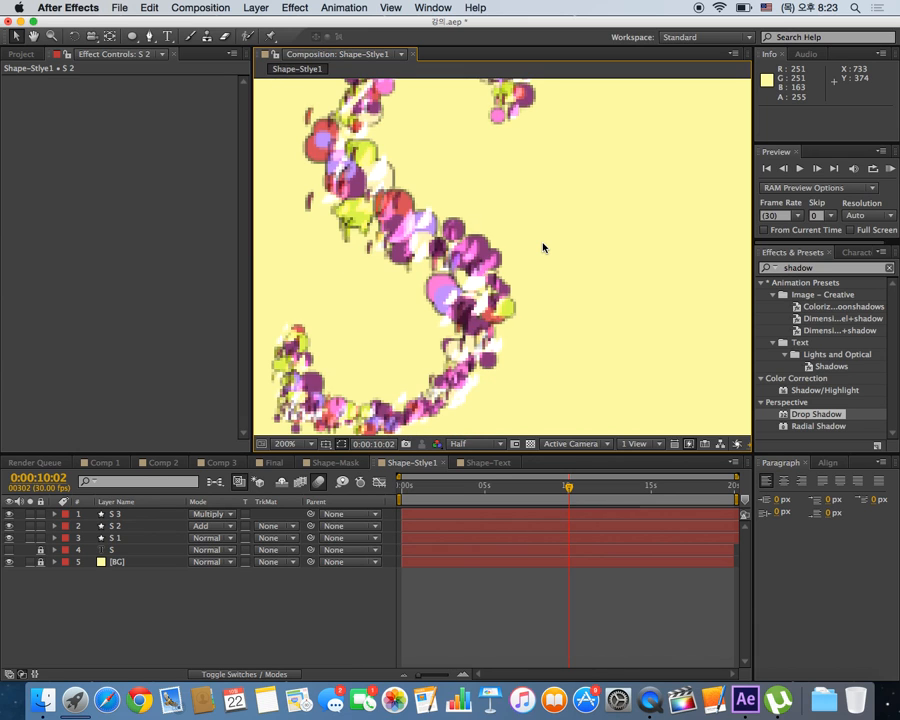
pyautogui.scroll(-1, 543, 247)
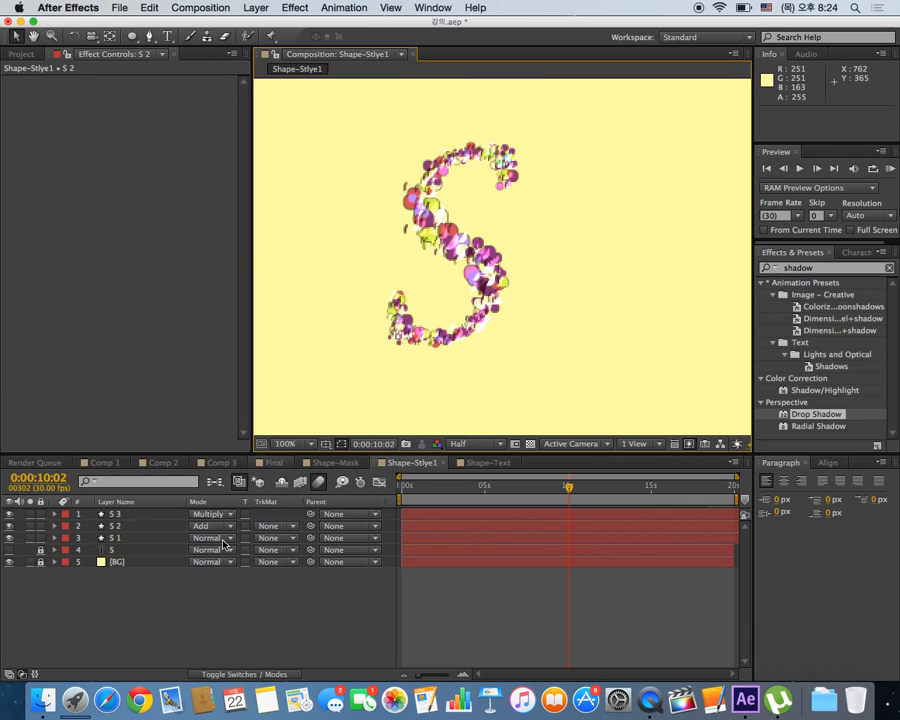
# Preview the animation from 0:00:00:00 and scrub to the gathering shapes at 0:00:04:07.
pyautogui.click(450, 487)
pyautogui.moveTo(450, 487); pyautogui.dragTo(381, 489)
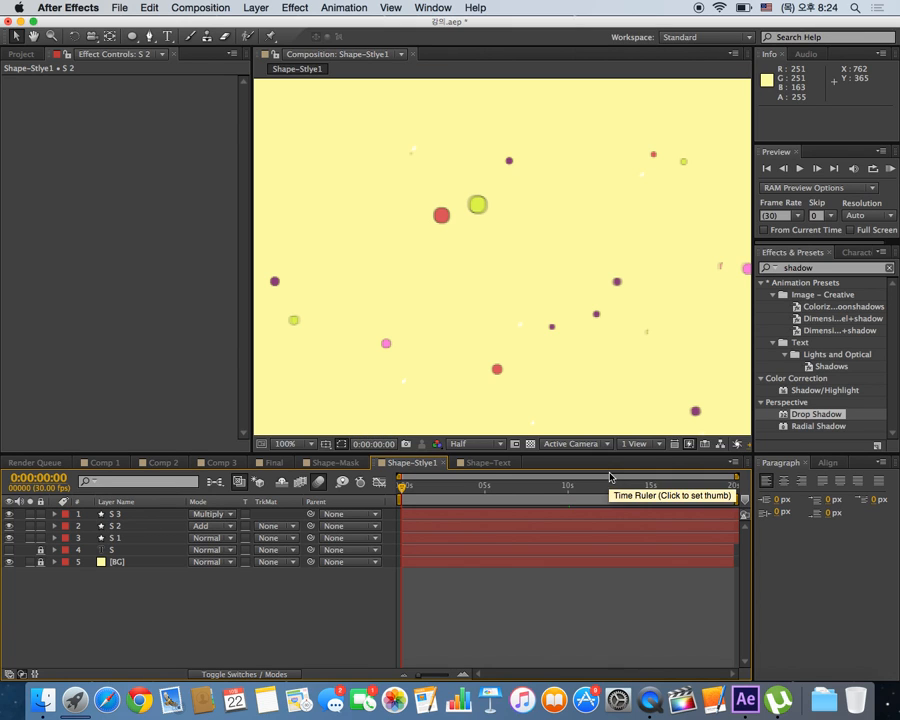
pyautogui.press('space')
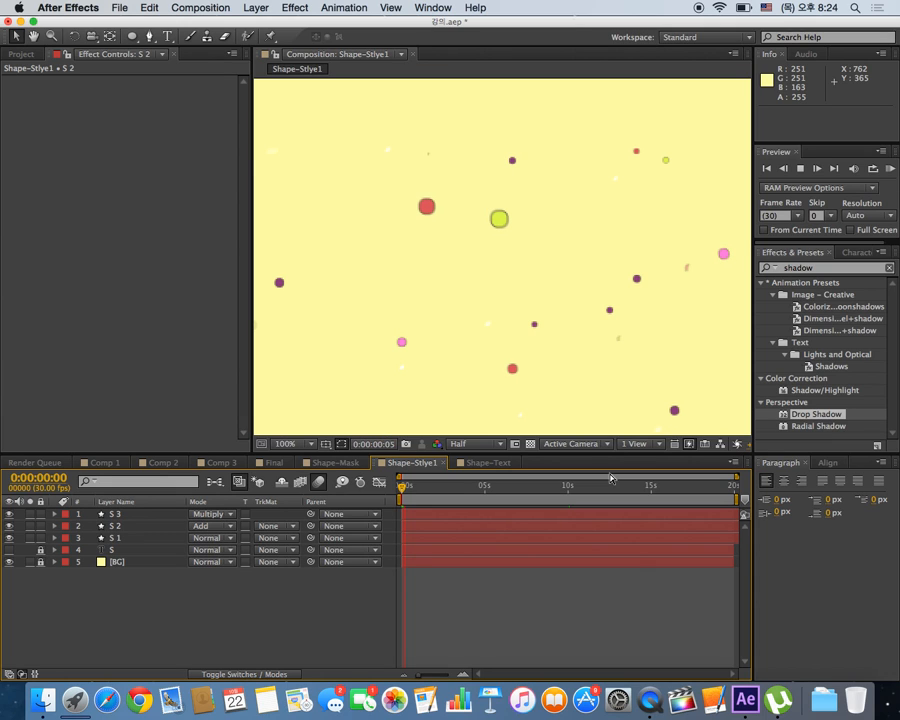
pyautogui.click(409, 488)
pyautogui.moveTo(409, 488); pyautogui.dragTo(443, 488)
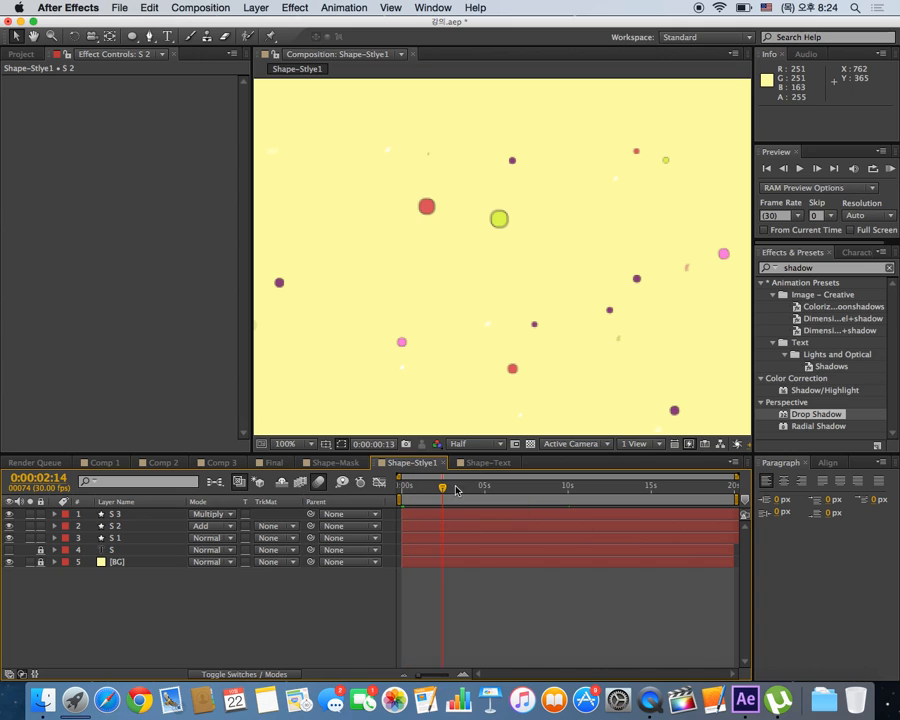
pyautogui.click(472, 489)
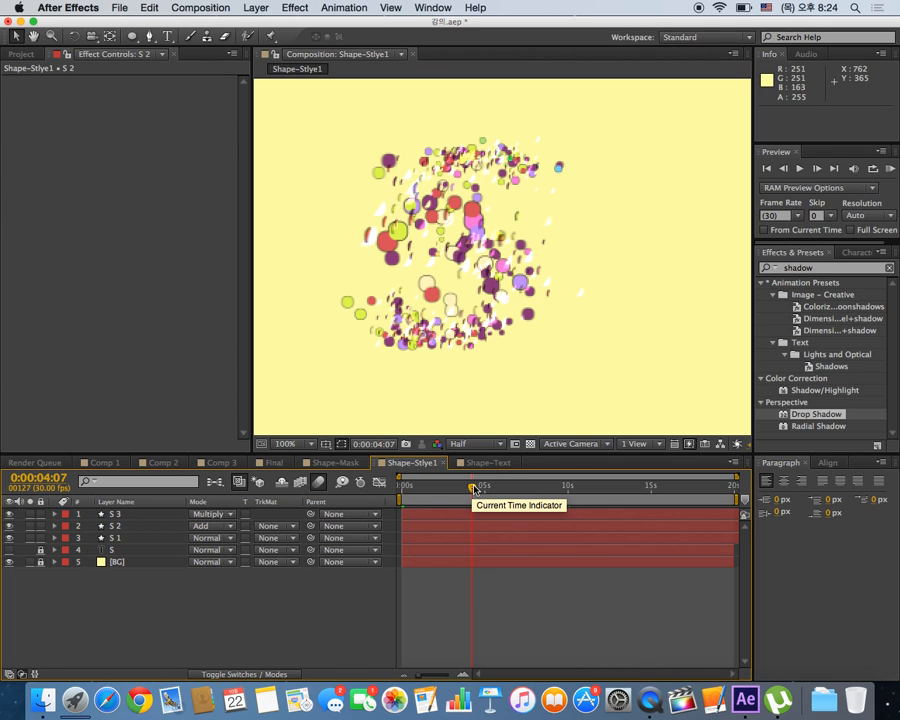
# Move the playhead to 0:00:05:17 and inspect the assembled S lettering at several magnifications.
pyautogui.click(494, 487)
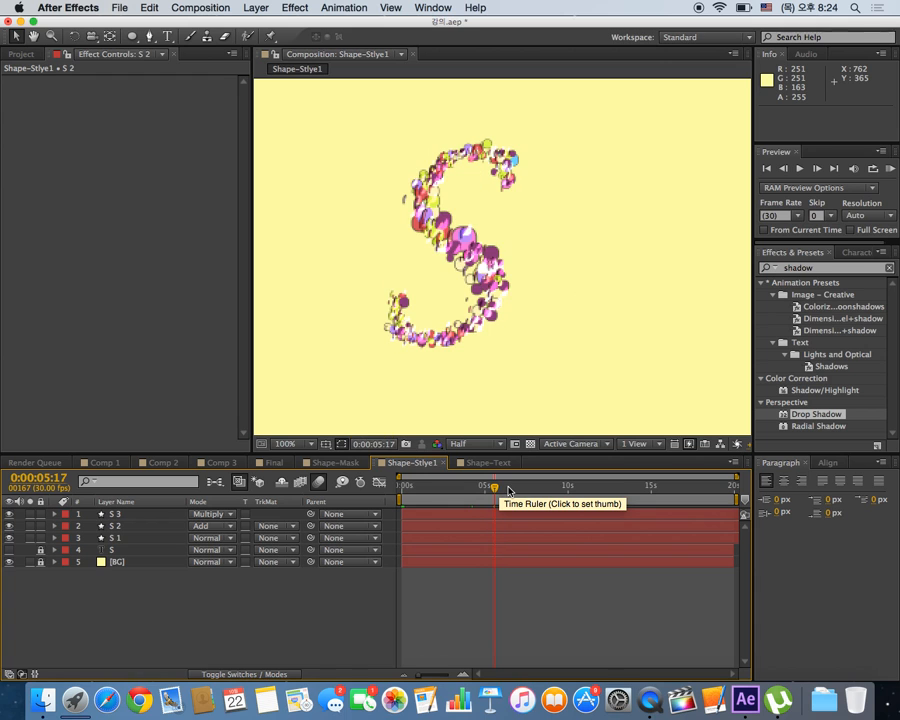
pyautogui.scroll(-7, 496, 312)
pyautogui.scroll(7, 496, 312)
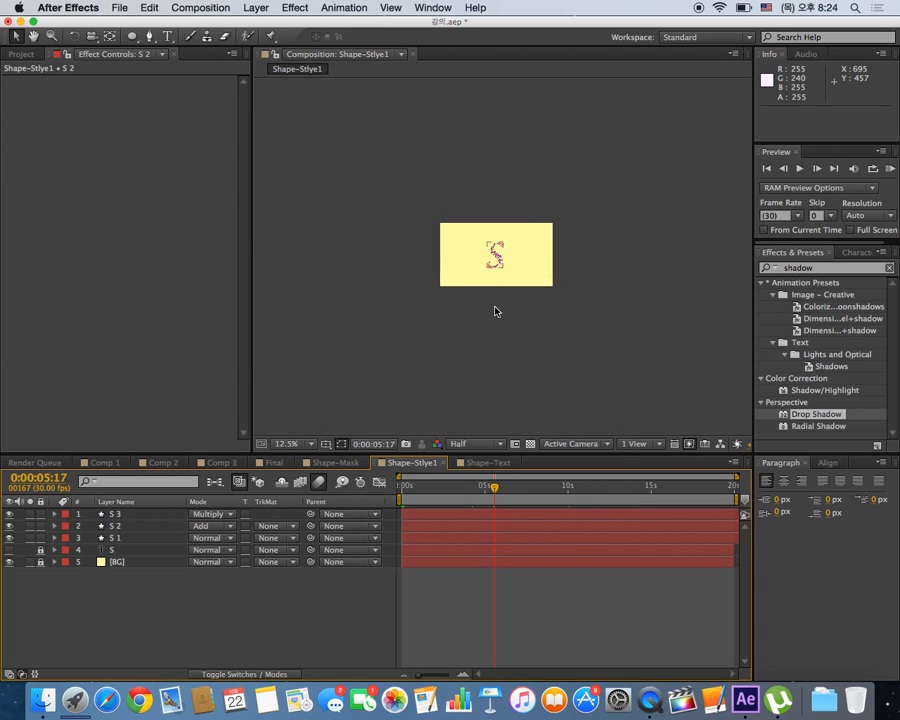
pyautogui.scroll(4, 496, 312)
pyautogui.scroll(-4, 496, 312)
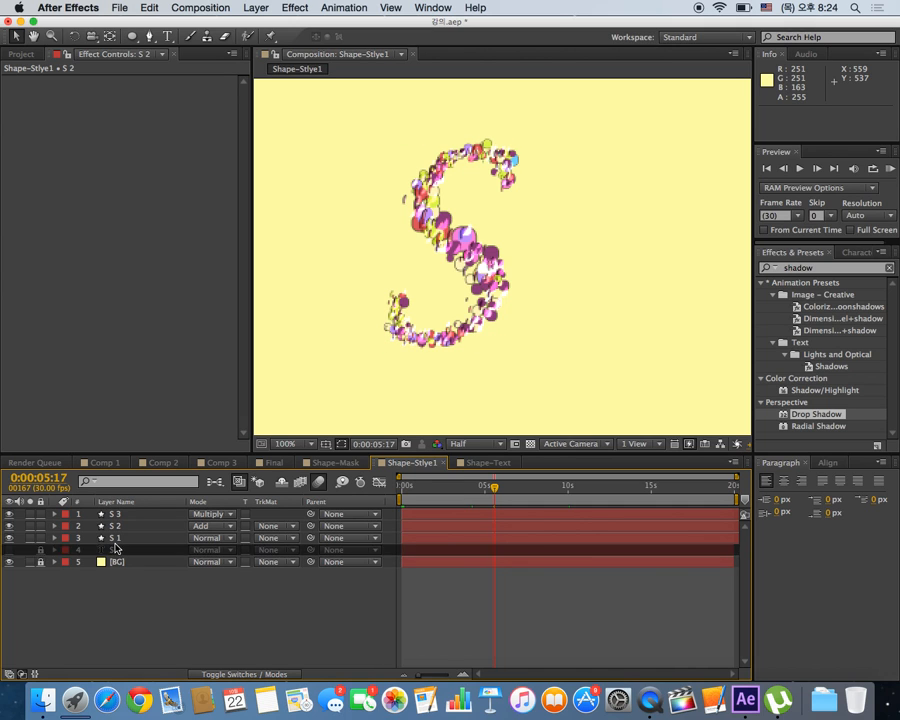
# Add a Twist operator to the S 1 layer's contents, deselect the layer, and view the S up close.
pyautogui.click(117, 539)
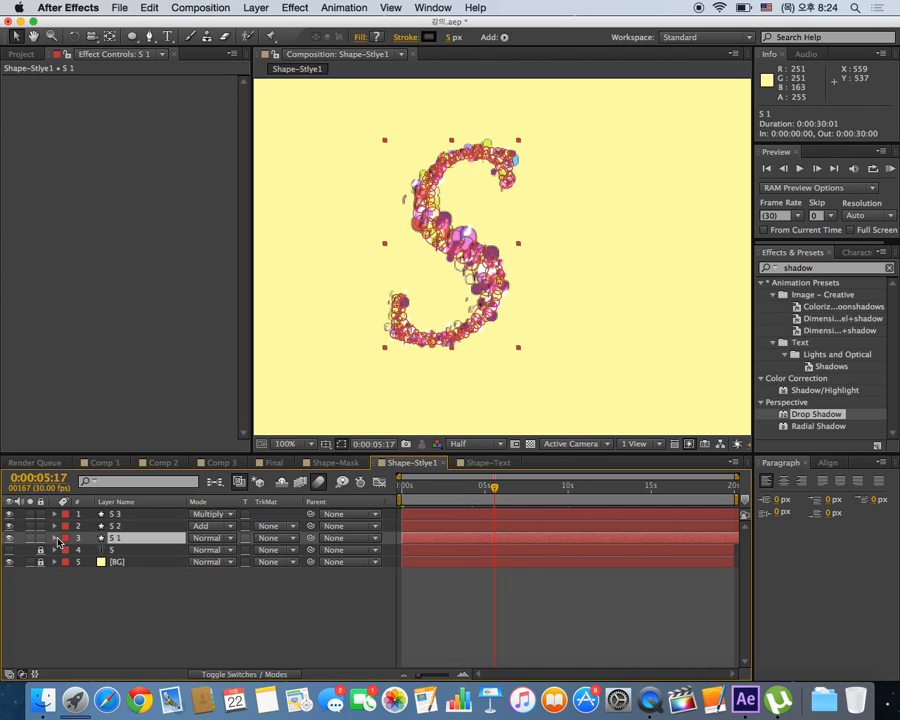
pyautogui.click(55, 539)
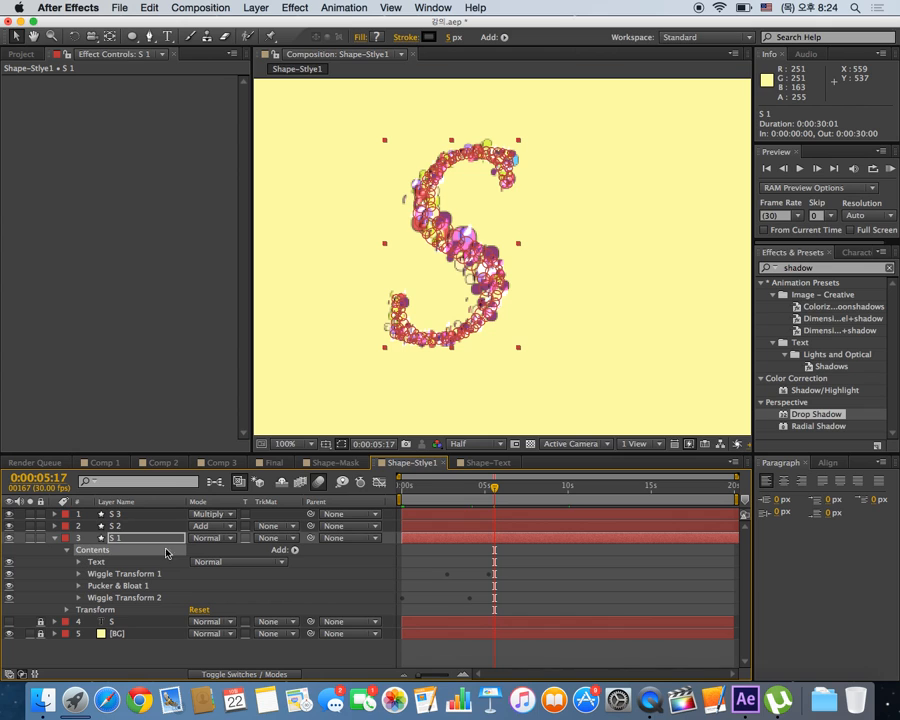
pyautogui.click(295, 551)
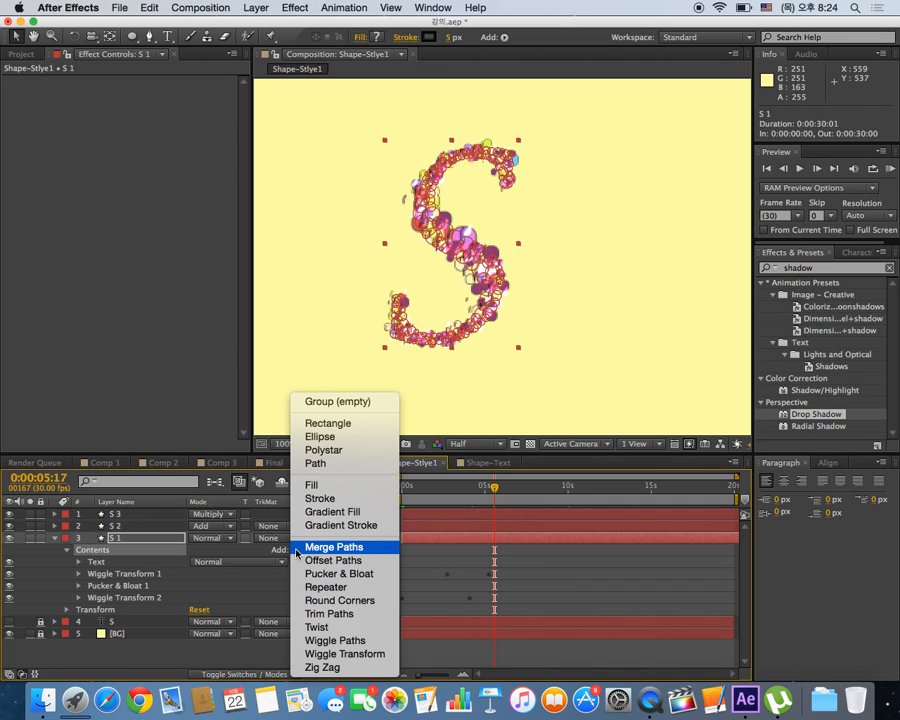
pyautogui.click(341, 627)
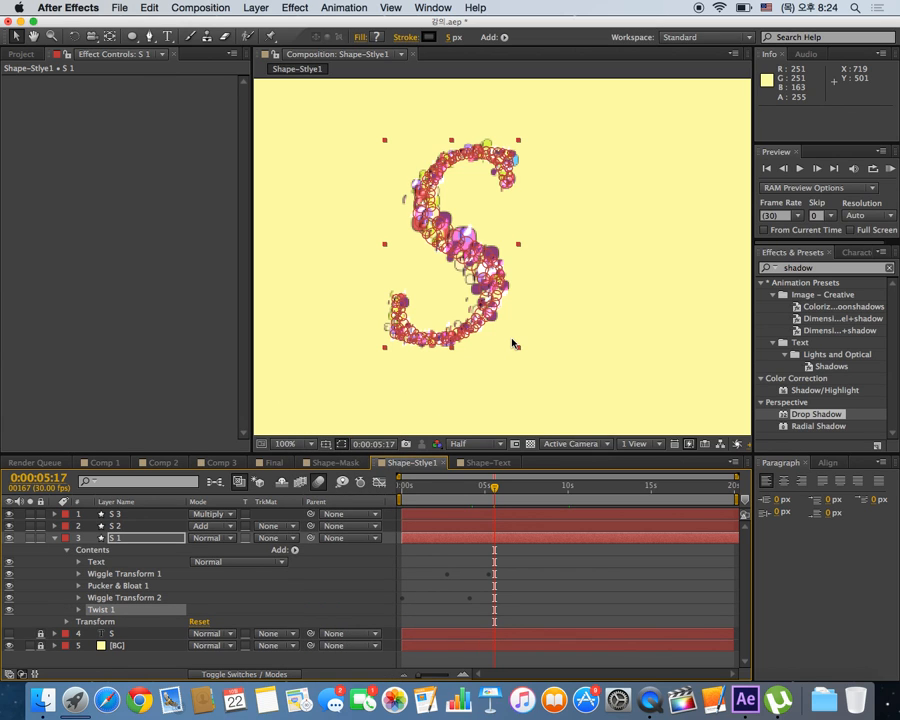
pyautogui.press(',')
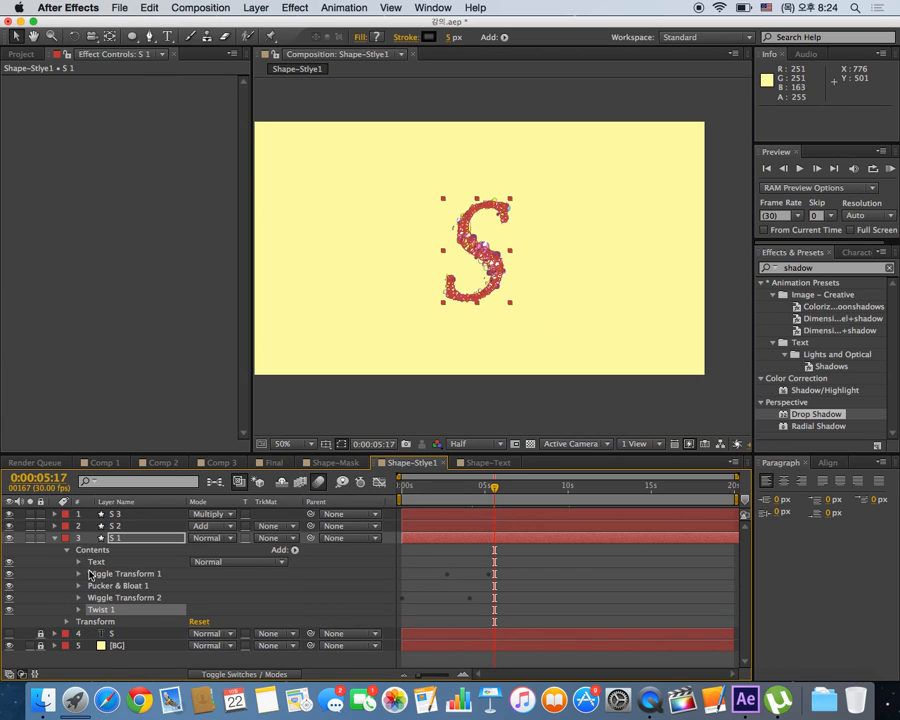
pyautogui.click(380, 274)
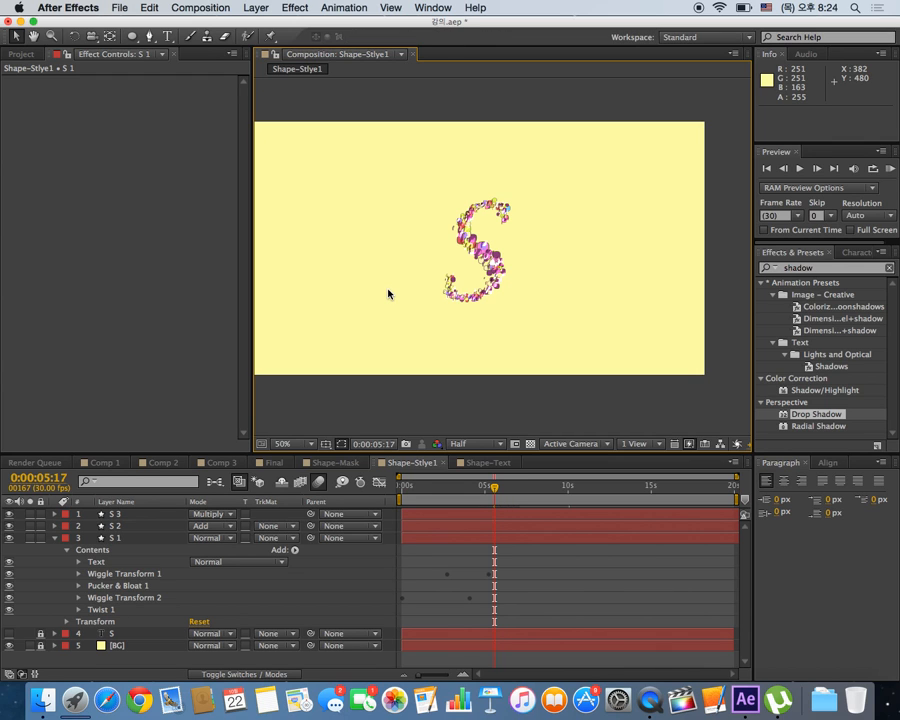
pyautogui.press('.')
pyautogui.press('.')
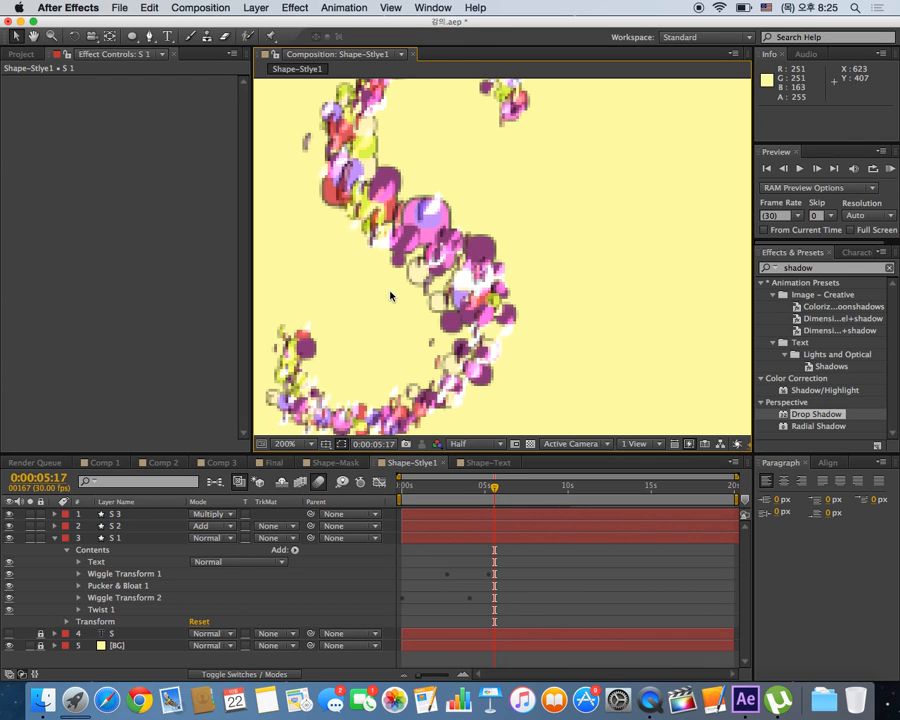
# Solo the S 1 layer, raise its Twist angle in stages to 325.0, and deselect the layer.
pyautogui.click(78, 609)
pyautogui.moveTo(198, 621); pyautogui.dragTo(229, 621)
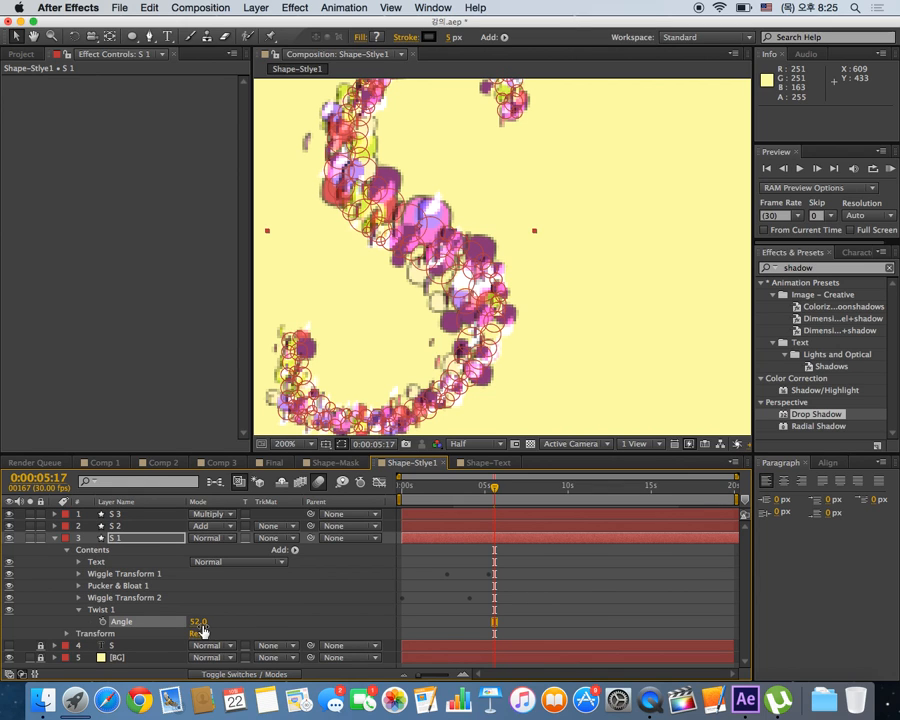
pyautogui.moveTo(199, 624); pyautogui.dragTo(228, 626)
pyautogui.moveTo(197, 624); pyautogui.dragTo(224, 625)
pyautogui.click(31, 538)
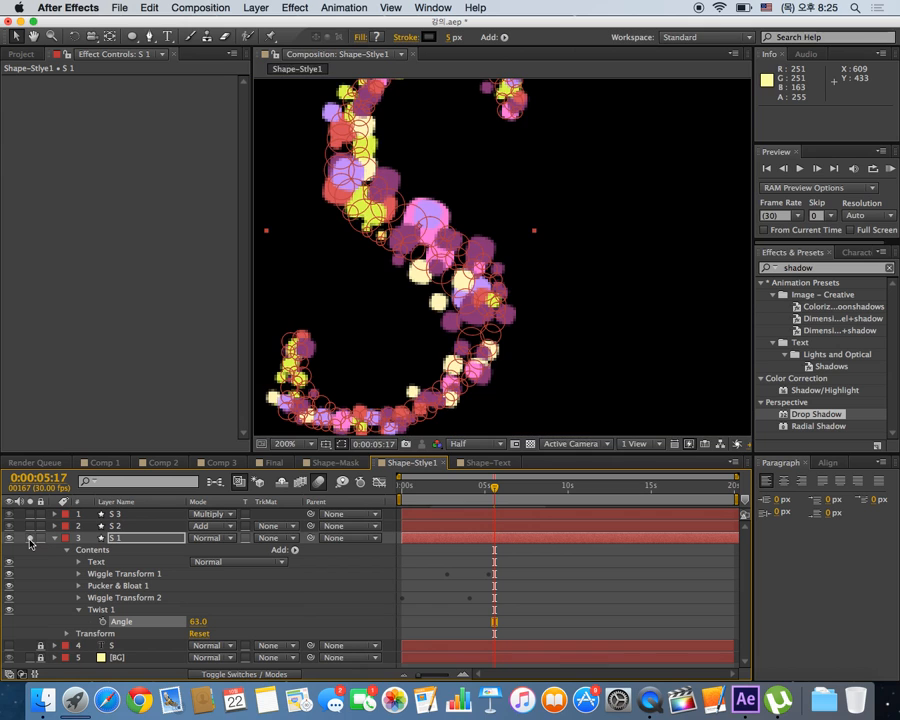
pyautogui.moveTo(197, 621); pyautogui.dragTo(270, 623)
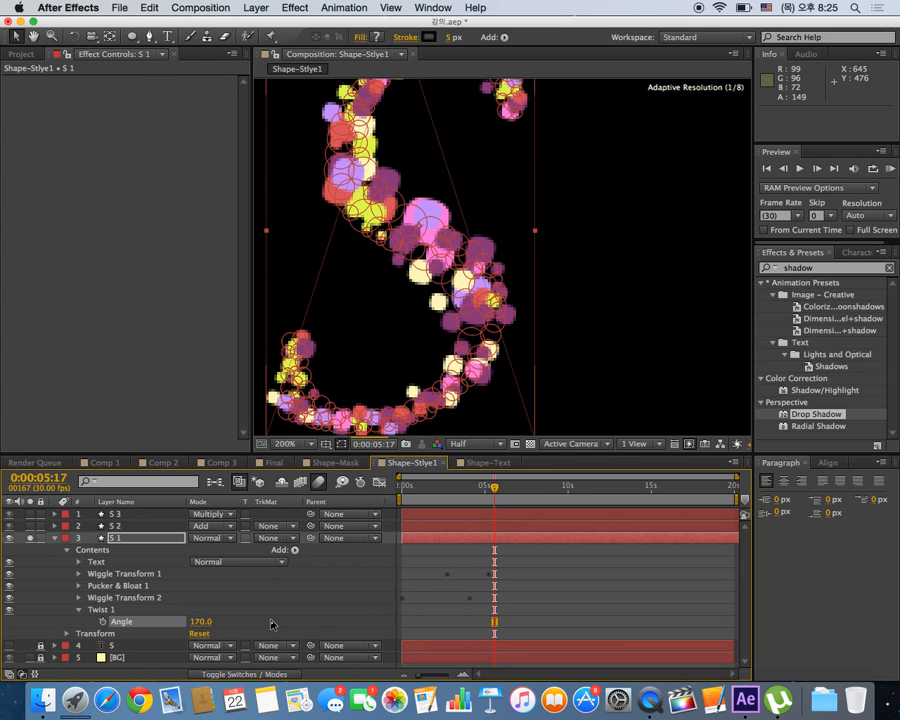
pyautogui.click(542, 350)
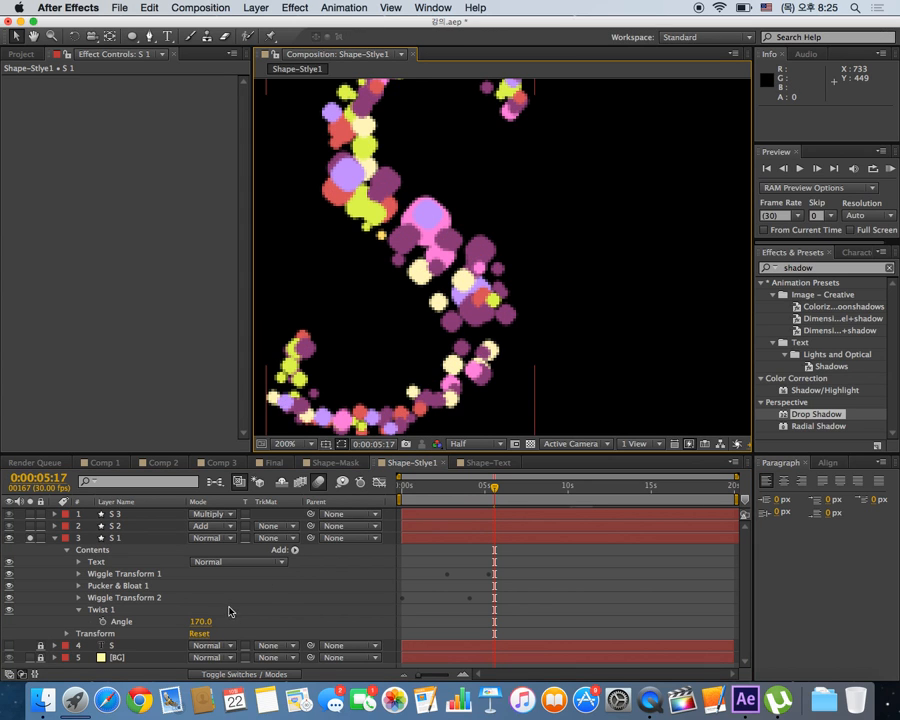
pyautogui.moveTo(201, 621); pyautogui.dragTo(305, 619)
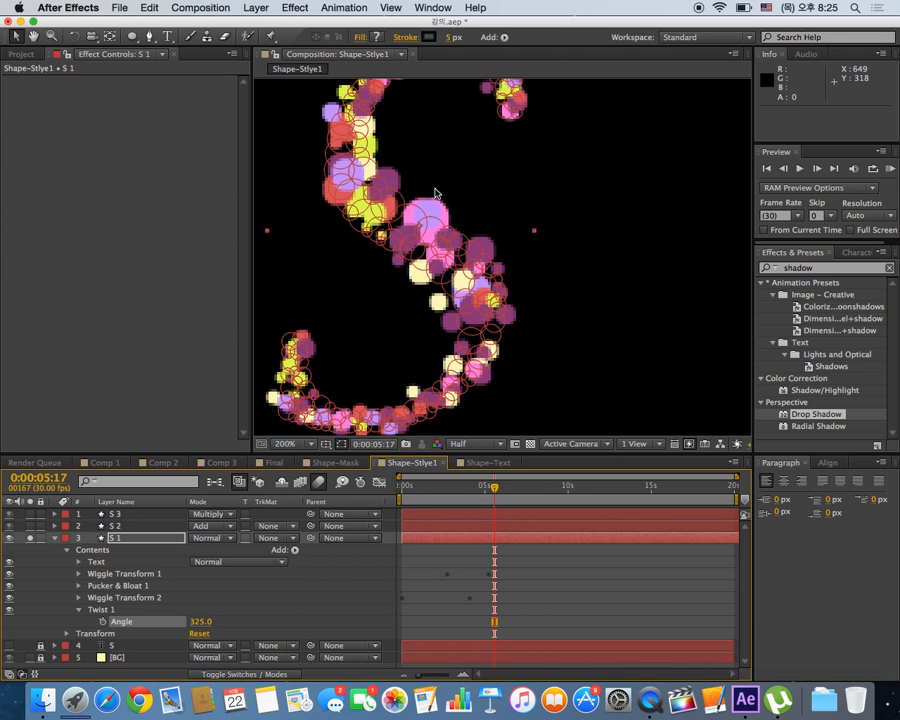
pyautogui.click(588, 316)
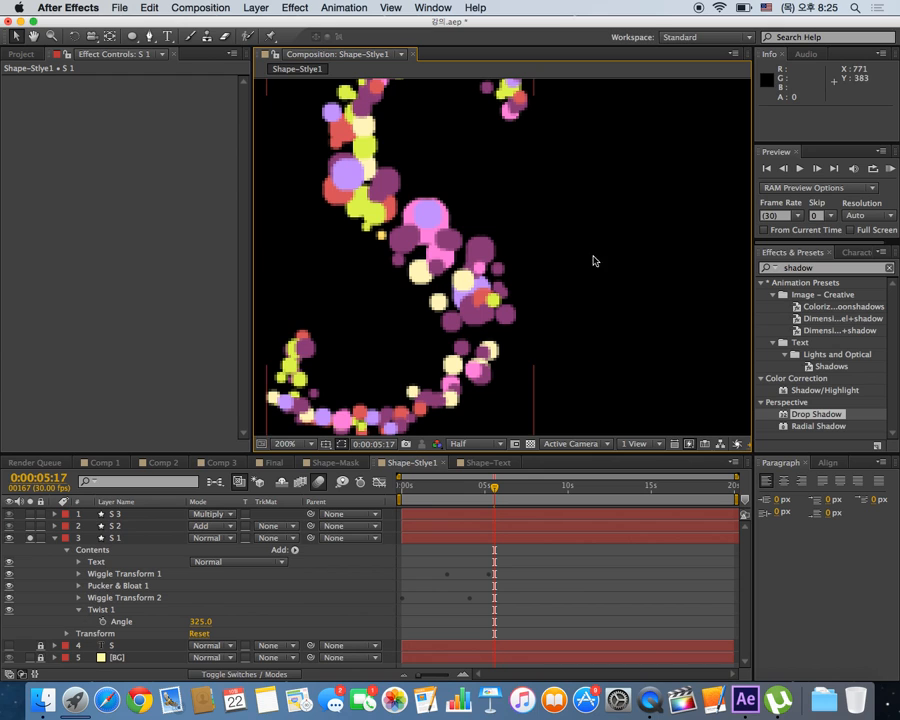
# Collapse the S 1 layer's properties and turn off its solo so all visible layers display together.
pyautogui.click(79, 609)
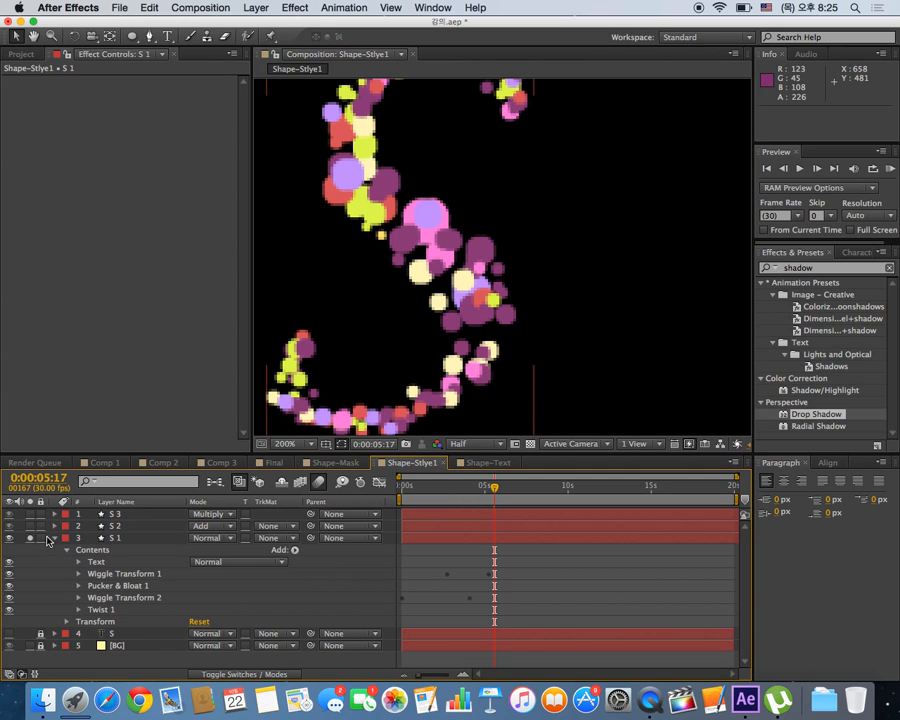
pyautogui.click(54, 538)
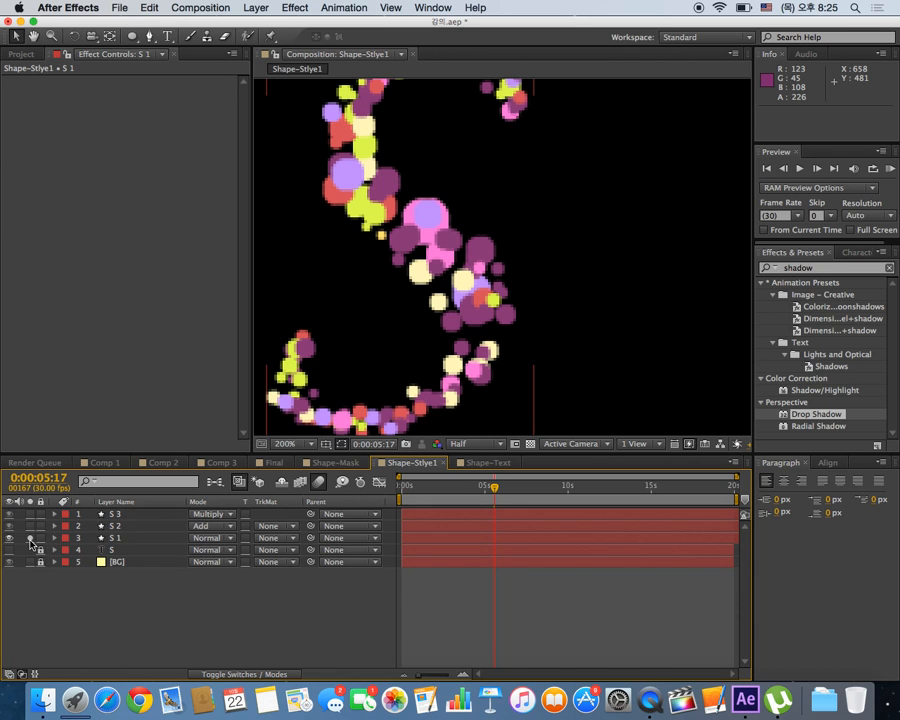
pyautogui.click(9, 561)
# Review the combined S lettering as a whole and up close, and check the frames at 0:00:02:17 and 0:00:06:06.
pyautogui.scroll(-3, 618, 265)
pyautogui.scroll(3, 618, 265)
pyautogui.scroll(-3, 618, 265)
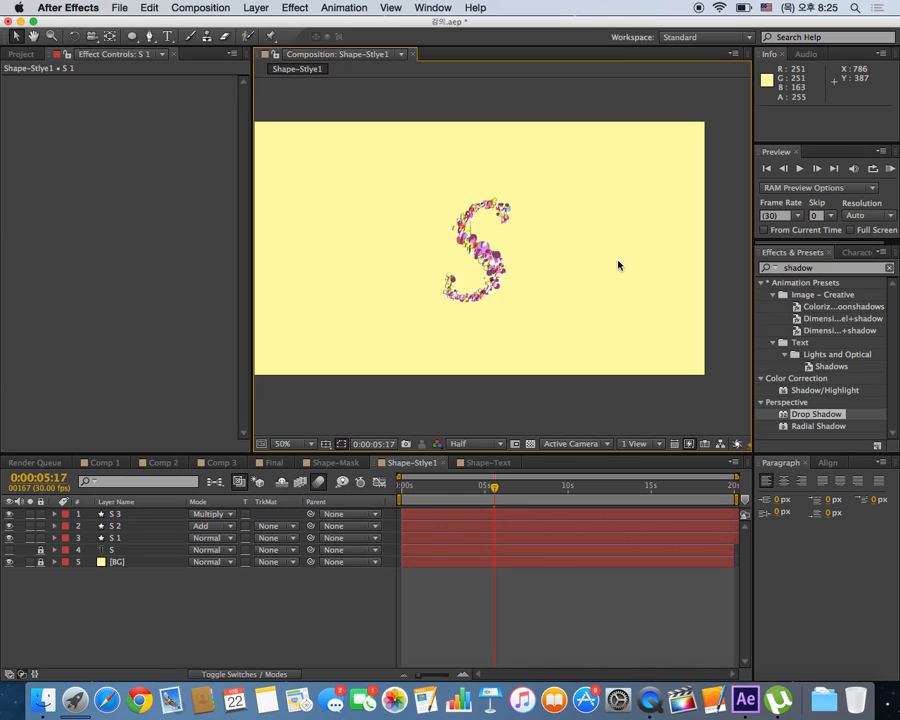
pyautogui.scroll(3, 572, 275)
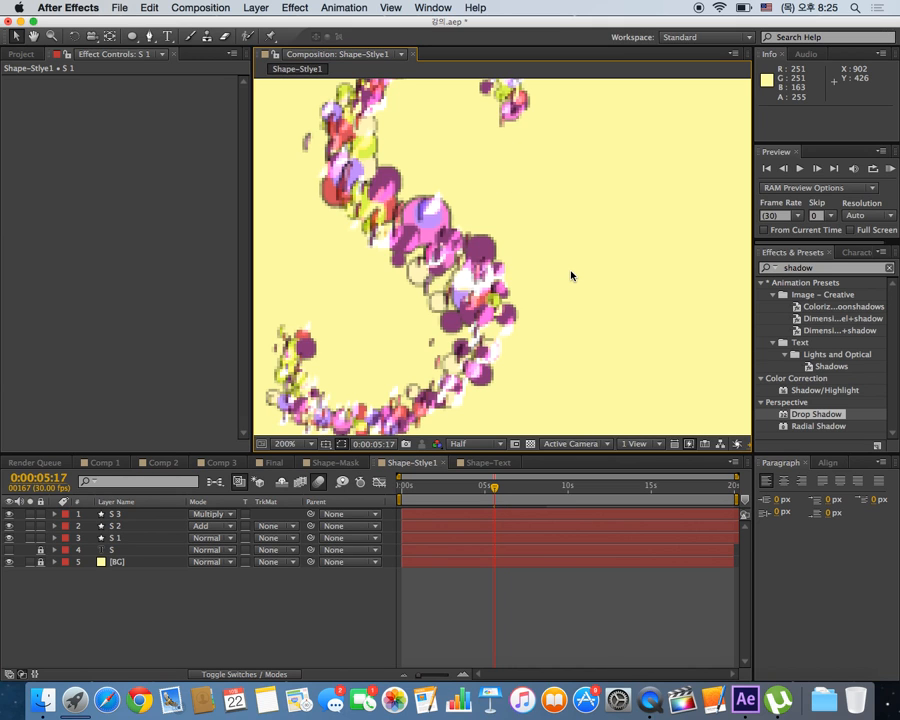
pyautogui.scroll(-3, 572, 275)
pyautogui.click(445, 490)
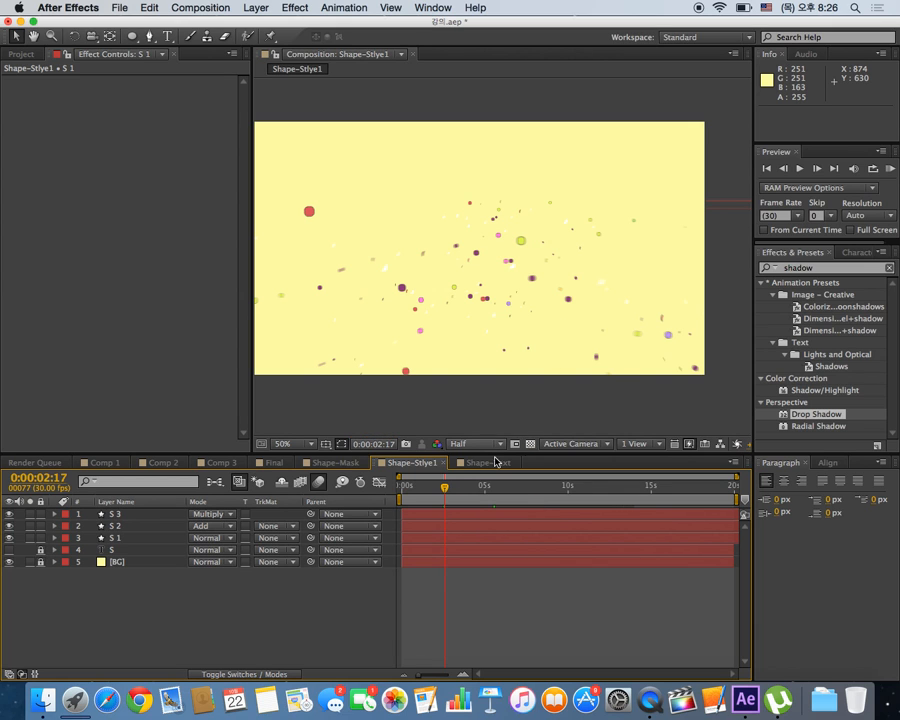
pyautogui.click(506, 486)
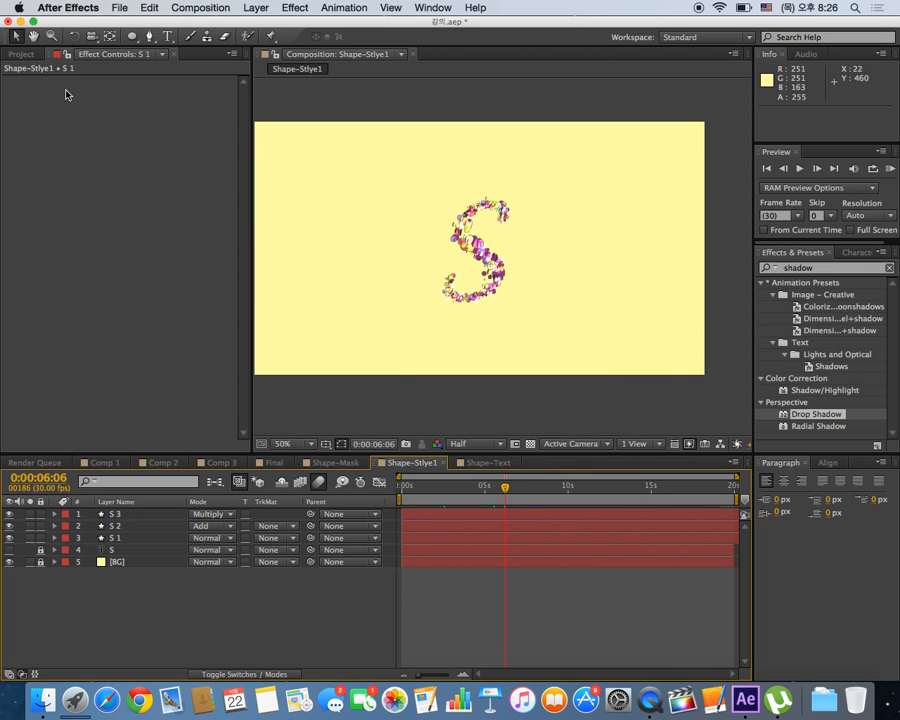
# Duplicate the Shape-Stlye1 composition in the project and open the copy.
pyautogui.click(21, 54)
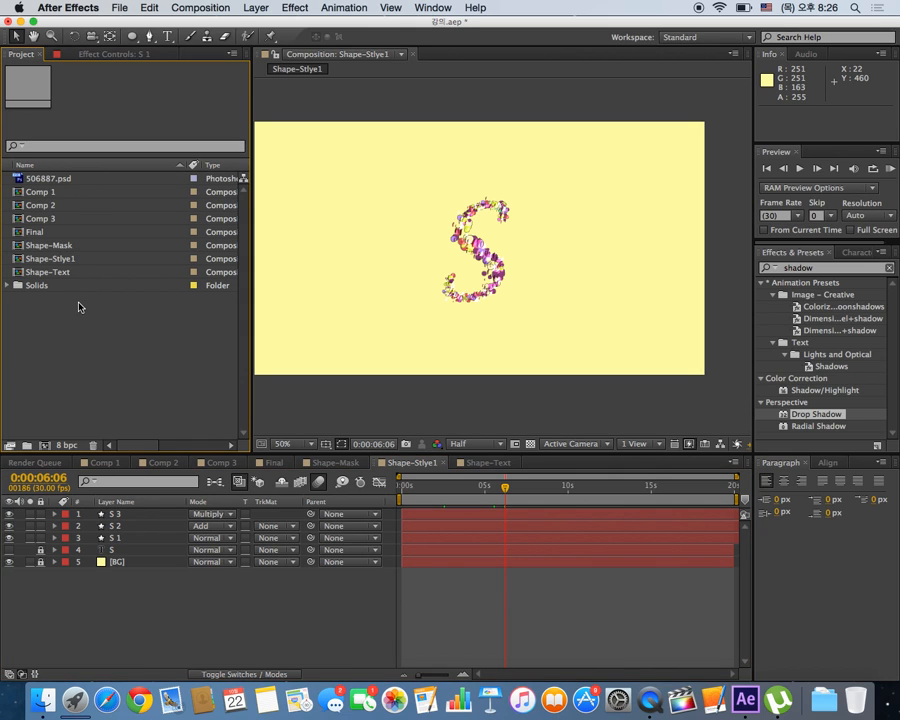
pyautogui.click(76, 260)
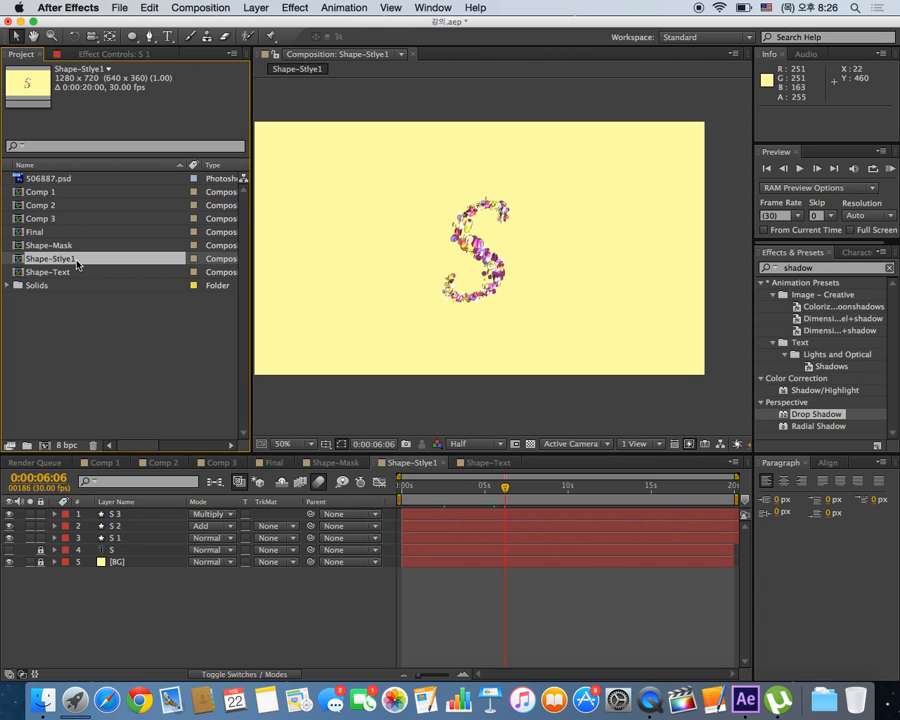
pyautogui.press('super+d')
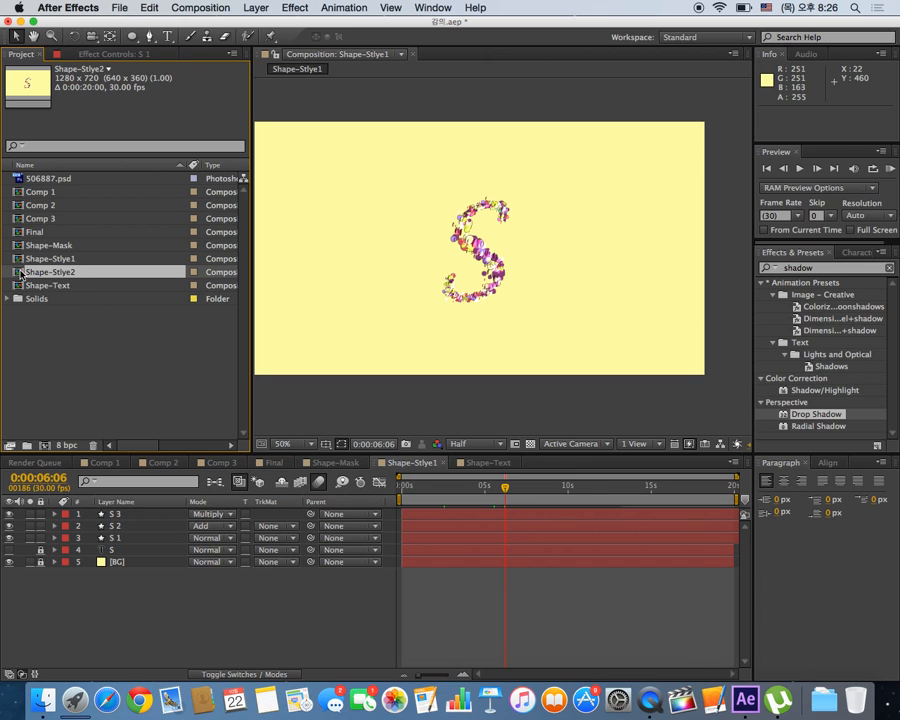
pyautogui.doubleClick(20, 273)
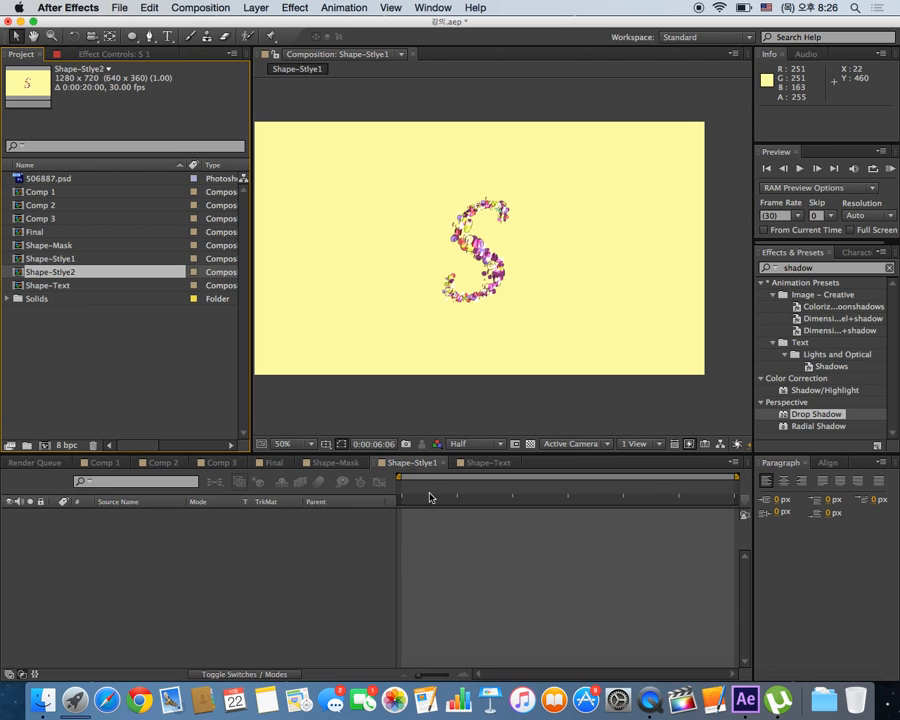
# Hide the S 3 and S 2 layers in the duplicated composition and view the remaining S at 100%.
pyautogui.click(116, 516)
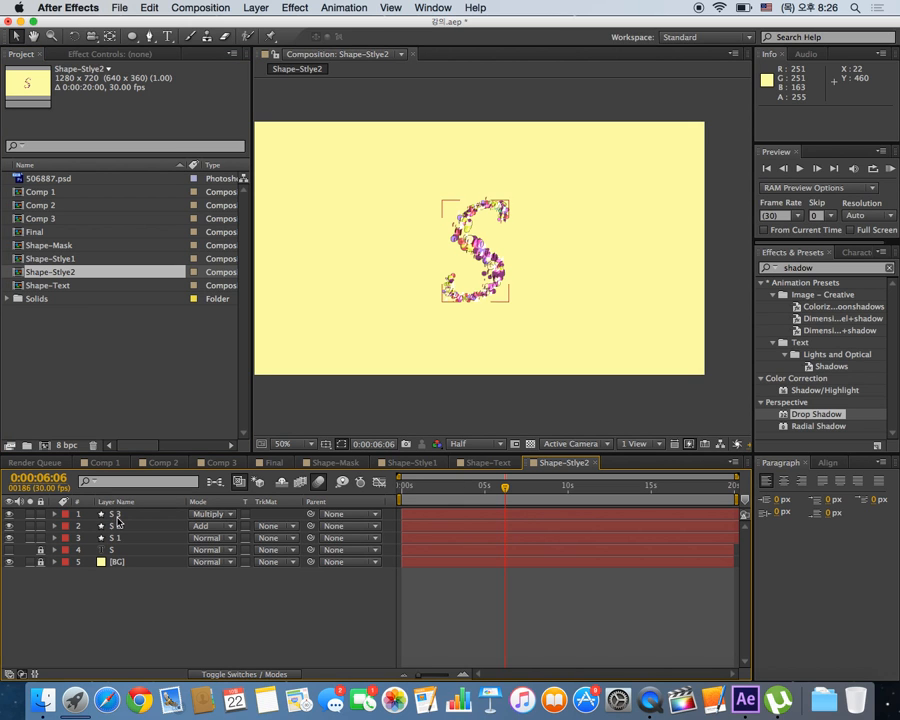
pyautogui.click(14, 515)
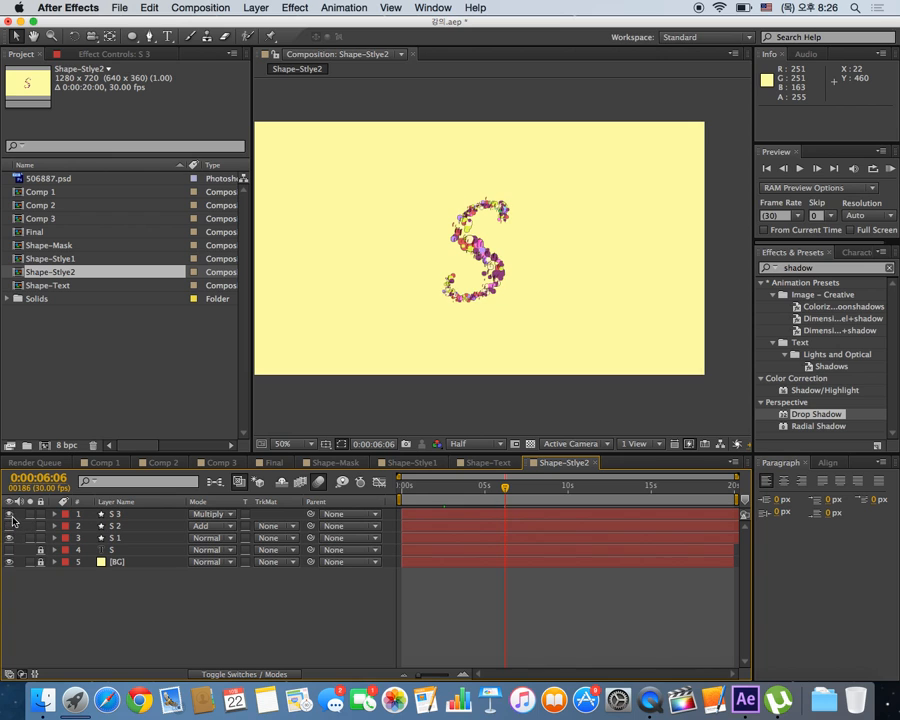
pyautogui.click(10, 526)
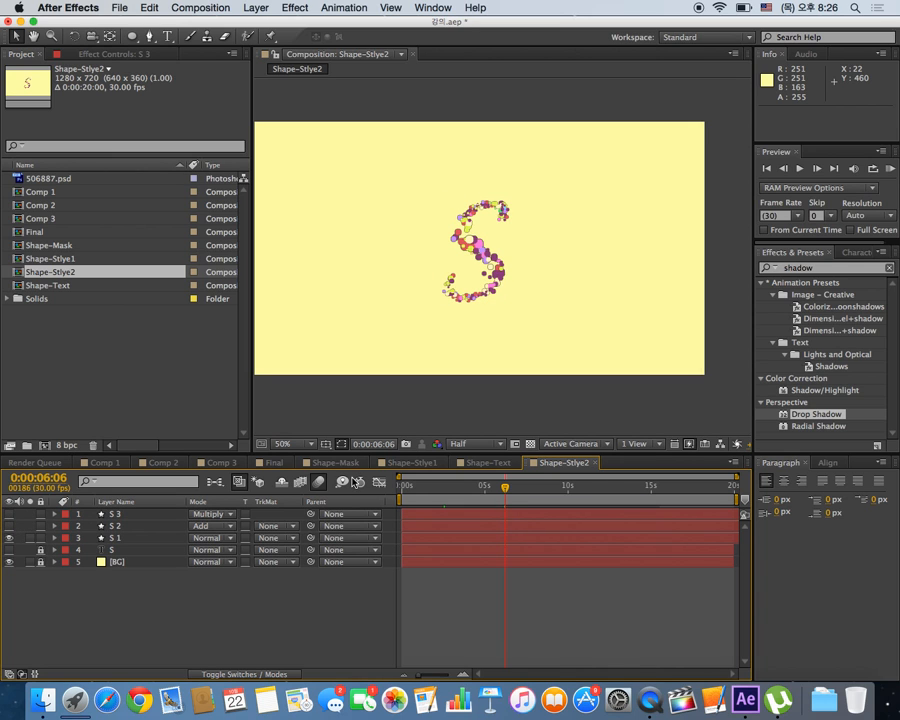
pyautogui.scroll(-2, 411, 318)
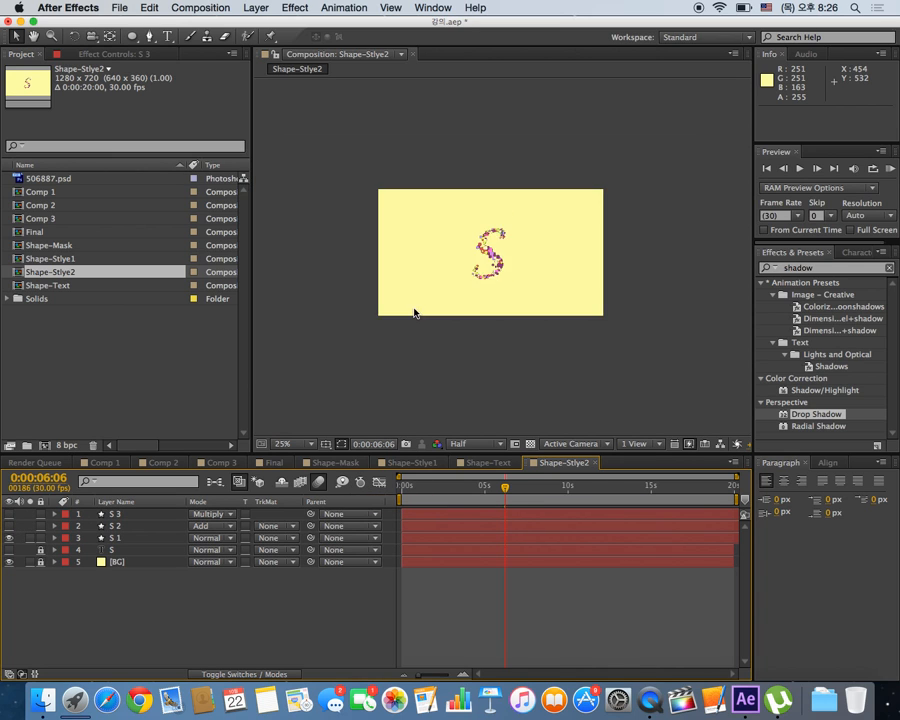
pyautogui.scroll(4, 412, 316)
pyautogui.scroll(-1, 414, 313)
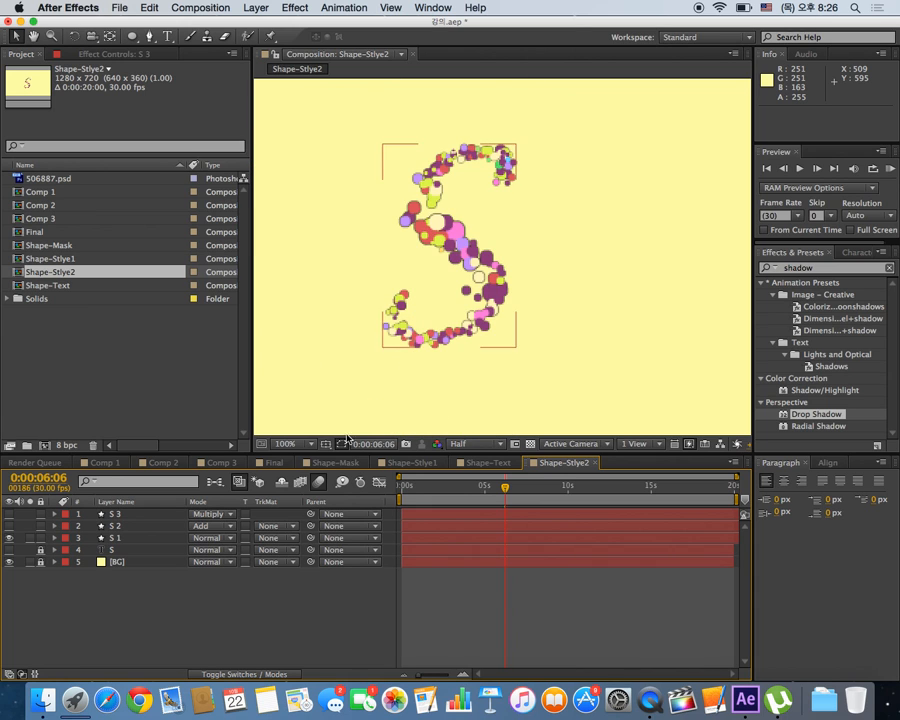
# Add a Trim Paths operator to the contents of the S 1 layer in Shape-Stlye2.
pyautogui.click(119, 541)
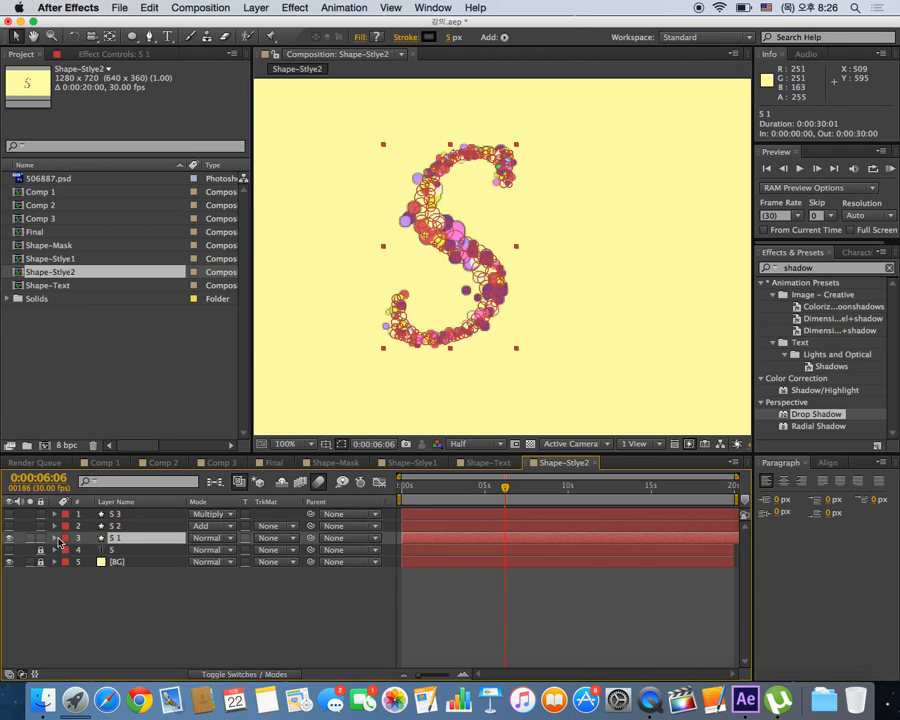
pyautogui.click(55, 538)
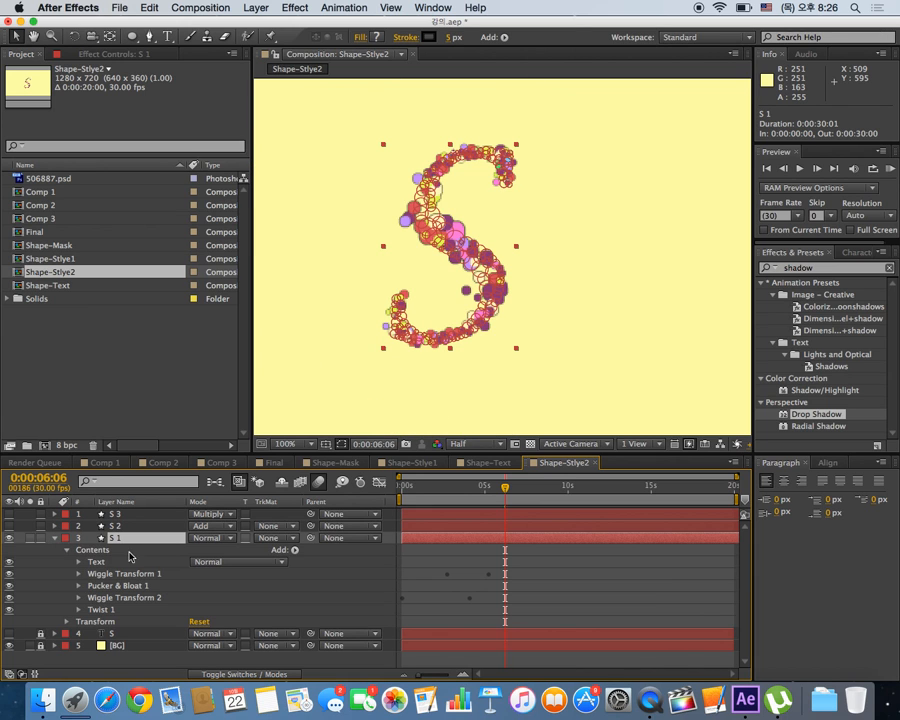
pyautogui.click(293, 550)
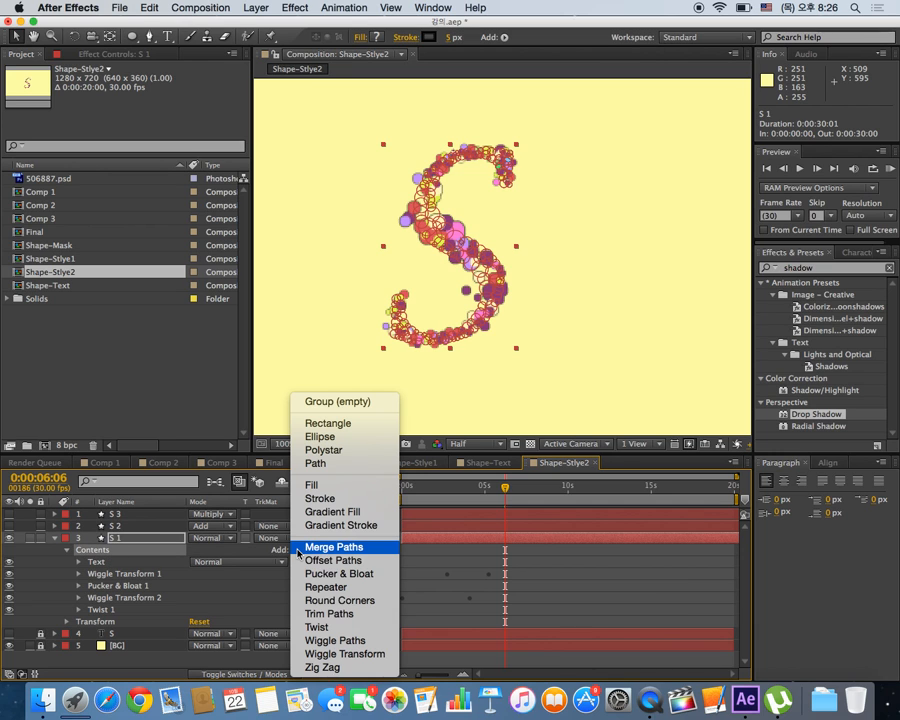
pyautogui.click(349, 613)
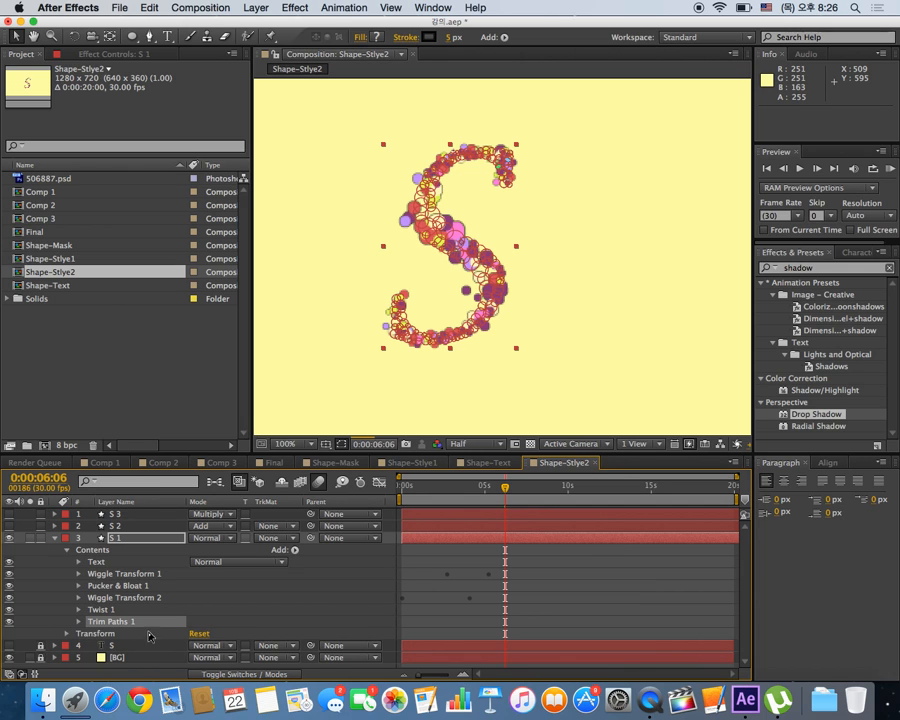
# Set the Start of Trim Paths 1 on the S 1 layer to 35%.
pyautogui.click(80, 622)
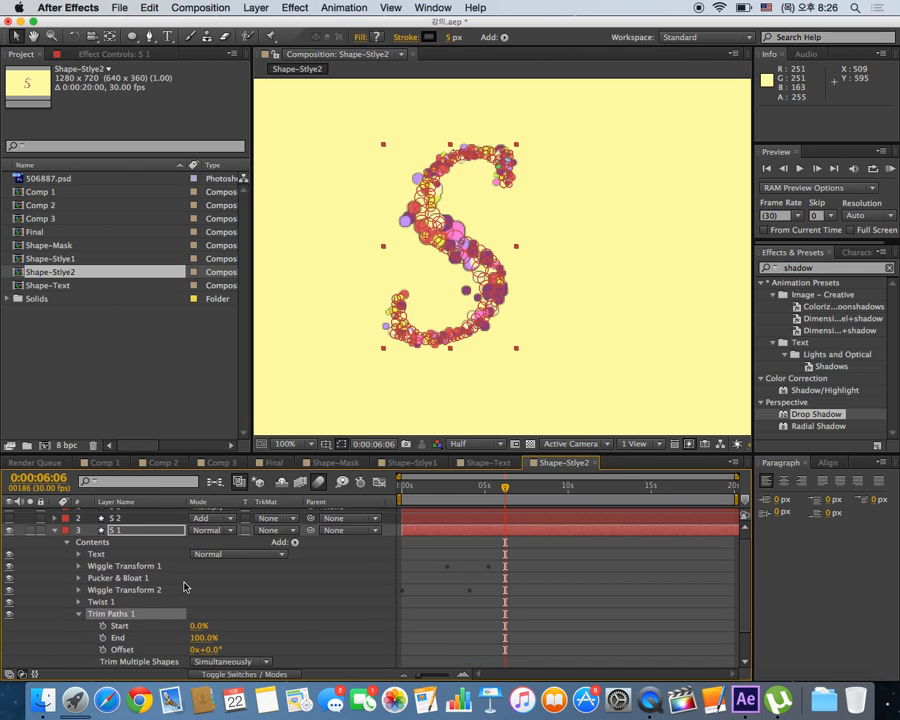
pyautogui.scroll(-2, 184, 587)
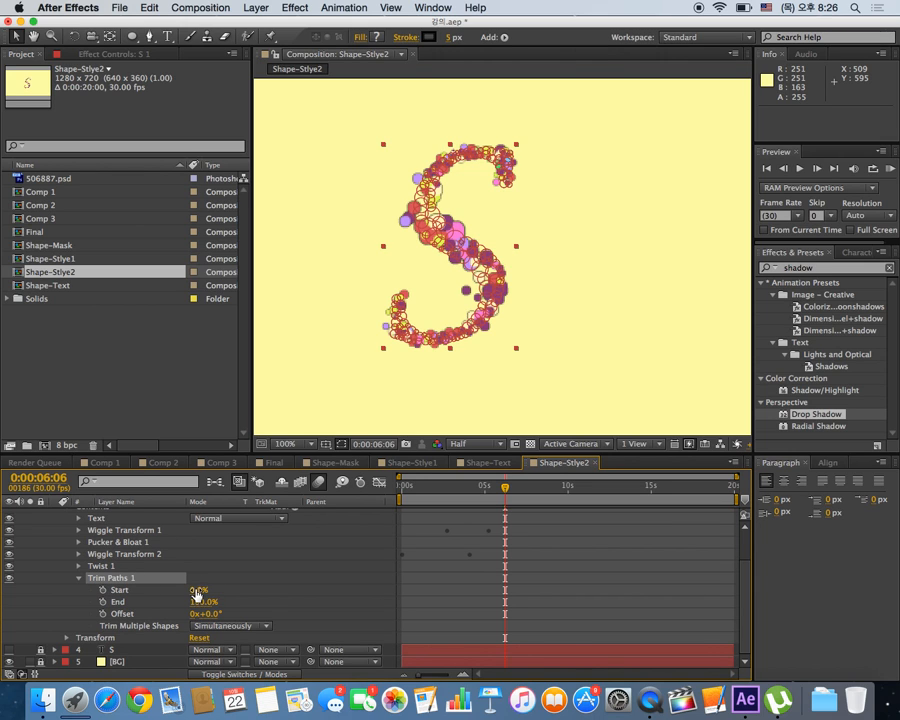
pyautogui.moveTo(198, 592); pyautogui.dragTo(222, 589)
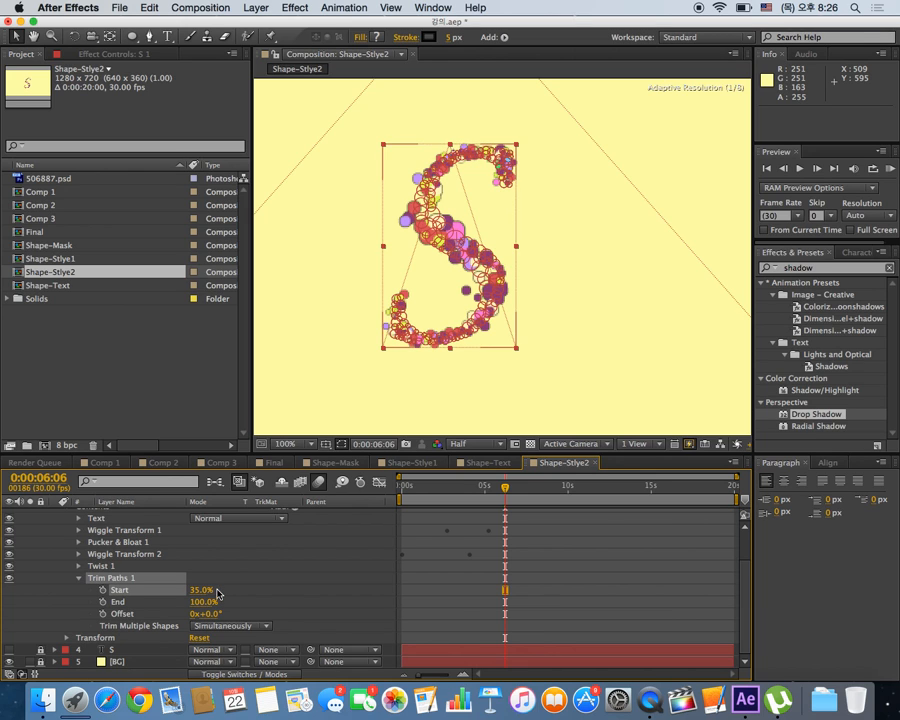
# Set the Offset of Trim Paths 1 on the S 1 layer to 1x+5.0° and collapse its settings.
pyautogui.moveTo(207, 614); pyautogui.dragTo(358, 612)
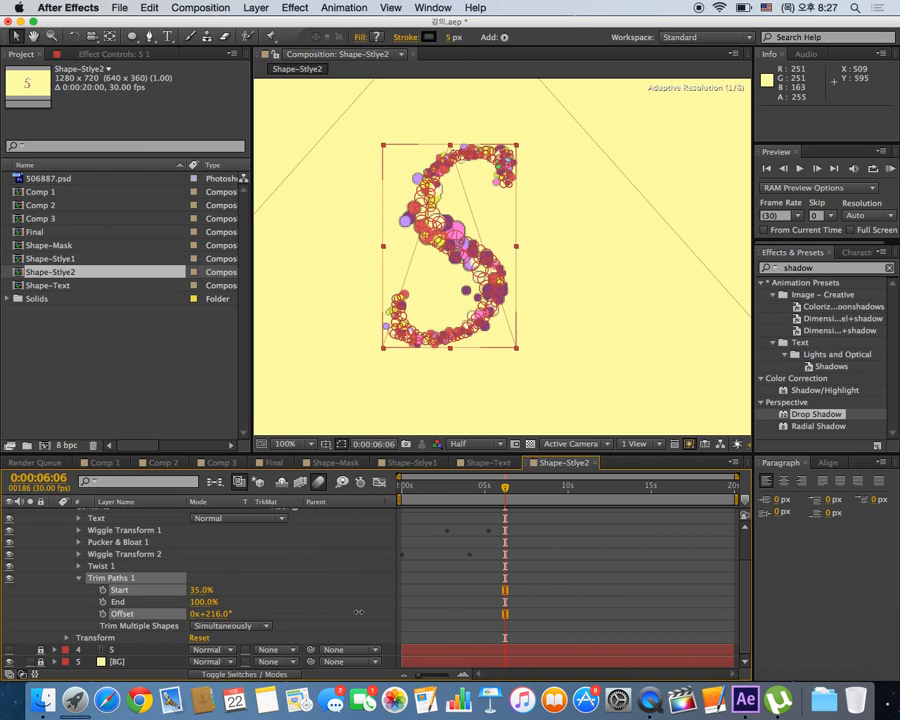
pyautogui.moveTo(448, 605); pyautogui.dragTo(414, 606)
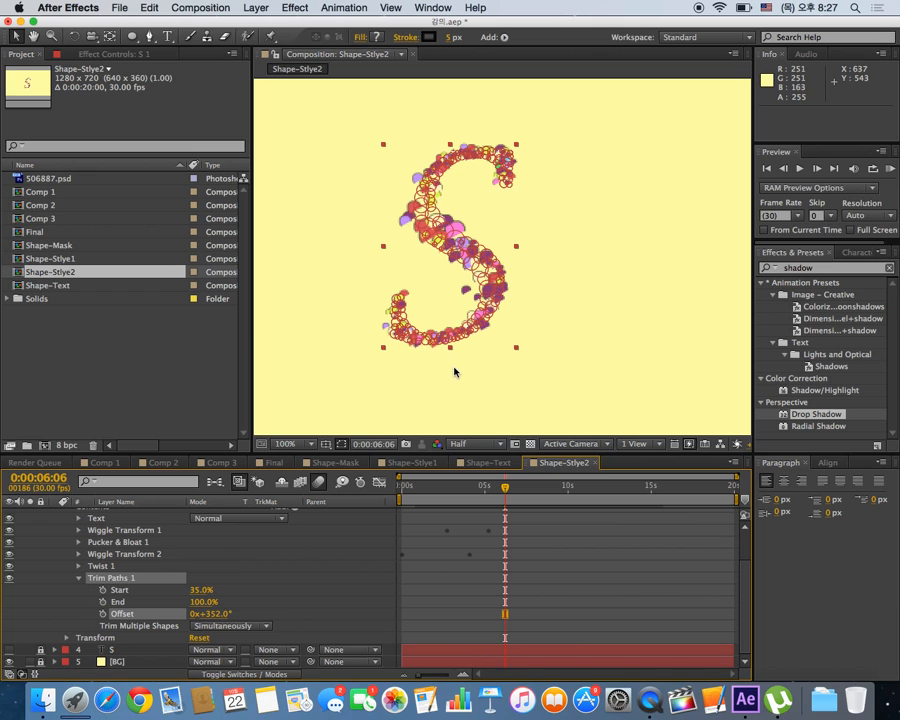
pyautogui.click(502, 362)
pyautogui.moveTo(214, 613); pyautogui.dragTo(232, 613)
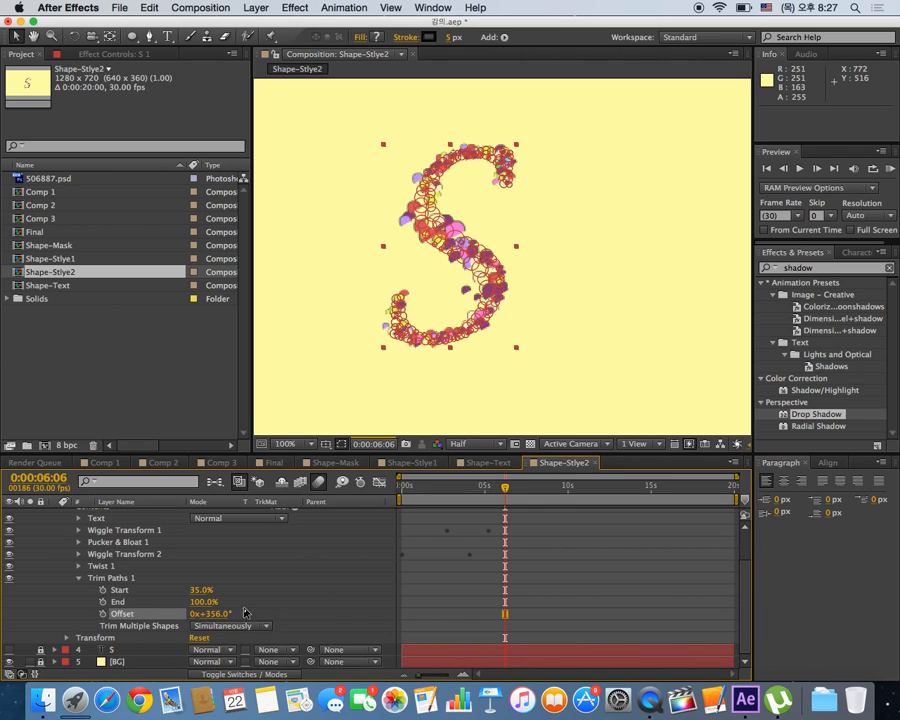
pyautogui.moveTo(225, 614); pyautogui.dragTo(289, 610)
pyautogui.moveTo(199, 591); pyautogui.dragTo(198, 596)
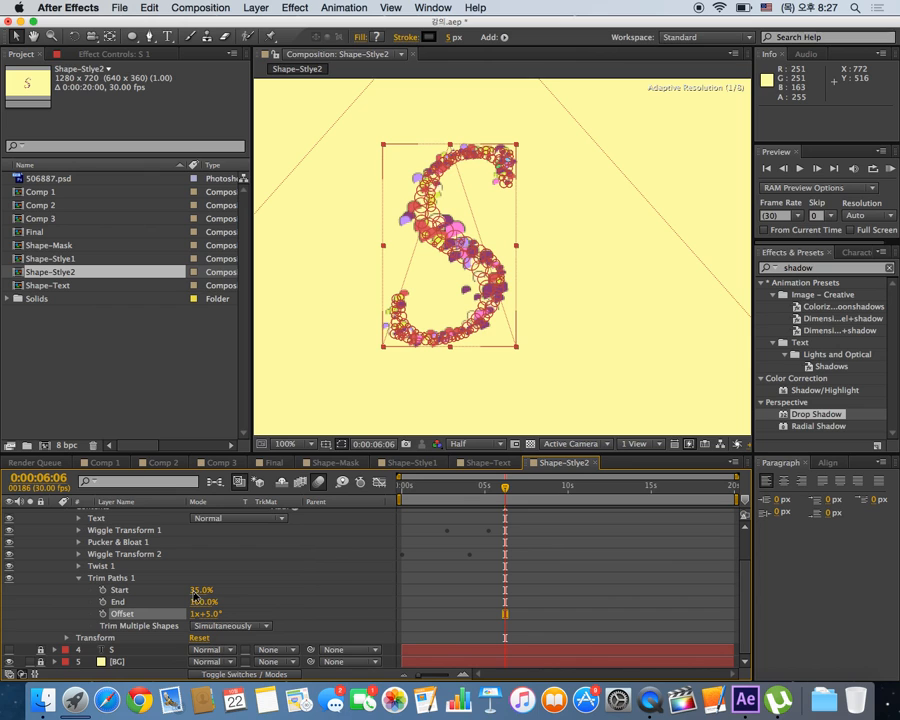
pyautogui.click(199, 591)
pyautogui.press('Return')
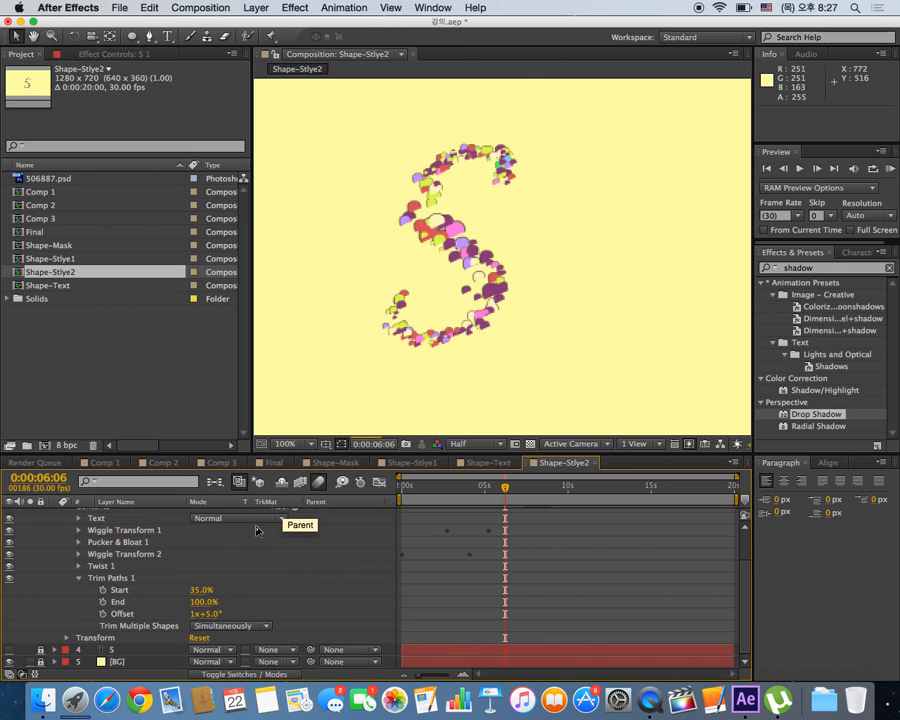
pyautogui.click(80, 582)
pyautogui.click(78, 580)
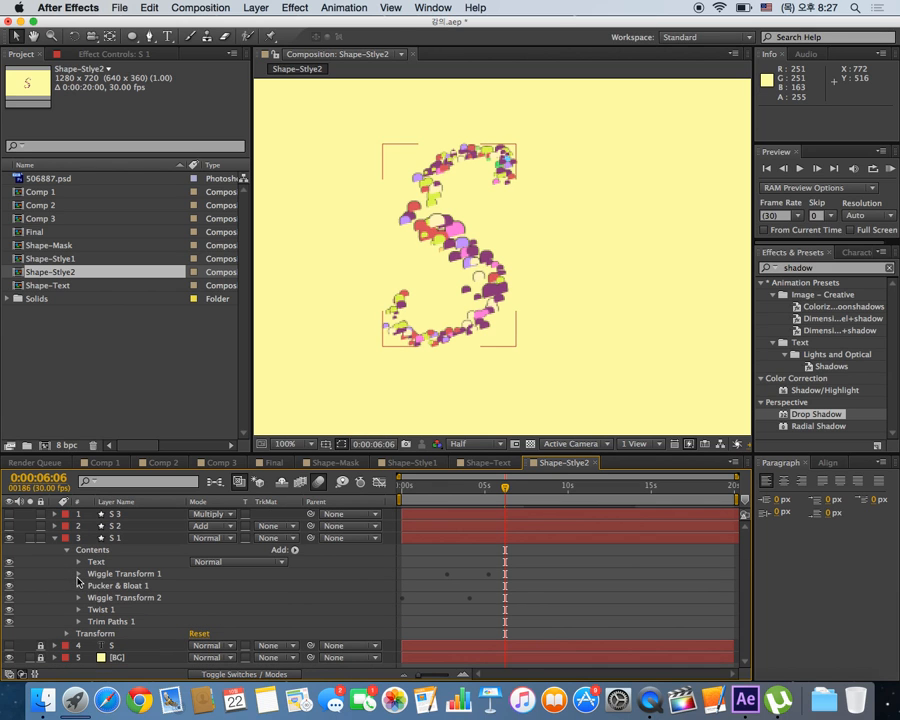
# Try a Wiggle Paths operator in the contents of S 1 with an adjusted Size, and remove it.
pyautogui.click(94, 551)
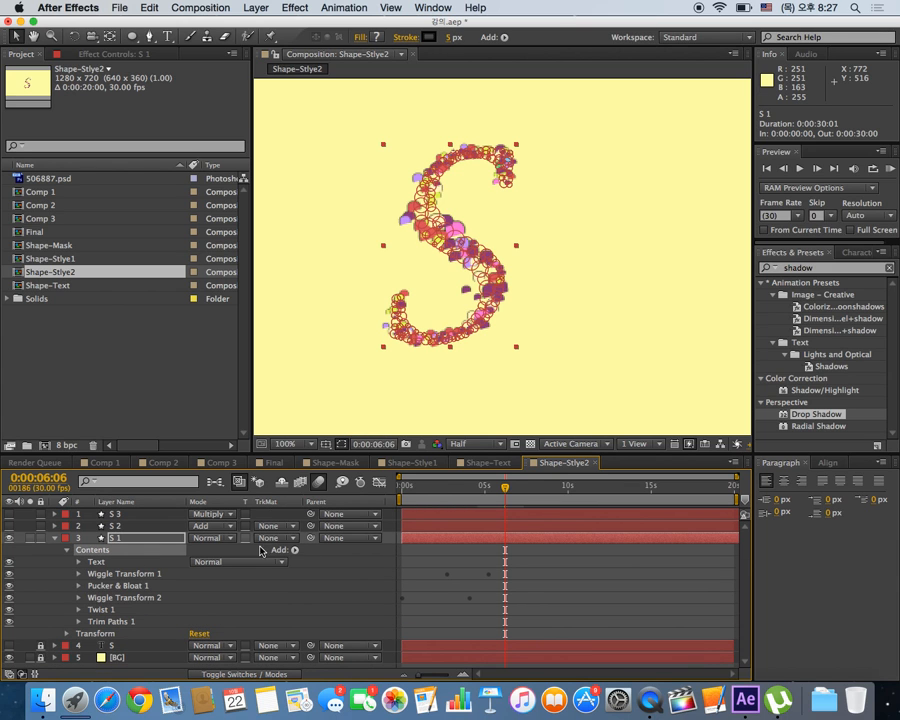
pyautogui.click(292, 551)
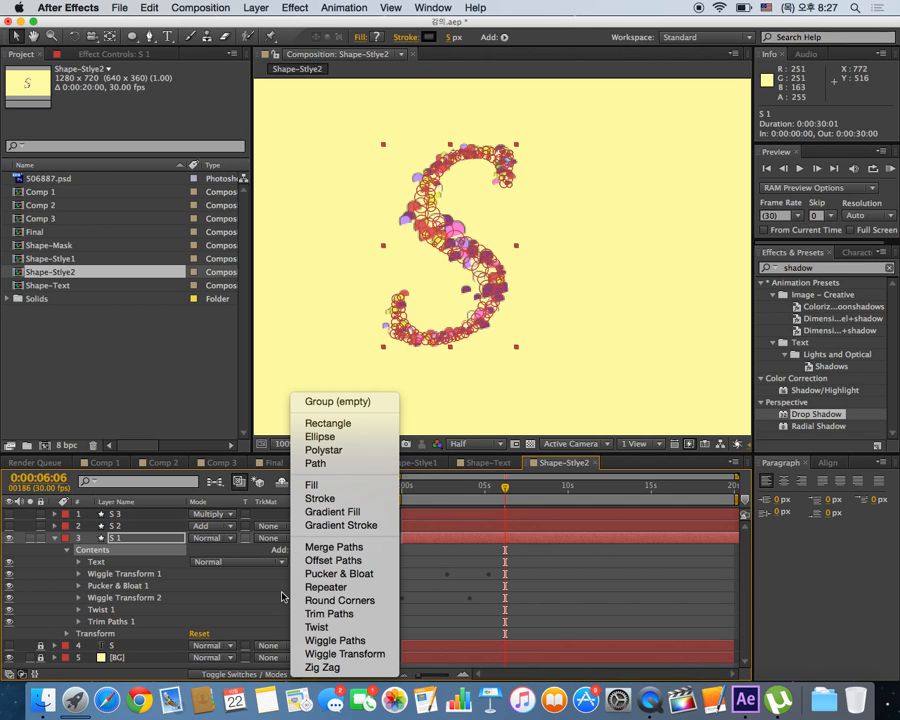
pyautogui.click(347, 641)
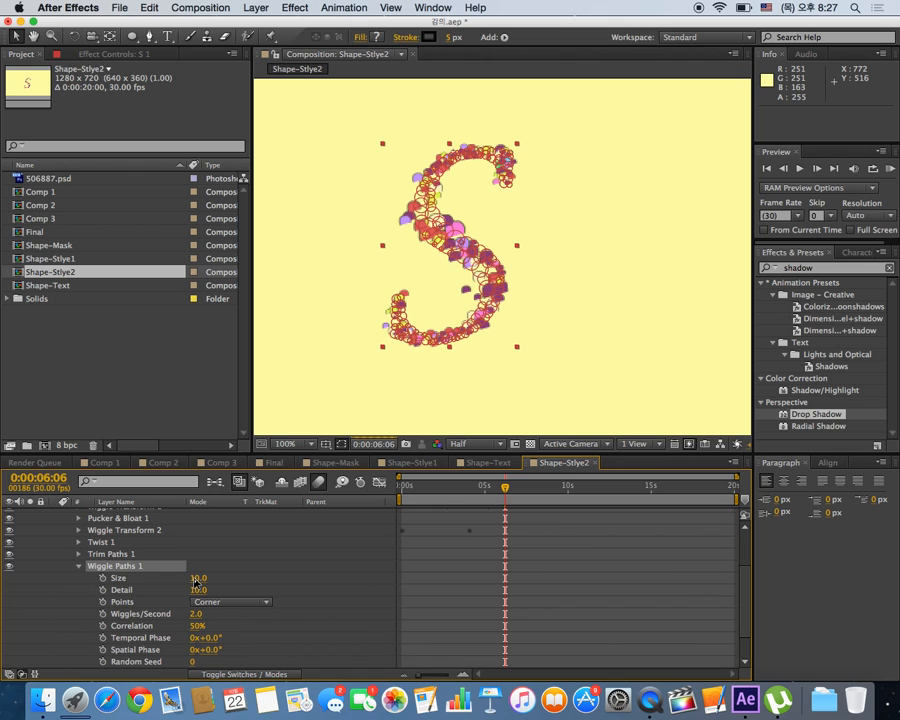
pyautogui.scroll(-1, 197, 578)
pyautogui.moveTo(198, 578); pyautogui.dragTo(207, 578)
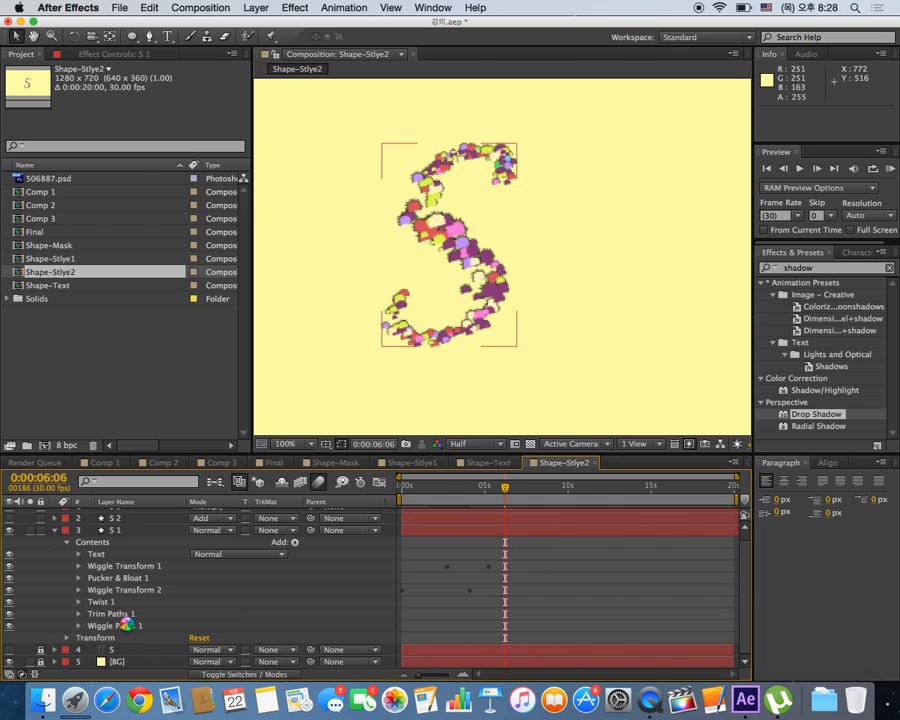
pyautogui.click(127, 626)
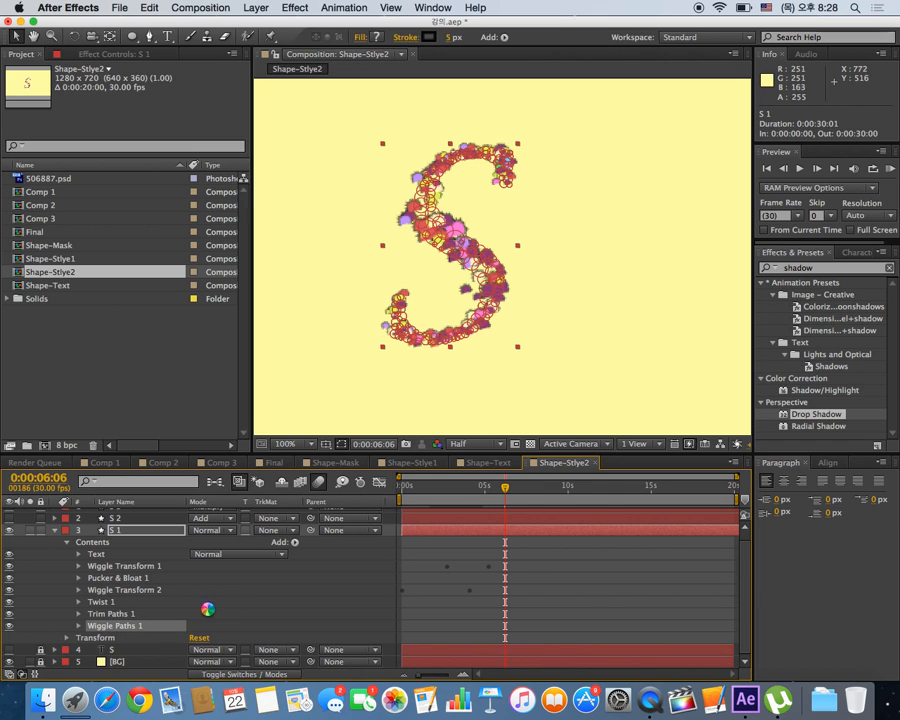
# Open Comp 2 and examine the operators of its S shape layer, including the Offset Paths settings.
pyautogui.click(162, 462)
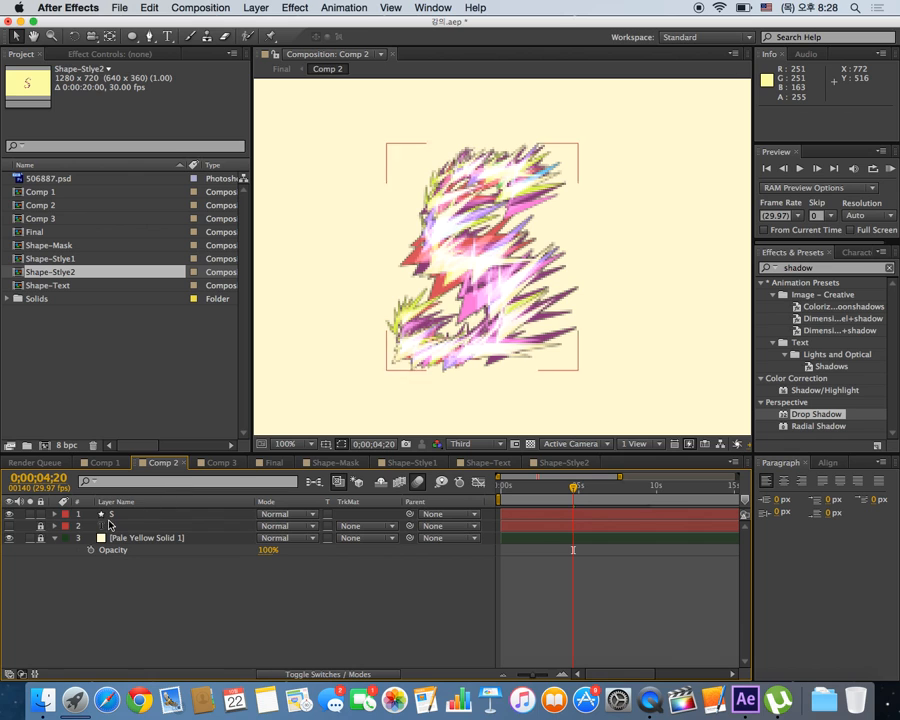
pyautogui.click(53, 515)
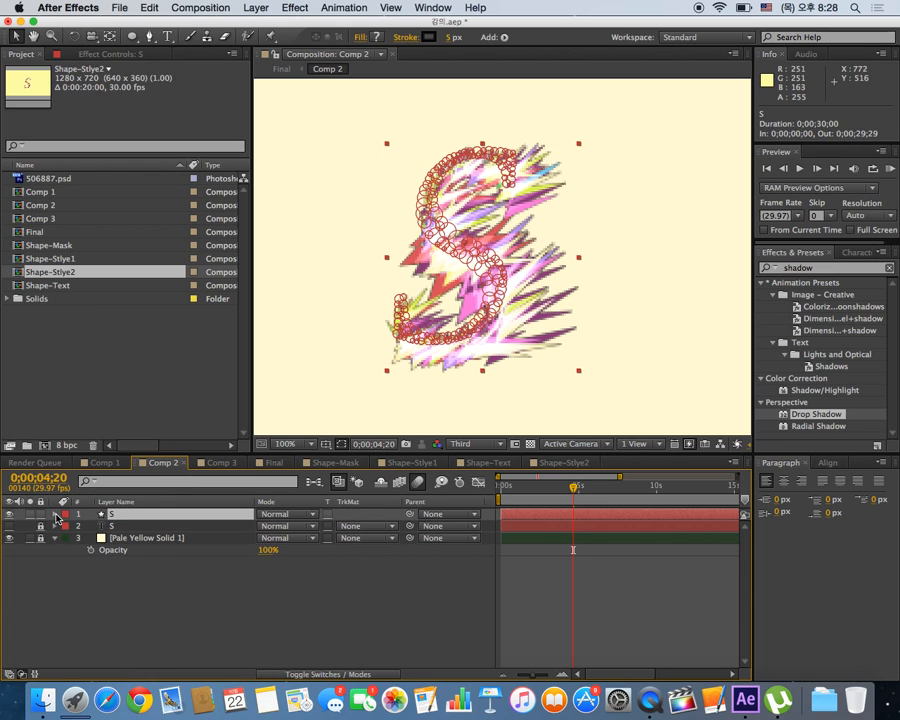
pyautogui.click(54, 514)
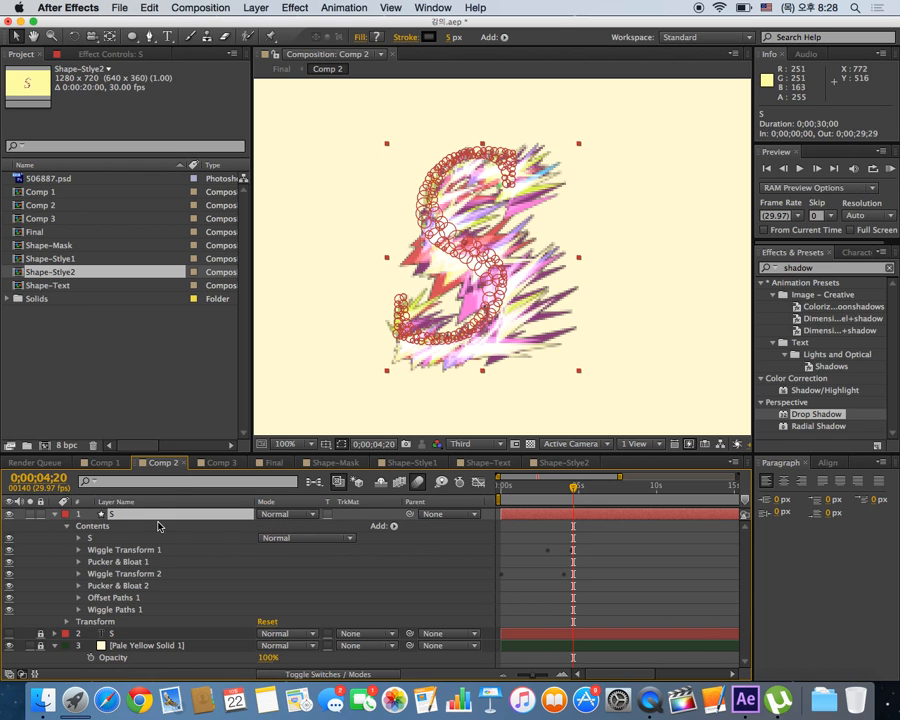
pyautogui.click(142, 591)
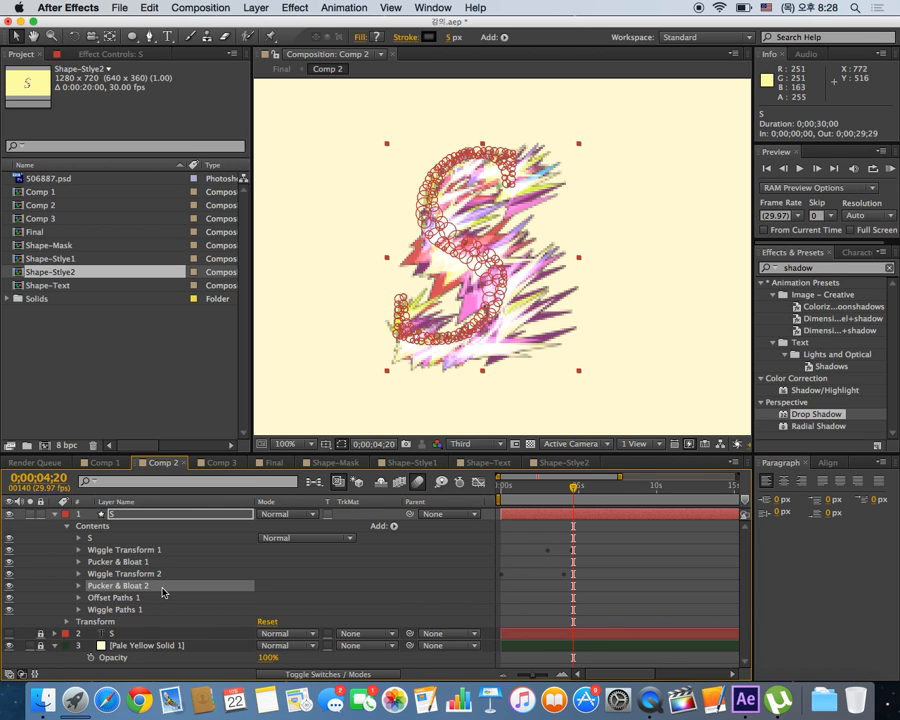
pyautogui.click(146, 596)
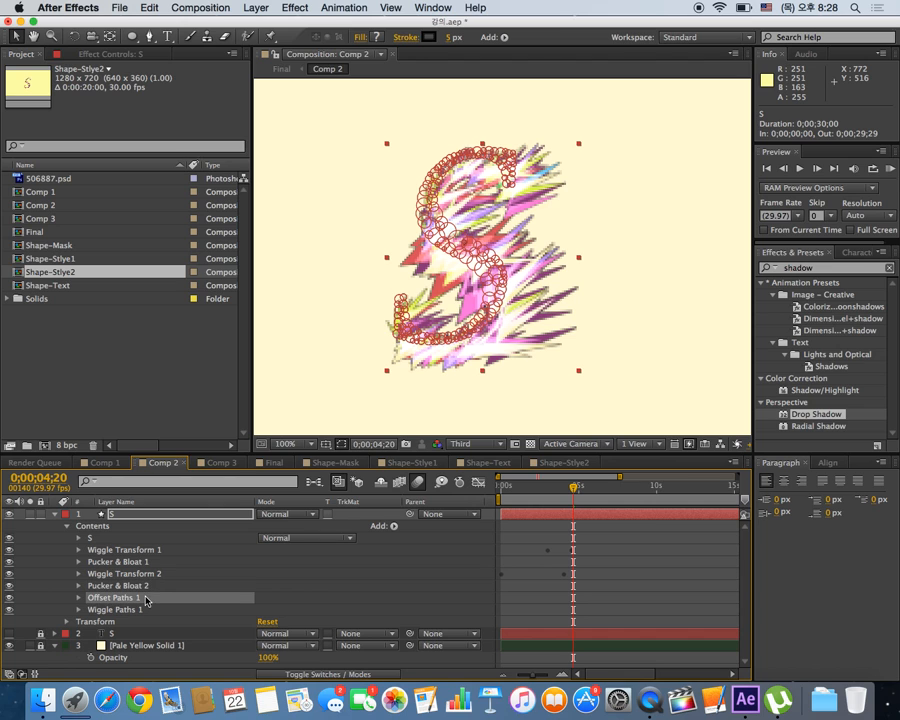
pyautogui.click(80, 604)
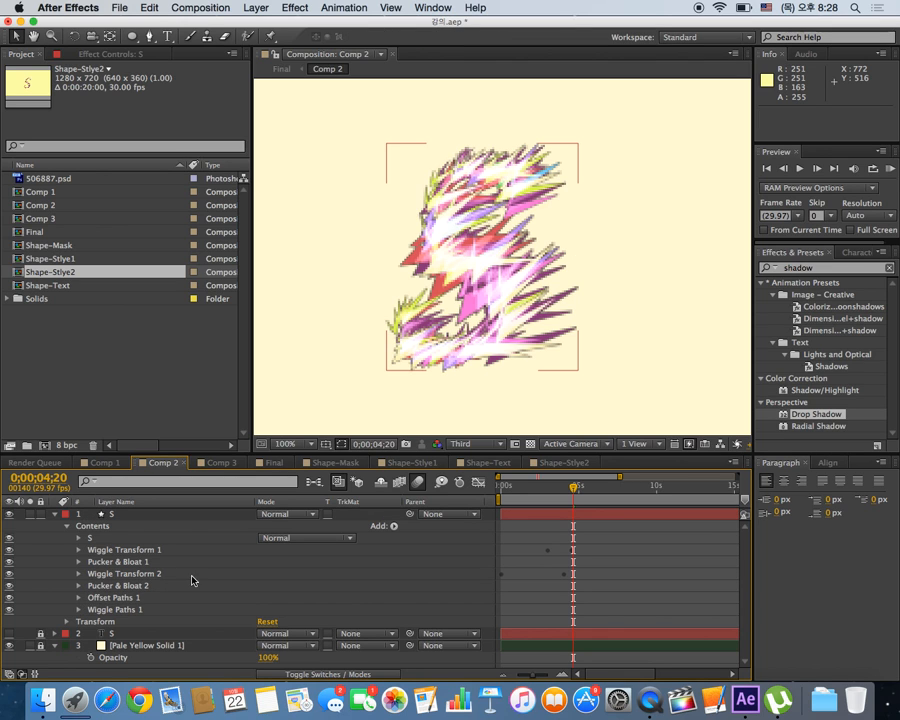
pyautogui.click(79, 600)
pyautogui.scroll(-1, 90, 590)
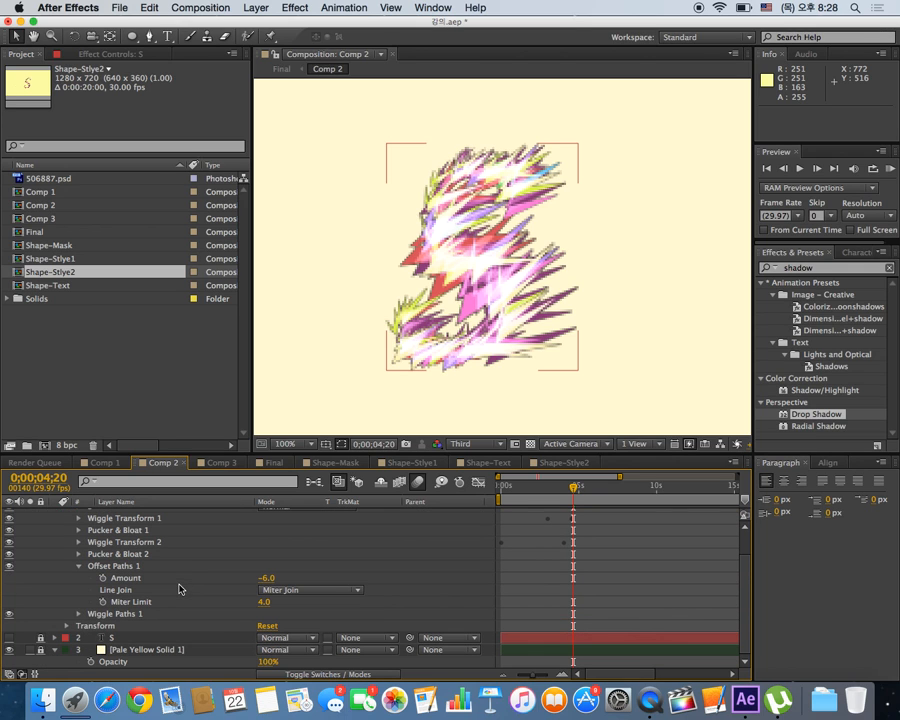
# Compare the Wiggle Paths settings with Offset Paths on Comp 2's S shape layer, and collapse the layer.
pyautogui.click(80, 614)
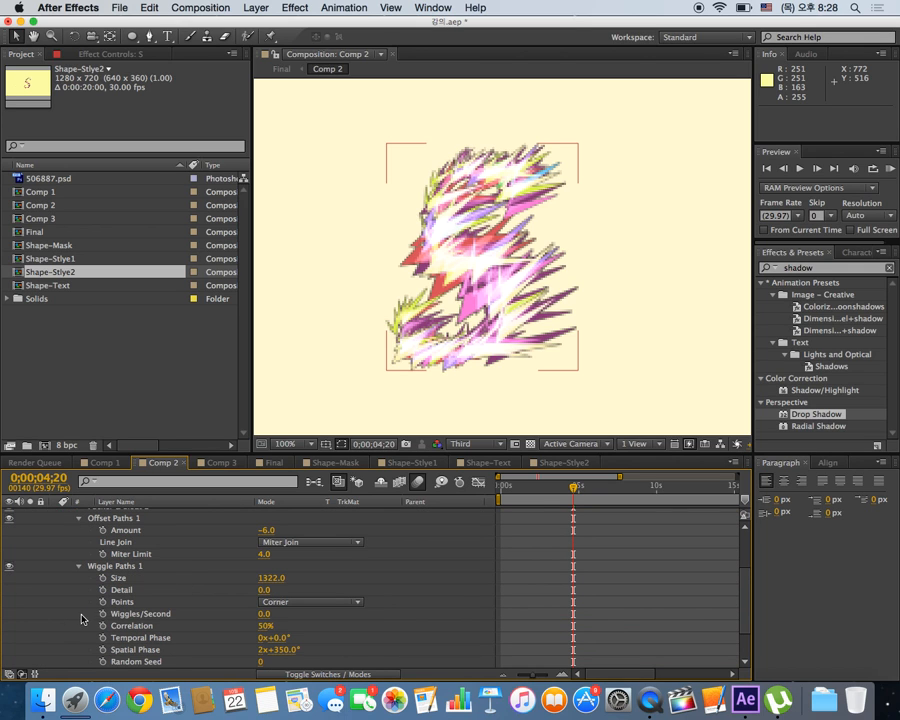
pyautogui.scroll(1, 341, 571)
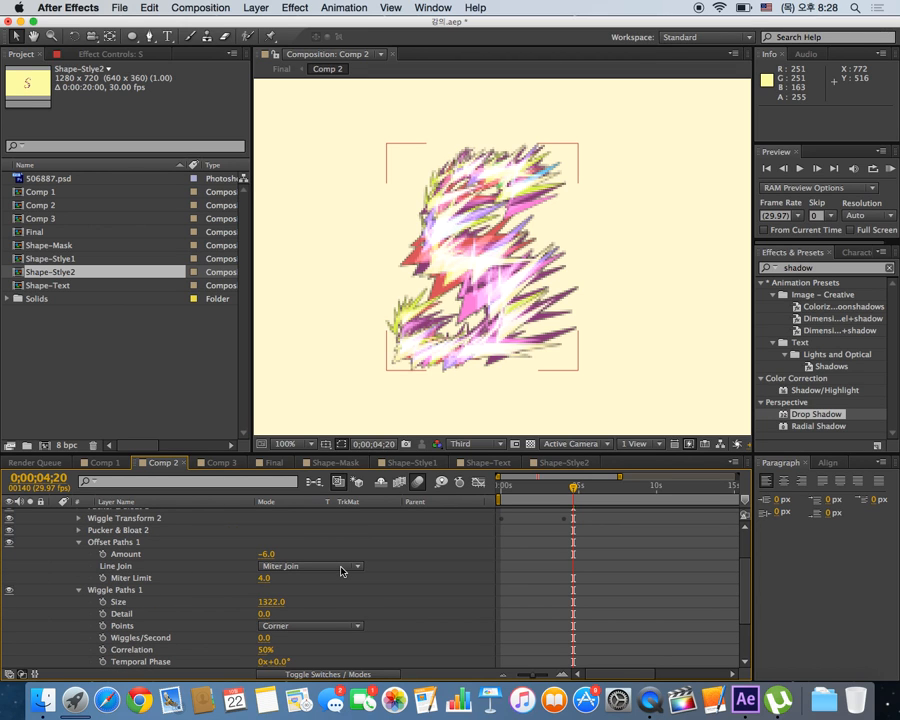
pyautogui.scroll(-1, 341, 571)
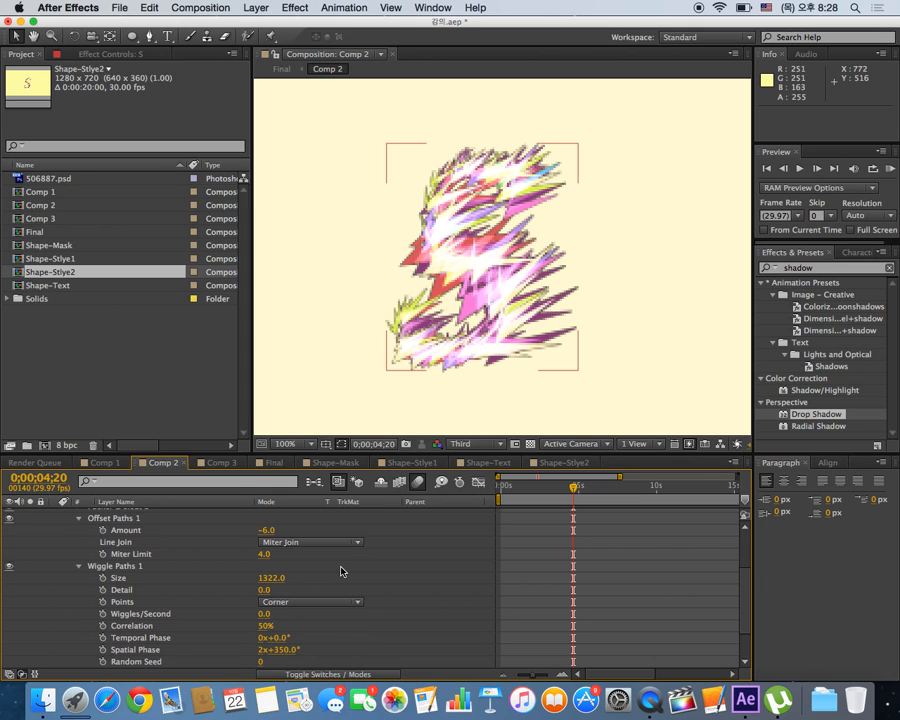
pyautogui.scroll(2, 341, 571)
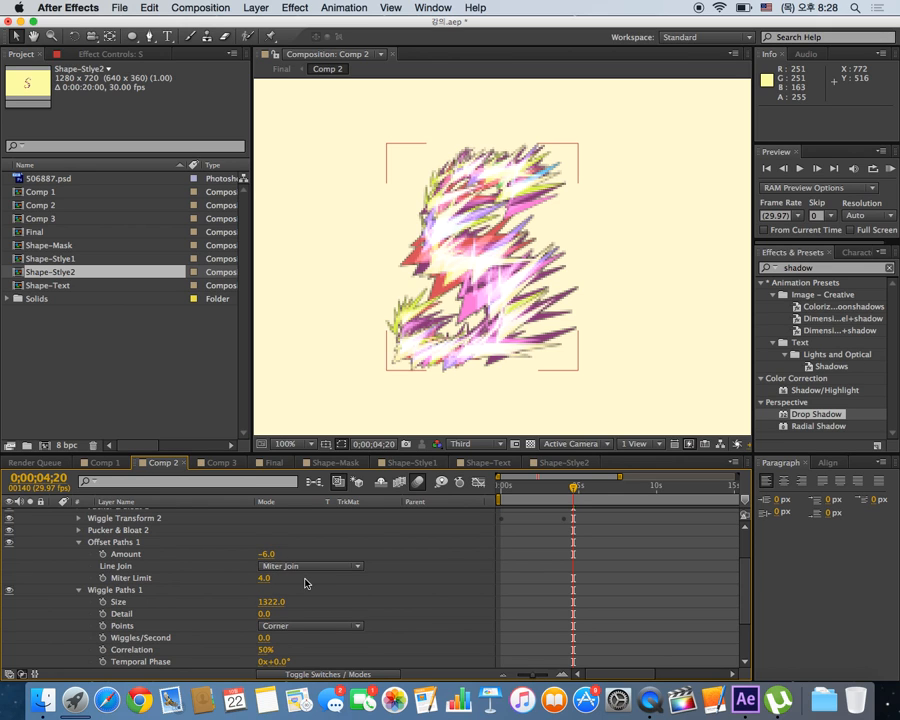
pyautogui.scroll(-3, 306, 583)
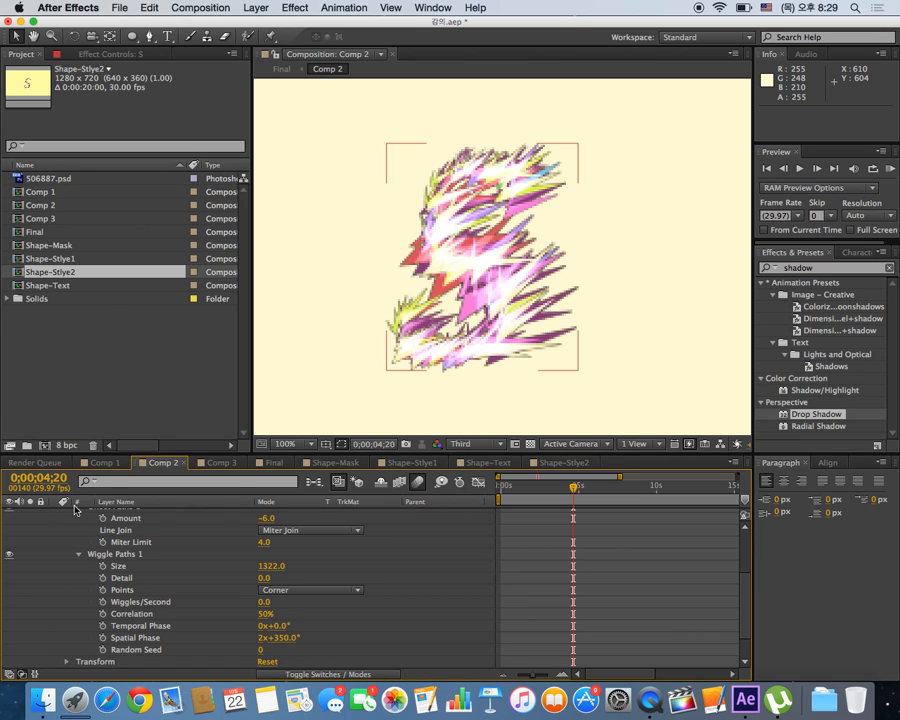
pyautogui.scroll(5, 88, 560)
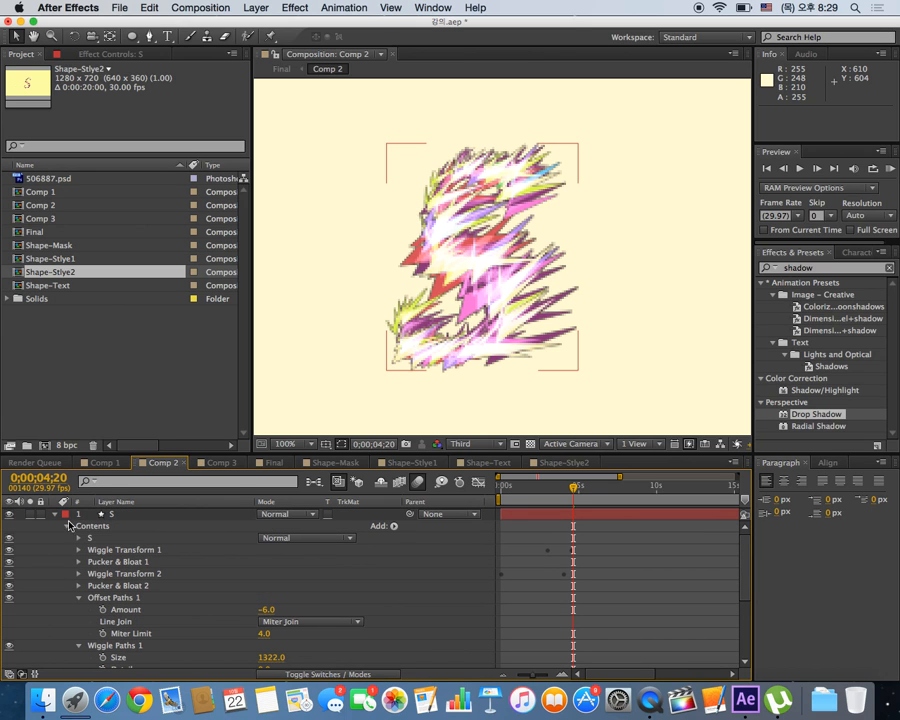
pyautogui.click(54, 514)
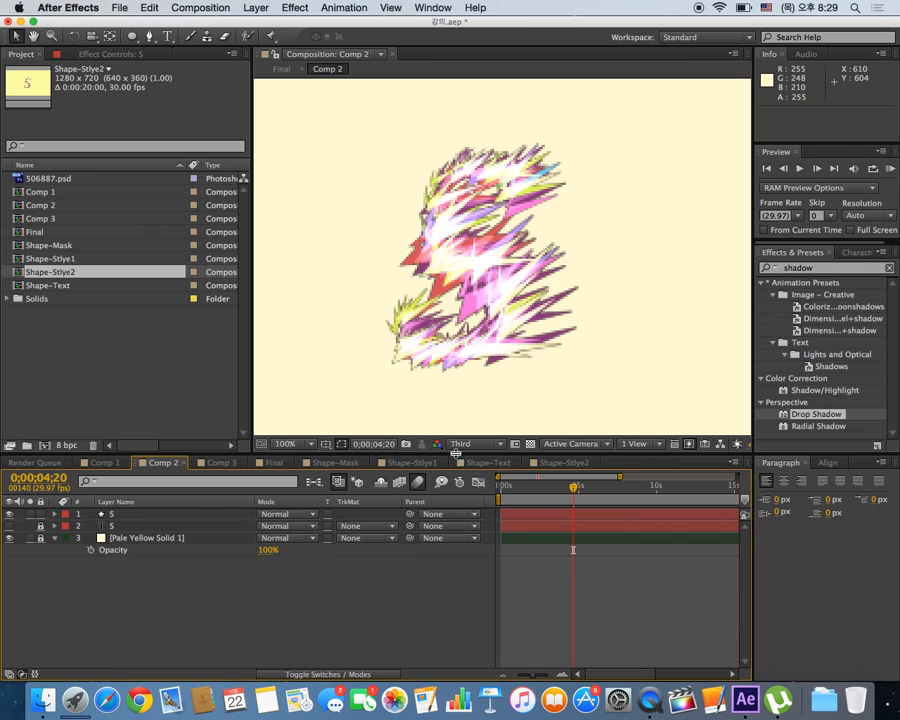
# Open Comp 3 and examine the contents of its lowest S shape layer at 0;00;06;26.
pyautogui.click(573, 463)
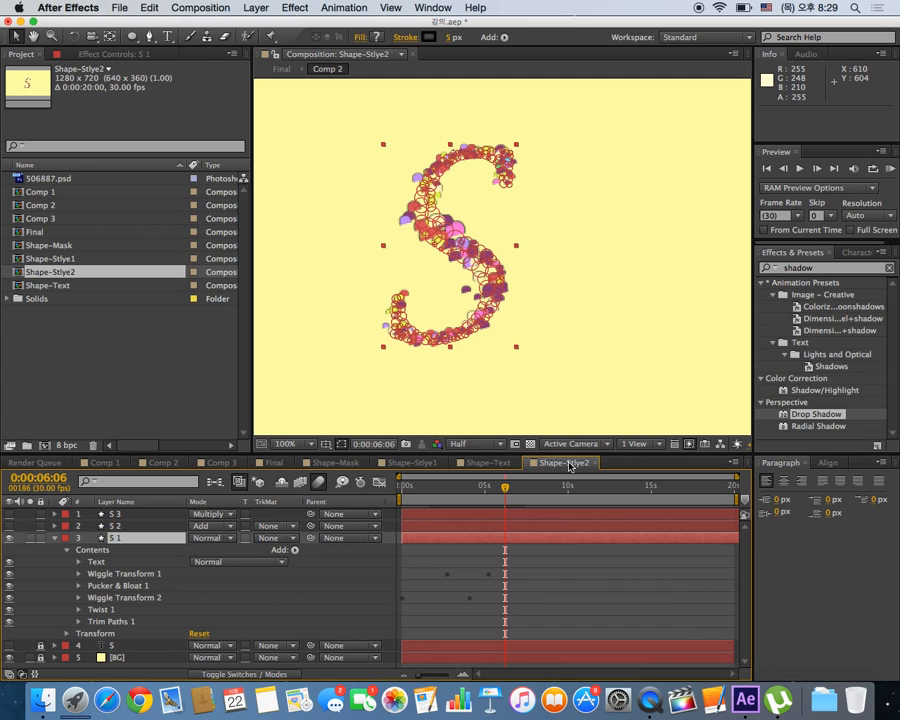
pyautogui.click(222, 463)
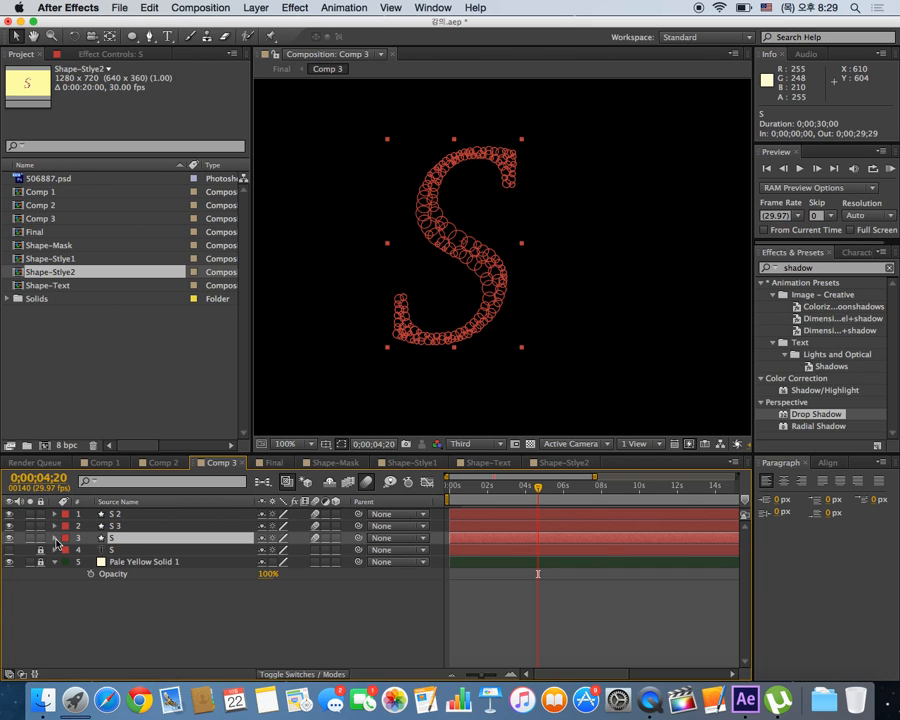
pyautogui.click(112, 540)
pyautogui.click(55, 538)
pyautogui.moveTo(551, 497); pyautogui.dragTo(580, 493)
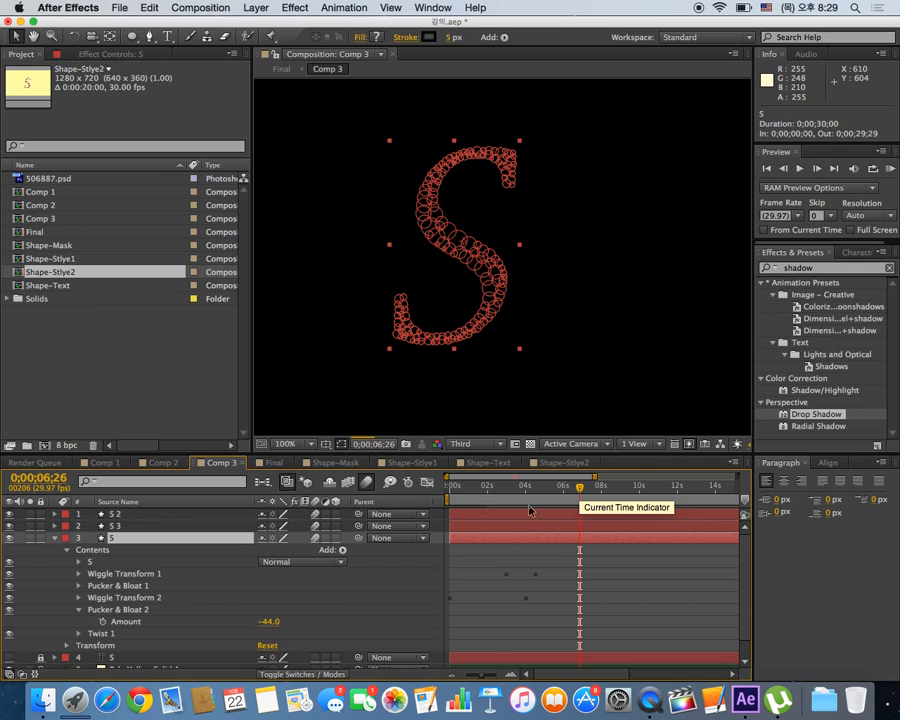
pyautogui.click(79, 610)
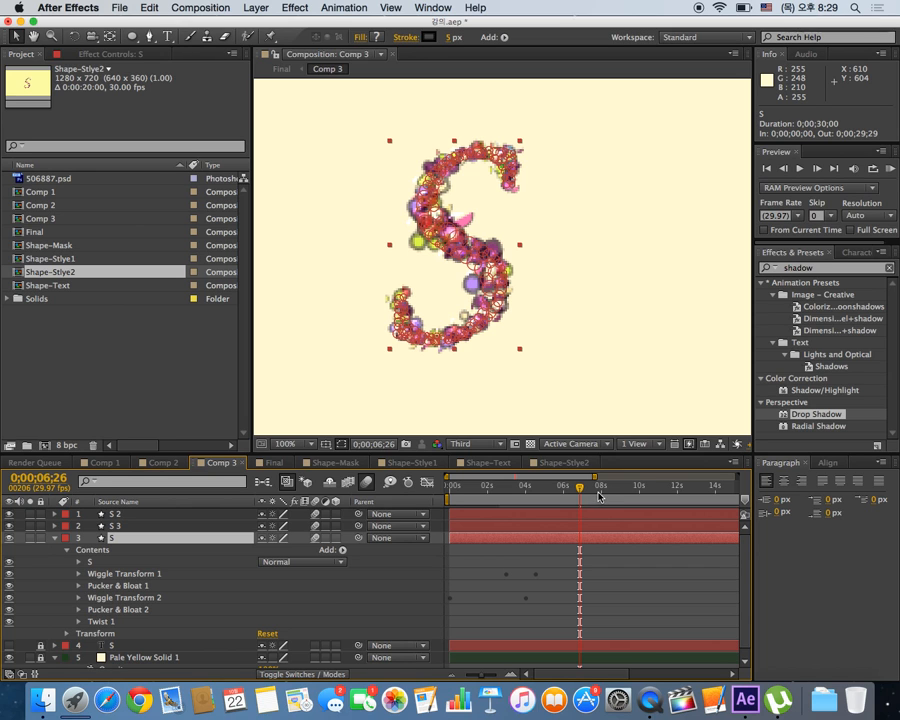
# Inspect the Comp 3 S lettering up close and as a whole, and return the view to 100%.
pyautogui.click(612, 371)
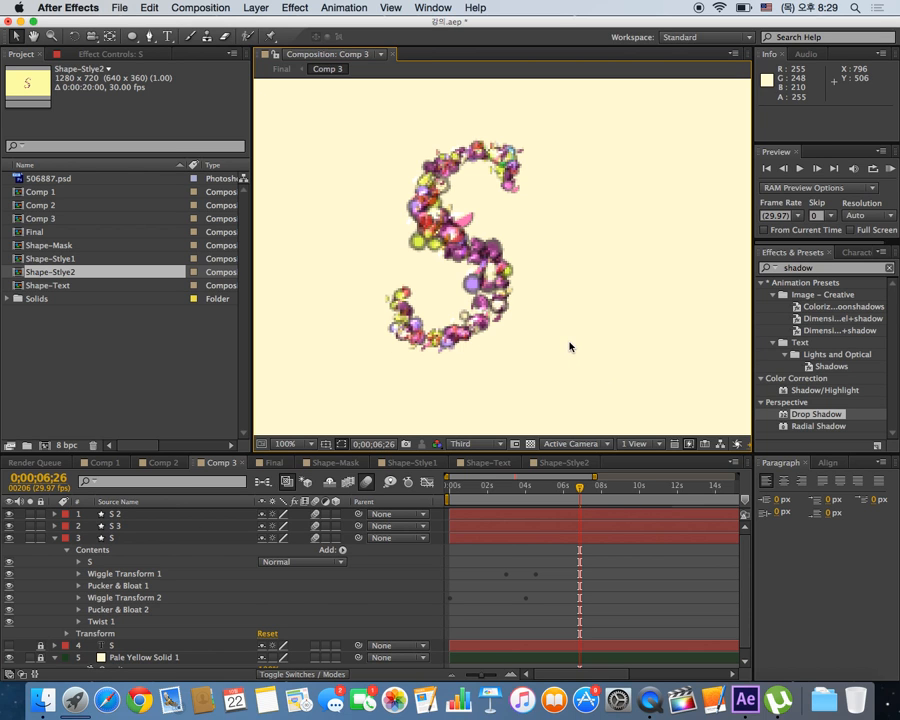
pyautogui.press('.')
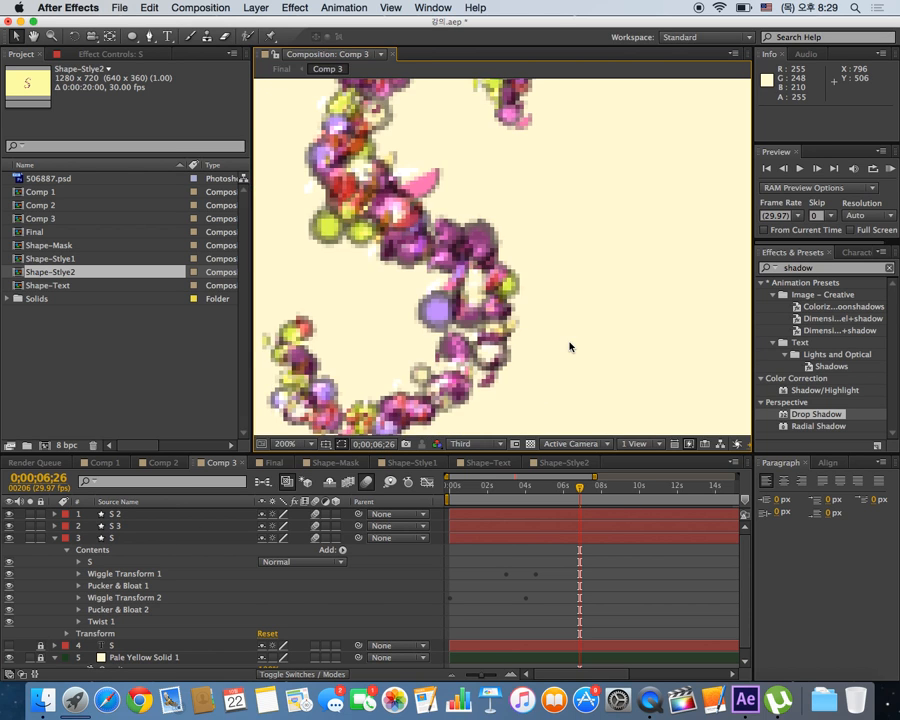
pyautogui.press(',')
pyautogui.press(',')
pyautogui.press(',')
pyautogui.press(',')
pyautogui.press(',')
pyautogui.press(',')
pyautogui.press('/')
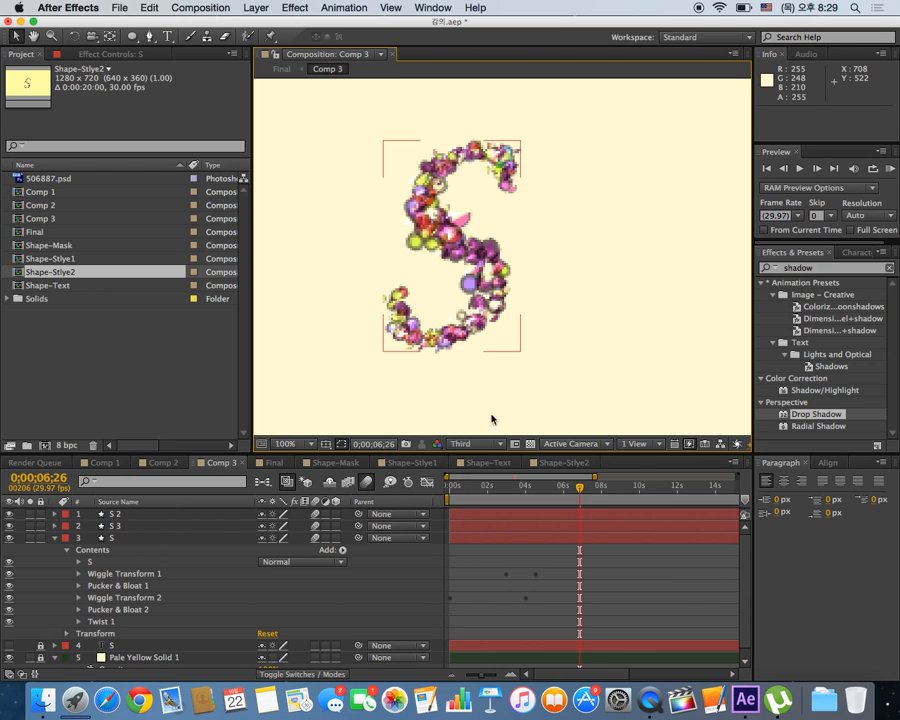
# Compare the lettering in Comp 2 with Comp 3, and collapse the lowest S shape layer in Comp 3.
pyautogui.click(168, 464)
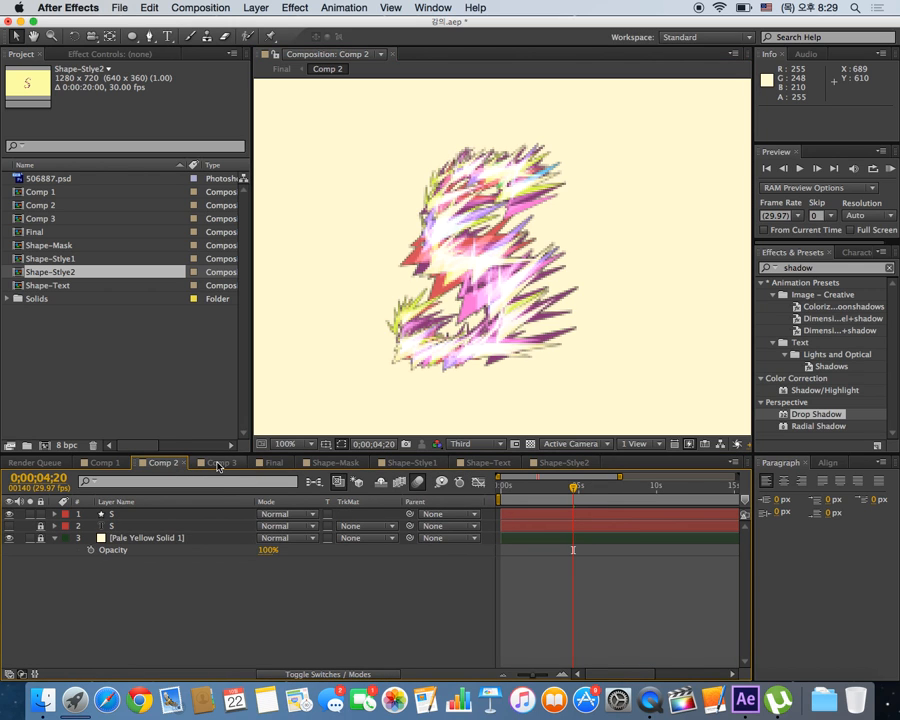
pyautogui.click(221, 463)
pyautogui.click(109, 541)
pyautogui.click(65, 538)
pyautogui.click(55, 544)
pyautogui.click(55, 540)
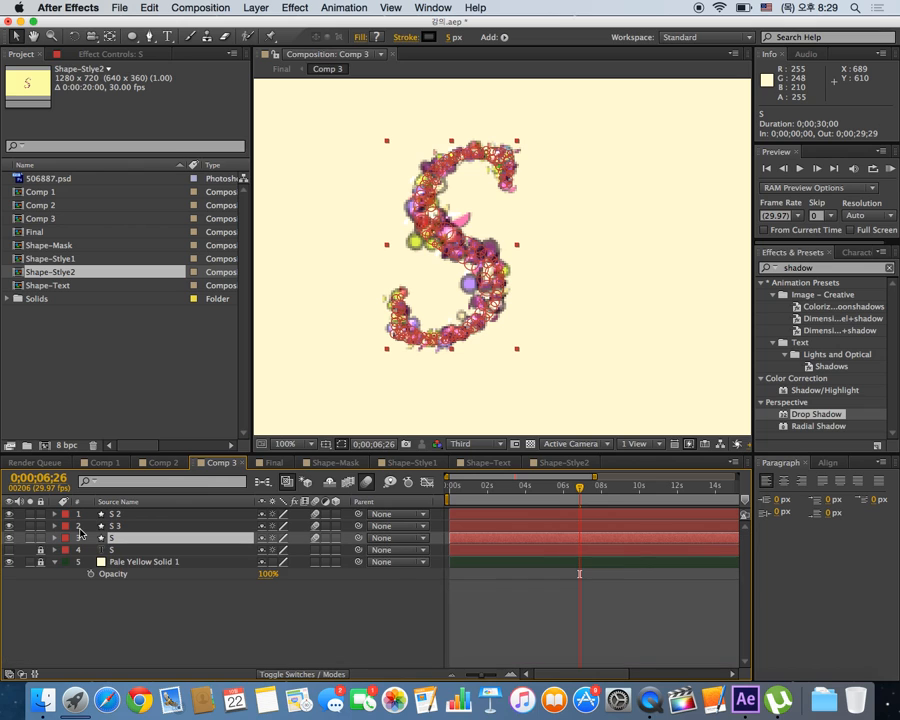
# Duplicate Comp 2 in the project, open the copy and set its preview resolution to Quarter.
pyautogui.click(84, 366)
pyautogui.click(39, 219)
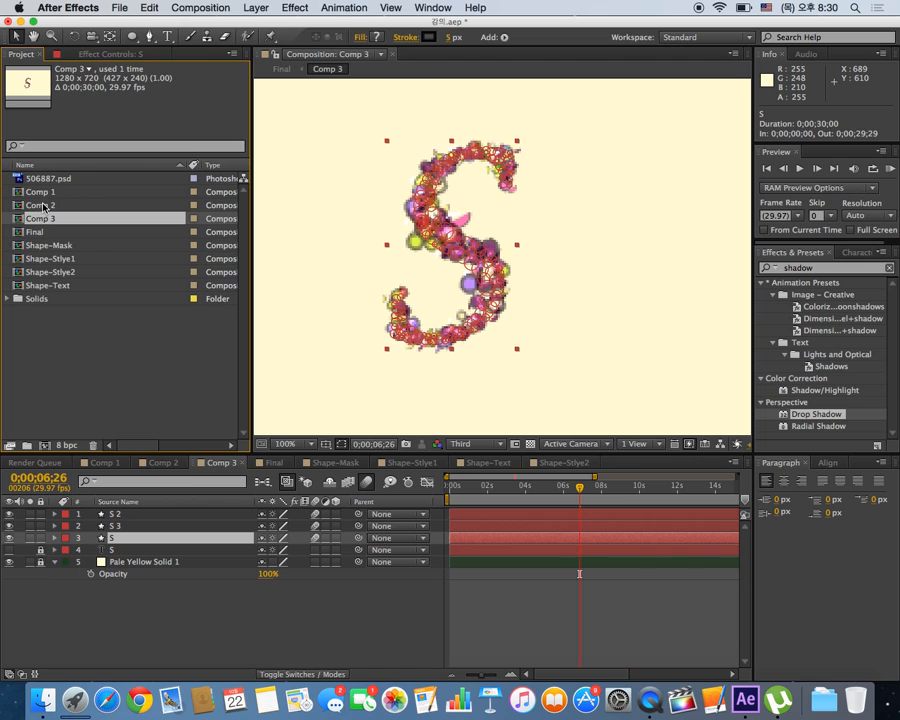
pyautogui.click(40, 205)
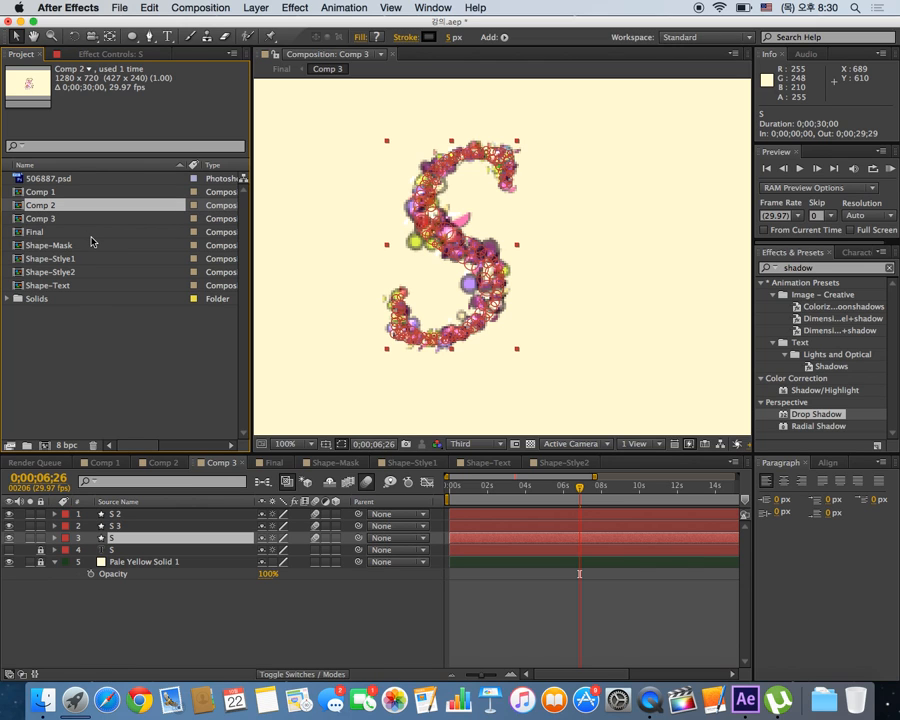
pyautogui.press('super+d')
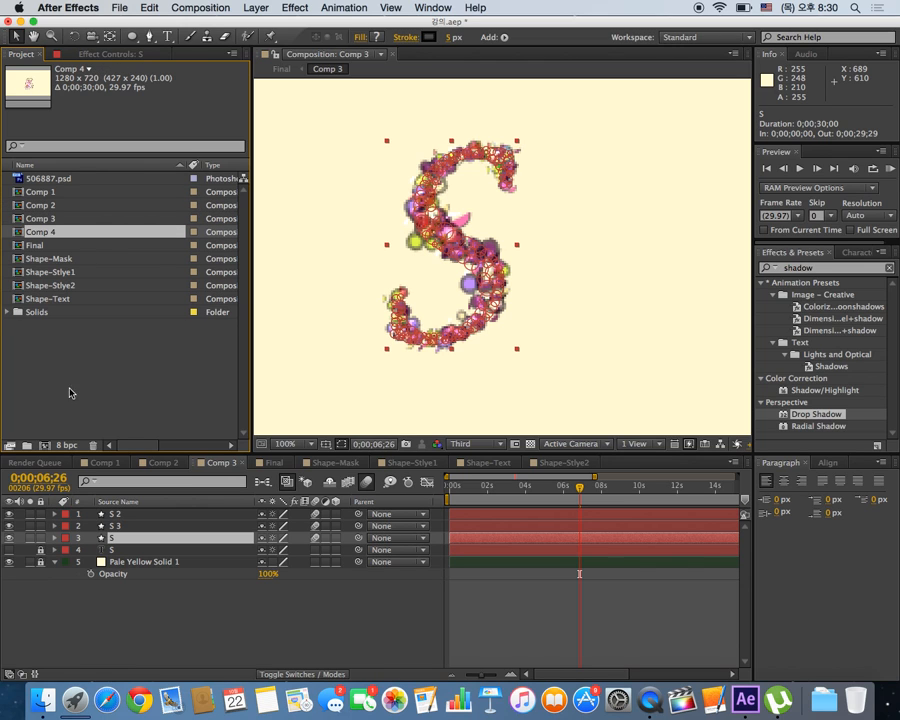
pyautogui.doubleClick(47, 233)
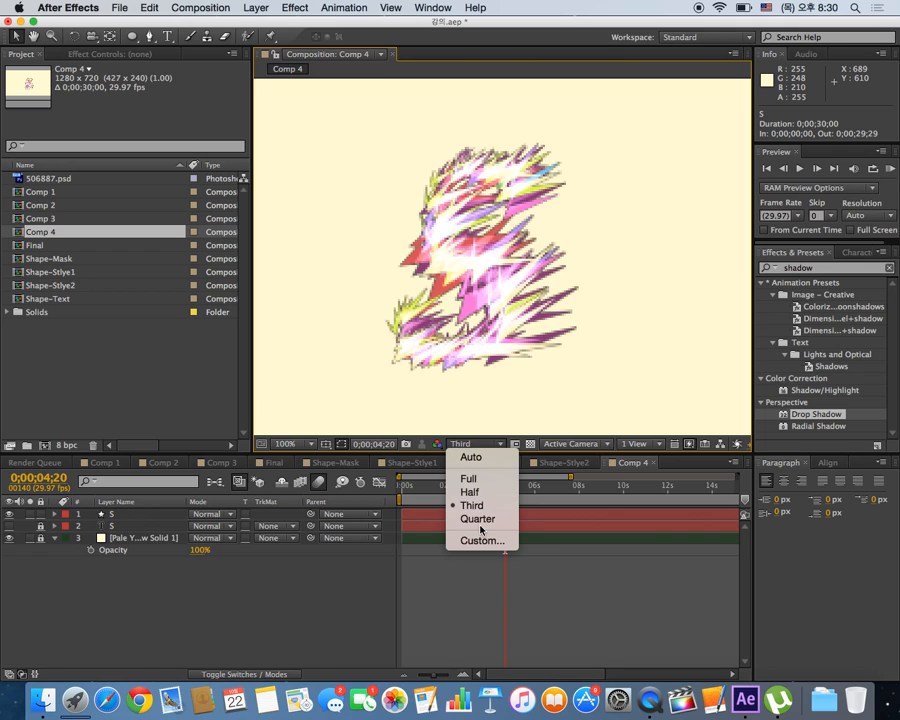
pyautogui.click(479, 519)
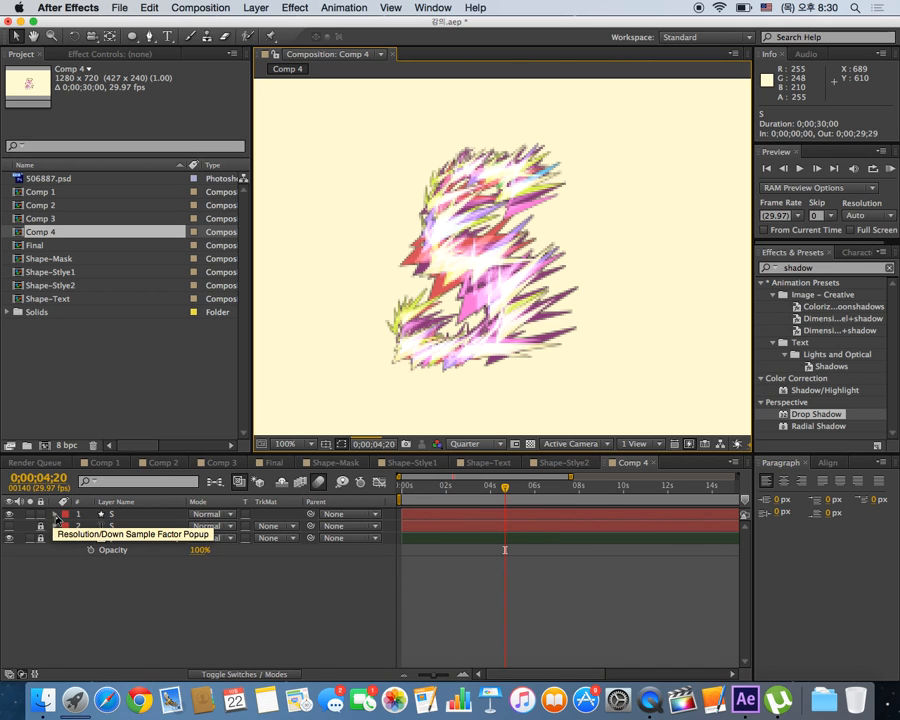
# Delete the Wiggle Paths operator from the S shape layer in Comp 4.
pyautogui.click(55, 514)
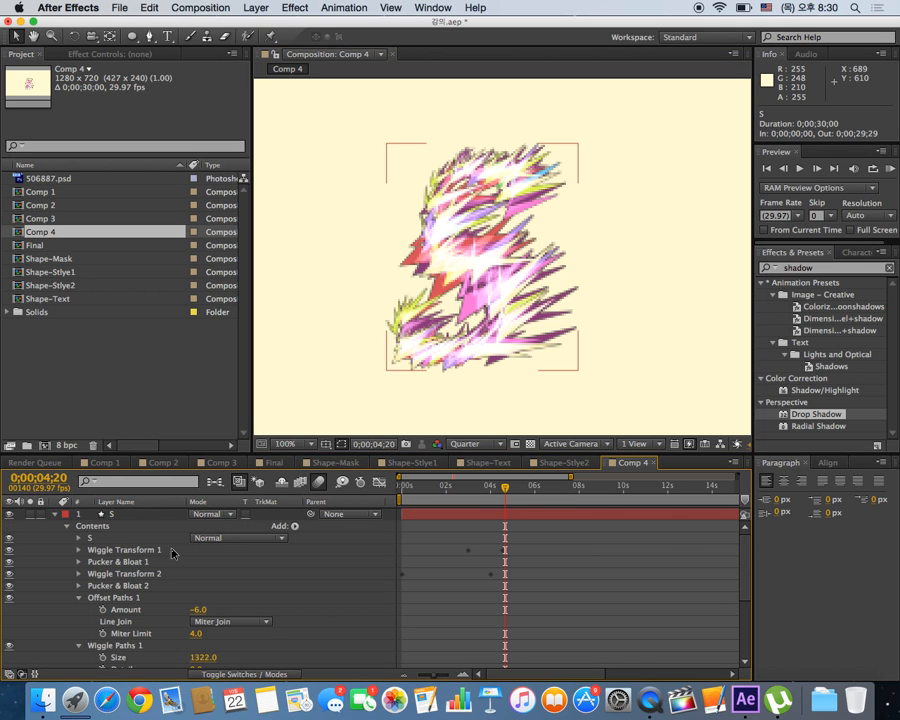
pyautogui.click(79, 597)
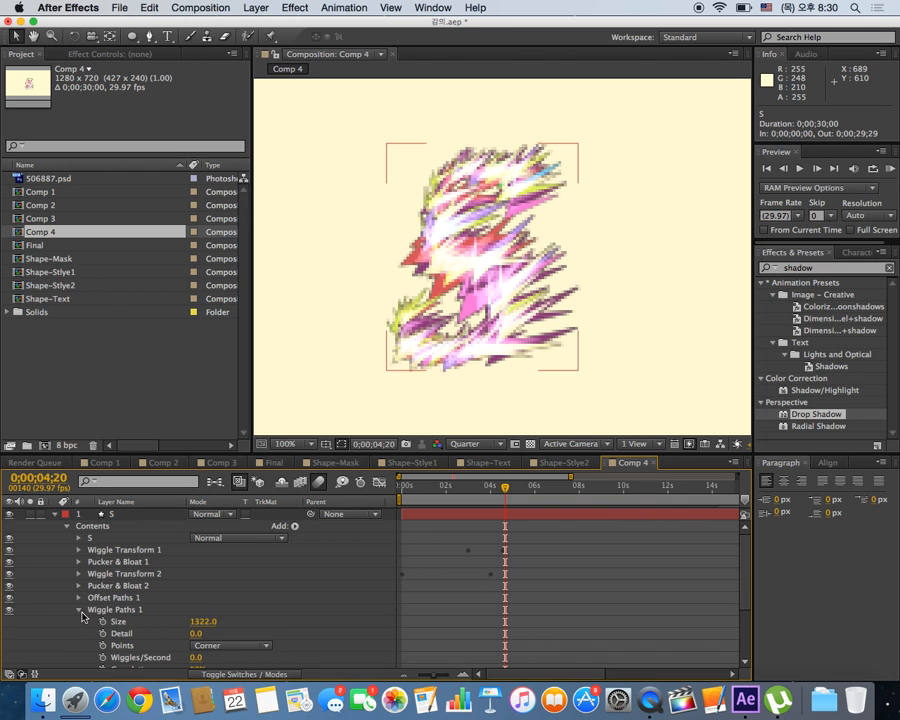
pyautogui.click(79, 610)
pyautogui.click(131, 610)
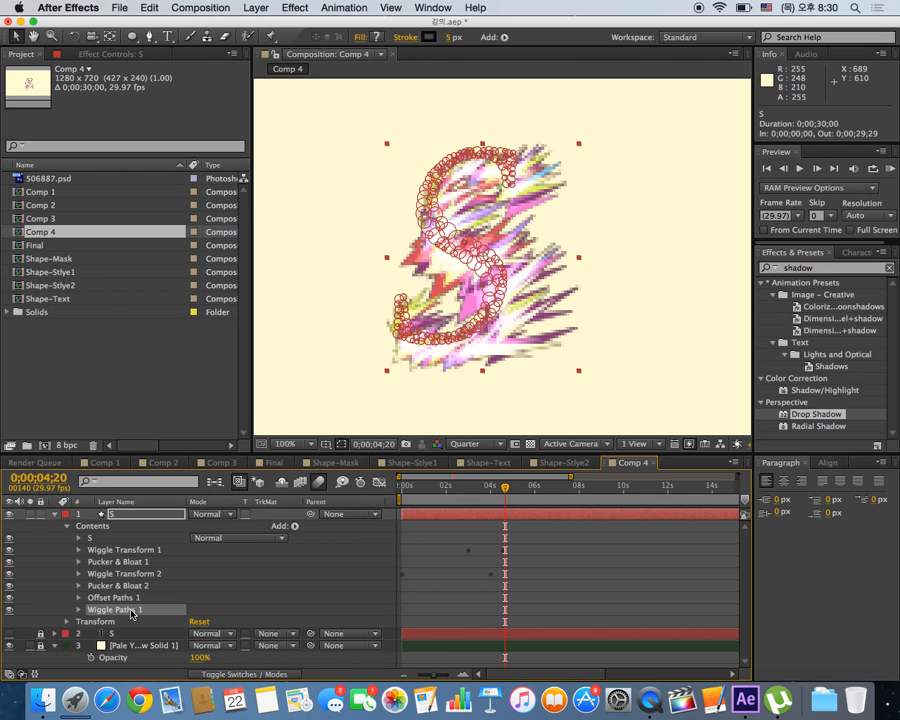
pyautogui.press('Delete')
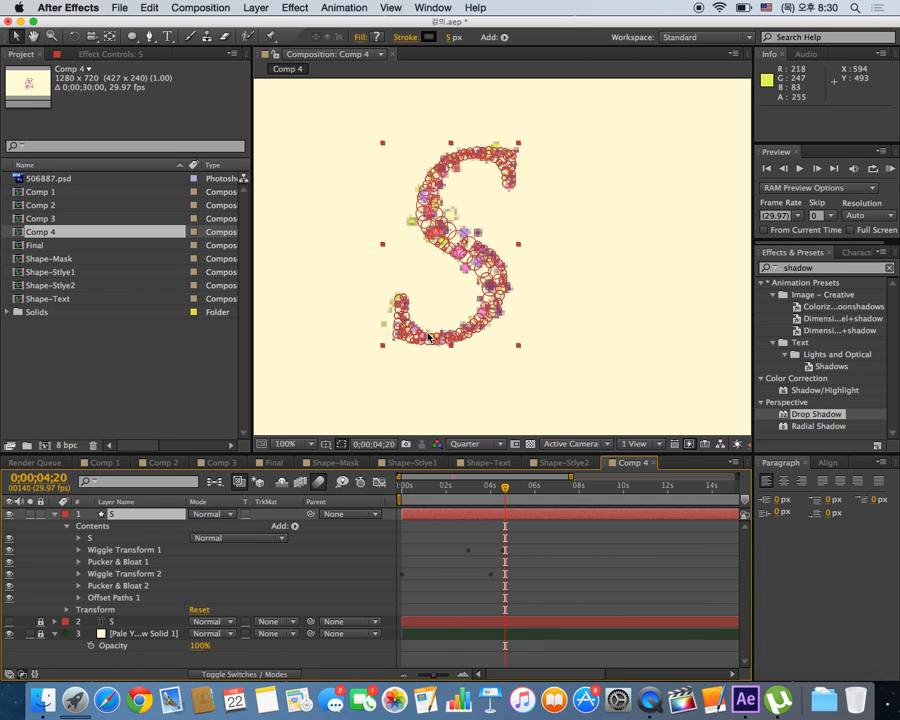
# Set the Amount of Pucker & Bloat 1 on Comp 4's S shape layer to -30.
pyautogui.scroll(-1, 428, 337)
pyautogui.scroll(1, 533, 328)
pyautogui.scroll(1, 538, 328)
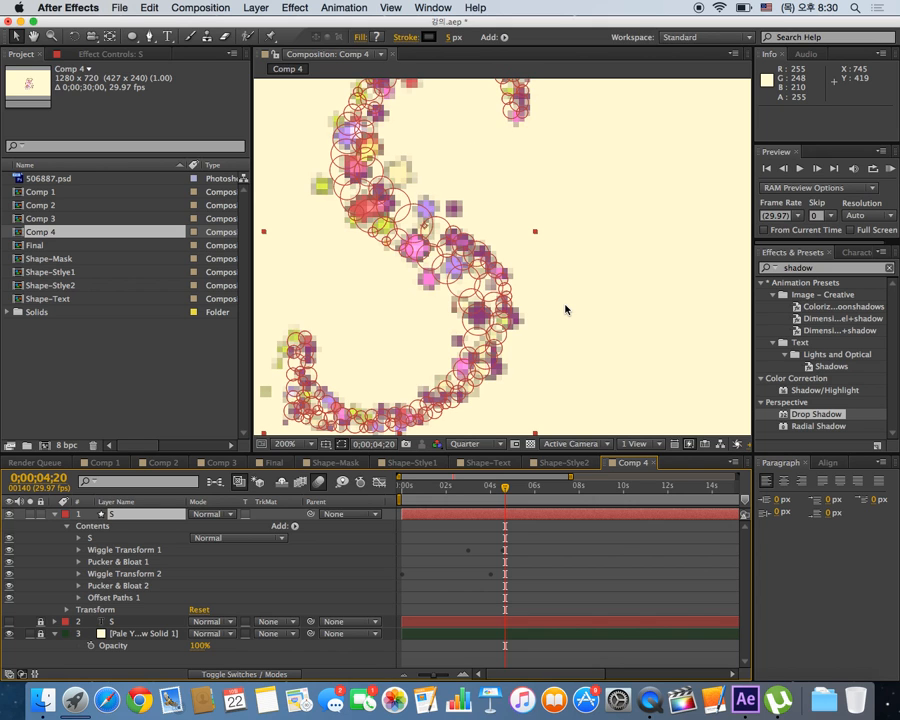
pyautogui.click(565, 306)
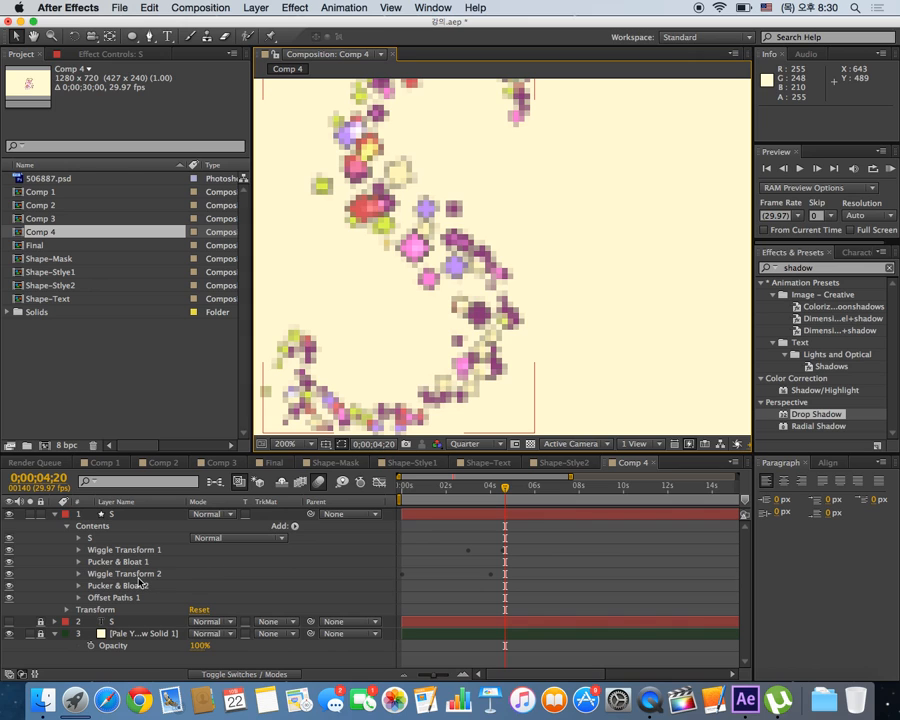
pyautogui.click(79, 563)
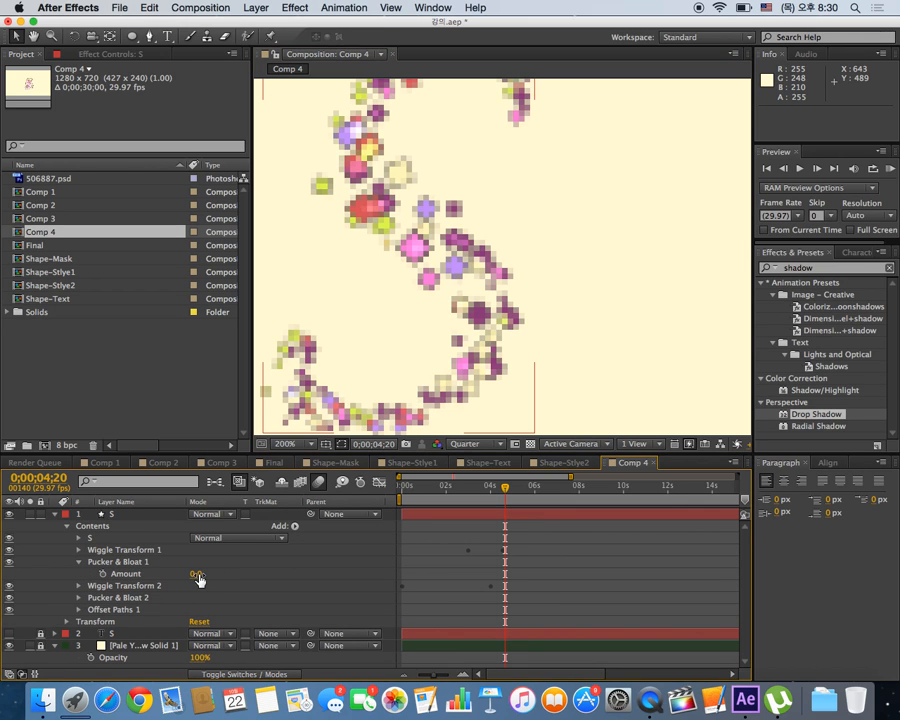
pyautogui.moveTo(200, 574); pyautogui.dragTo(155, 574)
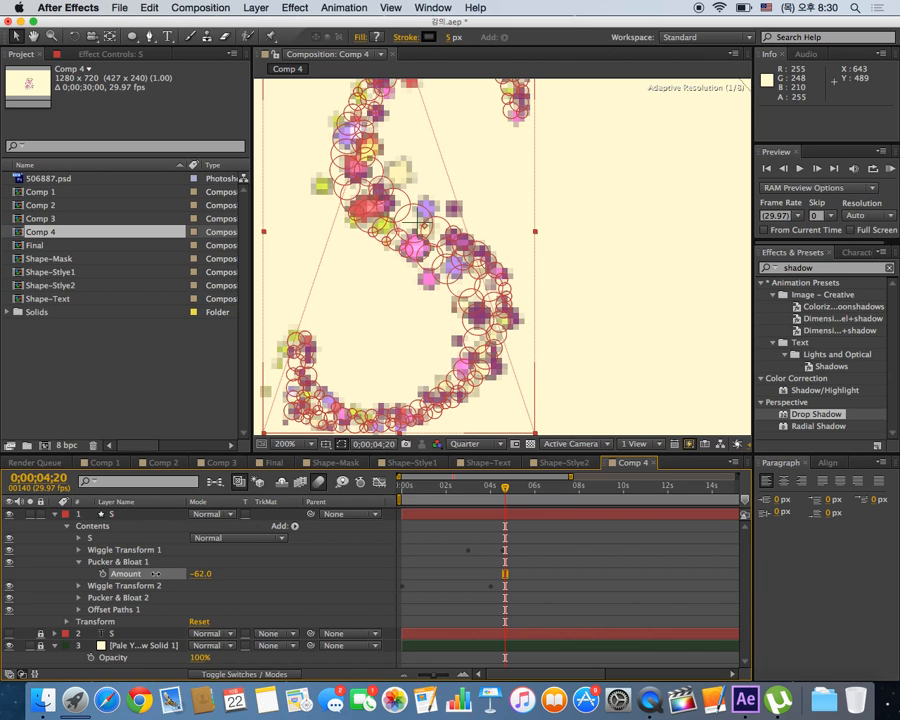
pyautogui.click(203, 574)
pyautogui.click(204, 574)
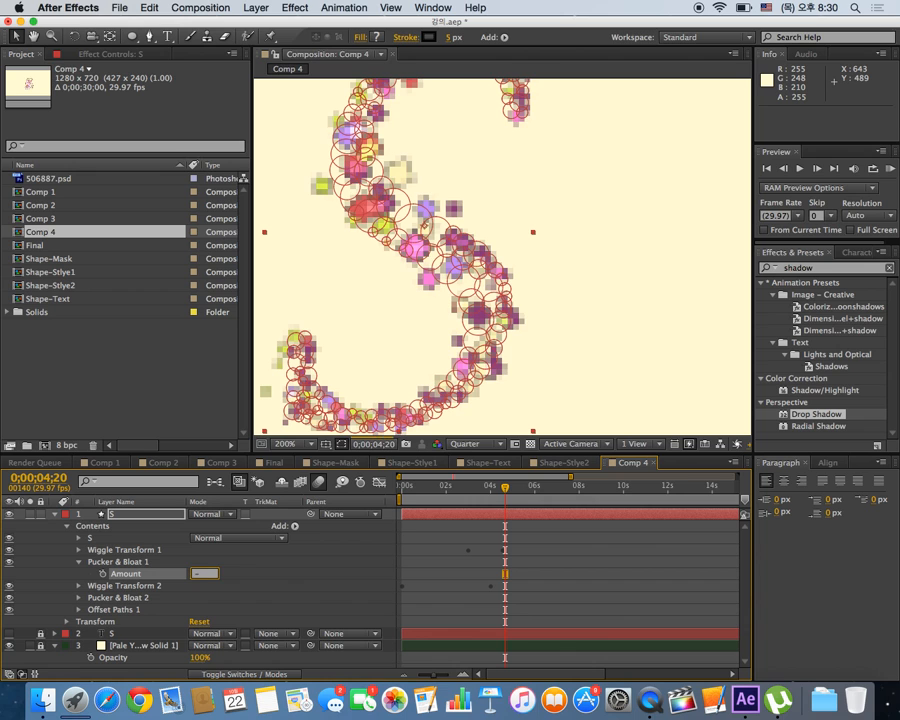
pyautogui.write('-30')
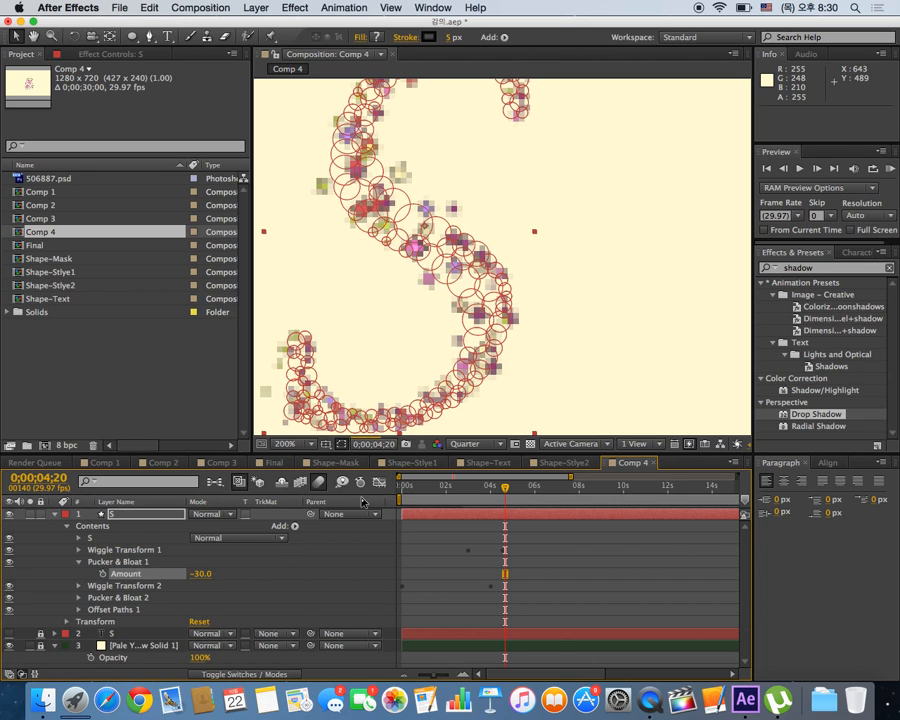
# Set the preview resolution to Half and the Amount of Pucker & Bloat 1 to -20.
pyautogui.click(471, 444)
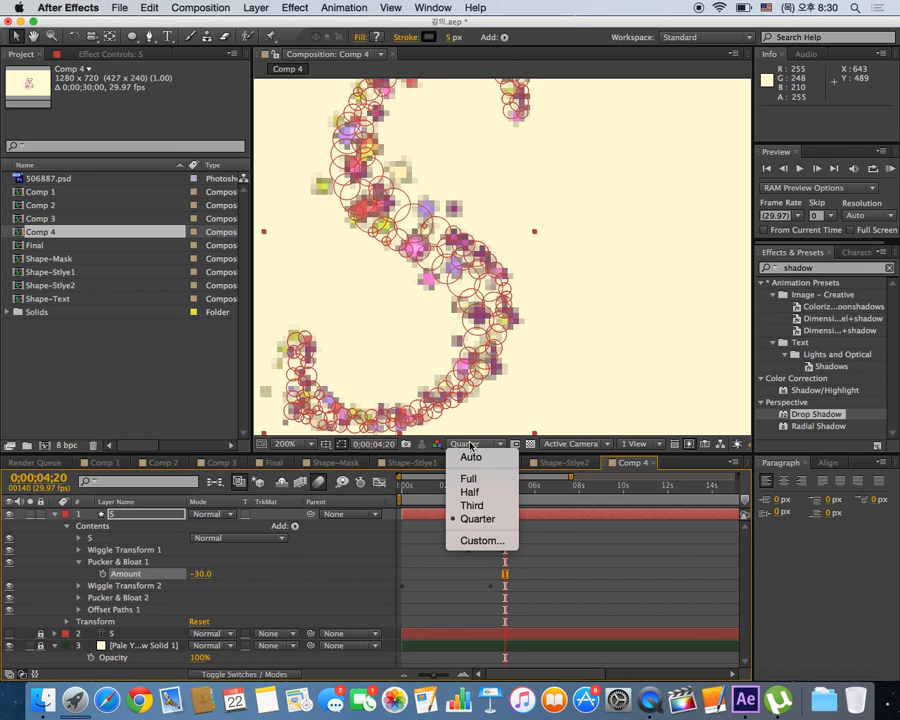
pyautogui.click(469, 492)
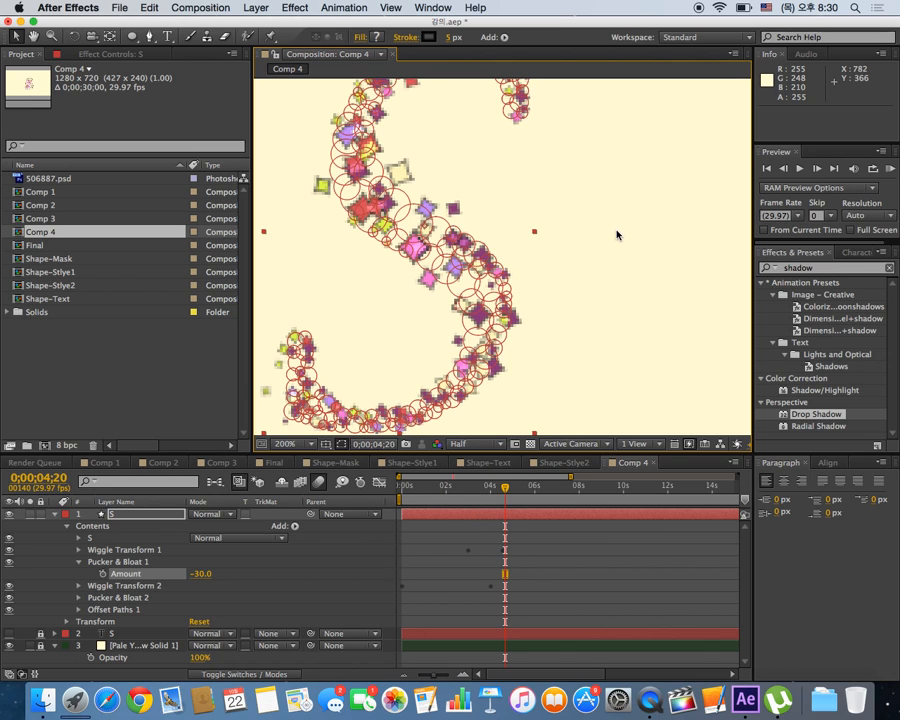
pyautogui.click(202, 574)
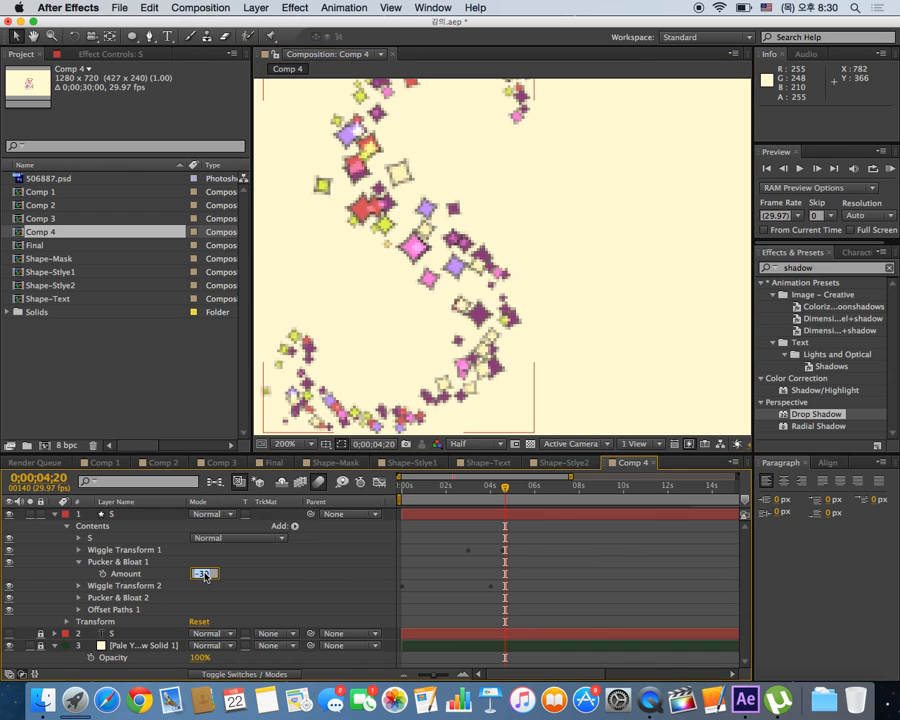
pyautogui.write('-20')
pyautogui.press('Return')
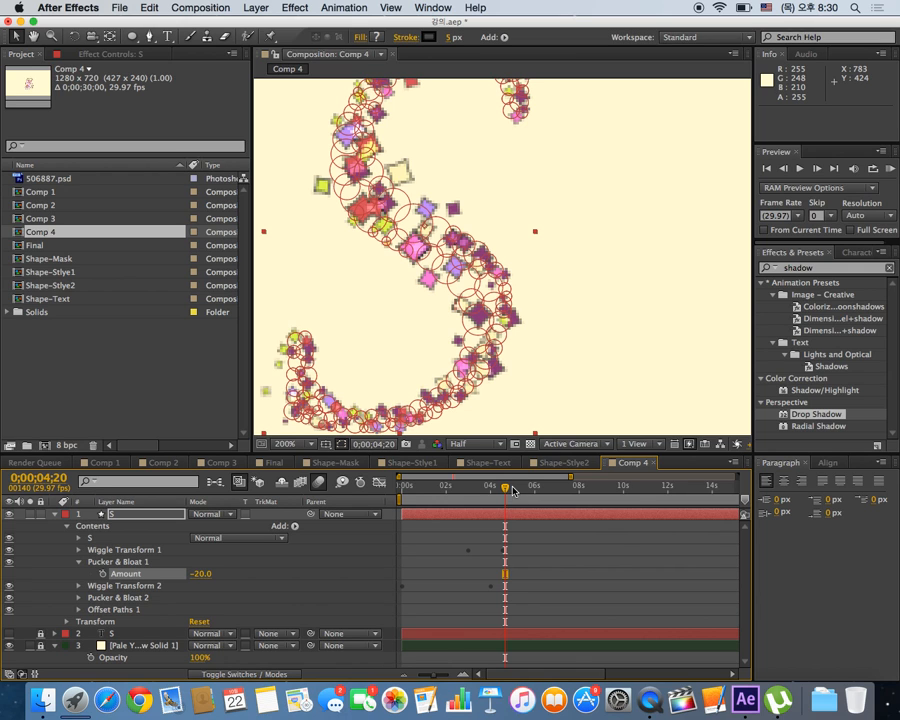
# Check the S particles at 0;00;03;28 and 0;00;06;19 with the S shape layer deselected and collapsed.
pyautogui.press('super+shift+a')
pyautogui.moveTo(506, 487); pyautogui.dragTo(489, 492)
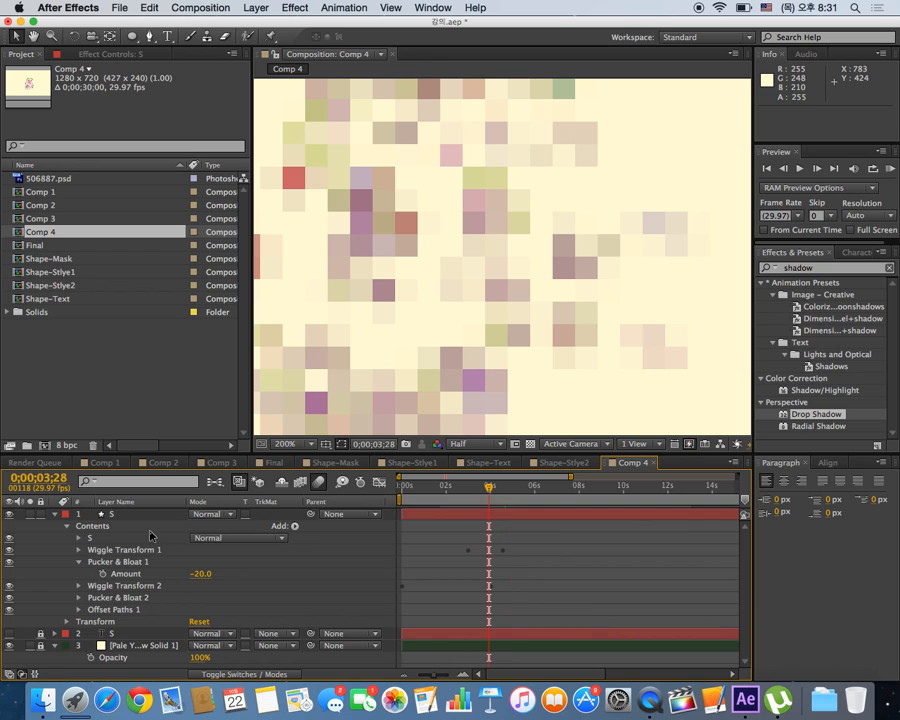
pyautogui.click(55, 514)
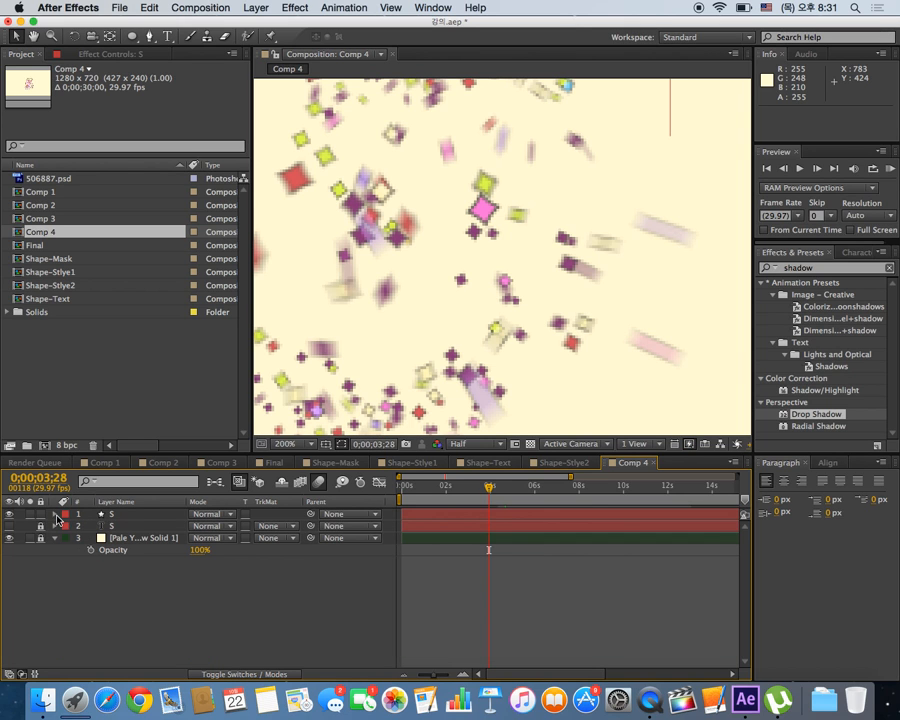
pyautogui.click(548, 488)
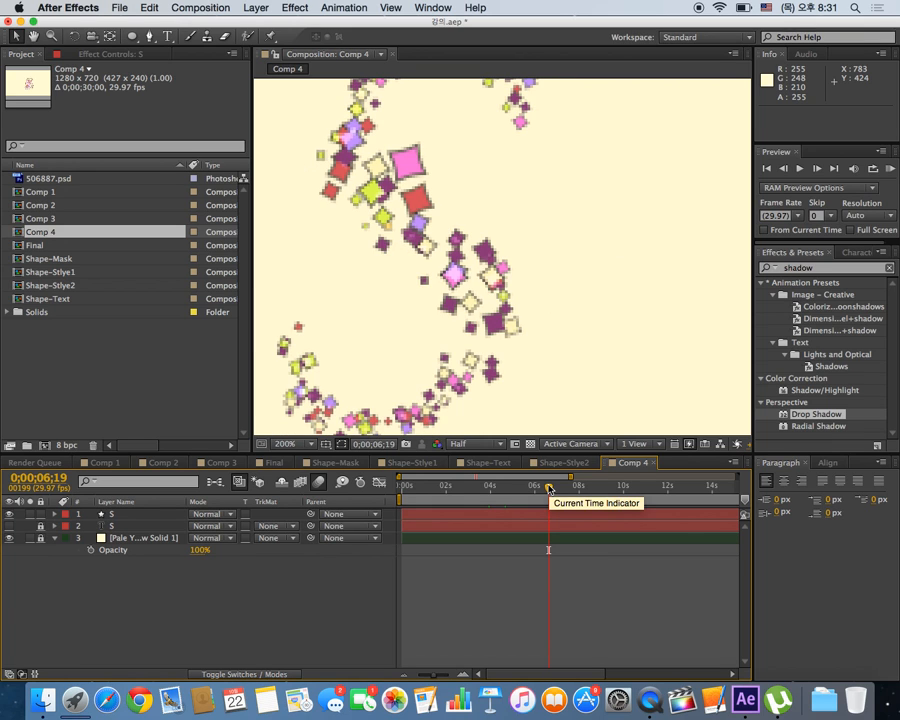
# Duplicate the S shape layer in Comp 4 and add a Wiggle Paths operator to the copy's contents.
pyautogui.click(97, 517)
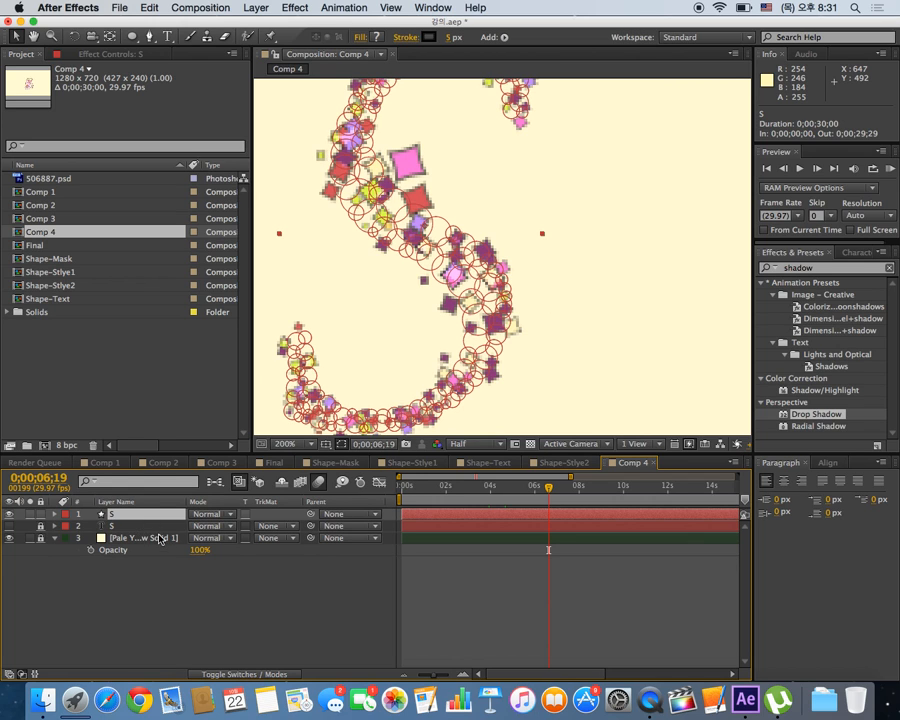
pyautogui.press('super+d')
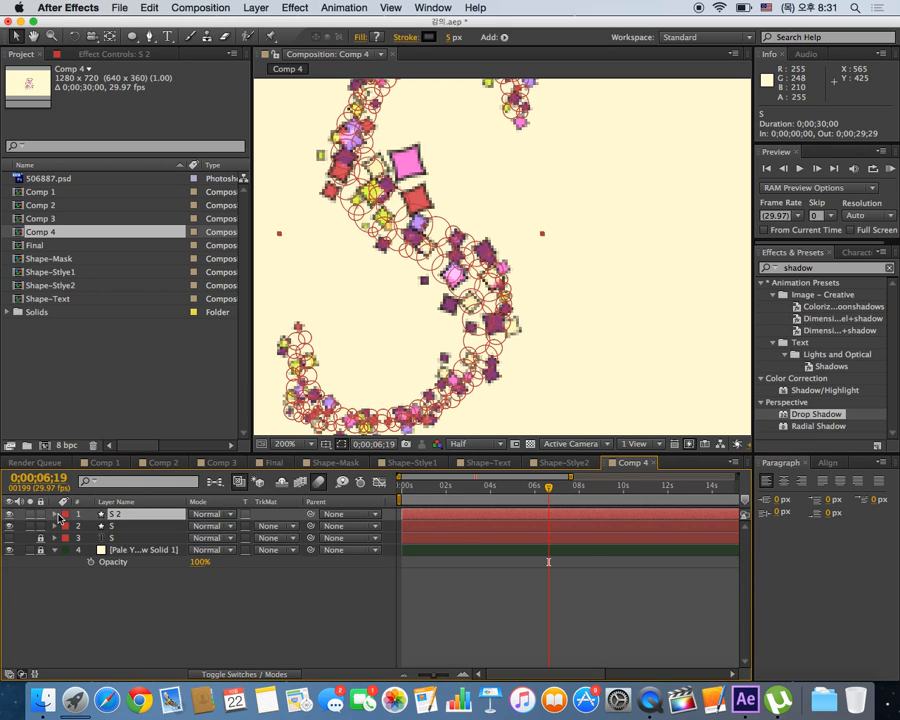
pyautogui.click(55, 514)
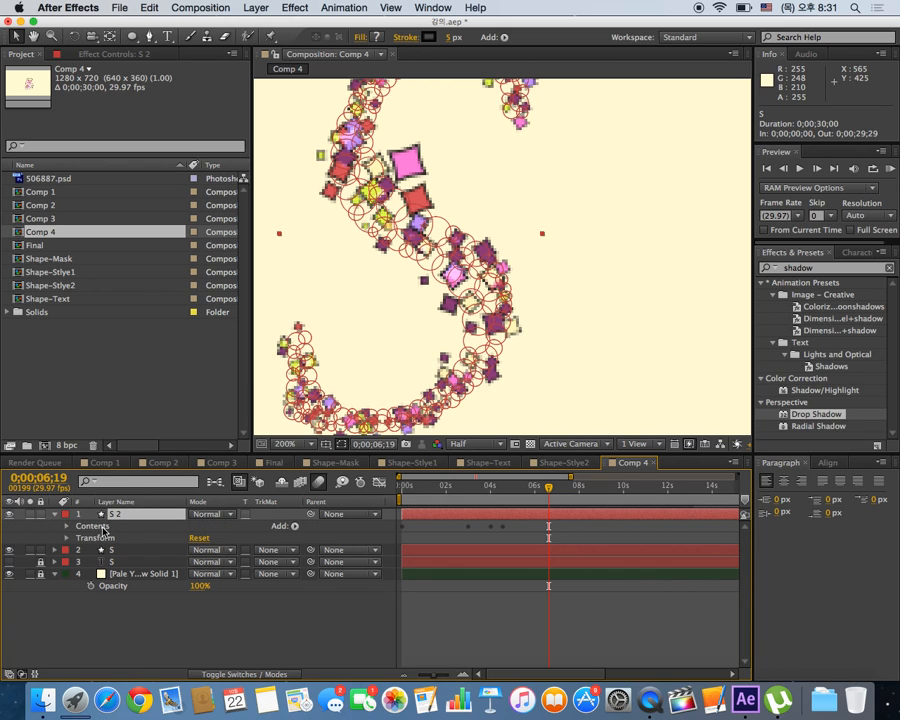
pyautogui.click(109, 526)
pyautogui.click(294, 528)
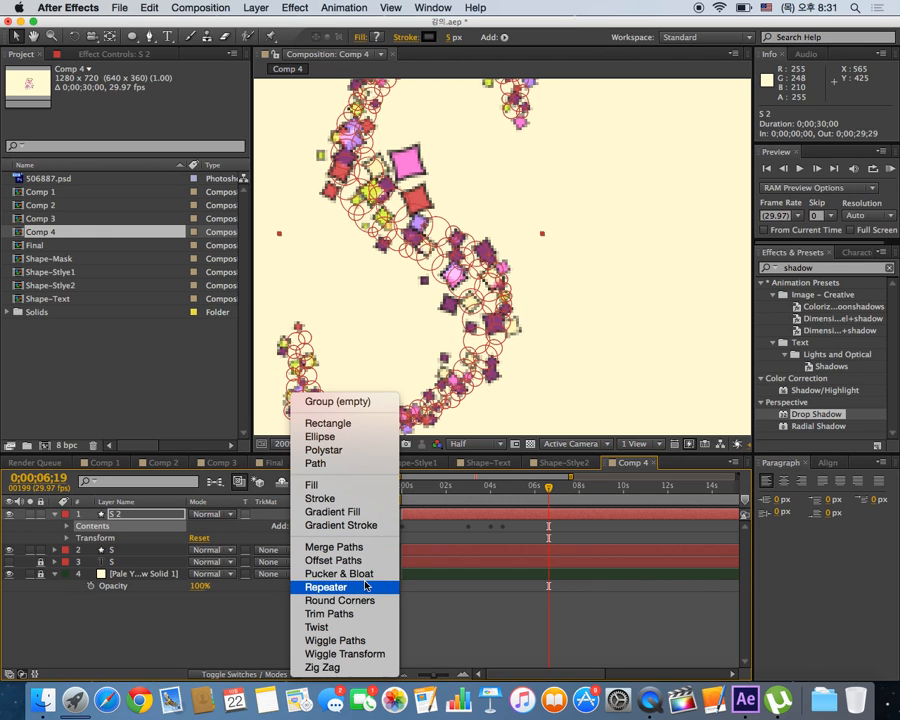
pyautogui.click(364, 641)
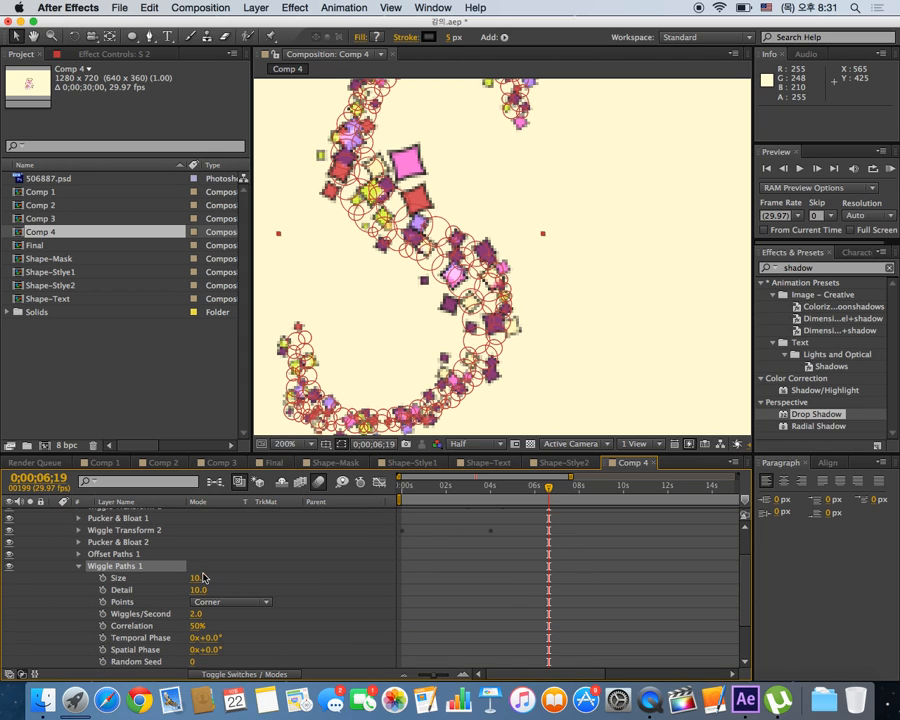
# Set Comp 4's preview resolution to Quarter.
pyautogui.click(201, 578)
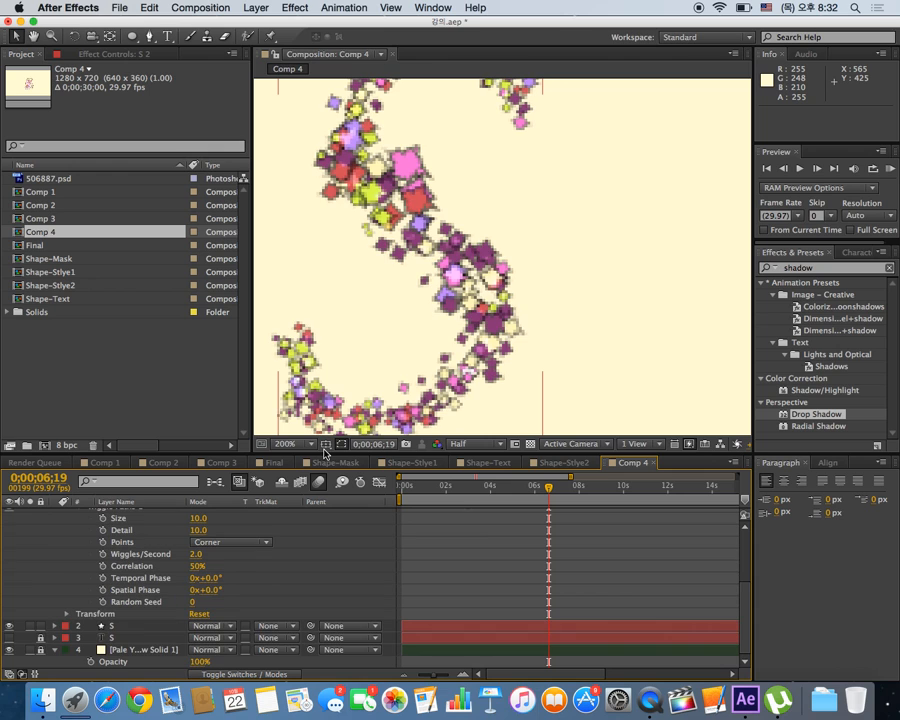
pyautogui.click(463, 446)
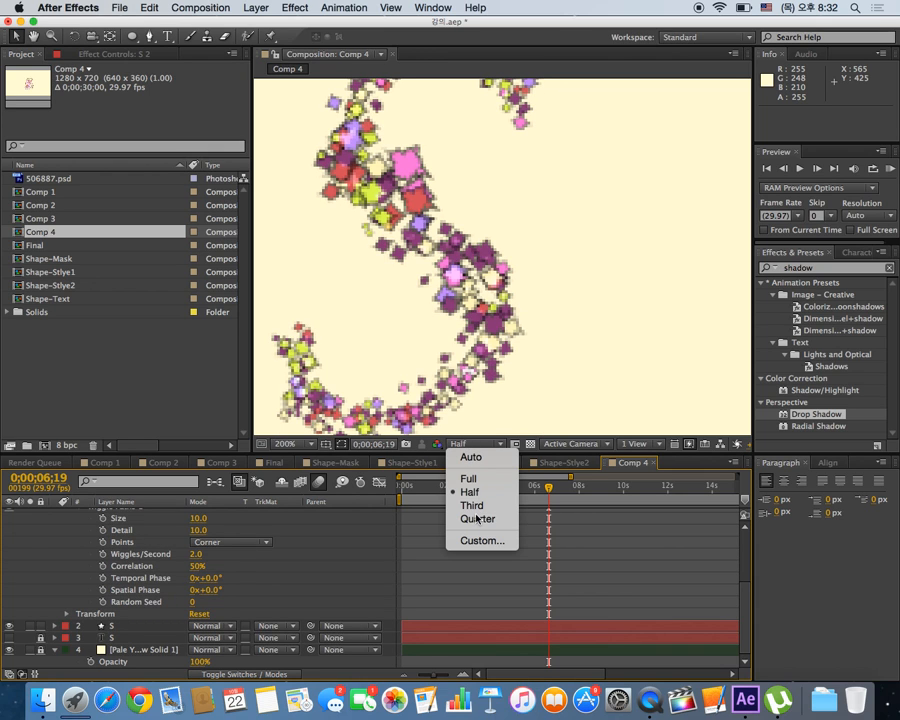
pyautogui.click(366, 526)
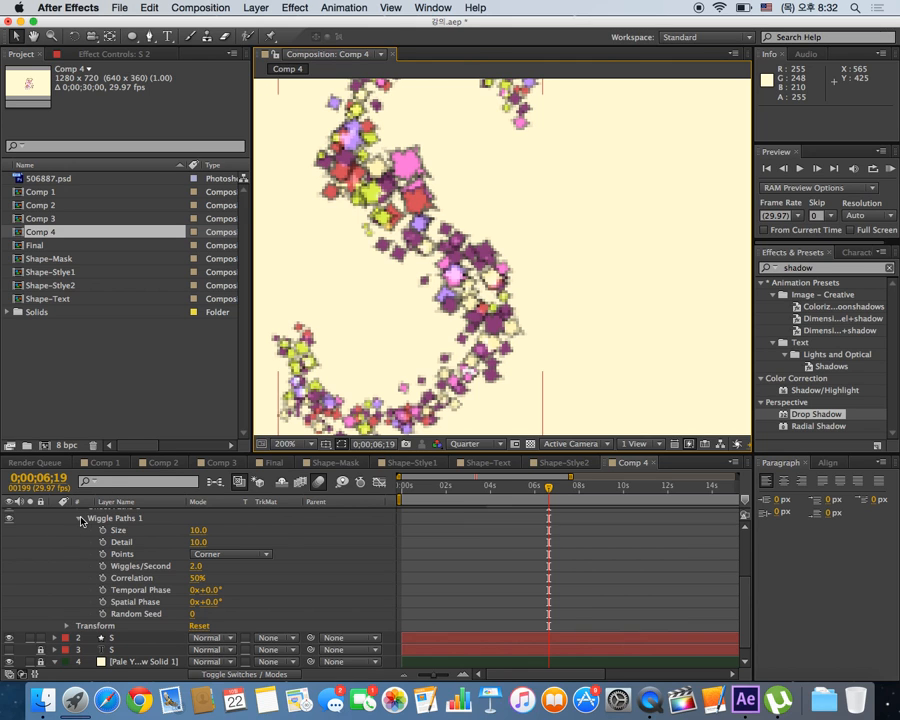
# Open Comp 2 and view its whole frame at 6.25% magnification.
pyautogui.click(163, 462)
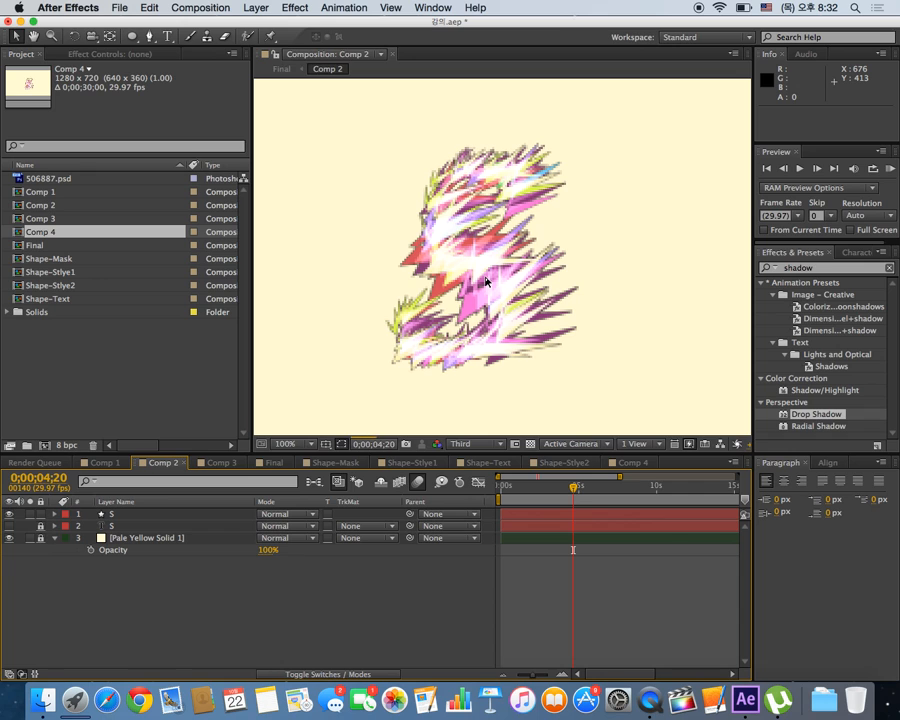
pyautogui.scroll(-10, 334, 375)
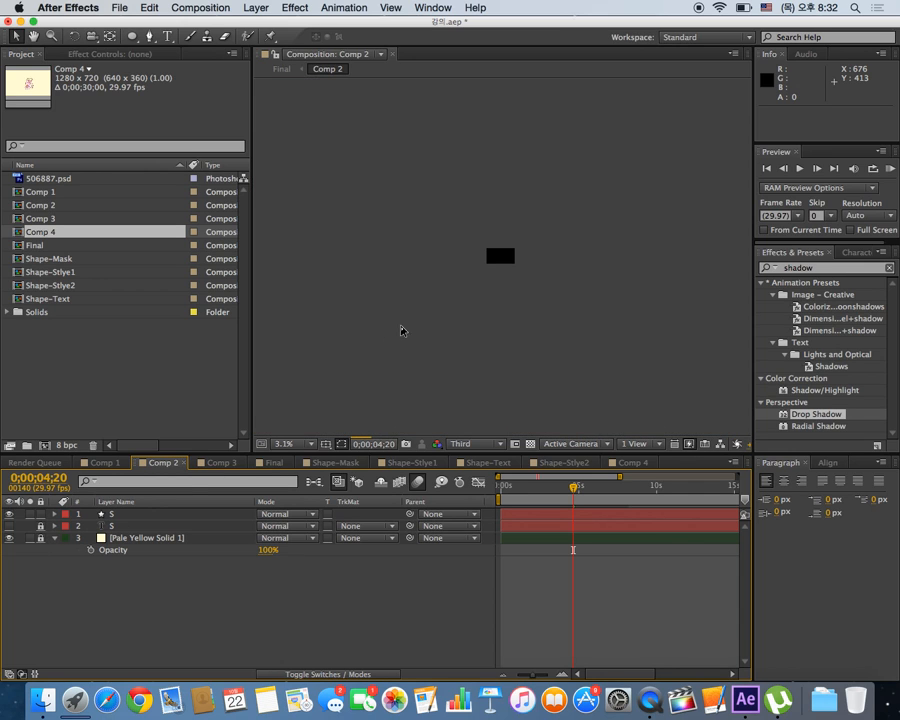
pyautogui.scroll(-1, 433, 305)
pyautogui.scroll(2, 433, 305)
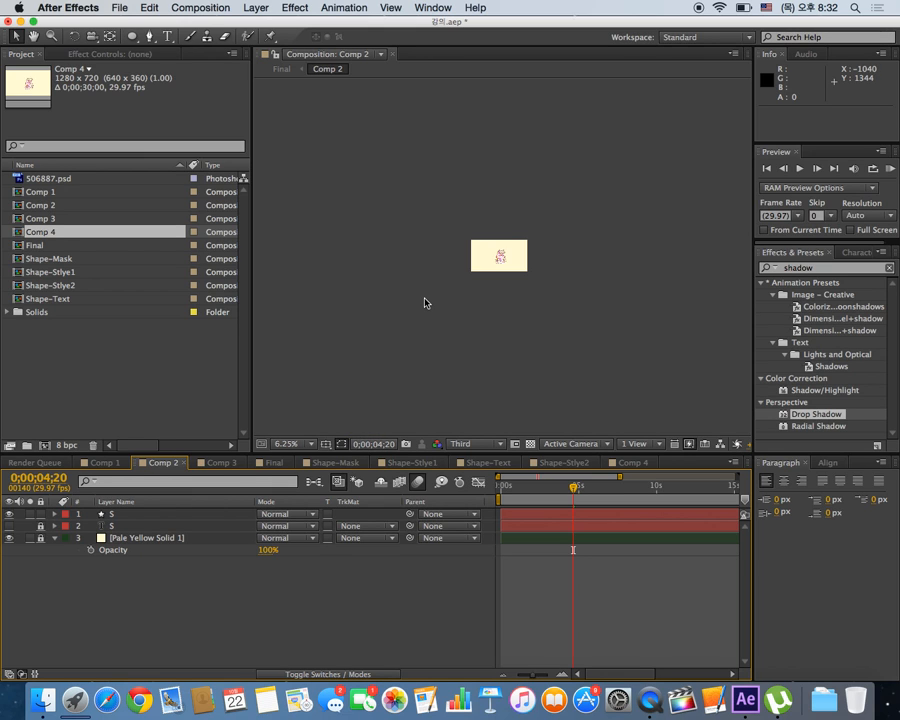
# Change the color of Comp 2's pale yellow background solid to a pale royal blue, as a new solid.
pyautogui.scroll(1, 424, 302)
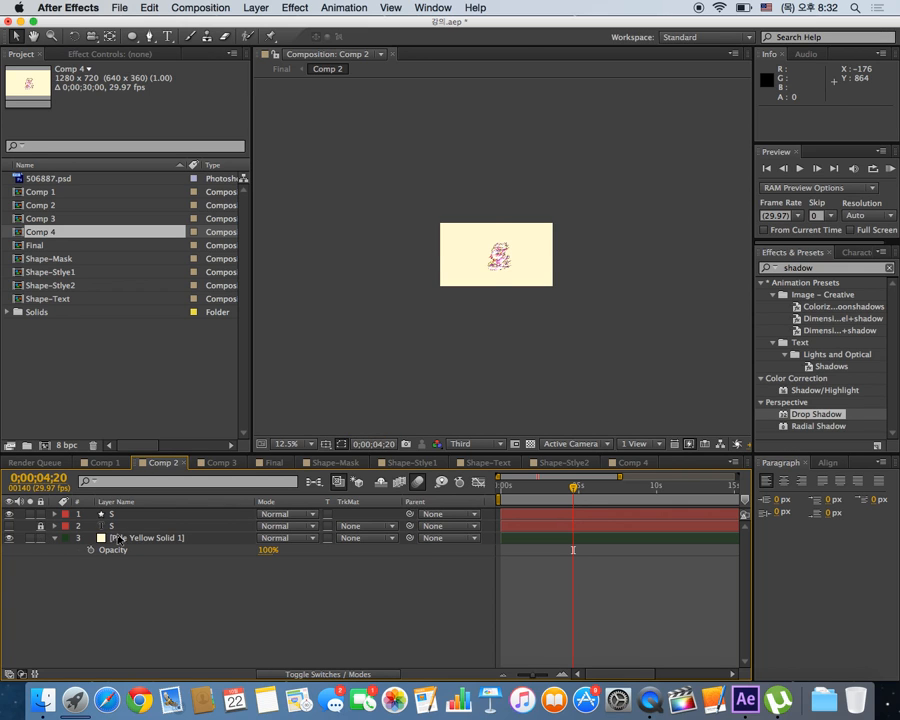
pyautogui.click(153, 541)
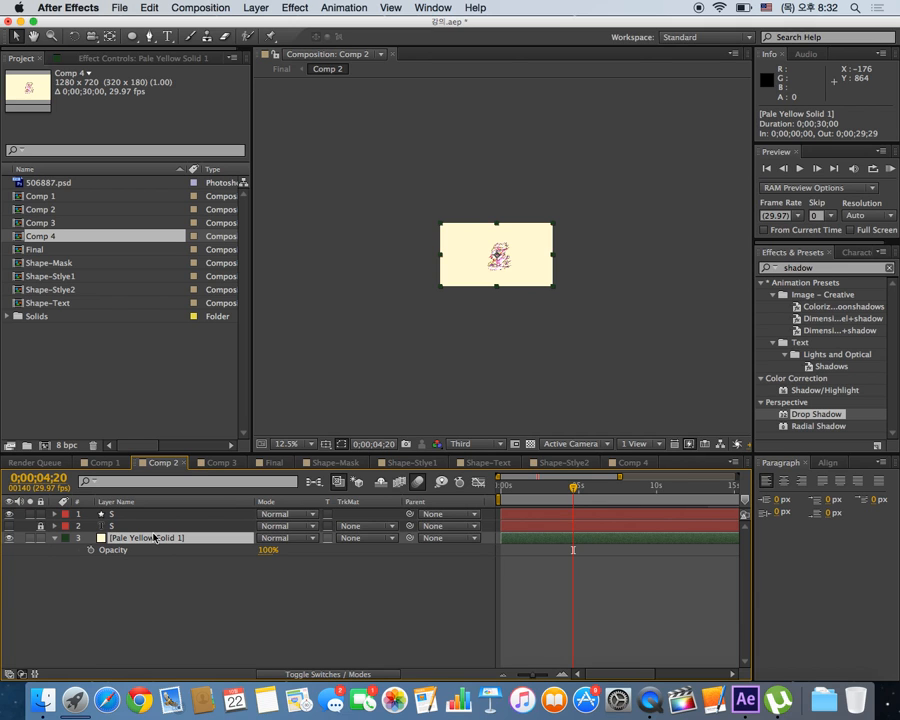
pyautogui.press('super+shift+y')
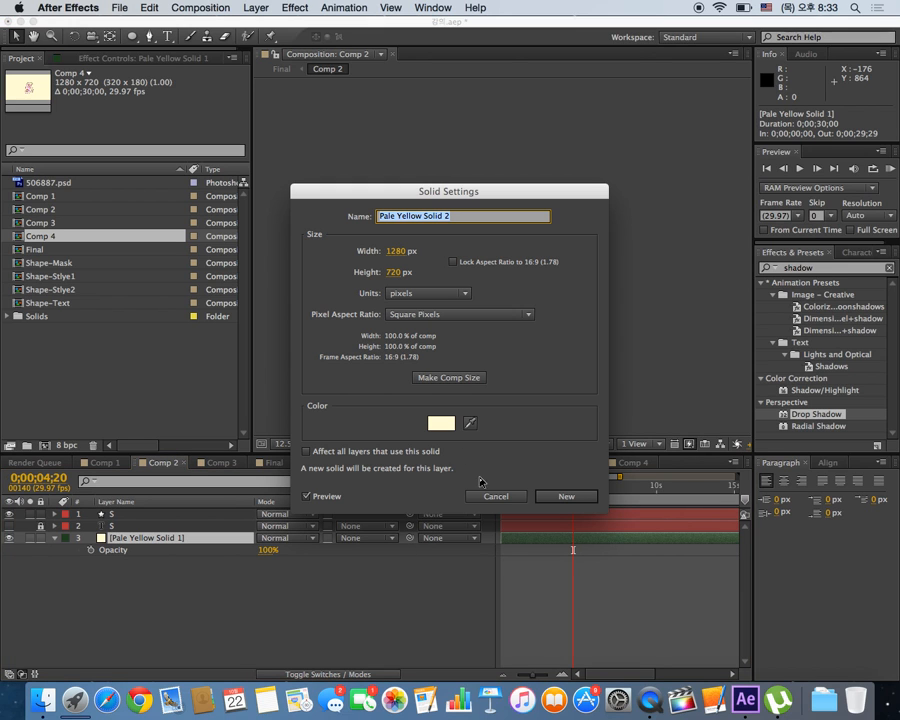
pyautogui.click(445, 428)
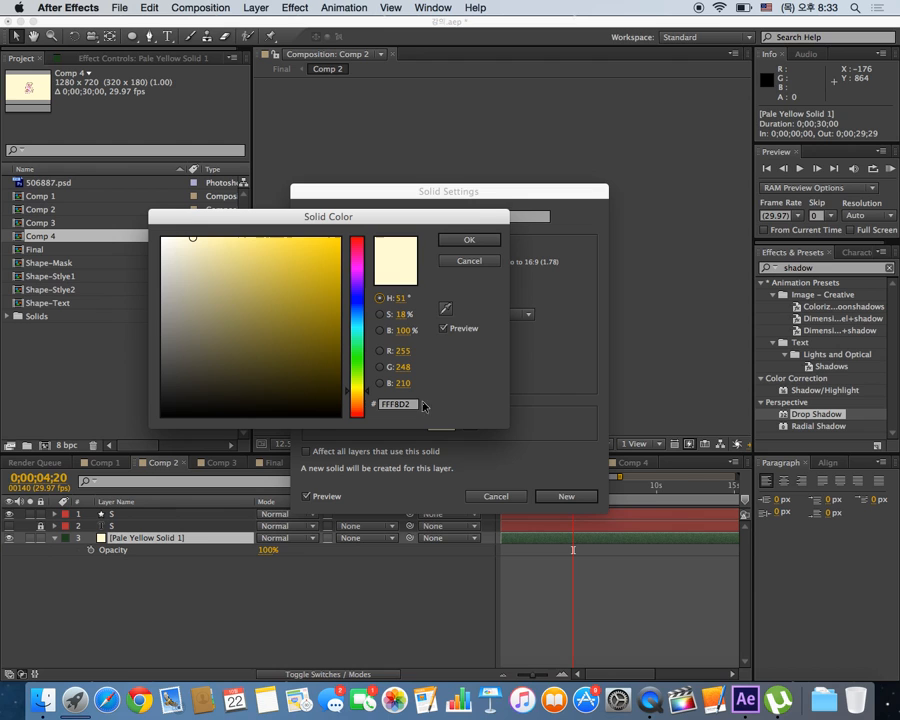
pyautogui.click(360, 320)
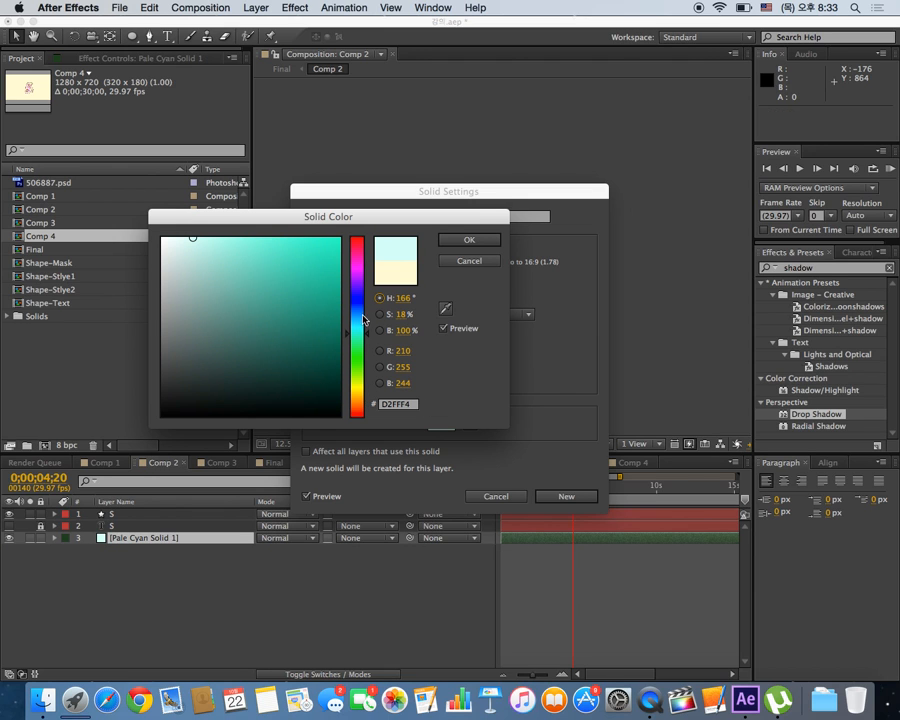
pyautogui.click(472, 240)
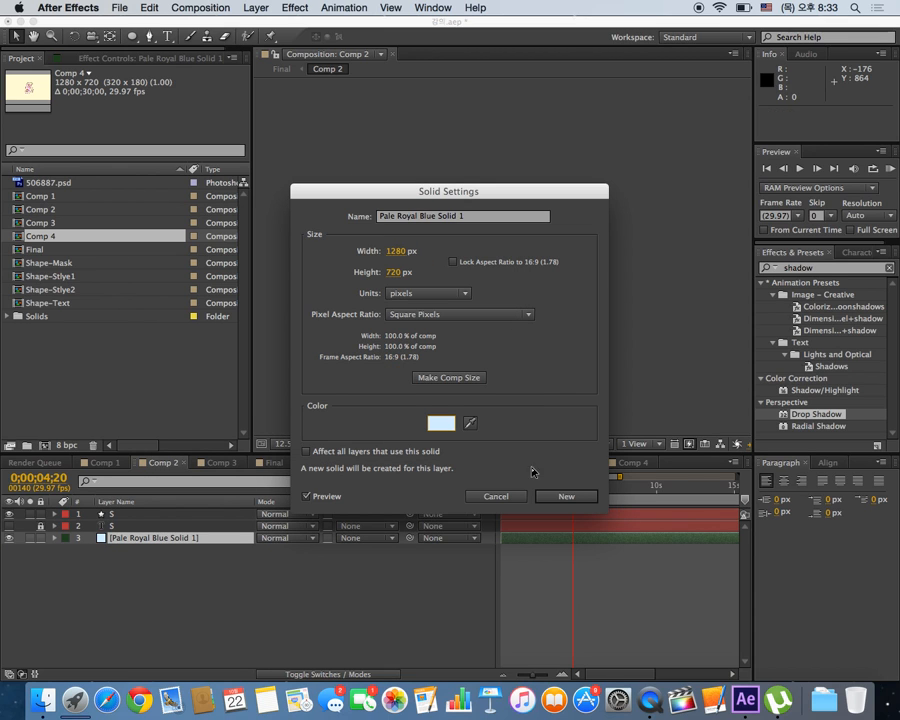
pyautogui.click(552, 498)
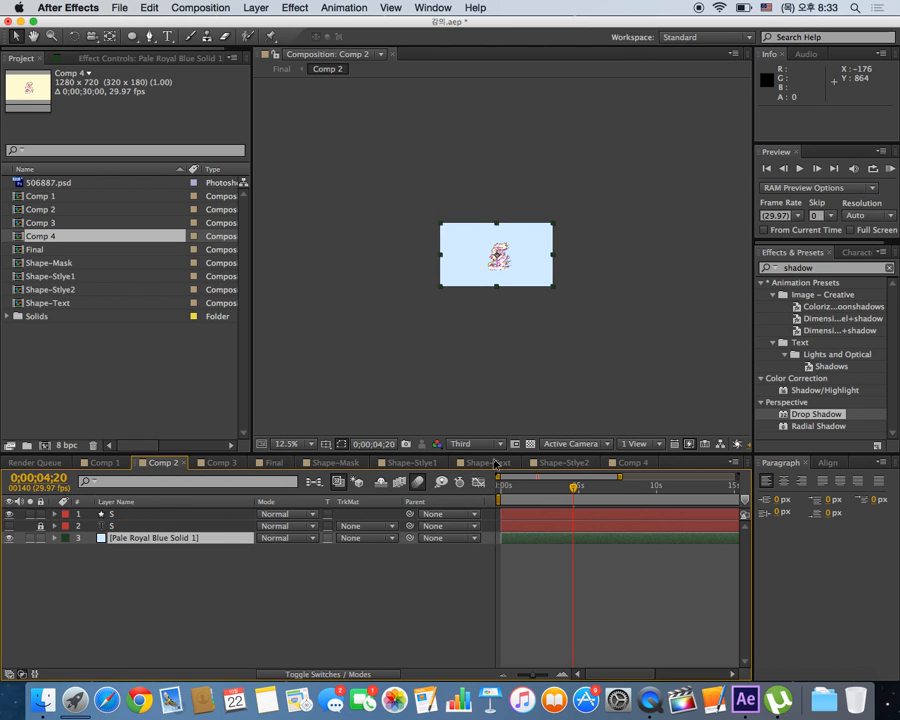
# Check the Final composition at 0;00;04;09, 0;00;05;01 and 0;00;06;00.
pyautogui.click(273, 462)
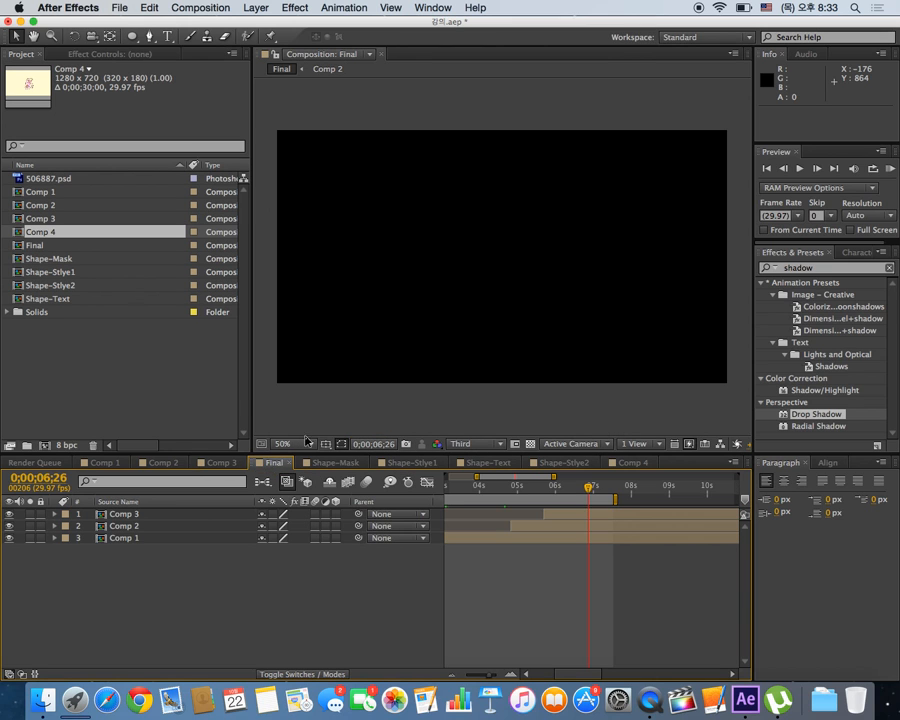
pyautogui.click(490, 492)
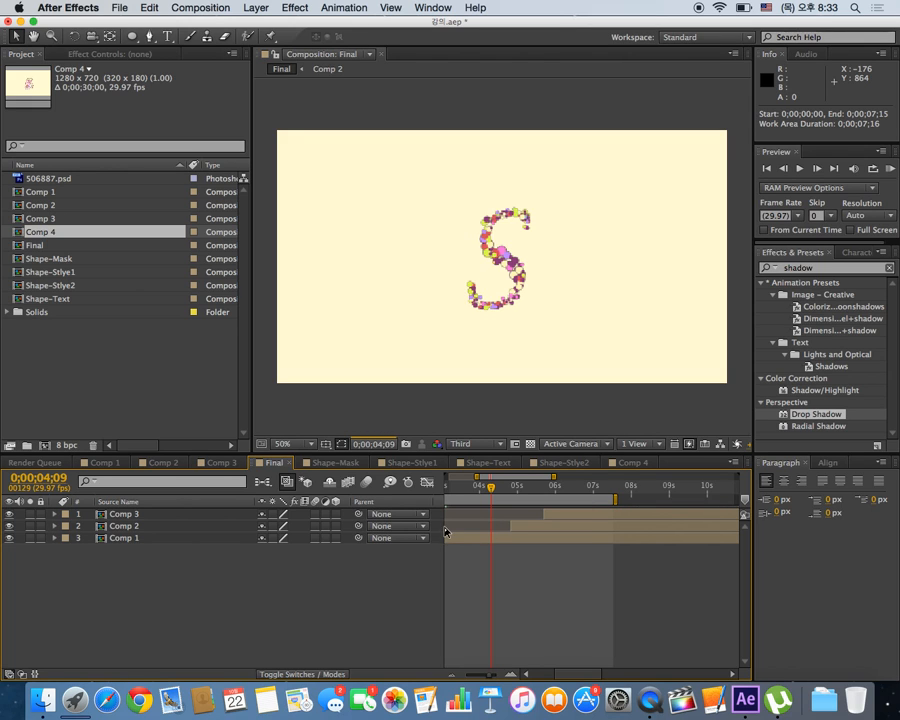
pyautogui.moveTo(490, 490); pyautogui.dragTo(518, 491)
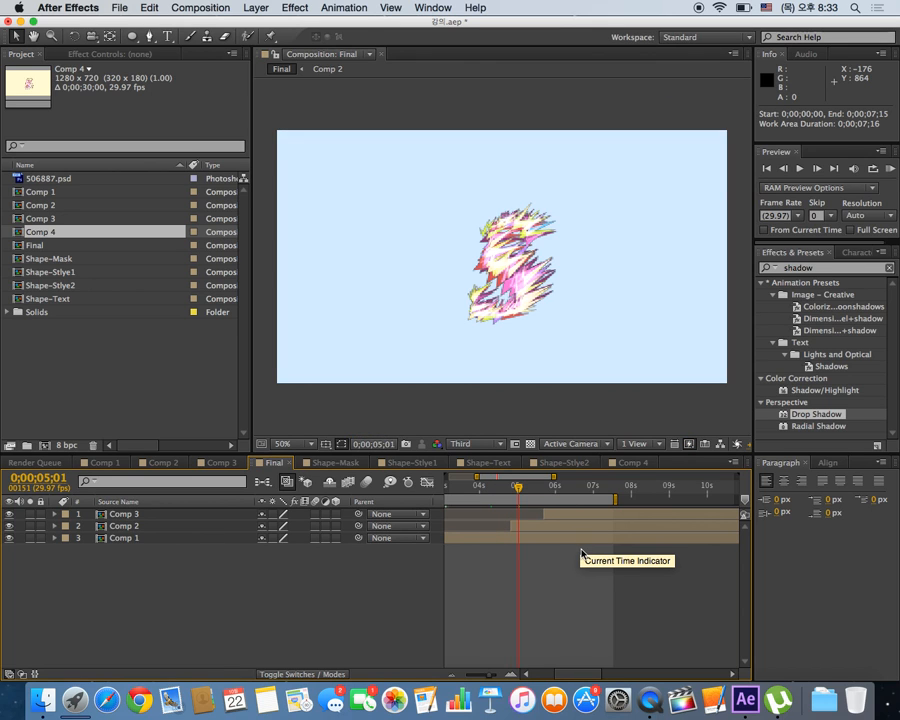
pyautogui.click(556, 490)
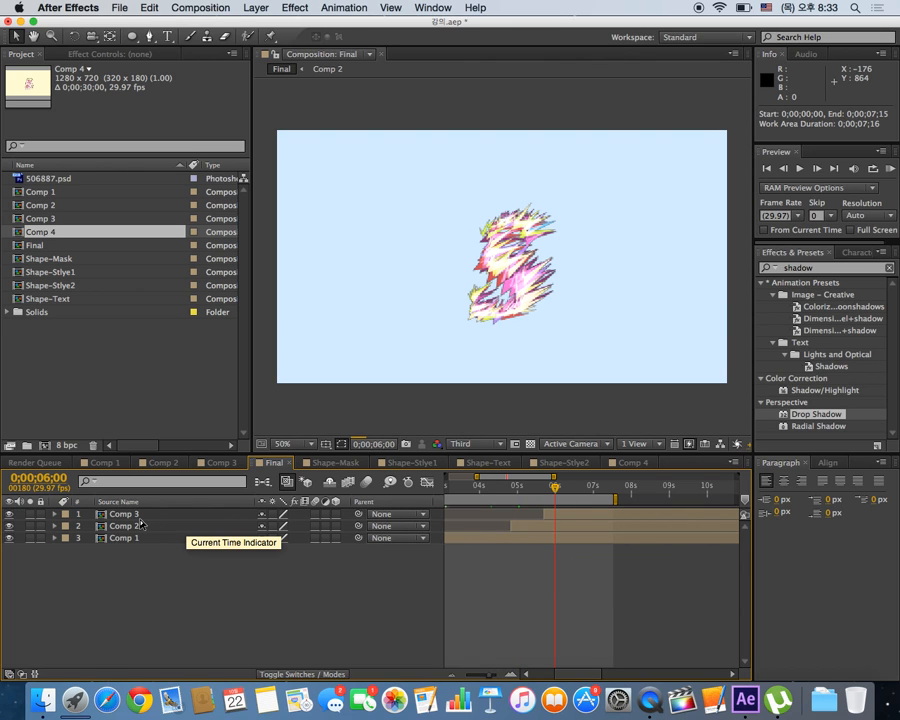
# Change the color of Comp 3's pale yellow background solid to a light turquoise green, as a new solid.
pyautogui.click(229, 463)
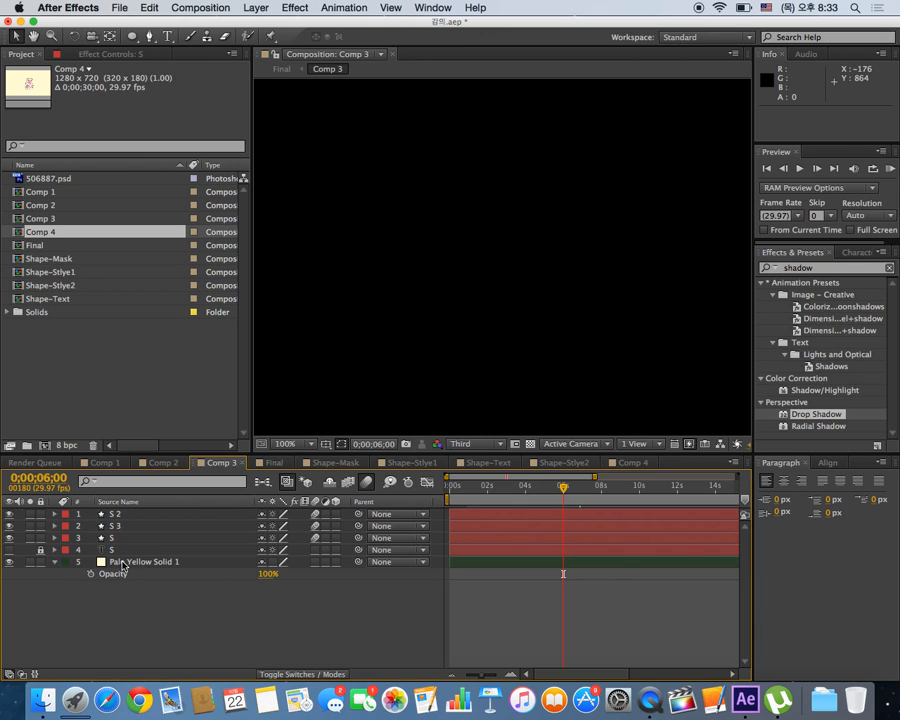
pyautogui.click(123, 565)
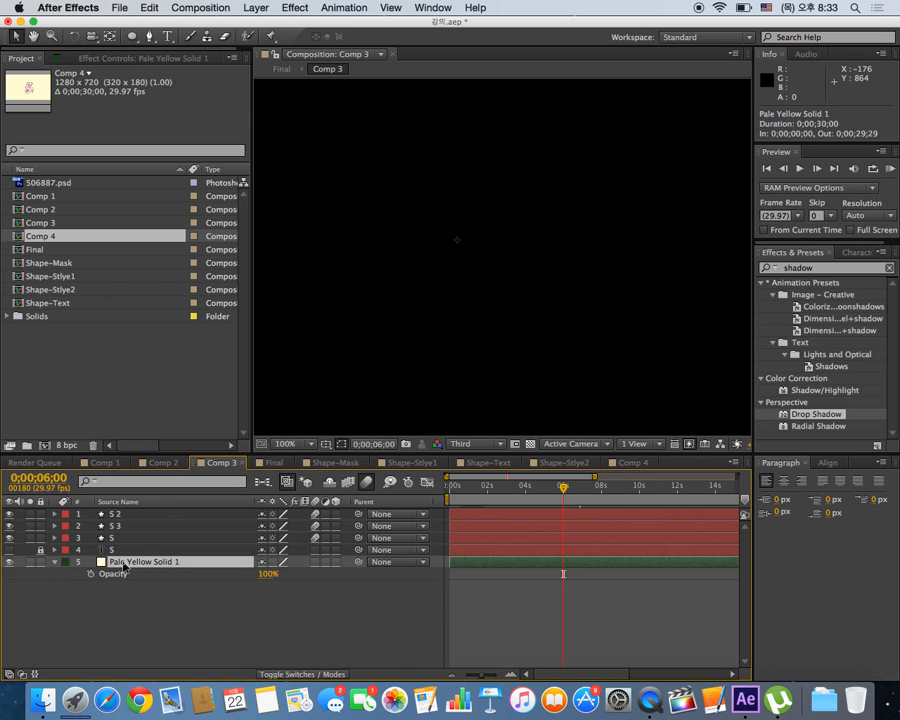
pyautogui.press('super+shift+y')
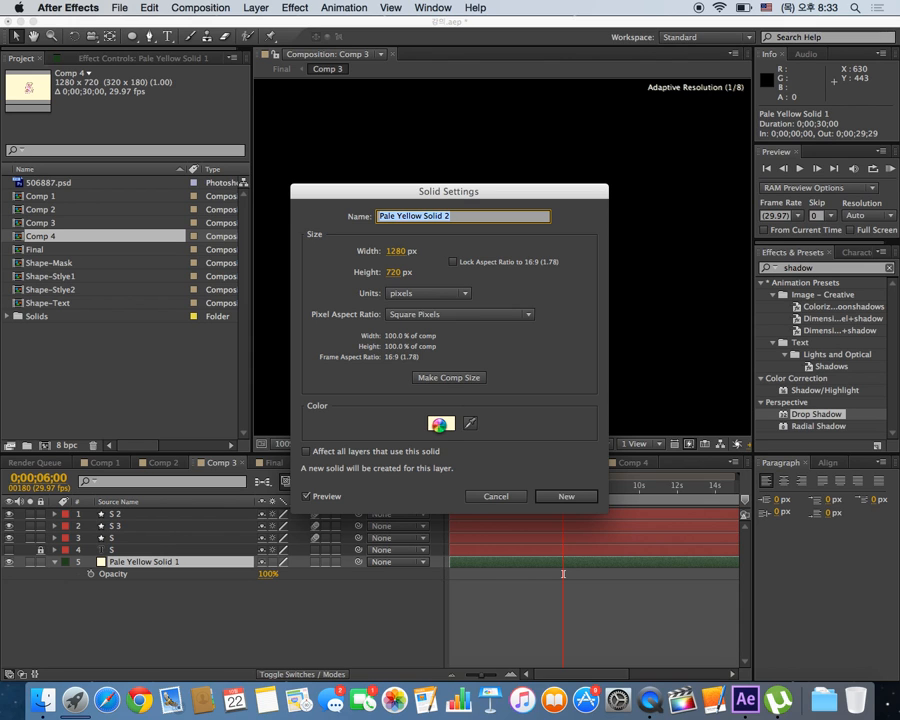
pyautogui.click(440, 425)
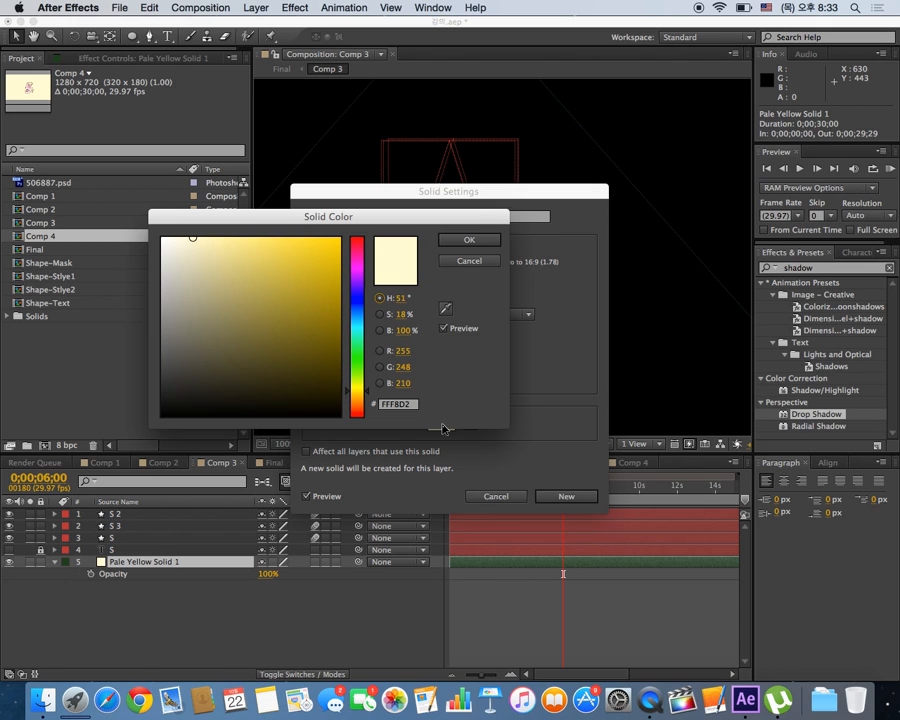
pyautogui.click(357, 362)
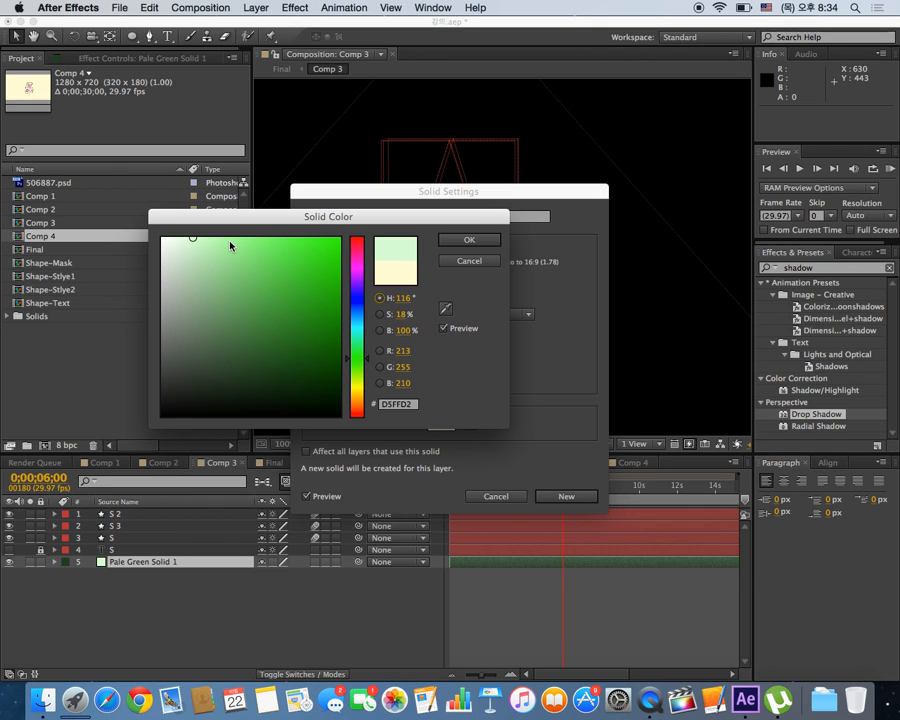
pyautogui.scroll(3, 236, 244)
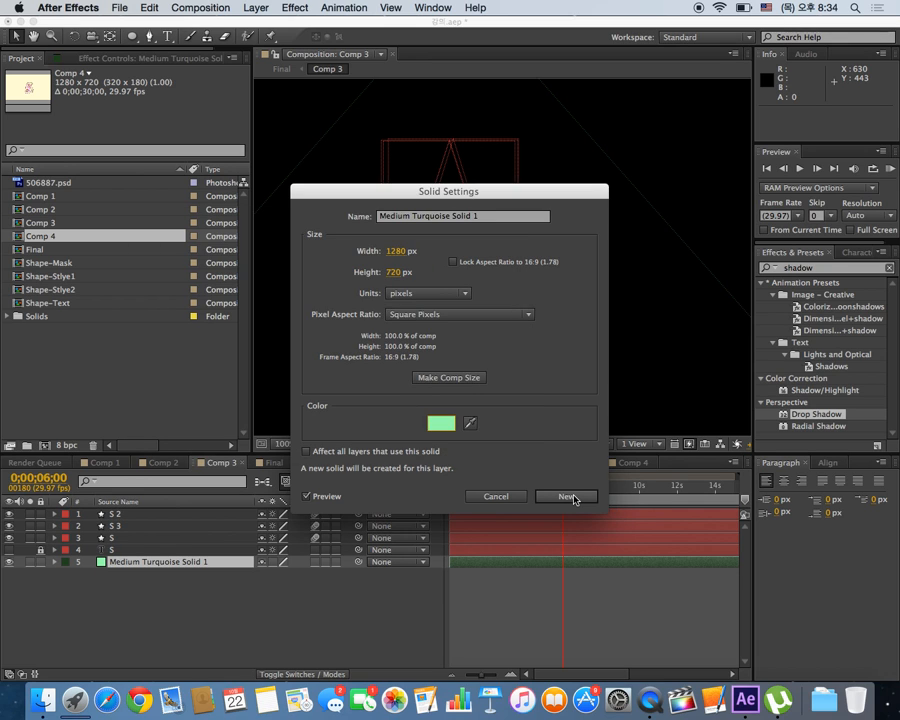
pyautogui.click(568, 497)
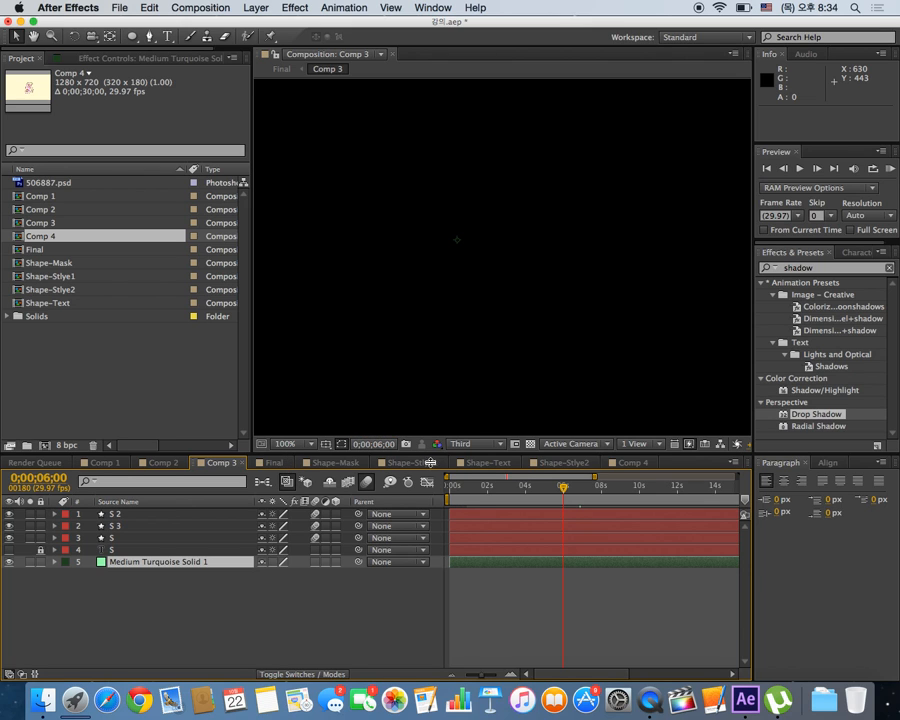
# Close the Shape-Mask, Shape-Stlye1, Shape-Text and Shape-Stlye2 timelines and return to the Final composition.
pyautogui.click(273, 462)
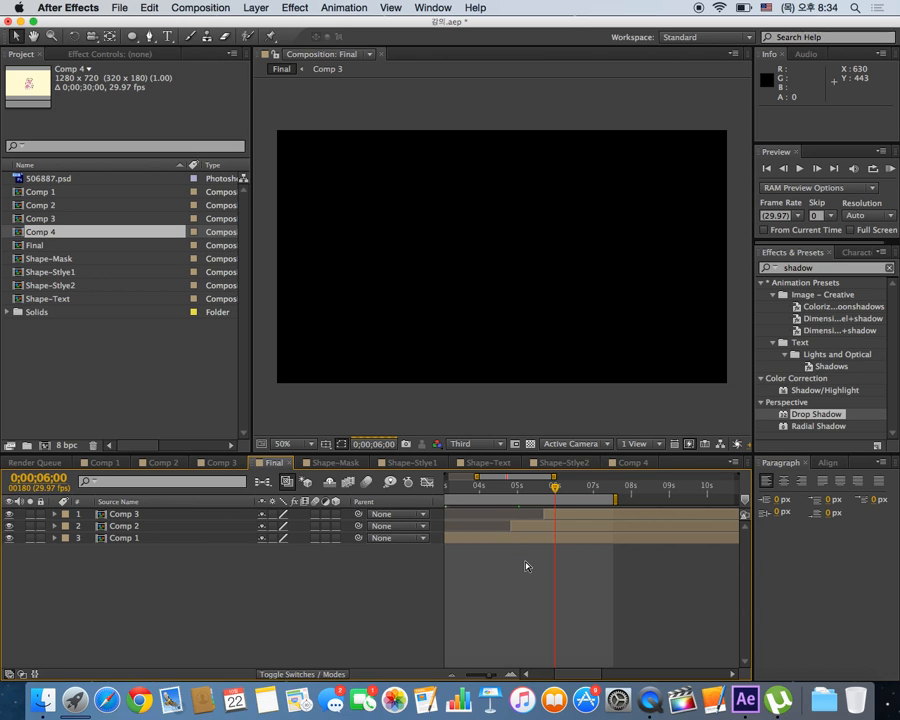
pyautogui.click(344, 465)
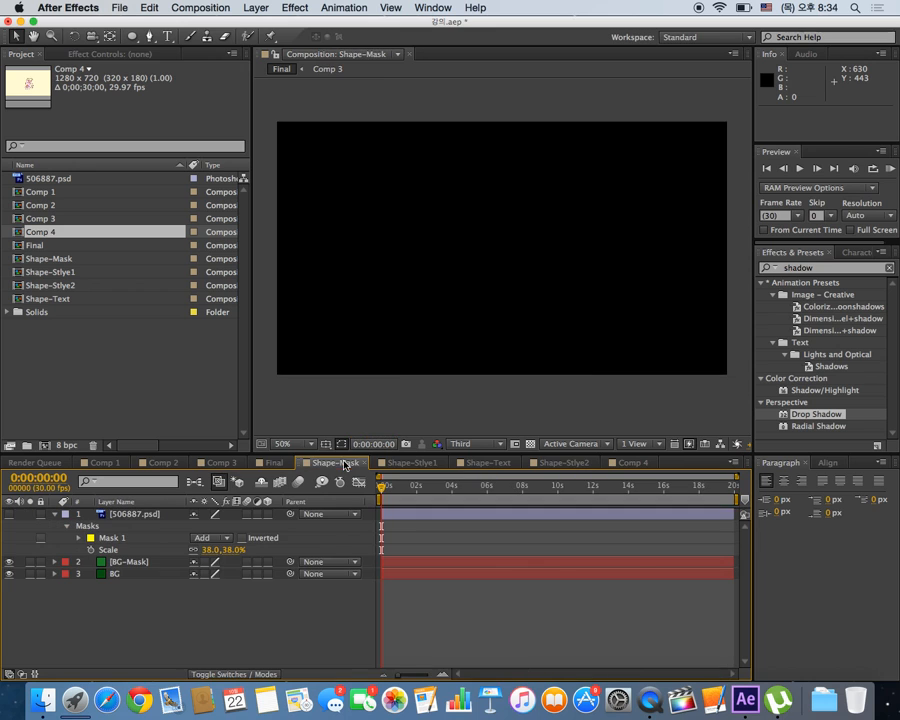
pyautogui.click(363, 464)
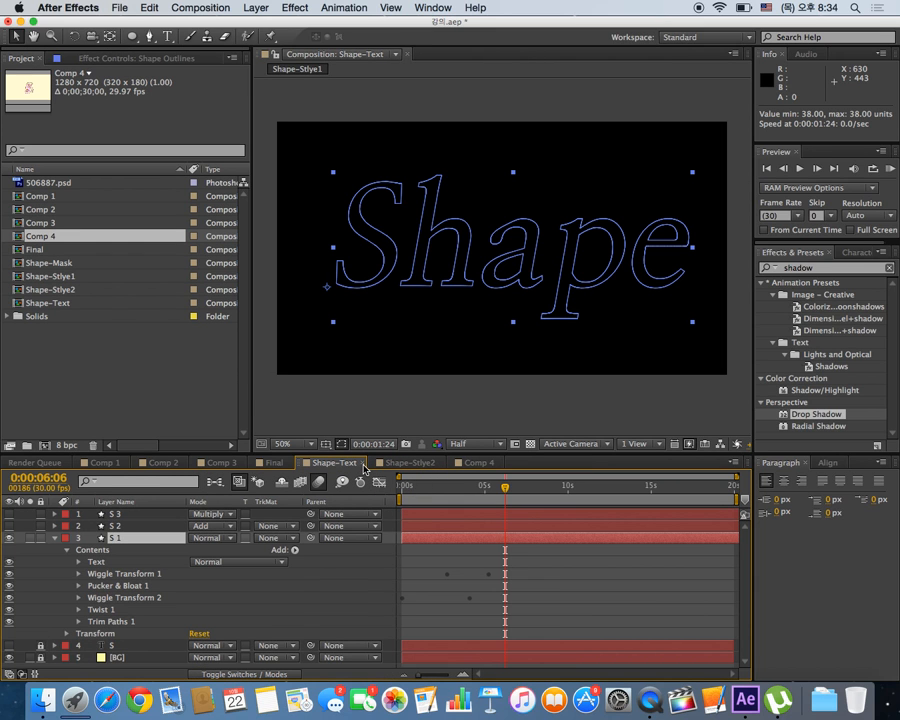
pyautogui.click(436, 464)
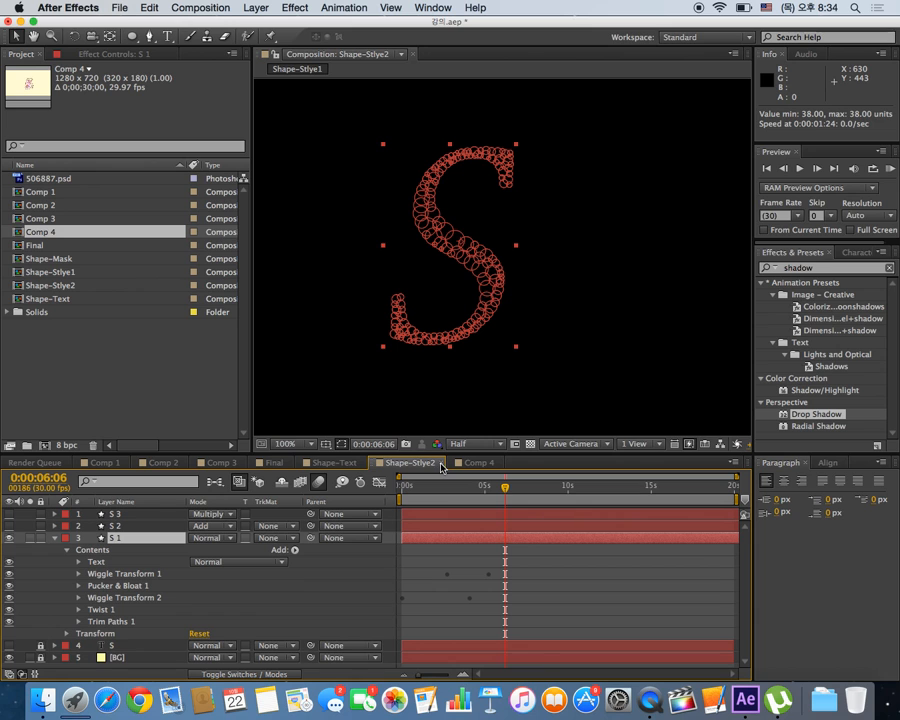
pyautogui.click(343, 464)
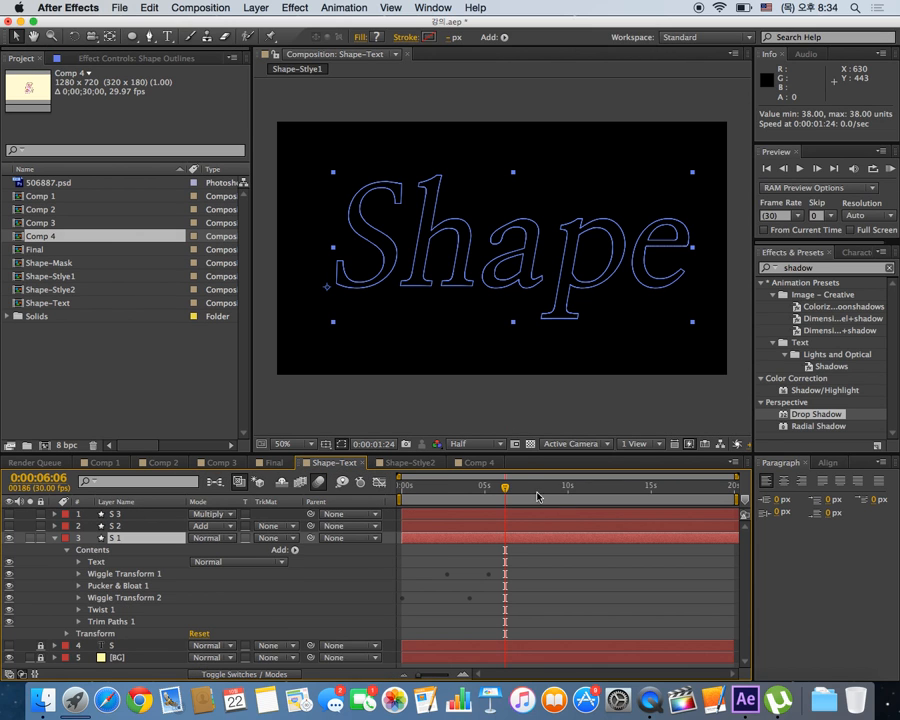
pyautogui.click(404, 465)
pyautogui.click(275, 464)
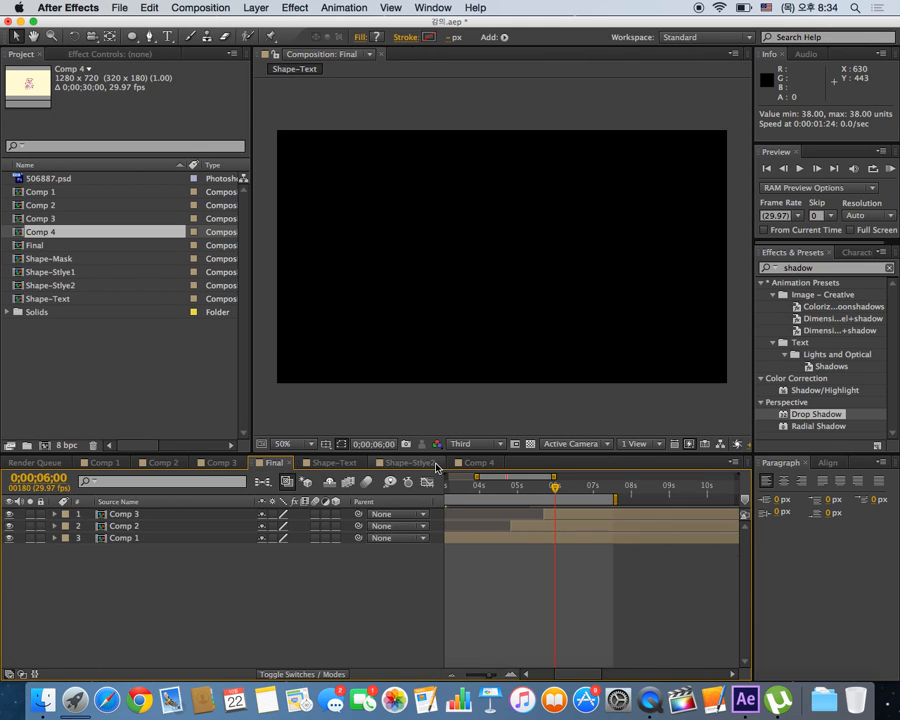
pyautogui.click(345, 464)
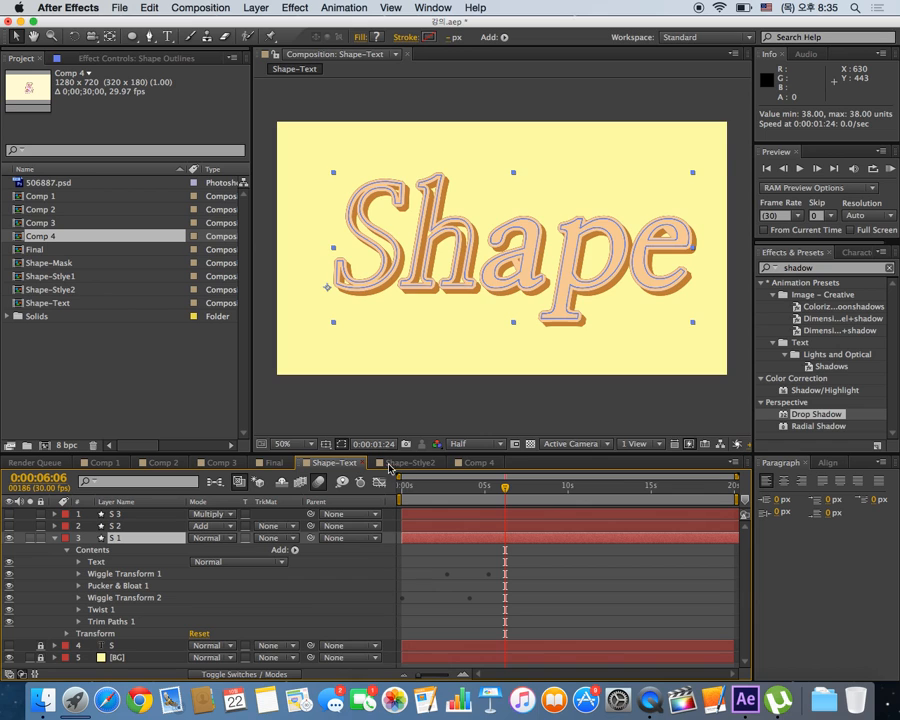
pyautogui.click(390, 465)
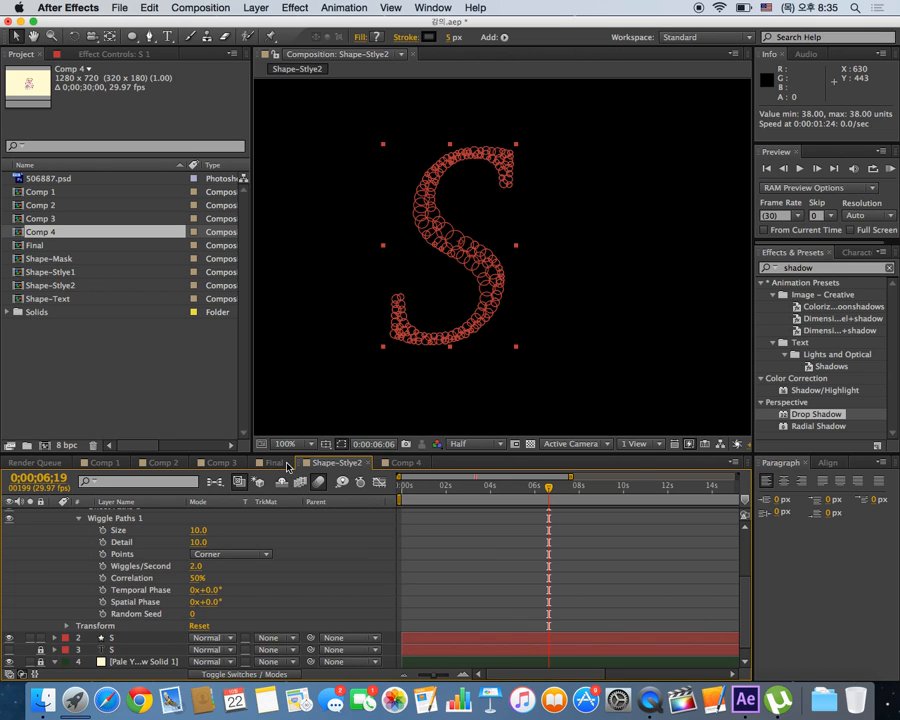
pyautogui.click(287, 466)
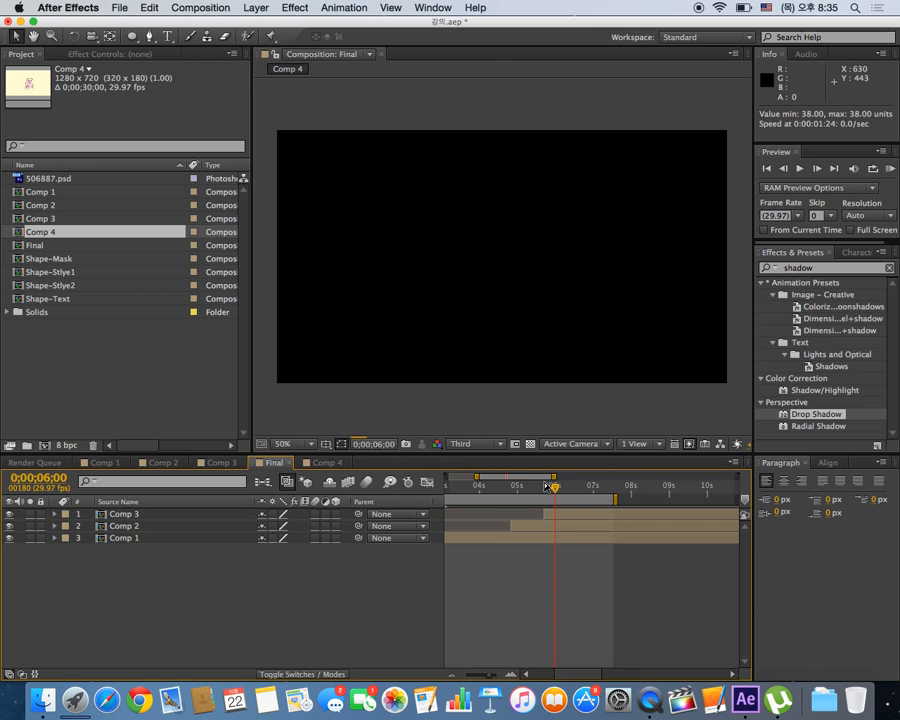
# Move the Final composition's current time to 0;00;06;19 and add Comp 4 as the top layer above Comp 3.
pyautogui.click(580, 489)
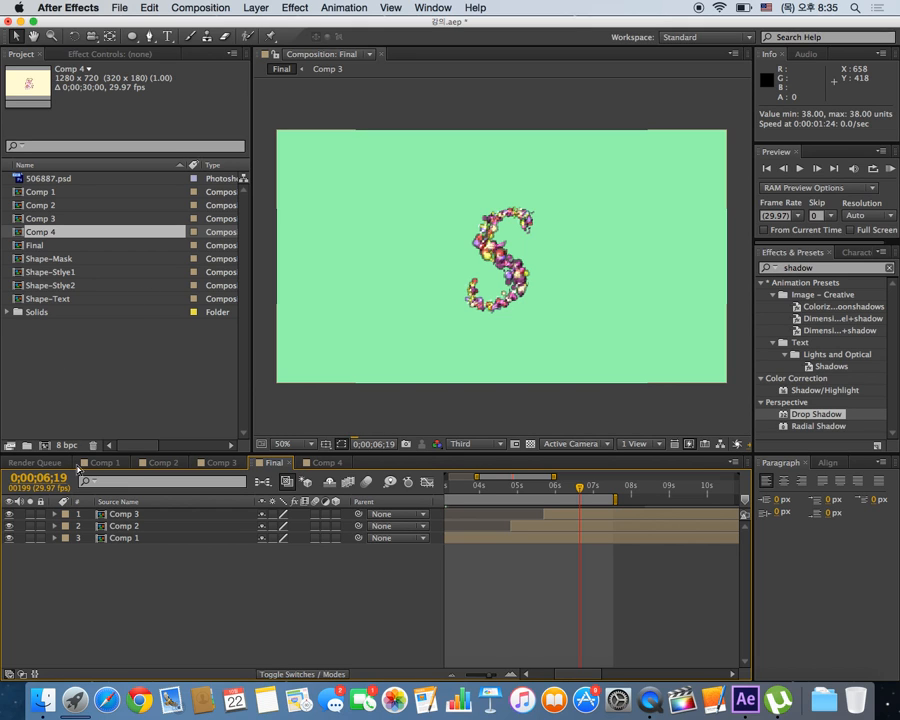
pyautogui.moveTo(27, 225); pyautogui.dragTo(47, 447)
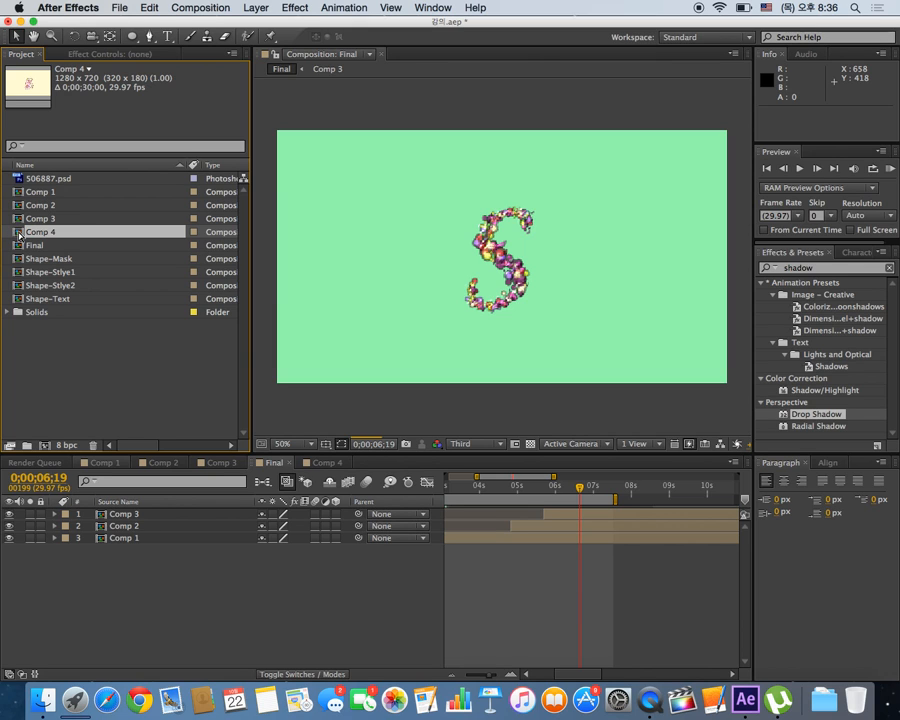
pyautogui.moveTo(18, 235); pyautogui.dragTo(114, 514)
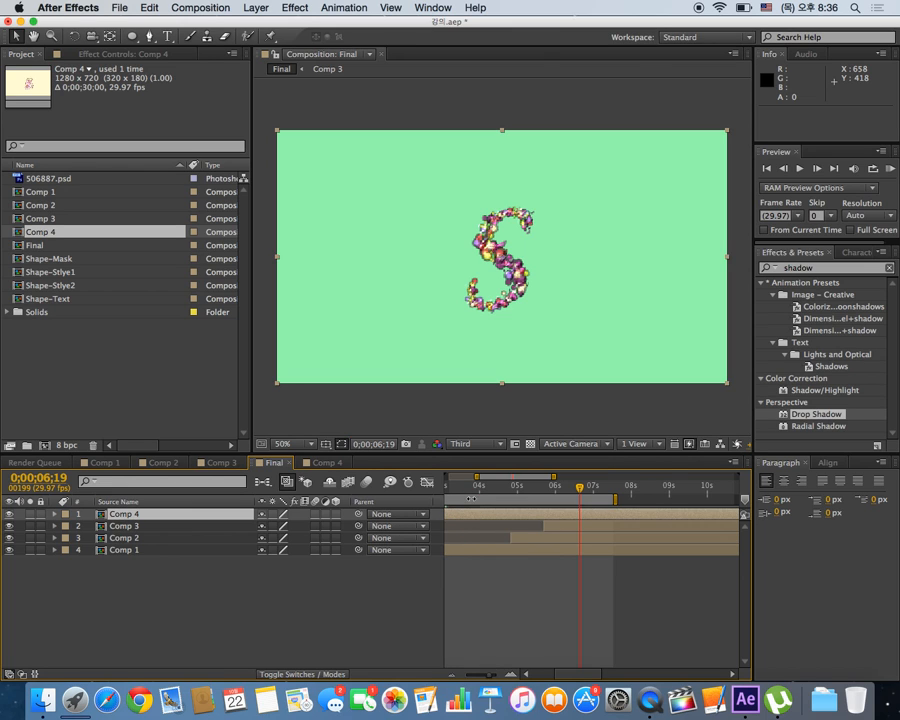
# Trim the Comp 4 layer's start to about 7 seconds and extend the Final work area's end to 0;00;09;07.
pyautogui.press(';')
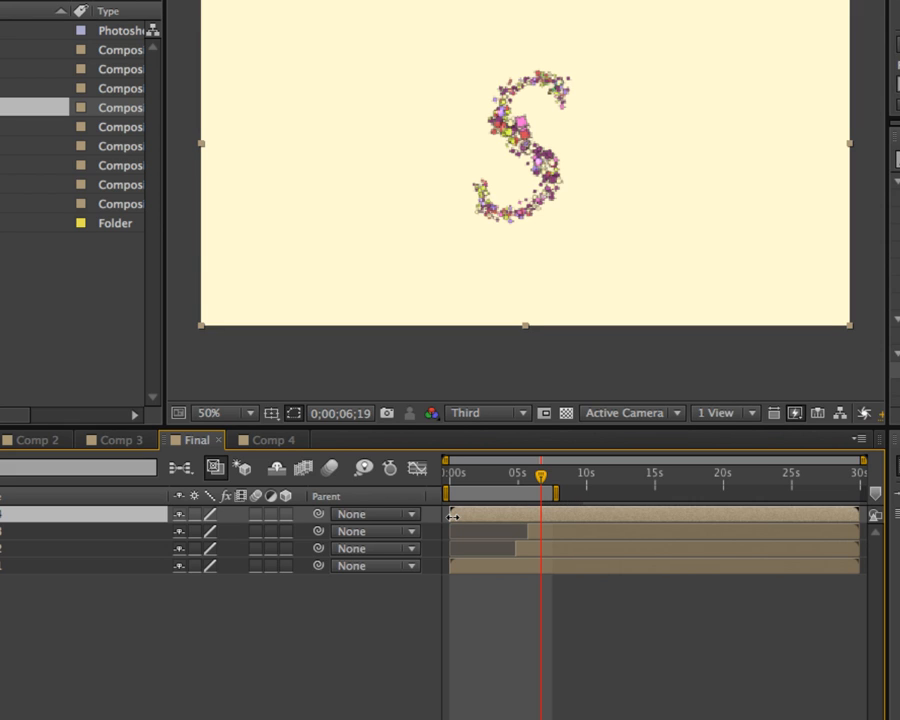
pyautogui.moveTo(452, 515); pyautogui.dragTo(549, 515)
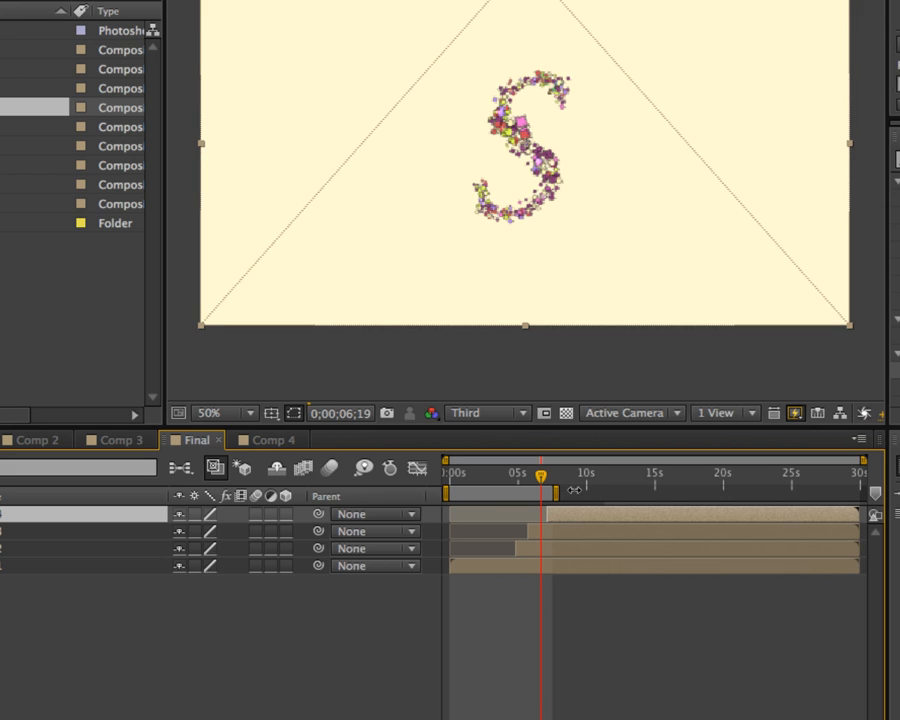
pyautogui.moveTo(556, 492); pyautogui.dragTo(579, 493)
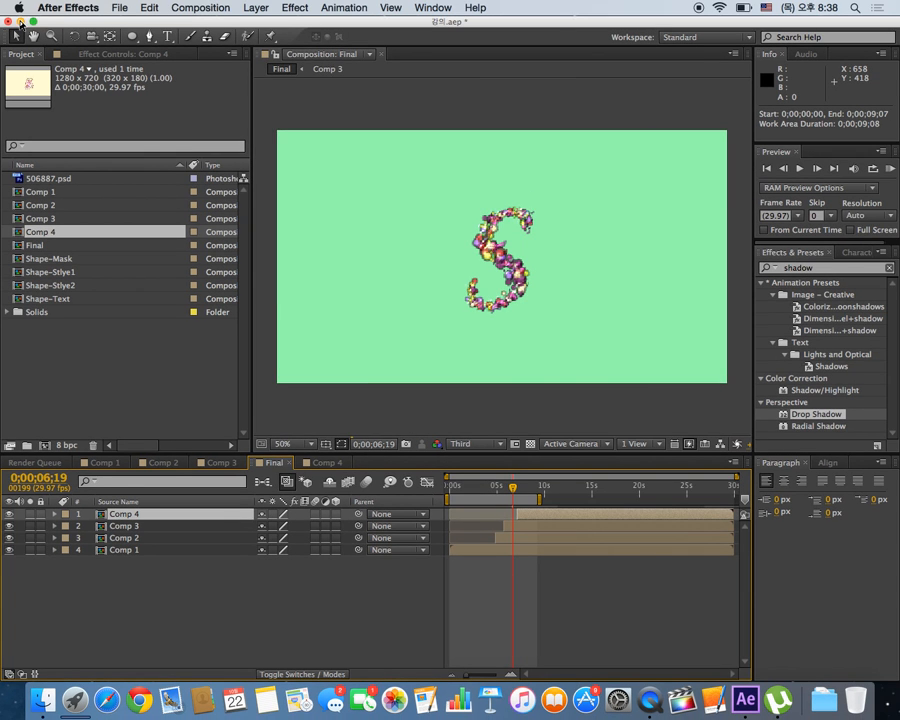
# Switch to the desktop, open 강의.mp4 in QuickTime Player and play the video.
pyautogui.press('F11')
pyautogui.doubleClick(84, 200)
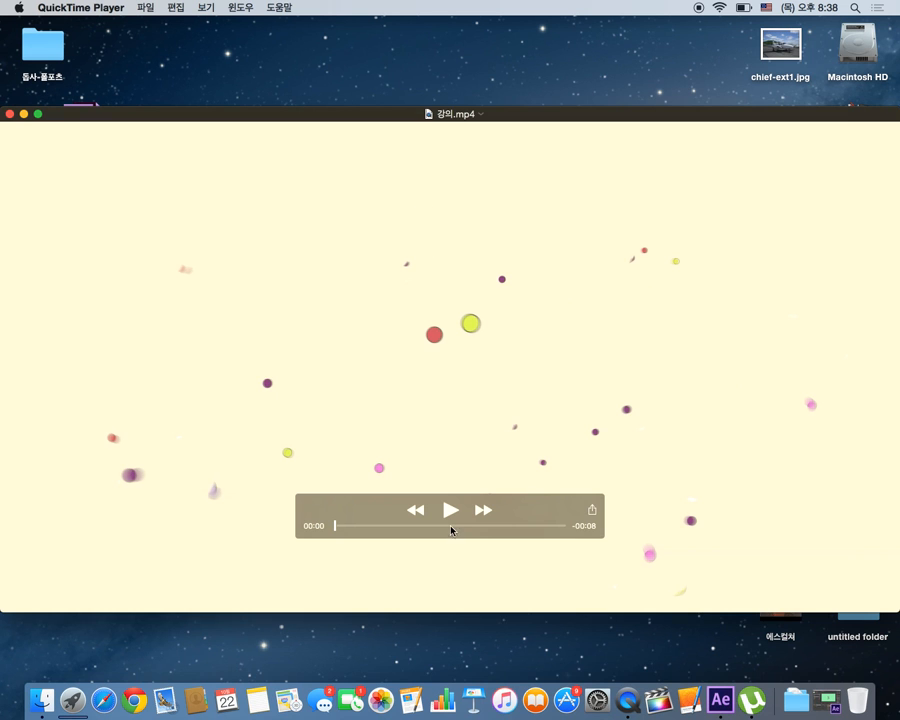
pyautogui.click(450, 514)
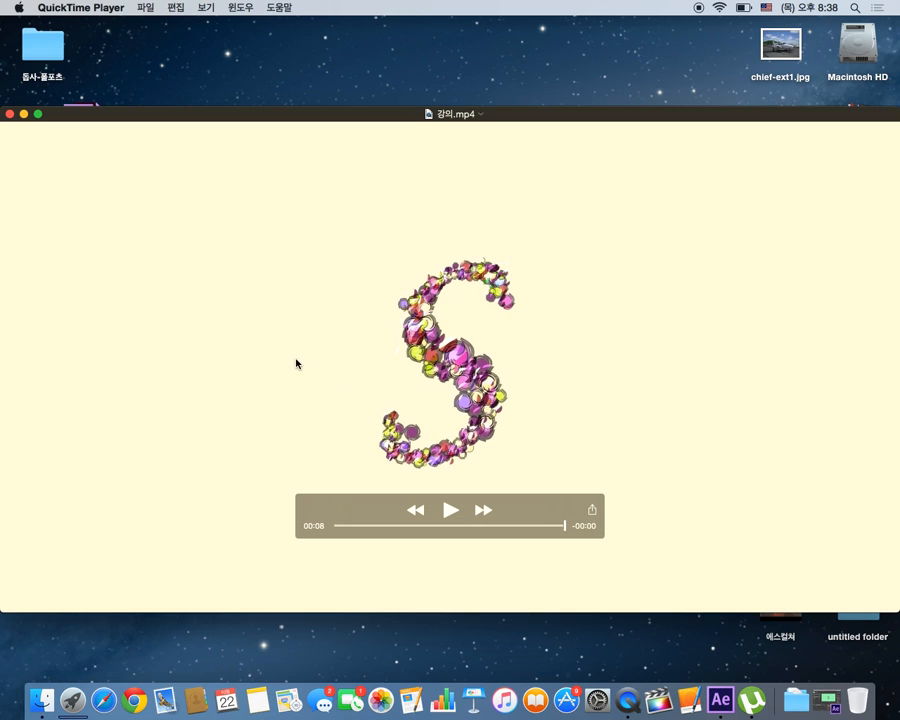
# Close the 강의.mp4 video, switch back to After Effects and quit it, saving the changes to 강의.aep.
pyautogui.click(10, 114)
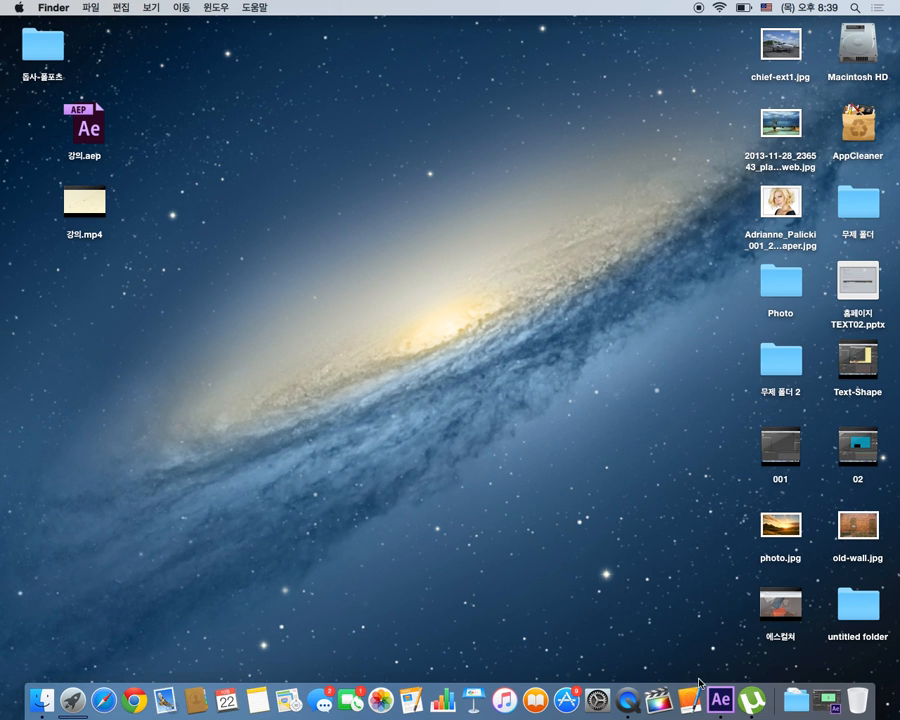
pyautogui.click(720, 700)
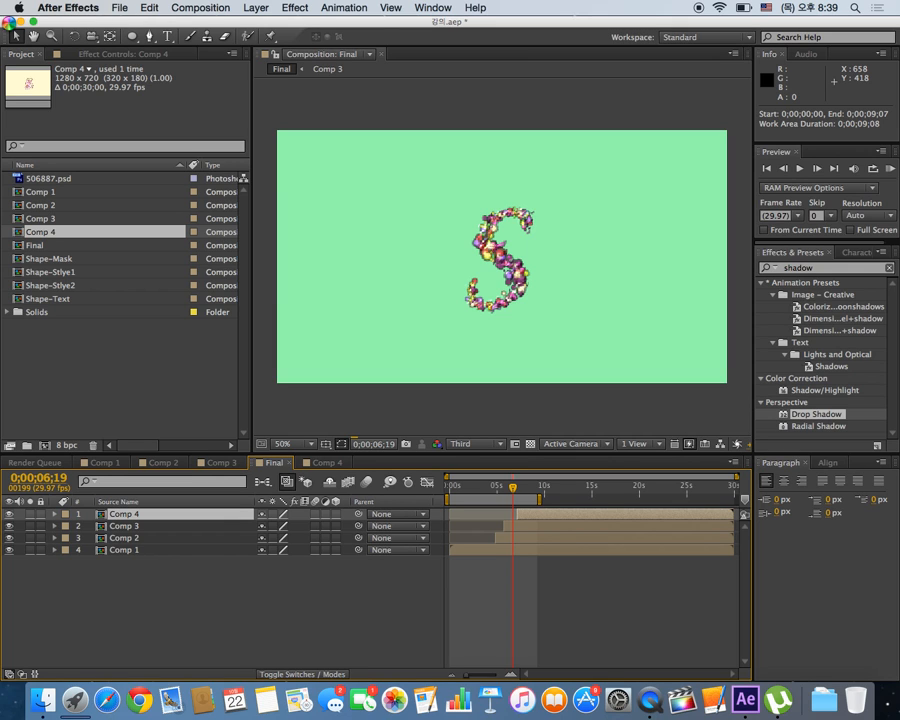
pyautogui.click(42, 8)
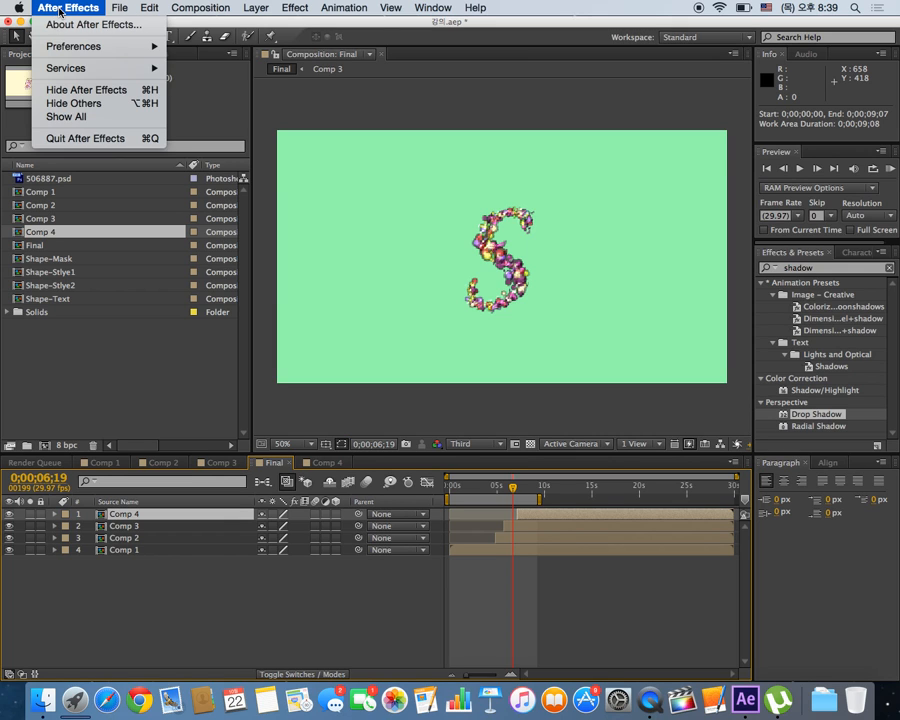
pyautogui.click(80, 139)
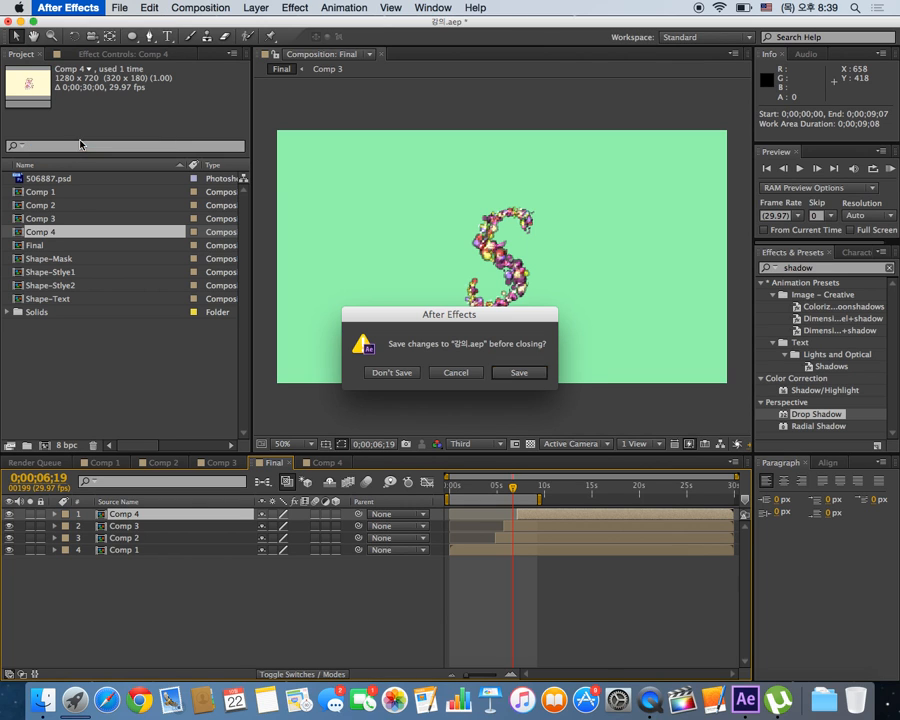
pyautogui.click(516, 373)
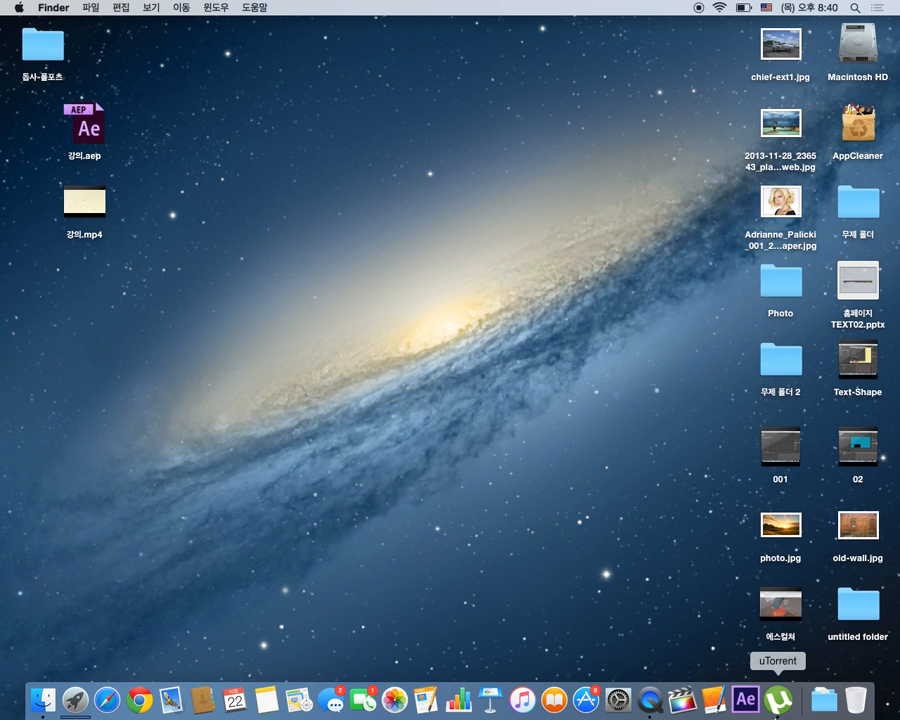
# Relaunch After Effects and create a 1280 × 720 px composition named Text at 30 fps with a 20-second duration.
pyautogui.click(745, 700)
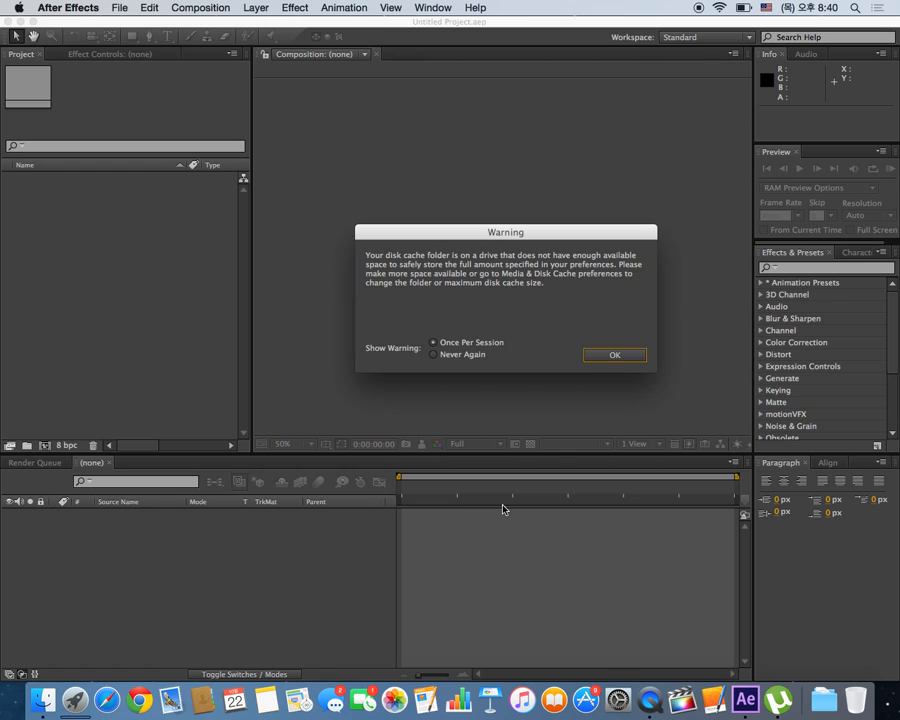
pyautogui.press('Return')
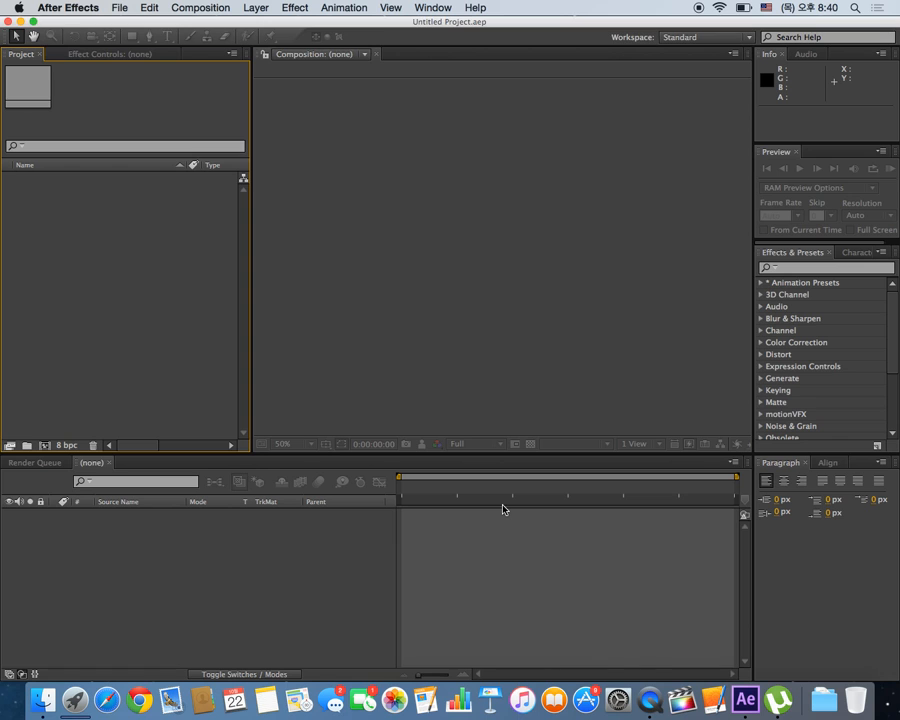
pyautogui.press('super+n')
pyautogui.write('Text')
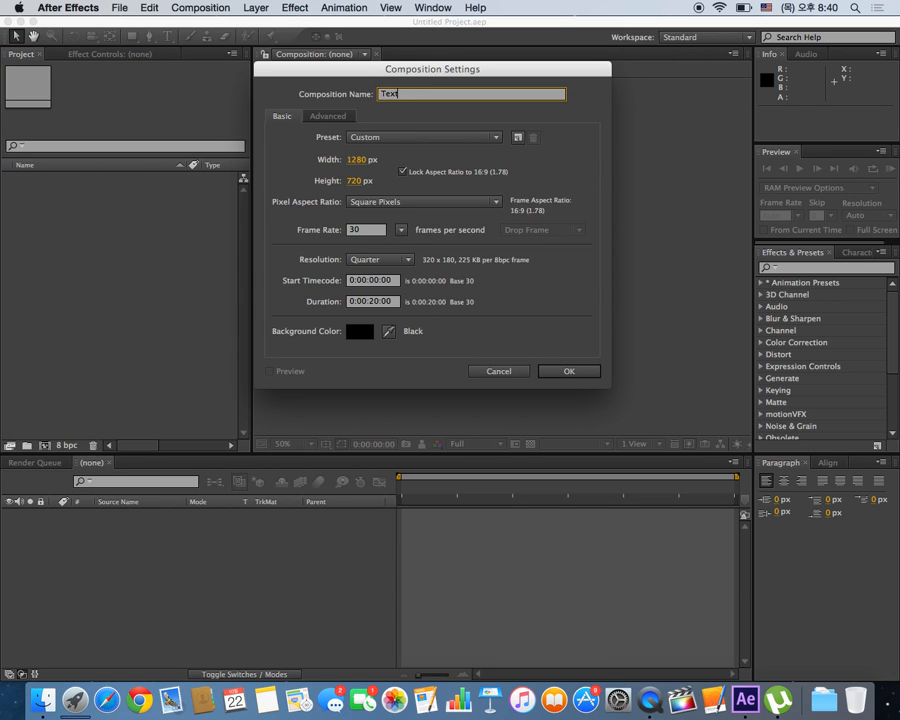
pyautogui.press('Return')
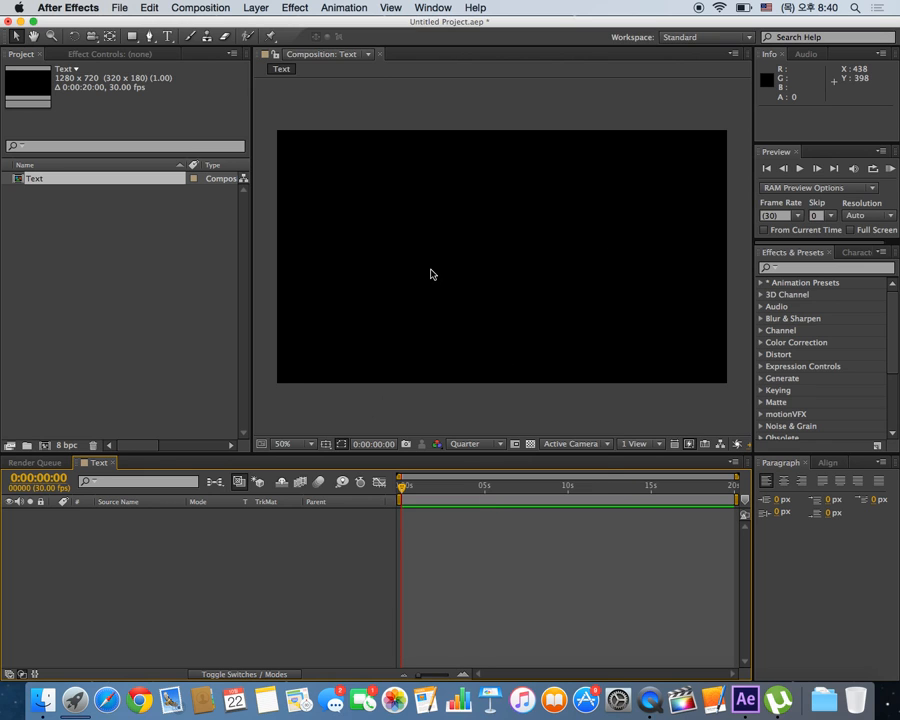
# Add a full-frame medium turquoise solid to the Text composition as a background and lock its layer.
pyautogui.press('super+y')
pyautogui.click(566, 476)
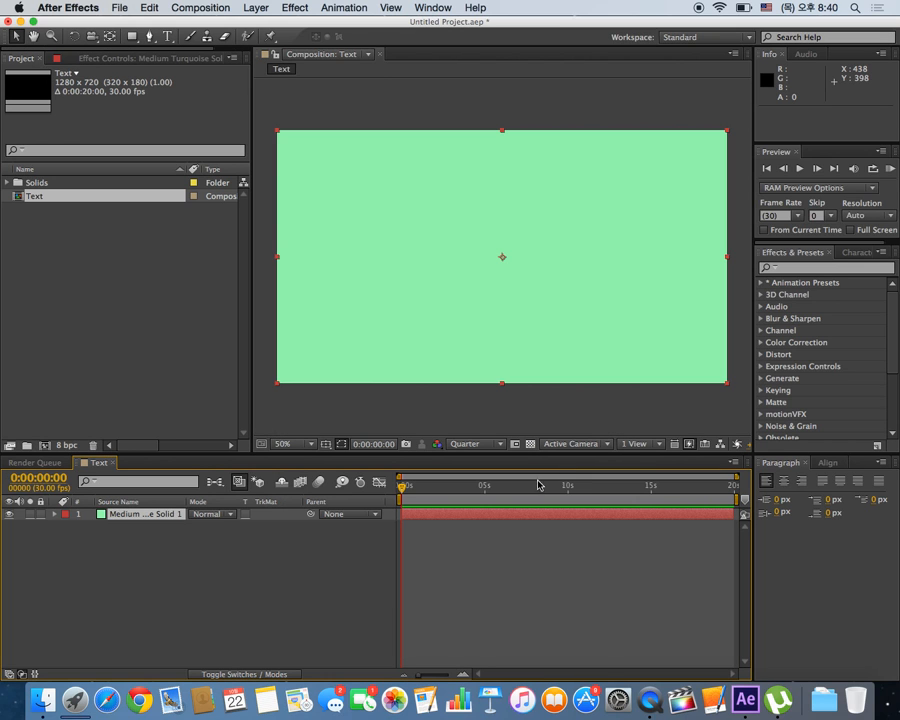
pyautogui.click(45, 519)
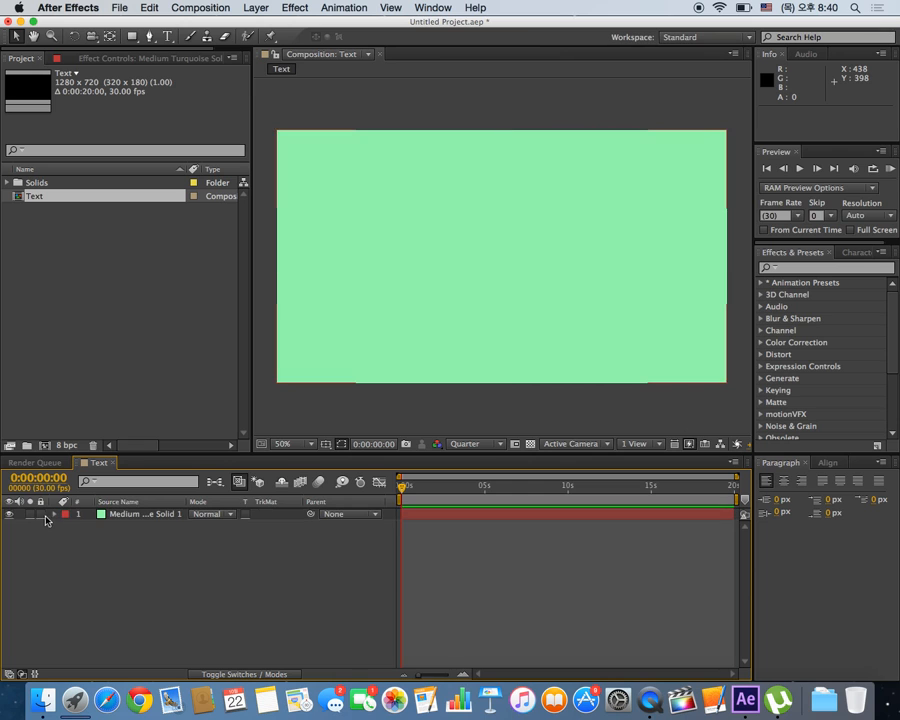
# Add a text layer reading ABC over the green background with the Type tool.
pyautogui.click(170, 37)
pyautogui.click(347, 252)
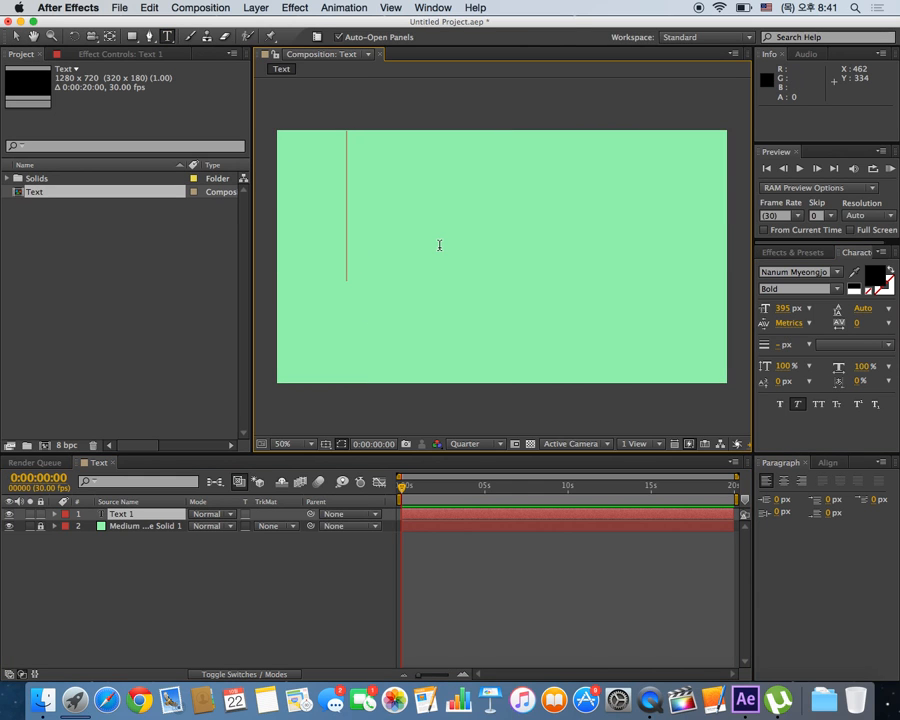
pyautogui.write('A ')
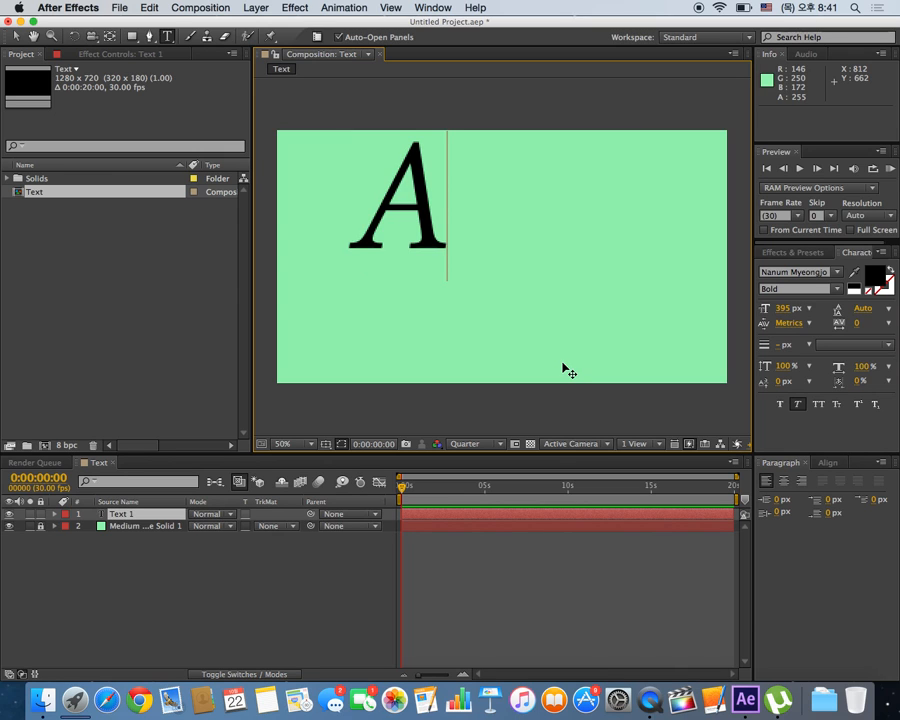
pyautogui.write('BC')
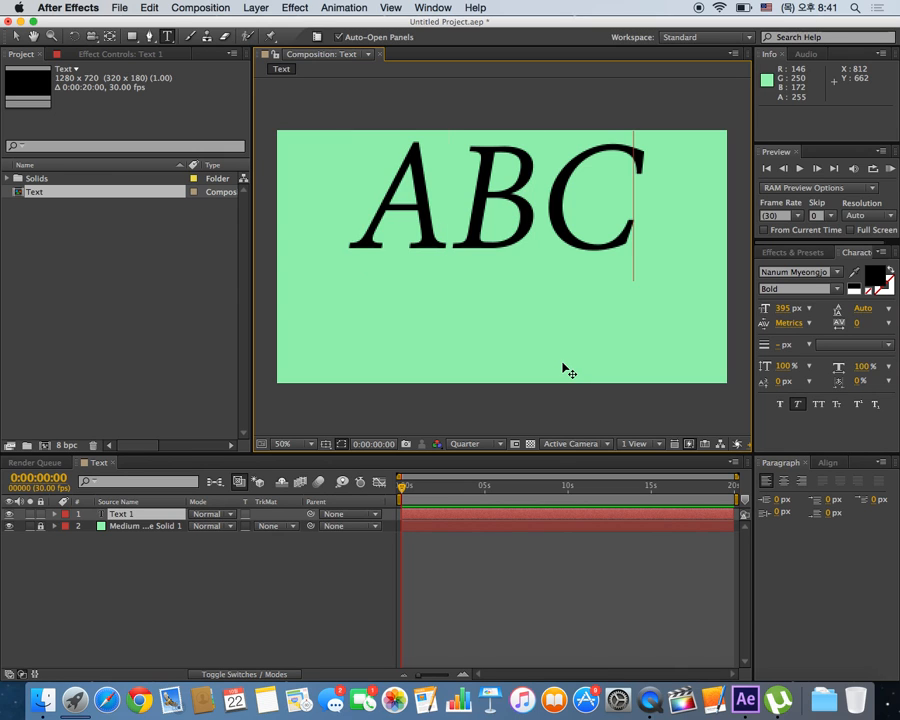
pyautogui.click(17, 36)
pyautogui.click(56, 214)
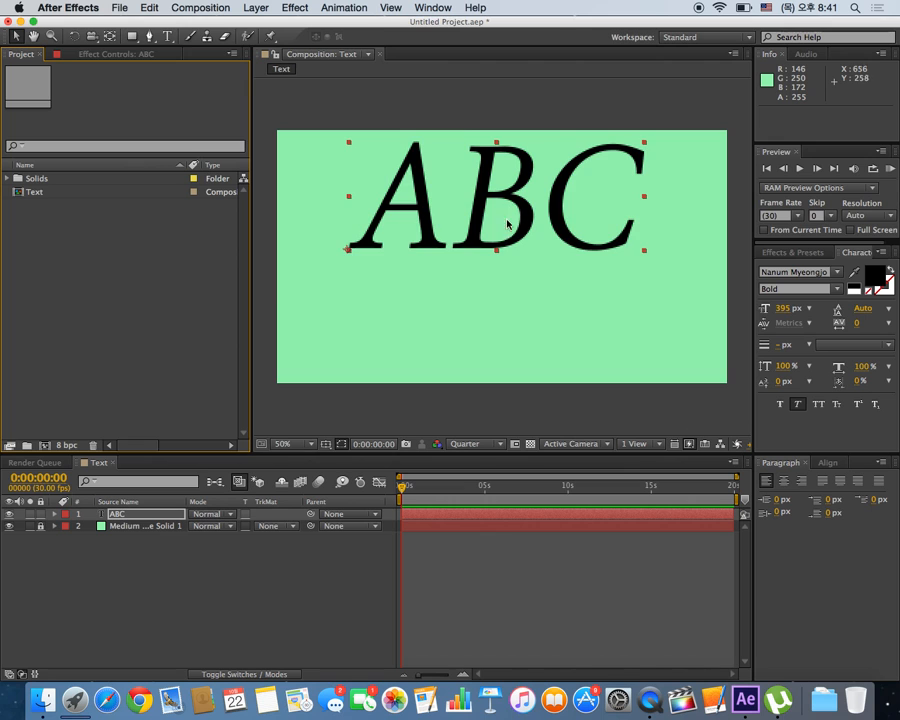
# Reduce the ABC text's font size to 284 px and center it horizontally and vertically in the composition.
pyautogui.moveTo(507, 231); pyautogui.dragTo(518, 264)
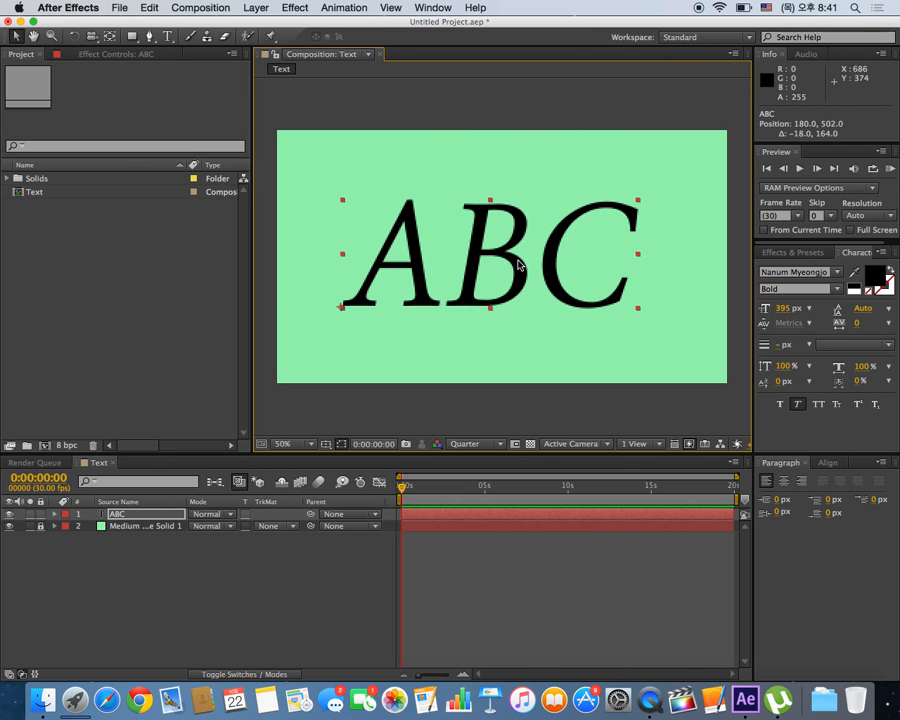
pyautogui.moveTo(783, 308); pyautogui.dragTo(710, 316)
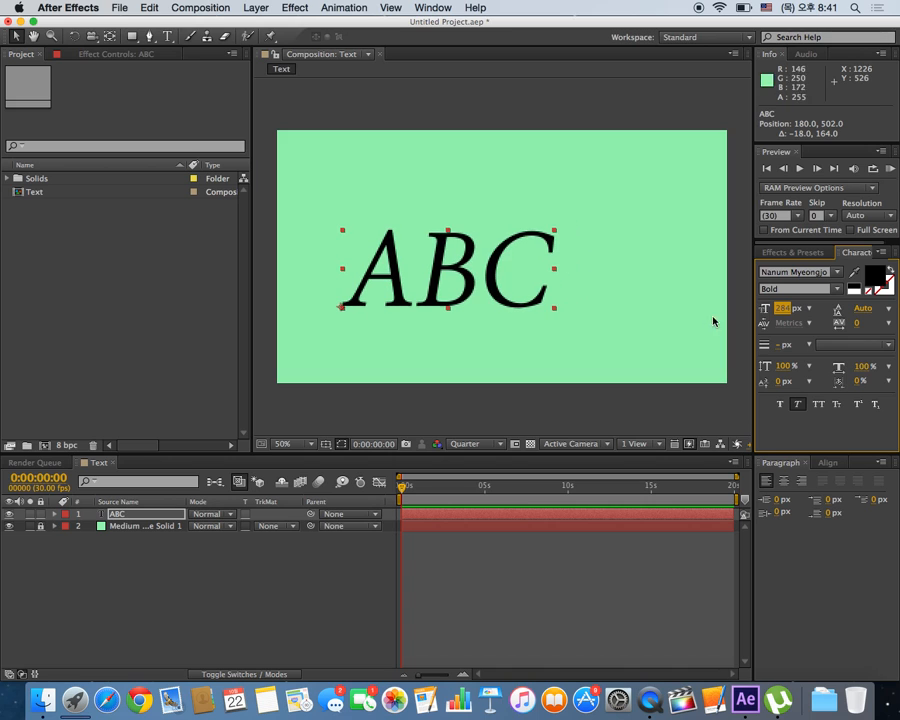
pyautogui.click(827, 463)
pyautogui.click(791, 494)
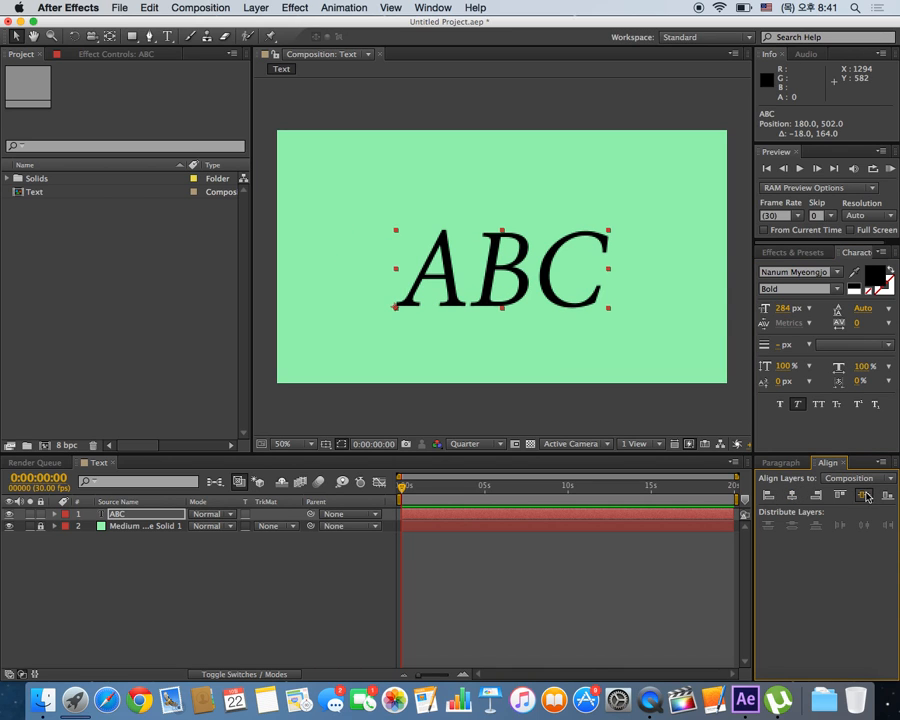
pyautogui.click(864, 494)
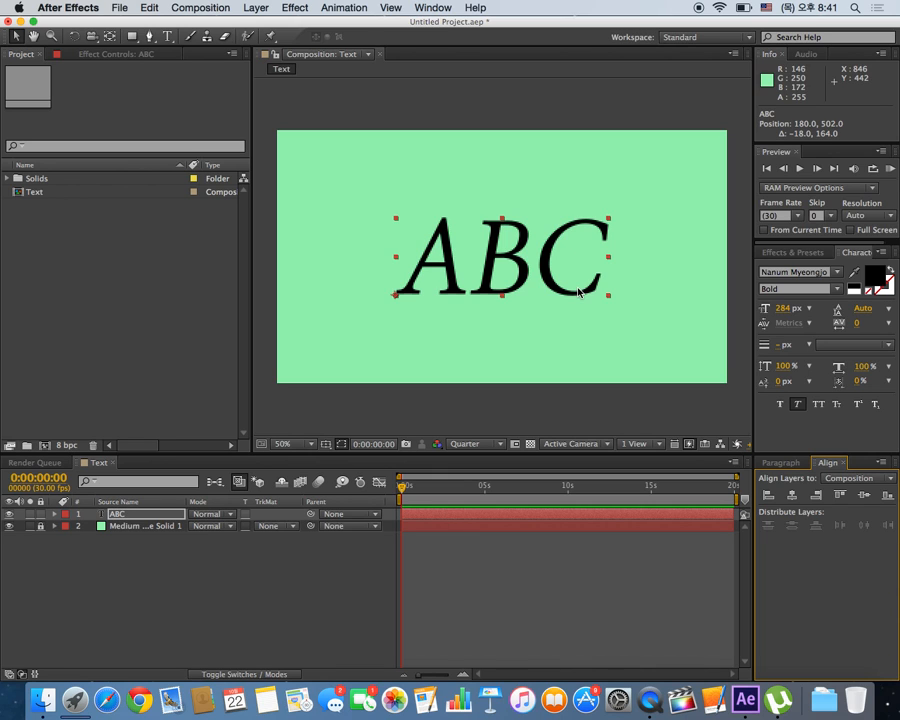
# Try the Center Spiral preset from the Animate In text presets on the ABC layer, preview it and undo it.
pyautogui.click(807, 252)
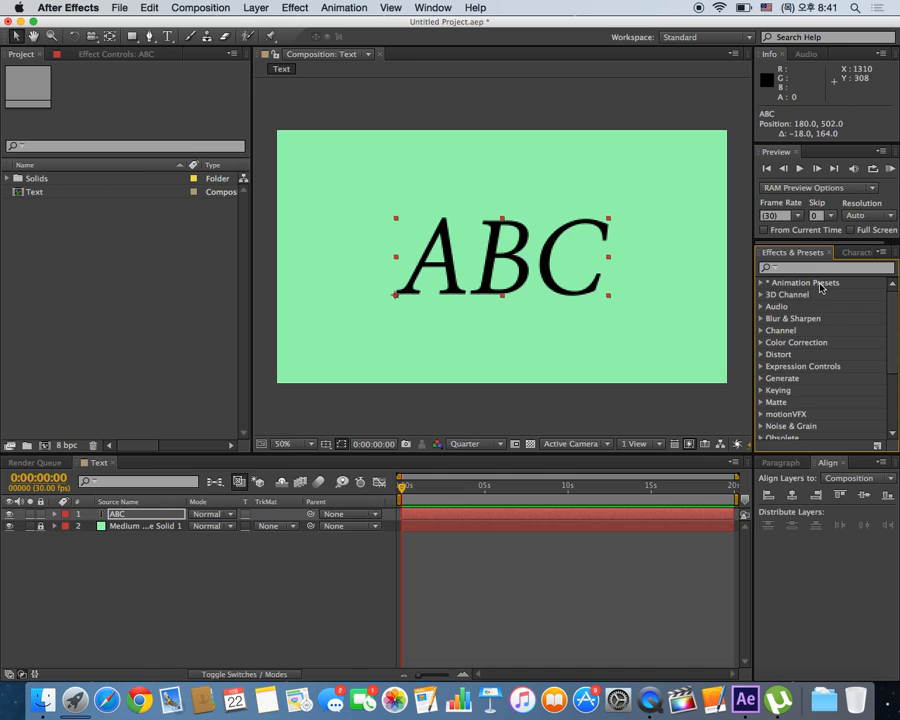
pyautogui.click(762, 284)
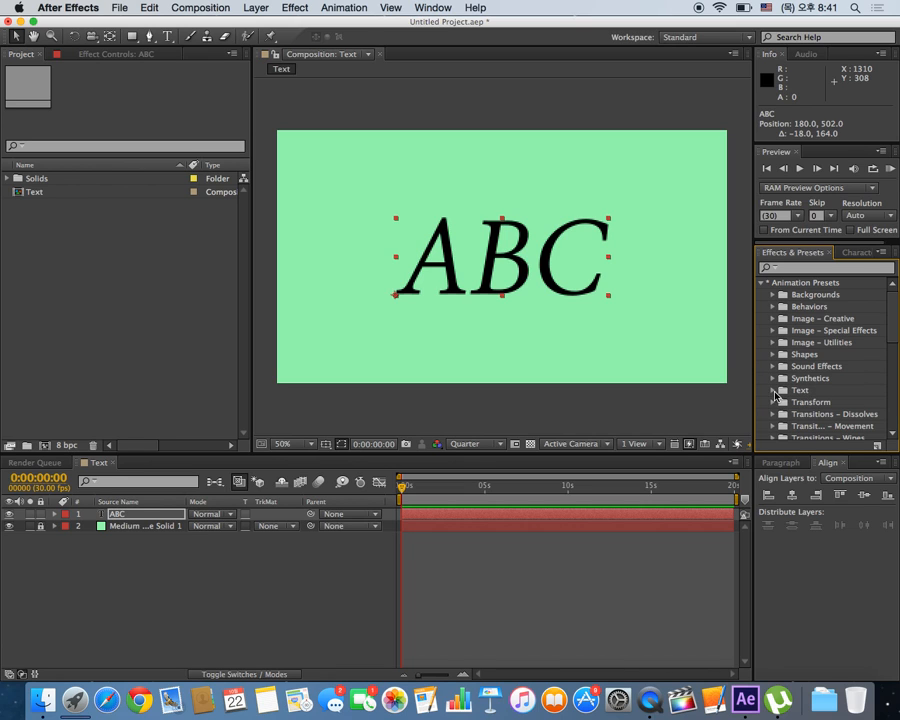
pyautogui.doubleClick(809, 390)
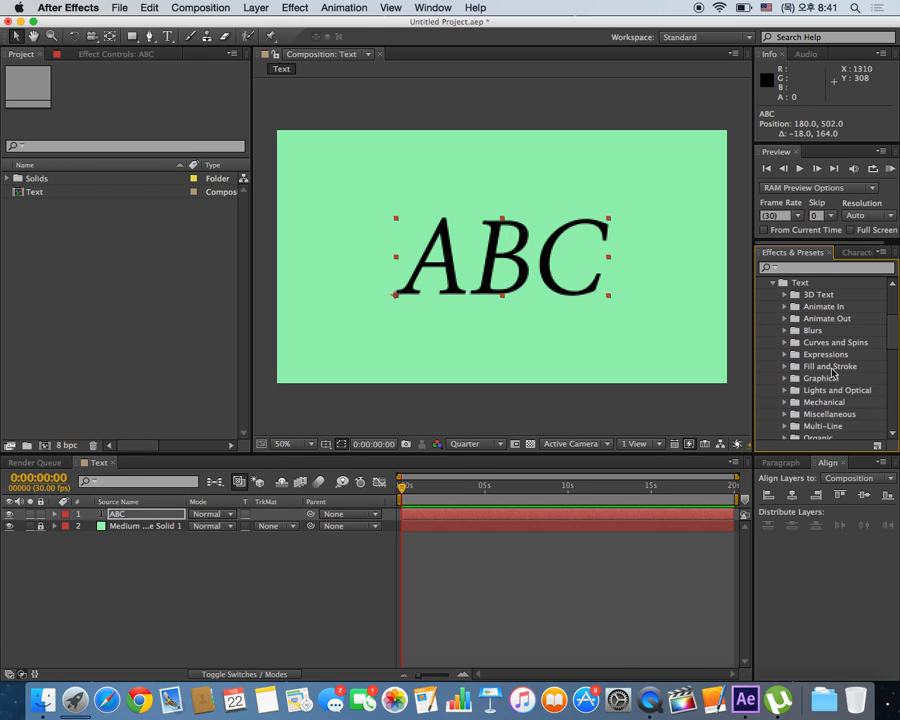
pyautogui.click(786, 307)
pyautogui.moveTo(838, 294); pyautogui.dragTo(532, 273)
pyautogui.press('space')
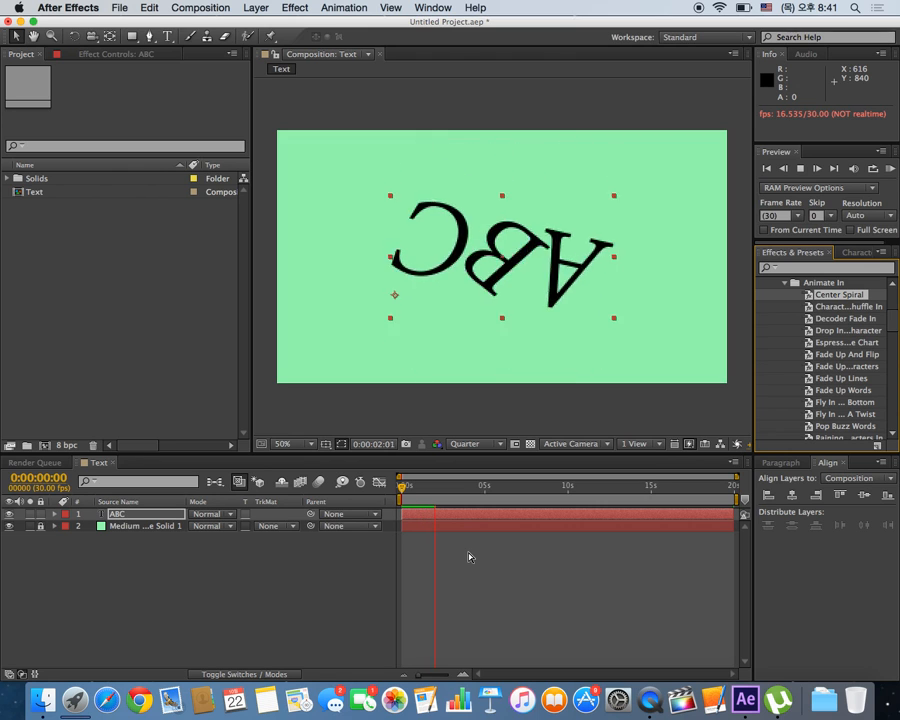
pyautogui.press('space')
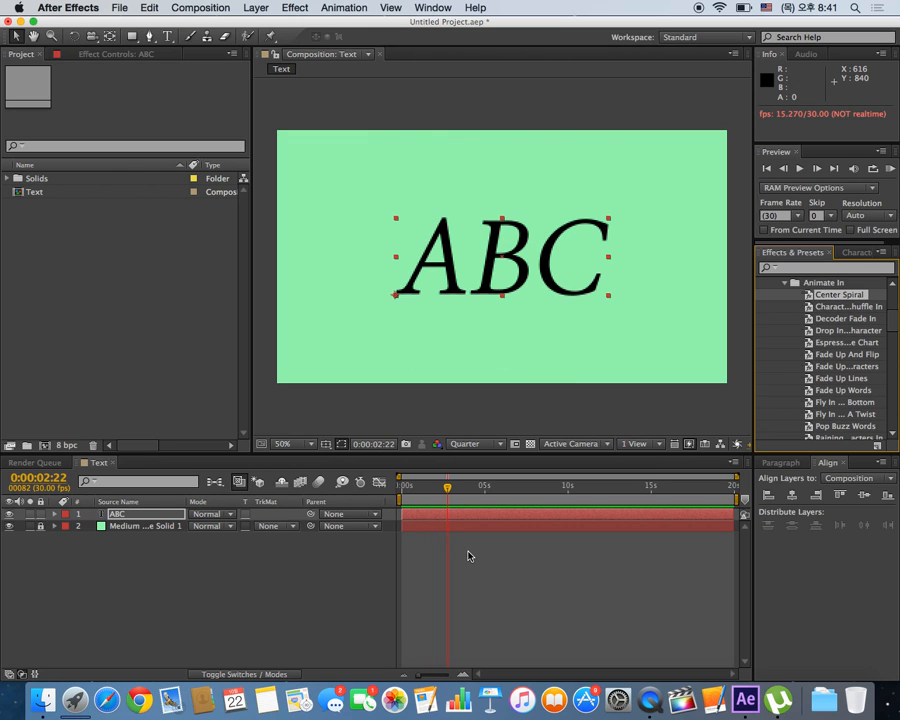
pyautogui.press('super+z')
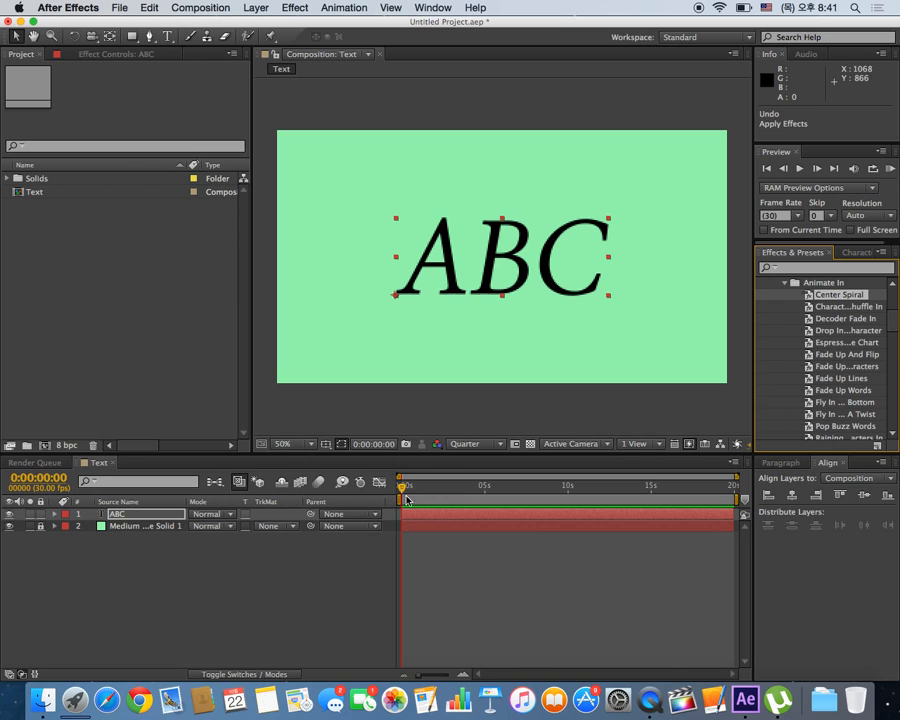
# Try the Decoder Fade In preset on the ABC layer from the first frame, preview it and undo it.
pyautogui.moveTo(405, 489)
pyautogui.mouseDown()
pyautogui.moveTo(432, 486)
pyautogui.moveTo(398, 486)
pyautogui.mouseUp()
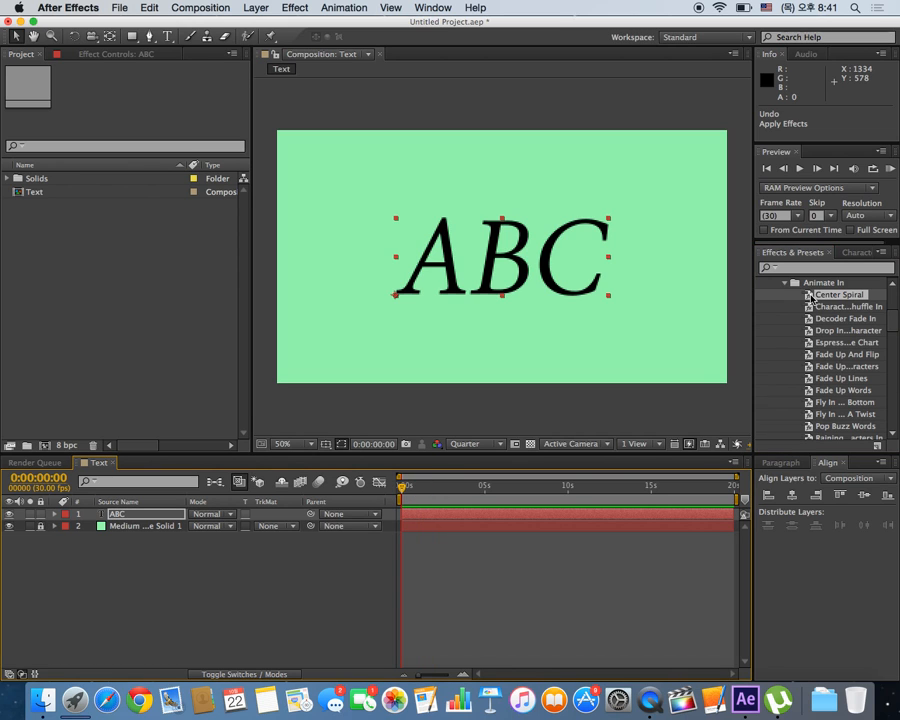
pyautogui.moveTo(829, 320); pyautogui.dragTo(560, 262)
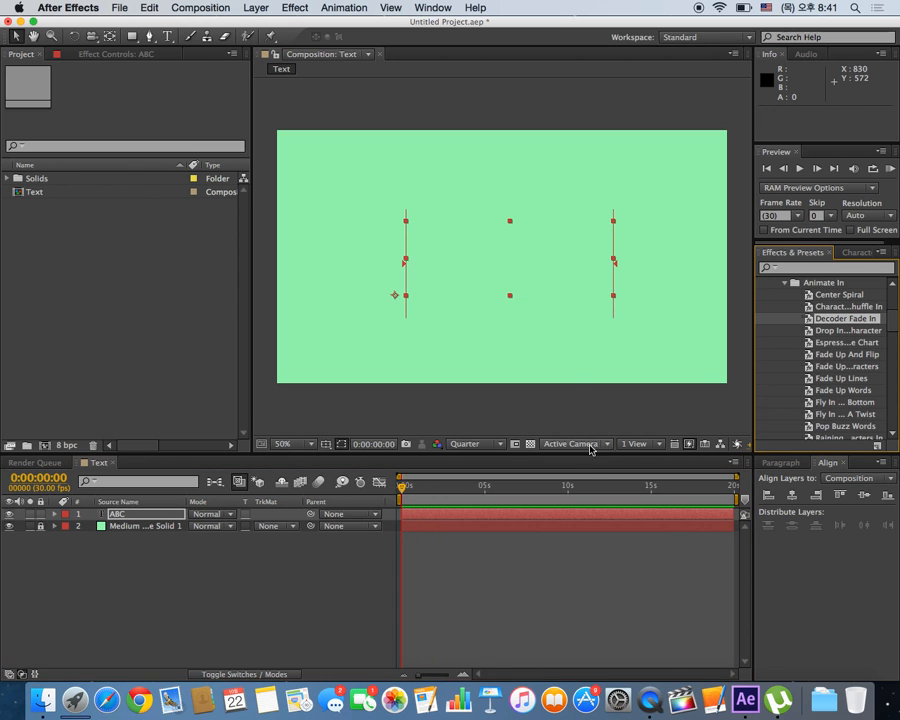
pyautogui.press('space')
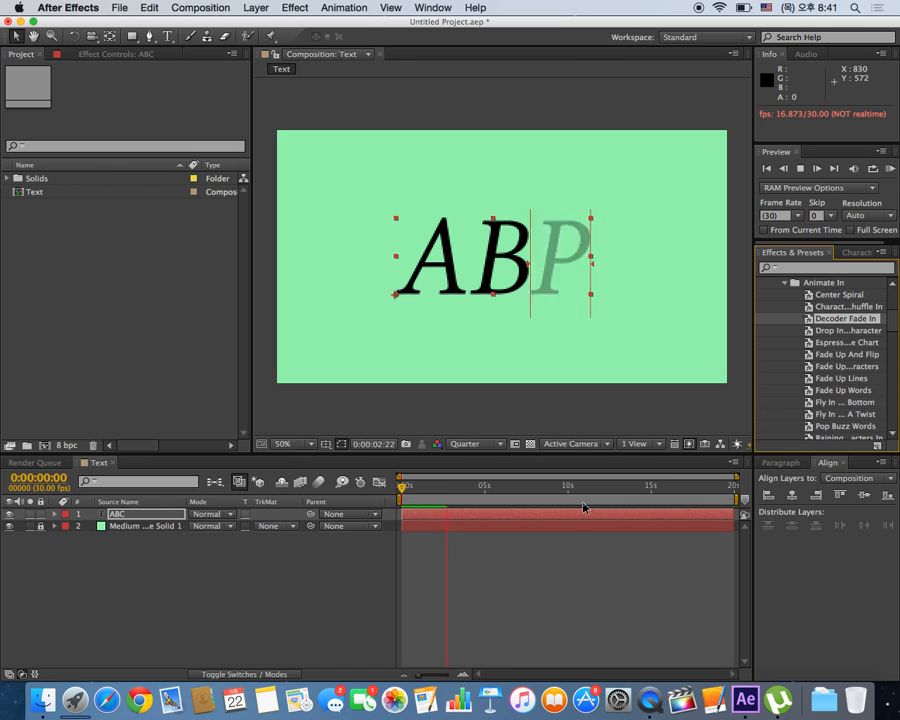
pyautogui.press('space')
pyautogui.press('super+z')
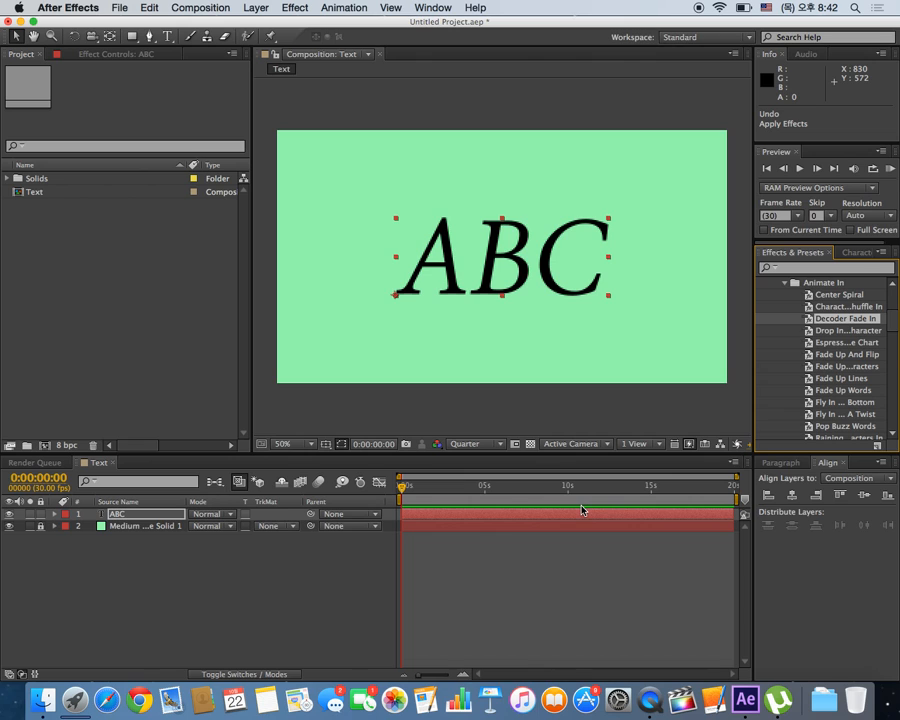
# Apply the Decoder Fade In preset to the ABC layer at 0:00:00:00 and reveal its animated keyframes.
pyautogui.moveTo(856, 324); pyautogui.dragTo(396, 488)
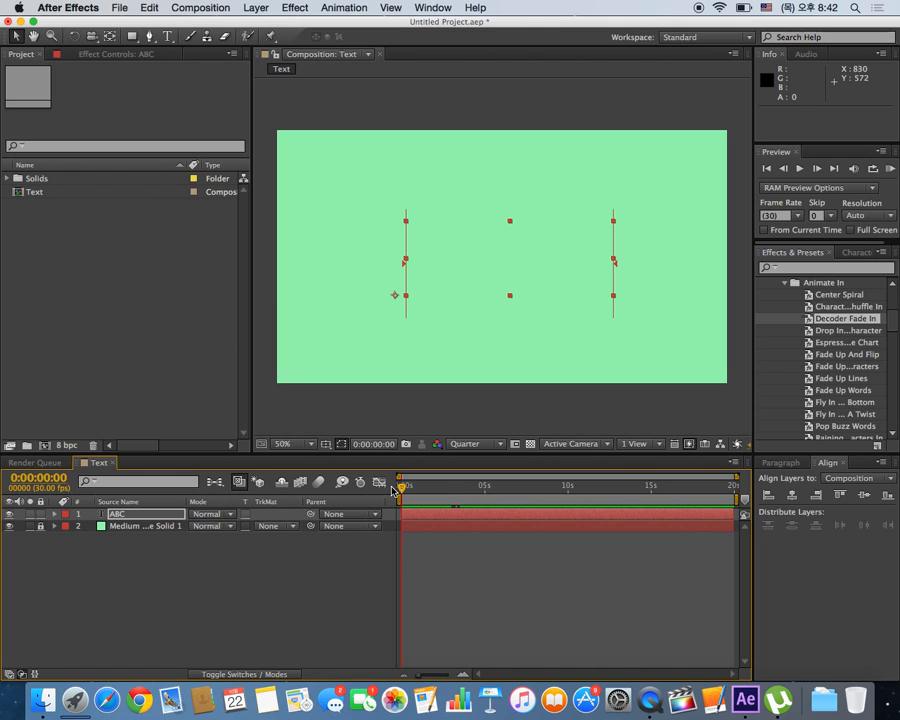
pyautogui.press('u')
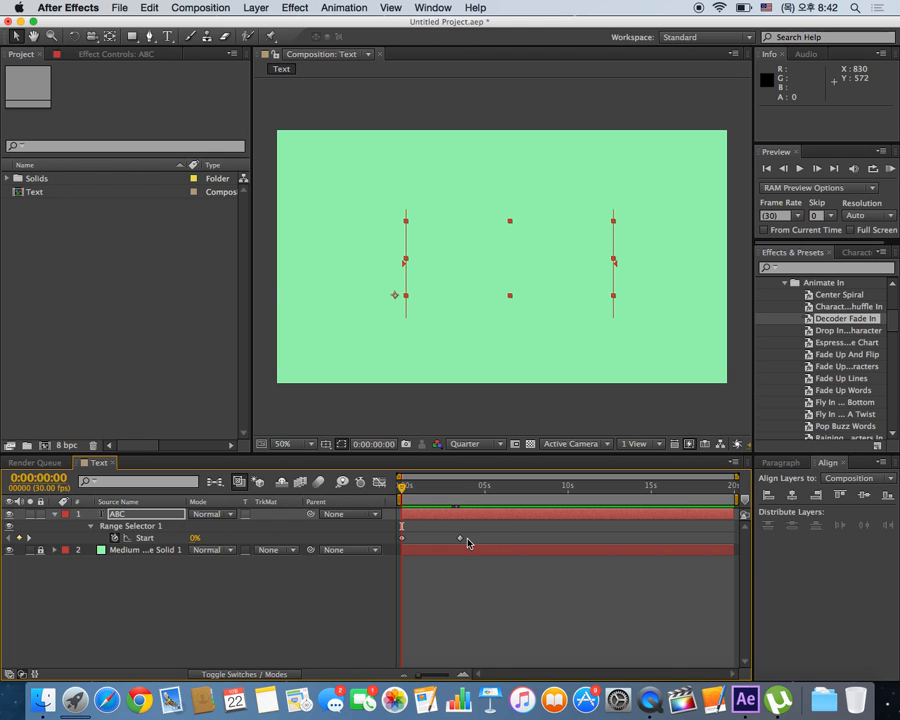
# Try moving the second Range Selector Start keyframe earlier, finally to 0:00:00:26, preview the faster fade-in and undo the keyframe moves.
pyautogui.moveTo(461, 540); pyautogui.dragTo(429, 540)
pyautogui.press('space')
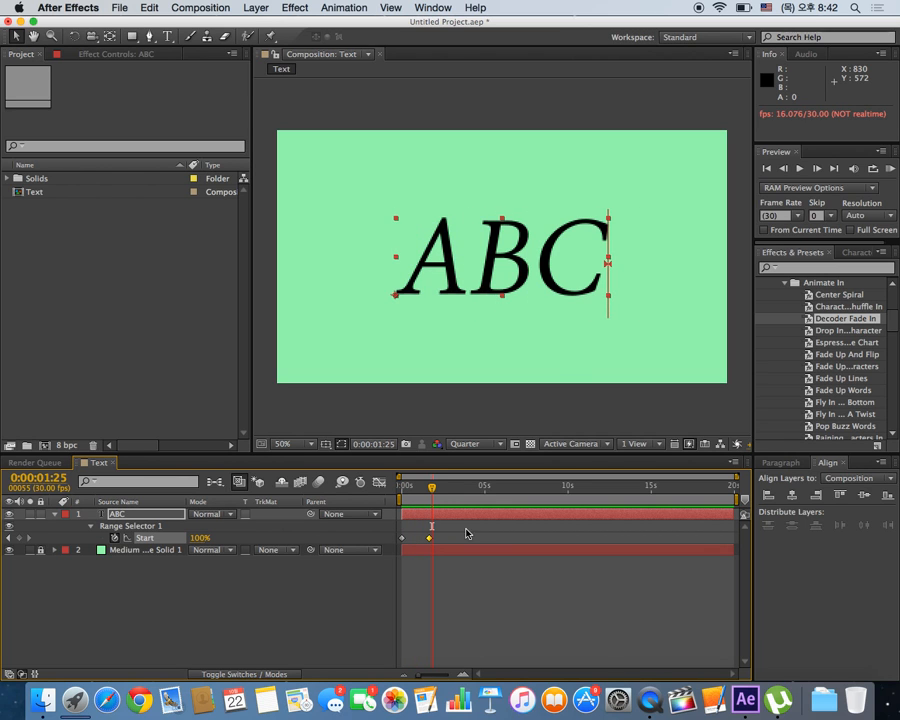
pyautogui.moveTo(430, 539); pyautogui.dragTo(415, 541)
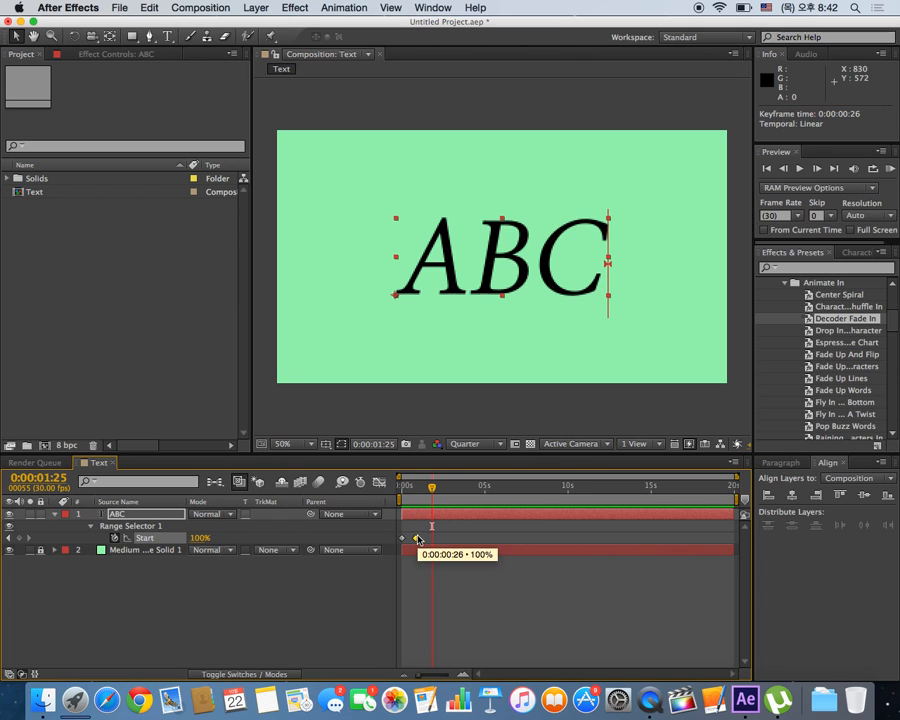
pyautogui.press('KP_0')
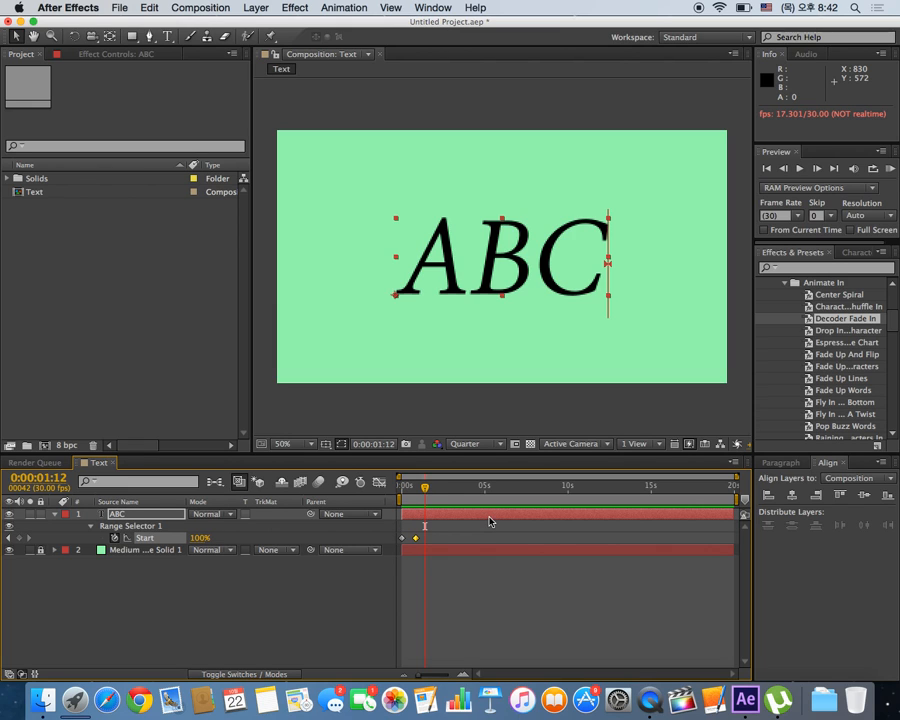
pyautogui.press('super+z')
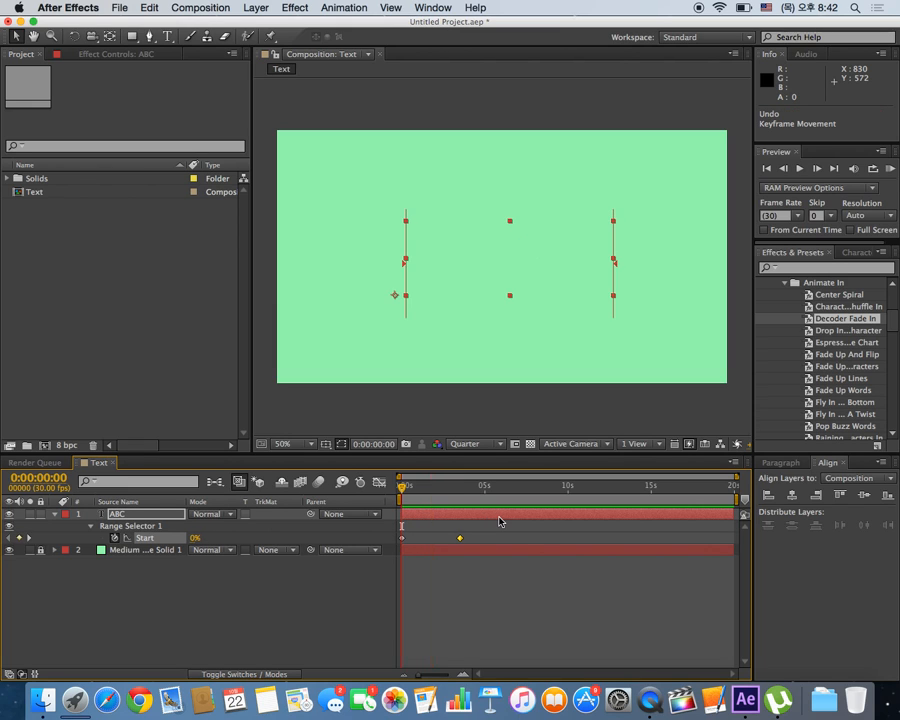
# Undo the Decoder Fade In preset on the ABC layer and expand the Blurs category of text presets.
pyautogui.press('super+z')
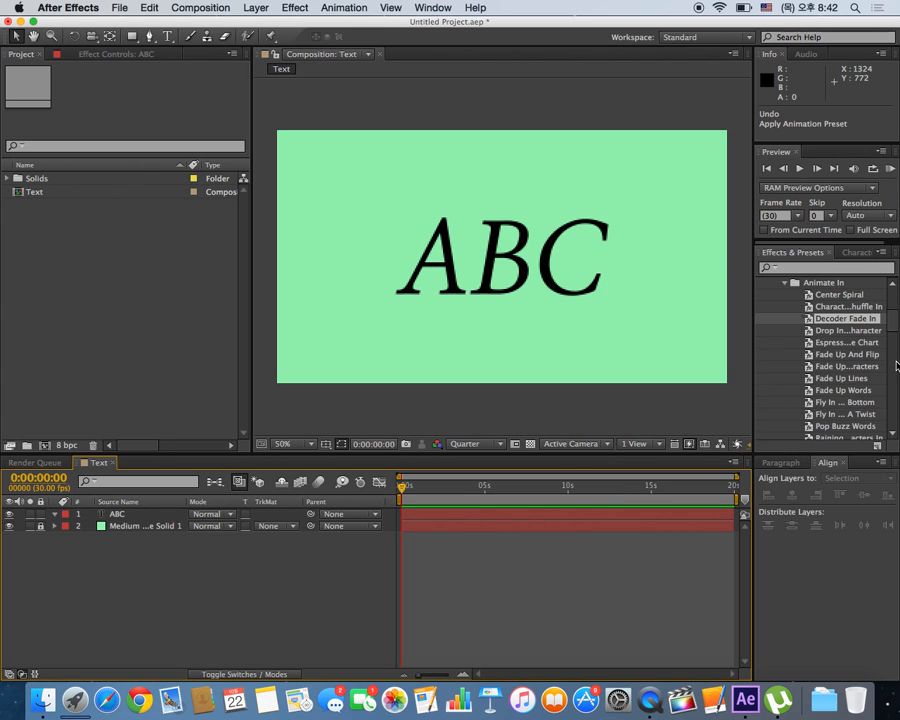
pyautogui.scroll(-10, 862, 366)
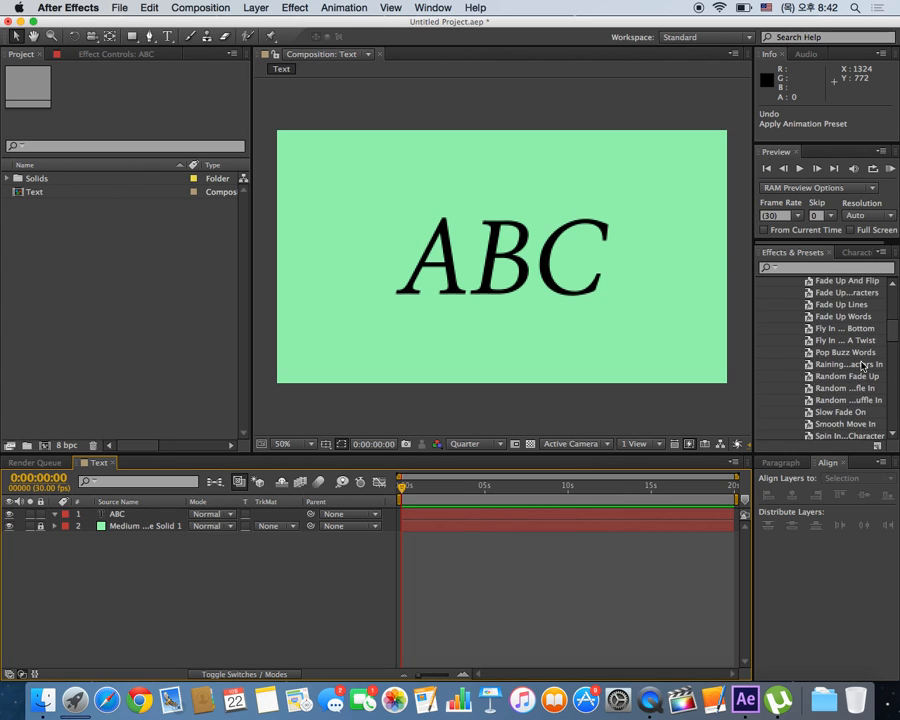
pyautogui.scroll(1, 830, 362)
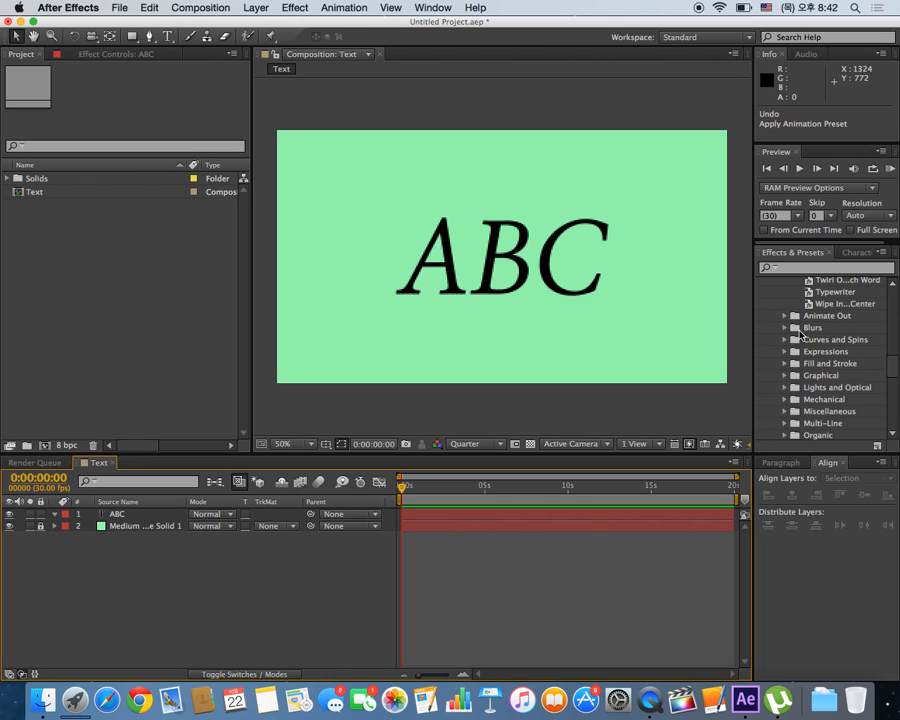
pyautogui.click(785, 329)
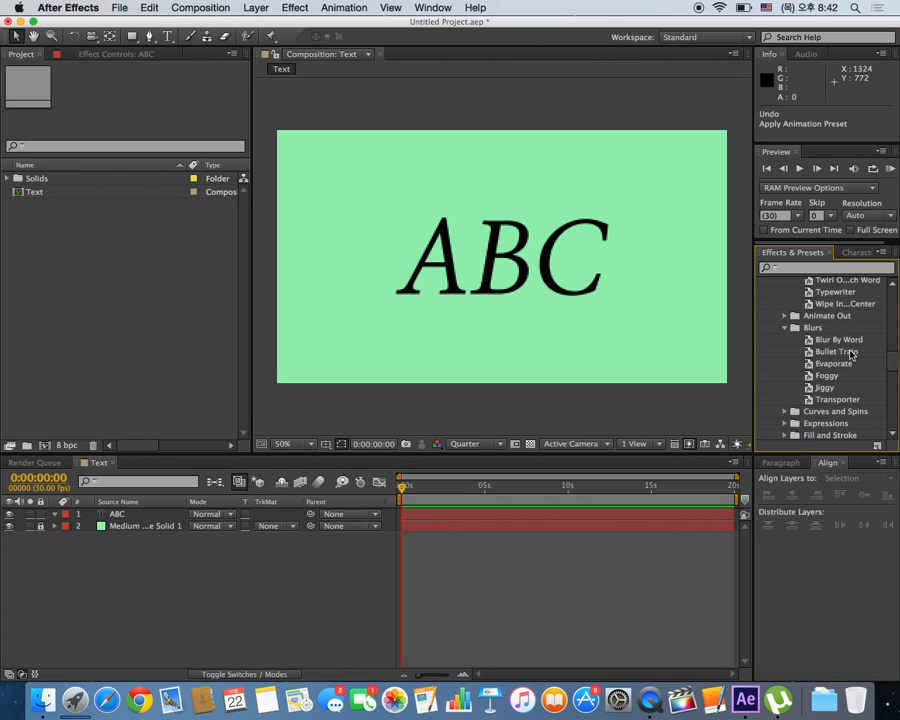
# Try the Blur By Word preset on the ABC layer from the first frame, preview it and undo it.
pyautogui.click(846, 341)
pyautogui.moveTo(848, 343); pyautogui.dragTo(452, 218)
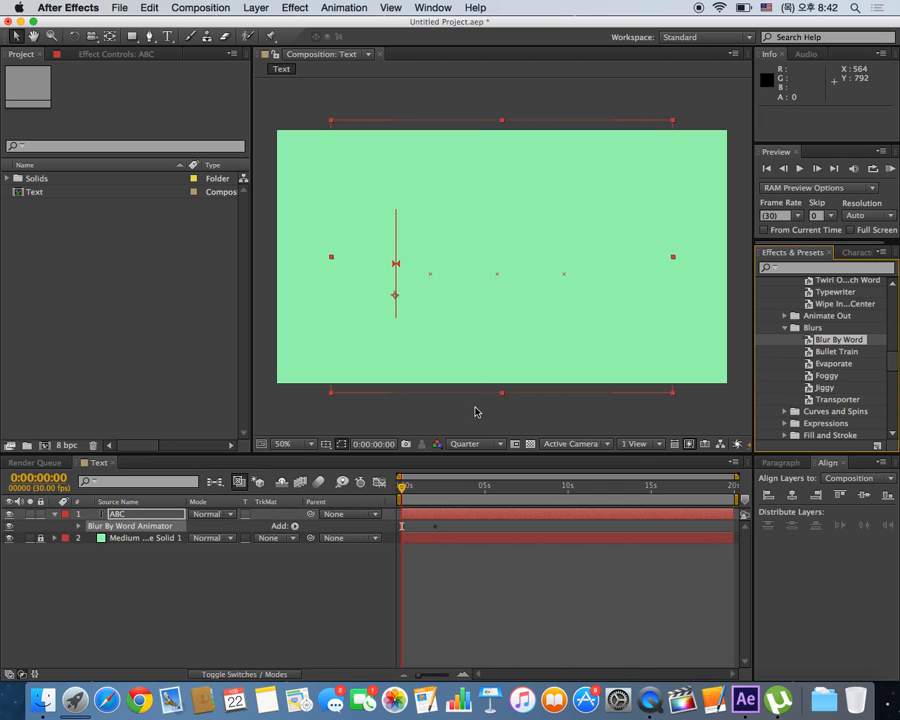
pyautogui.press('space')
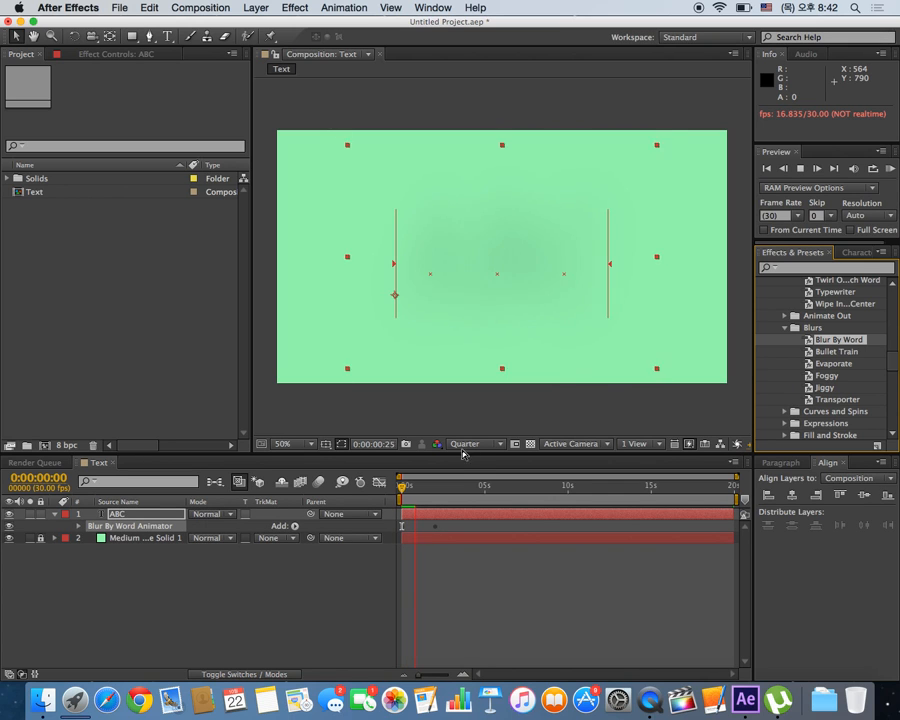
pyautogui.press('space')
pyautogui.press('space')
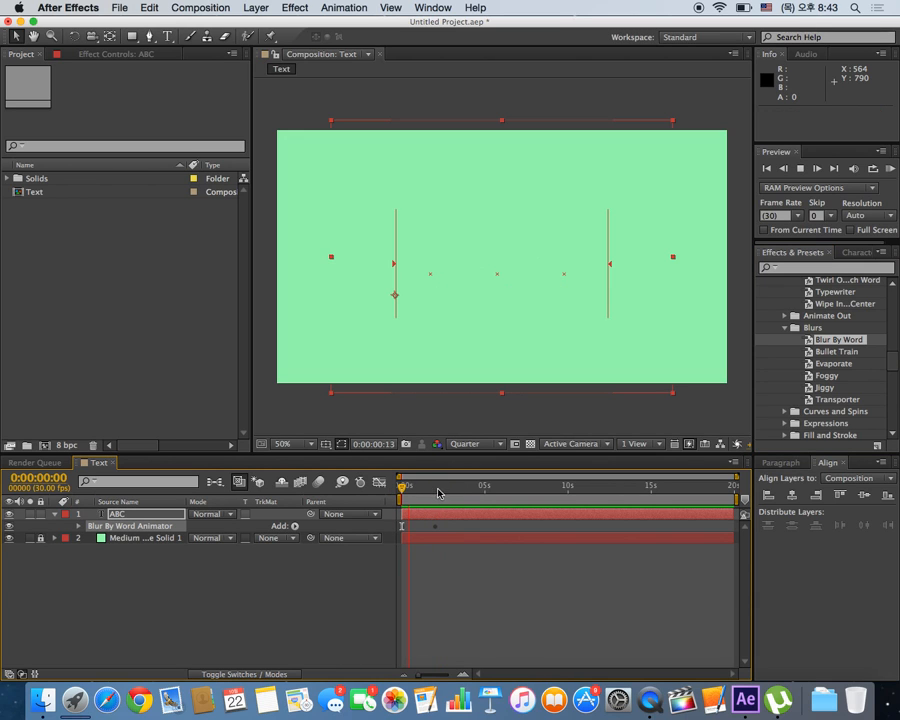
pyautogui.press('space')
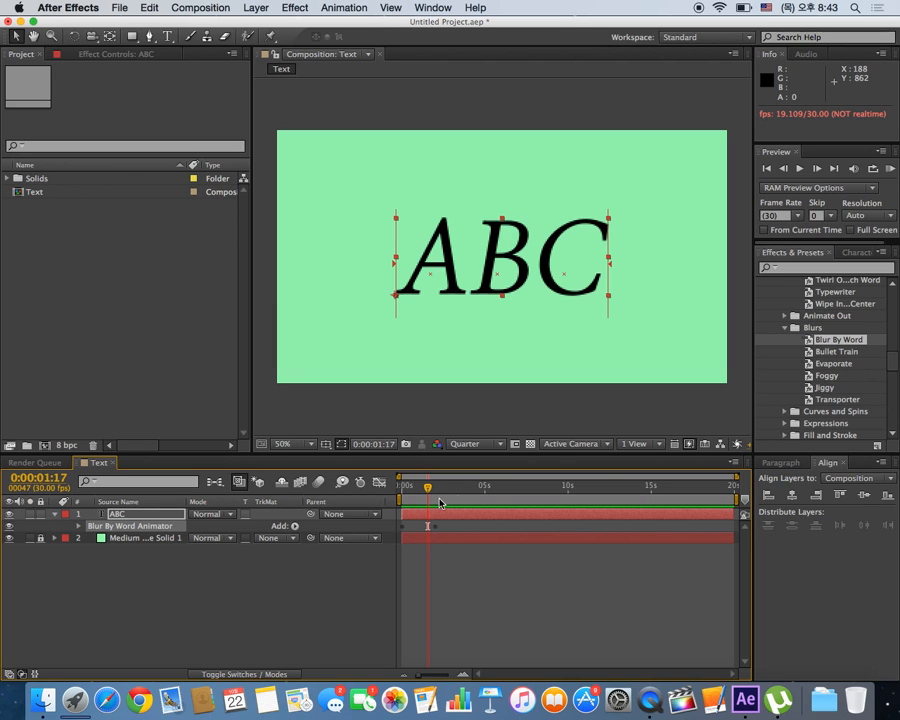
pyautogui.press('super+z')
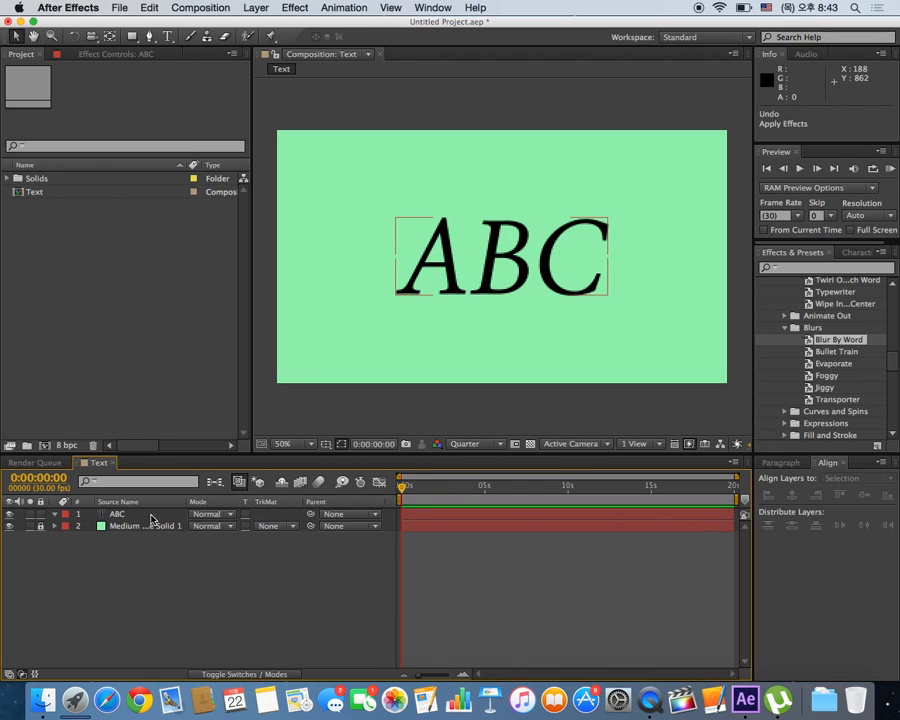
# Expand the ABC layer's Text properties and examine its Path Options, More Options and available Path choices.
pyautogui.click(55, 514)
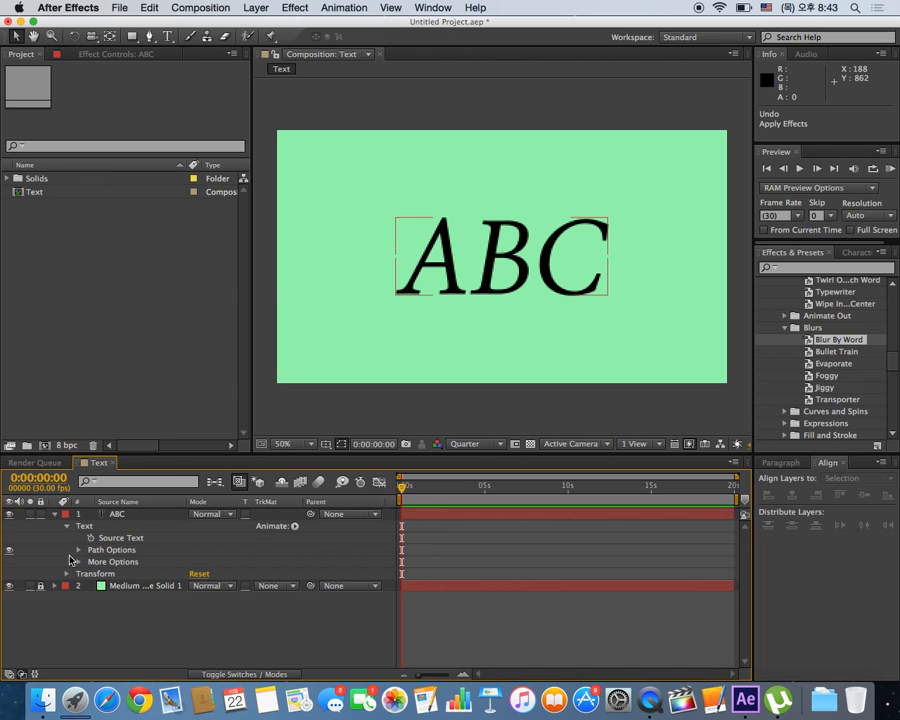
pyautogui.click(67, 526)
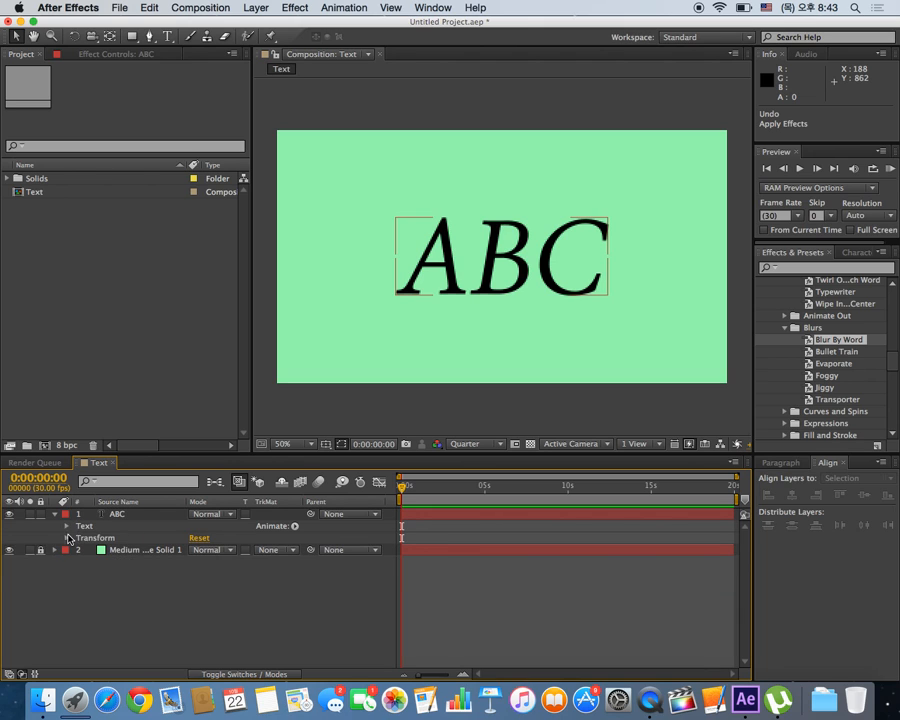
pyautogui.click(67, 526)
pyautogui.click(79, 550)
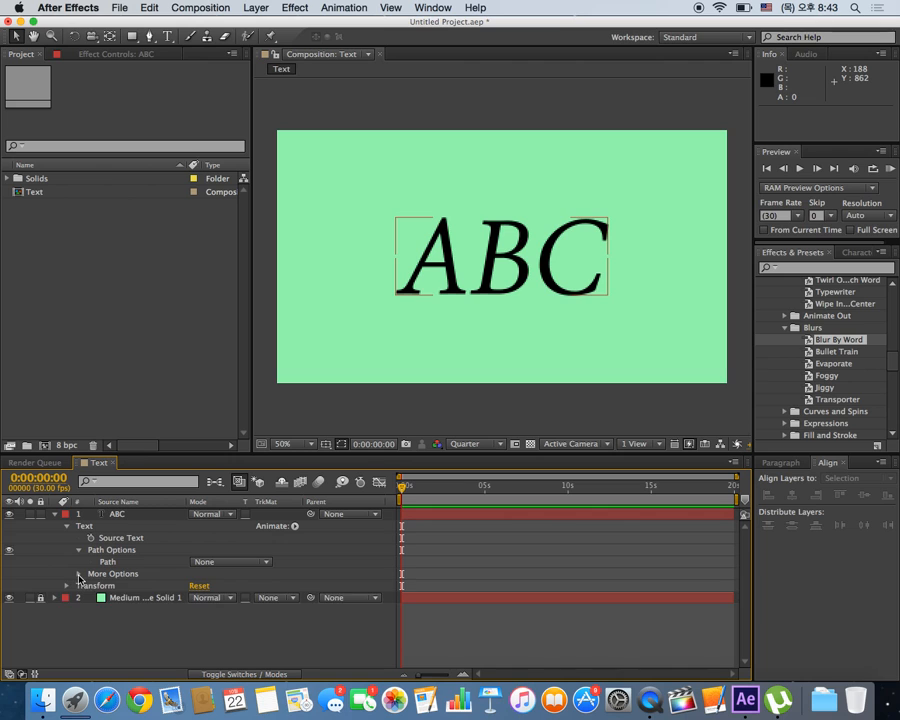
pyautogui.click(79, 574)
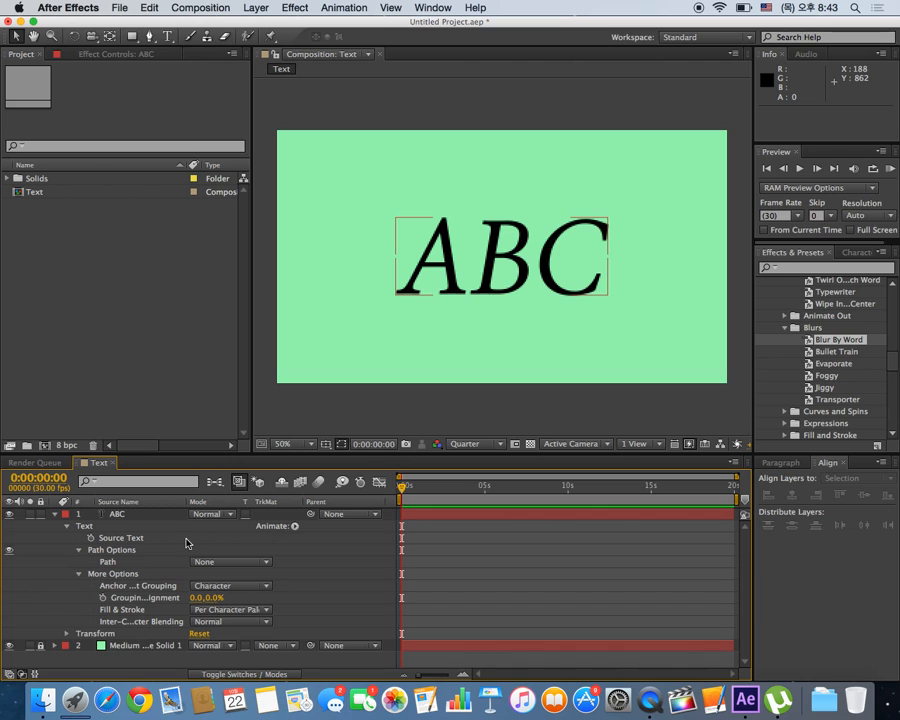
pyautogui.click(126, 554)
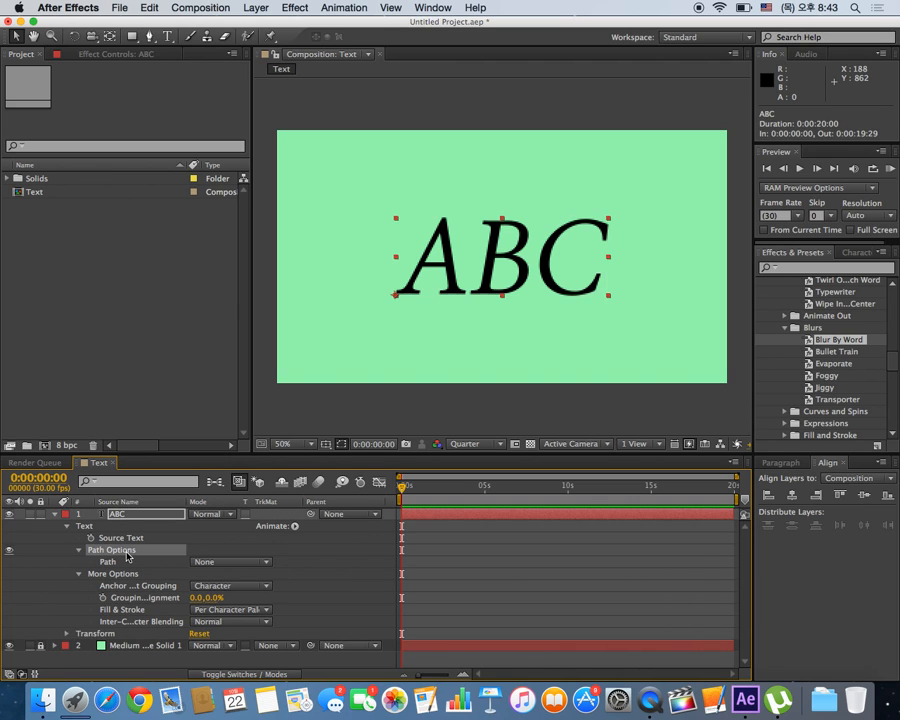
pyautogui.click(245, 567)
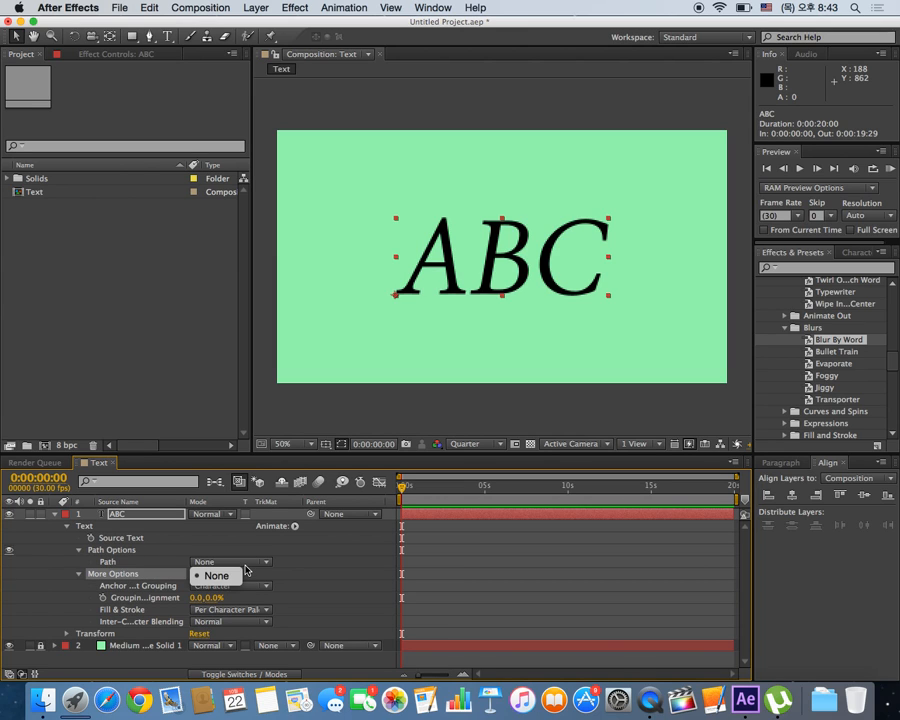
pyautogui.click(216, 576)
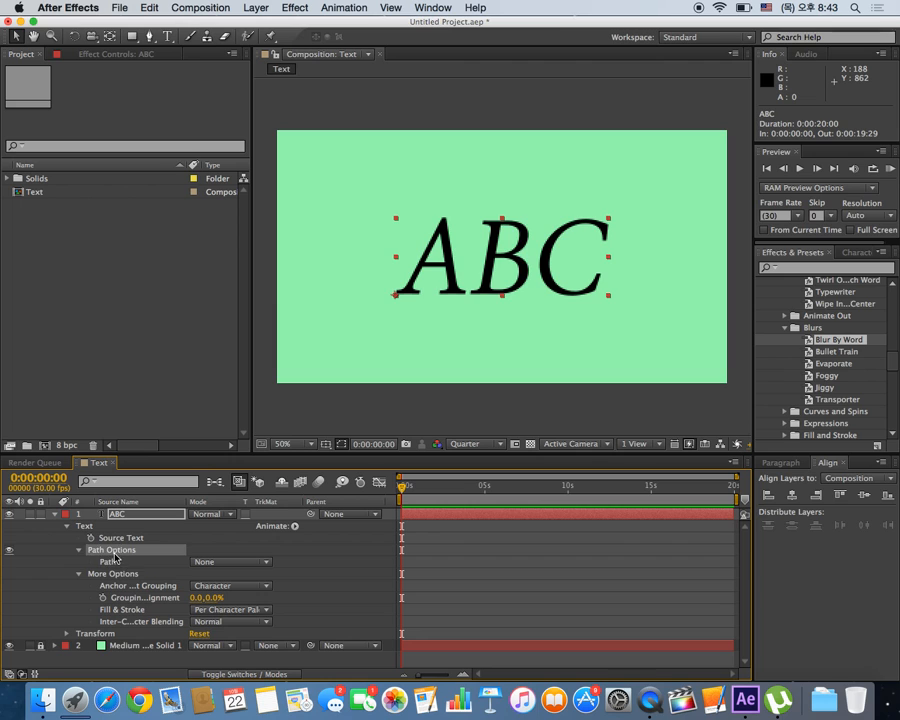
pyautogui.click(105, 574)
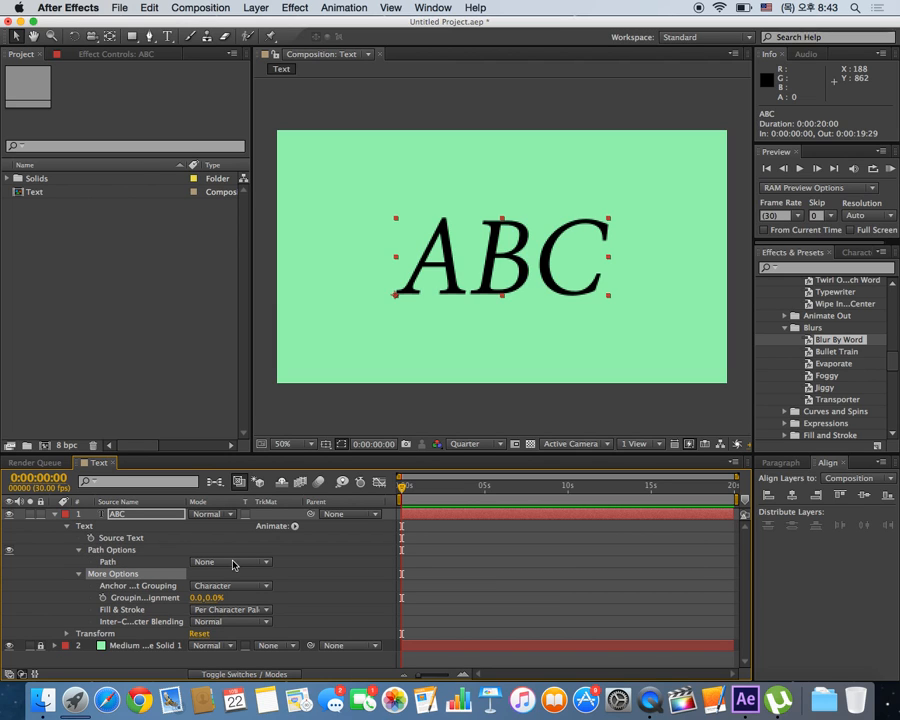
# Add a Tracking animator to the ABC text and keyframe its Tracking Amount at 857 at 0:00:00:00.
pyautogui.click(87, 528)
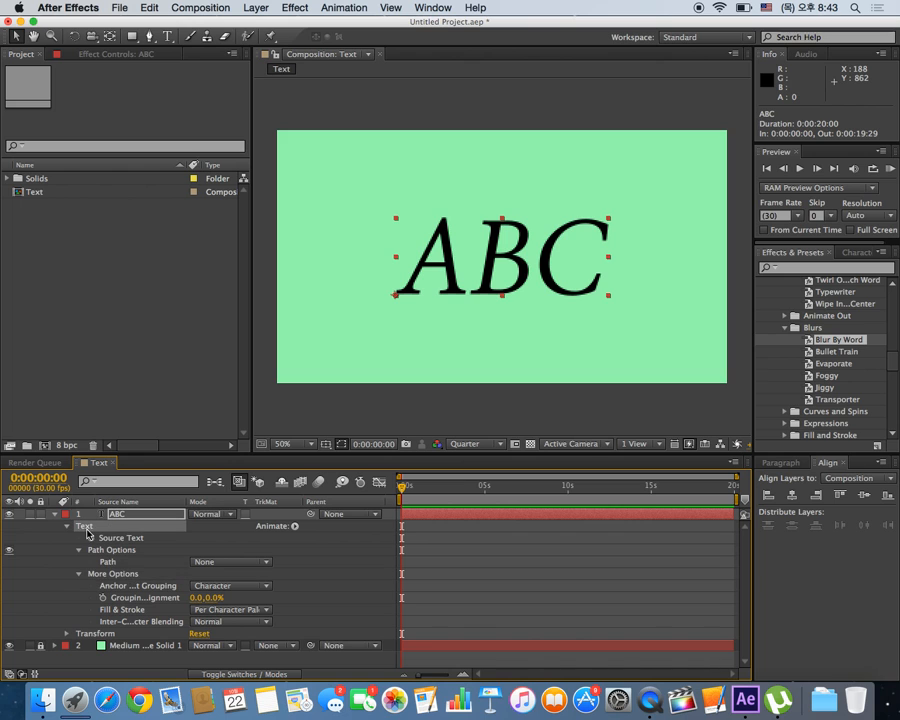
pyautogui.click(295, 526)
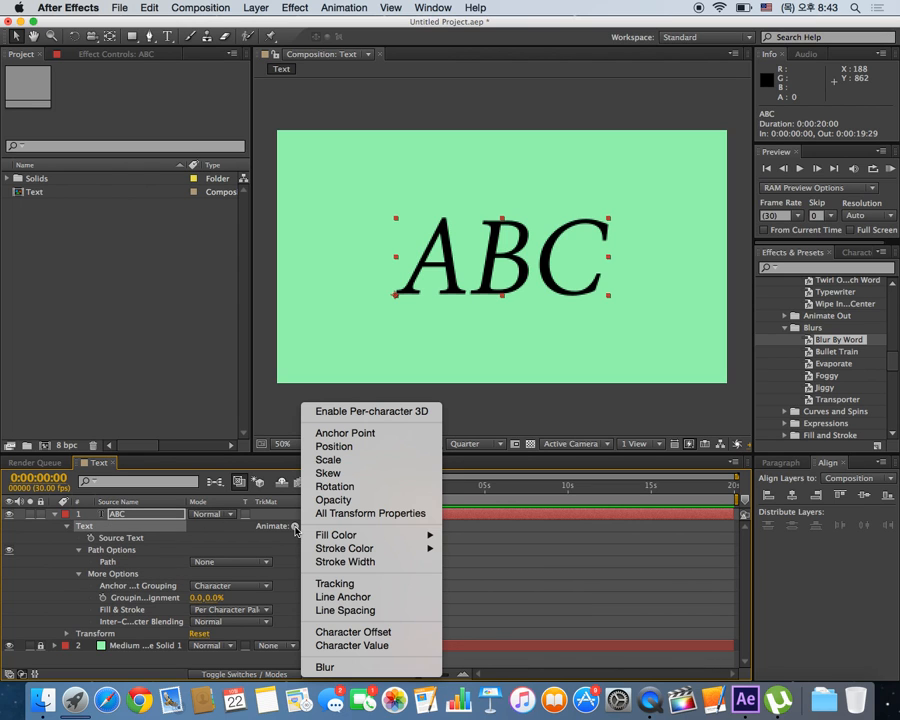
pyautogui.click(362, 585)
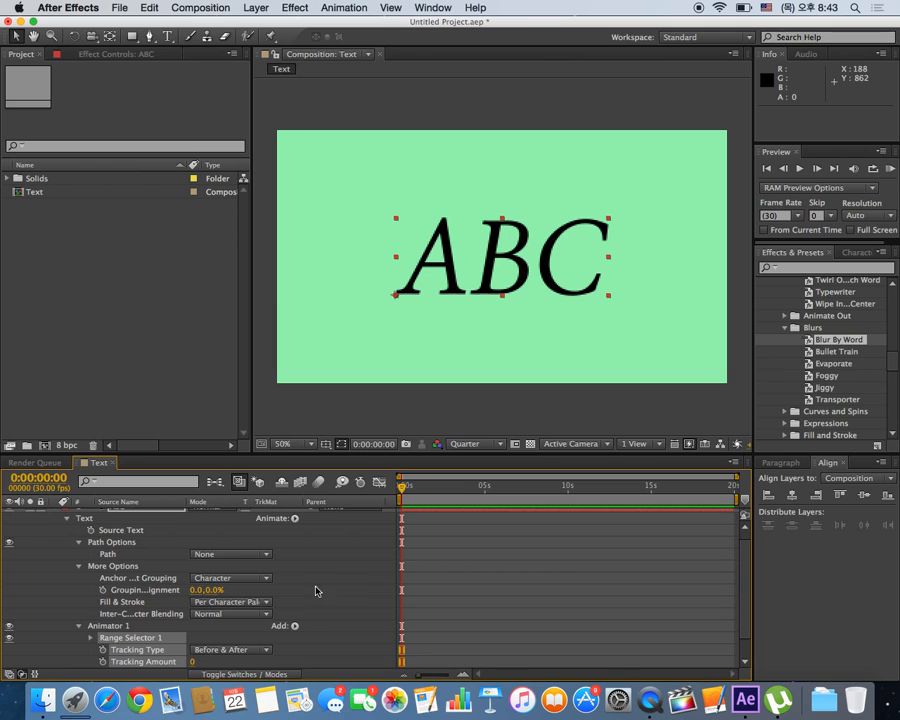
pyautogui.scroll(-1, 173, 607)
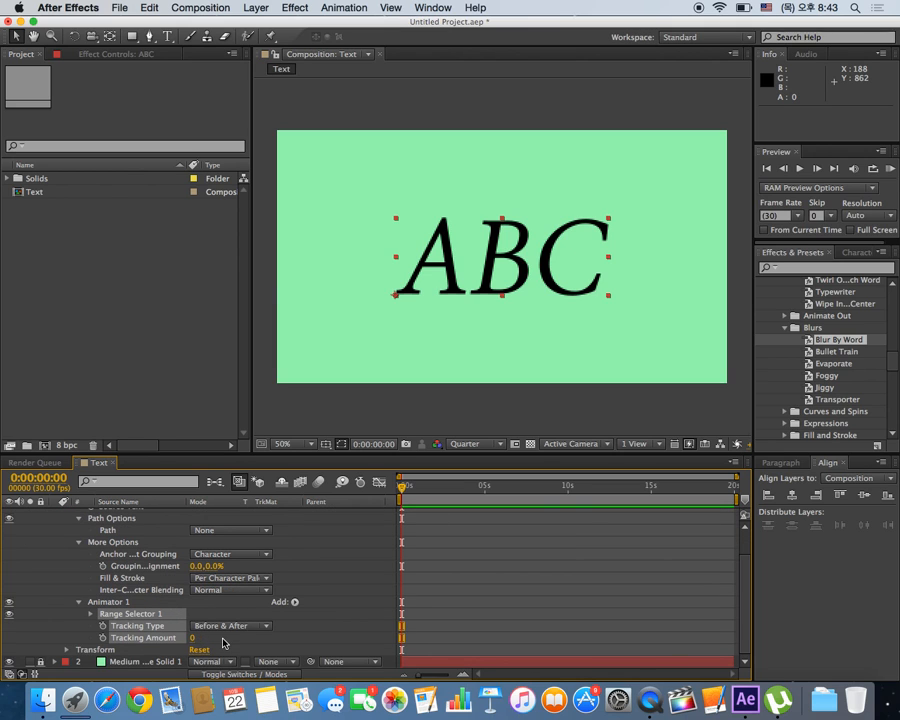
pyautogui.moveTo(193, 638); pyautogui.dragTo(718, 590)
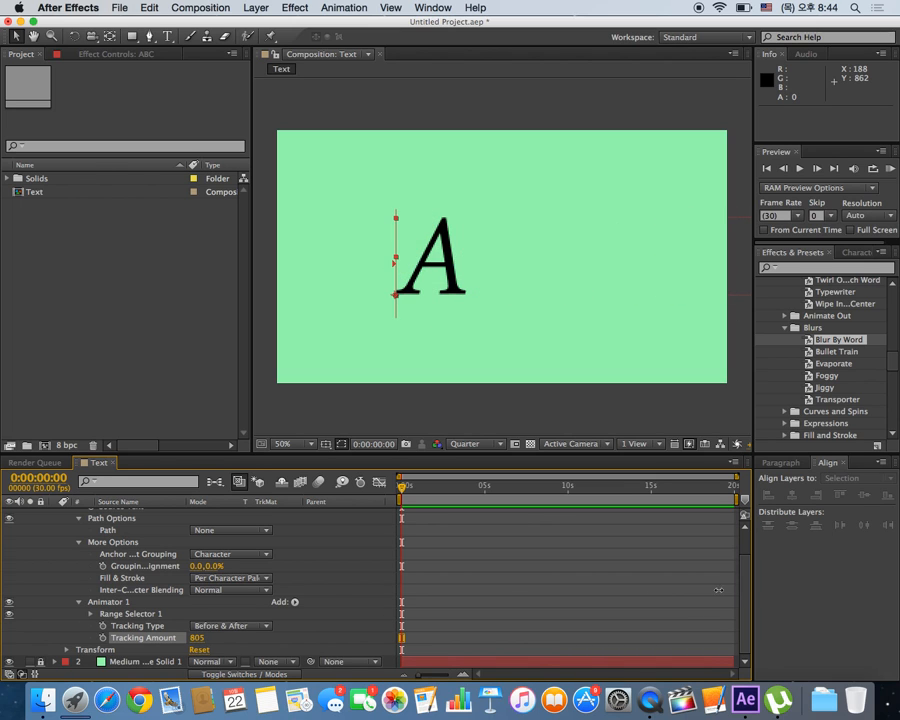
pyautogui.click(102, 637)
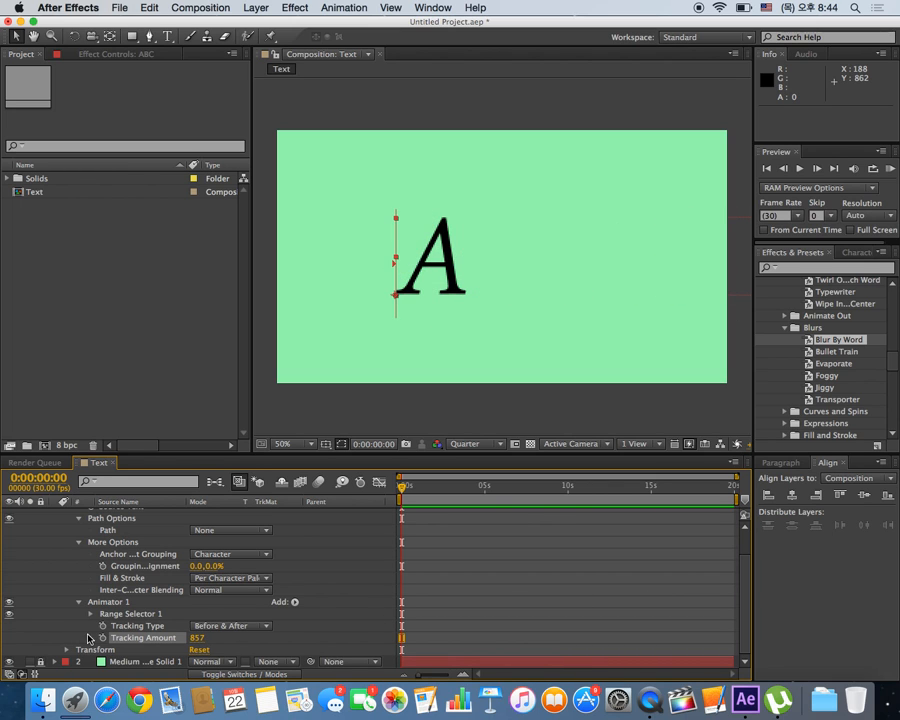
# Keyframe the Tracking Amount at -268 at 0:00:00:15 so the letters overlap in reversed order.
pyautogui.moveTo(402, 488); pyautogui.dragTo(413, 491)
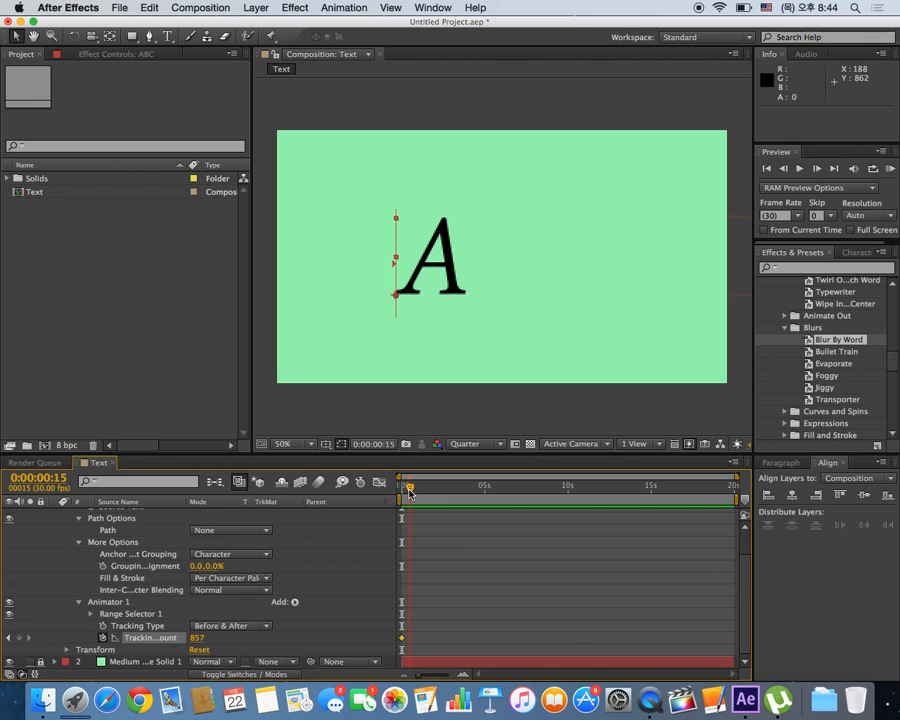
pyautogui.moveTo(201, 640); pyautogui.dragTo(290, 640)
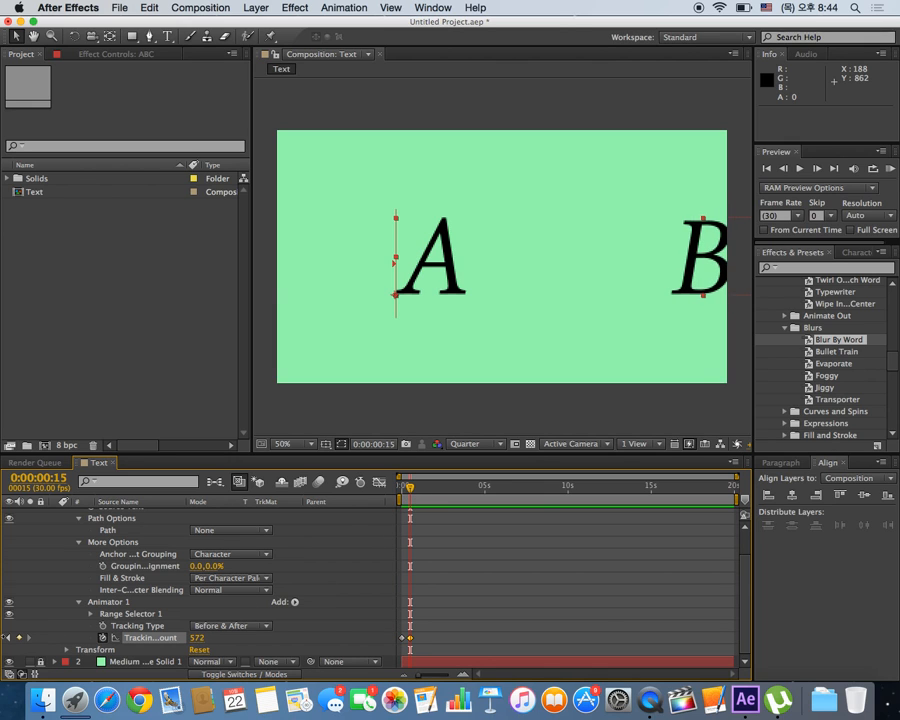
pyautogui.moveTo(203, 639); pyautogui.dragTo(29, 638)
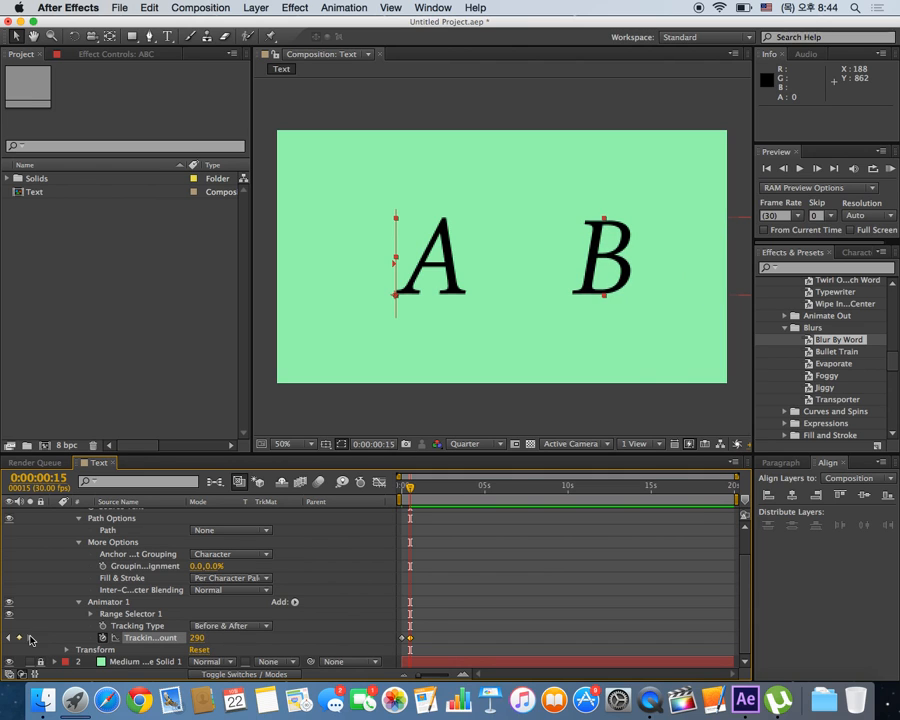
pyautogui.moveTo(209, 636); pyautogui.dragTo(140, 637)
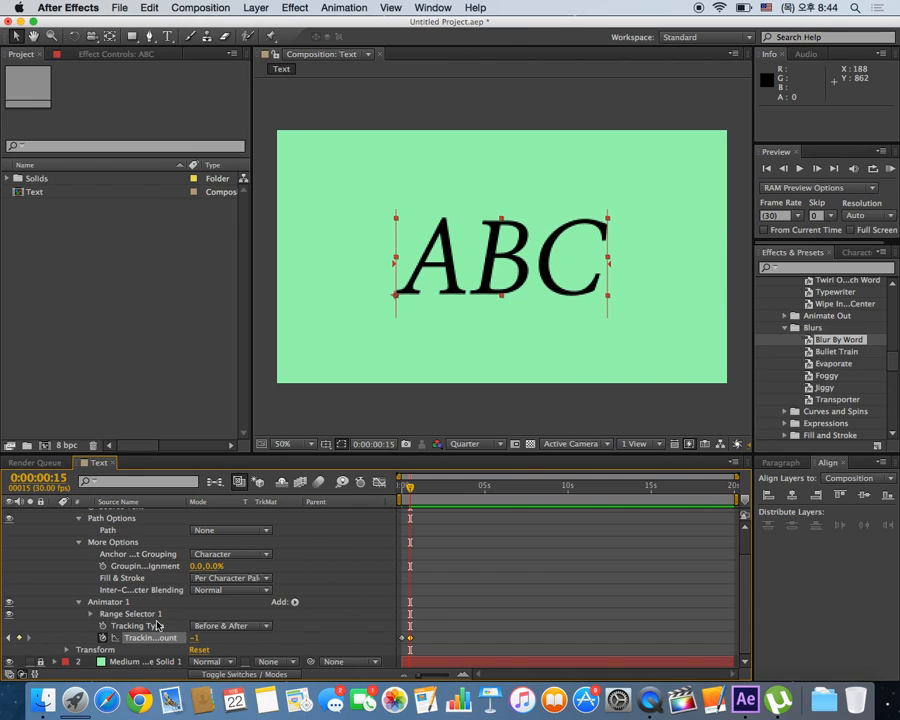
pyautogui.moveTo(210, 632); pyautogui.dragTo(147, 637)
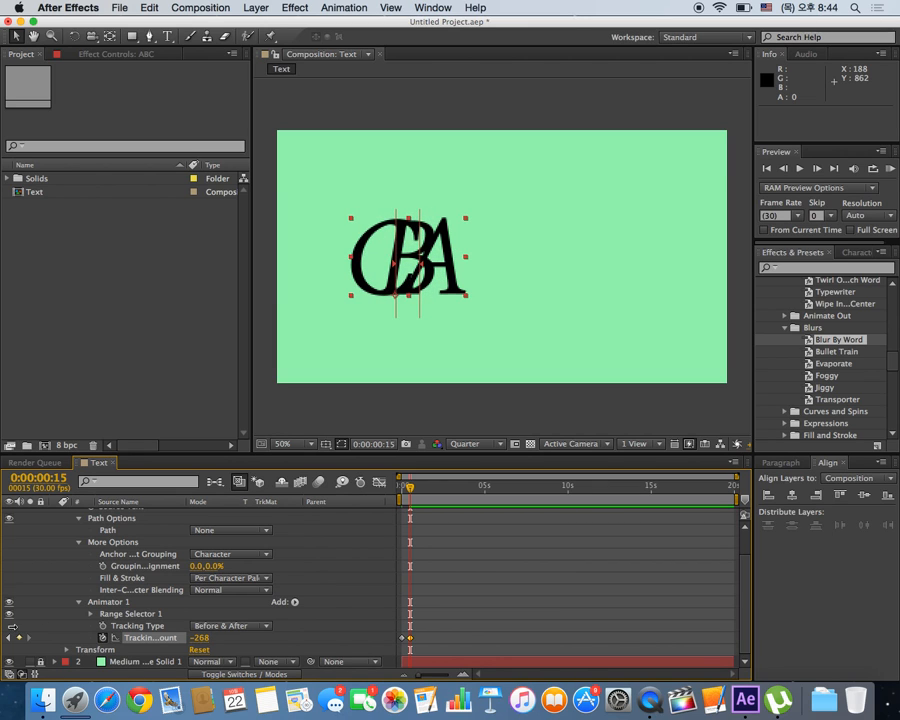
# Keyframe the Tracking Amount at 7 at 0:00:00:22 and preview the tracking animation from the beginning.
pyautogui.moveTo(413, 488); pyautogui.dragTo(416, 488)
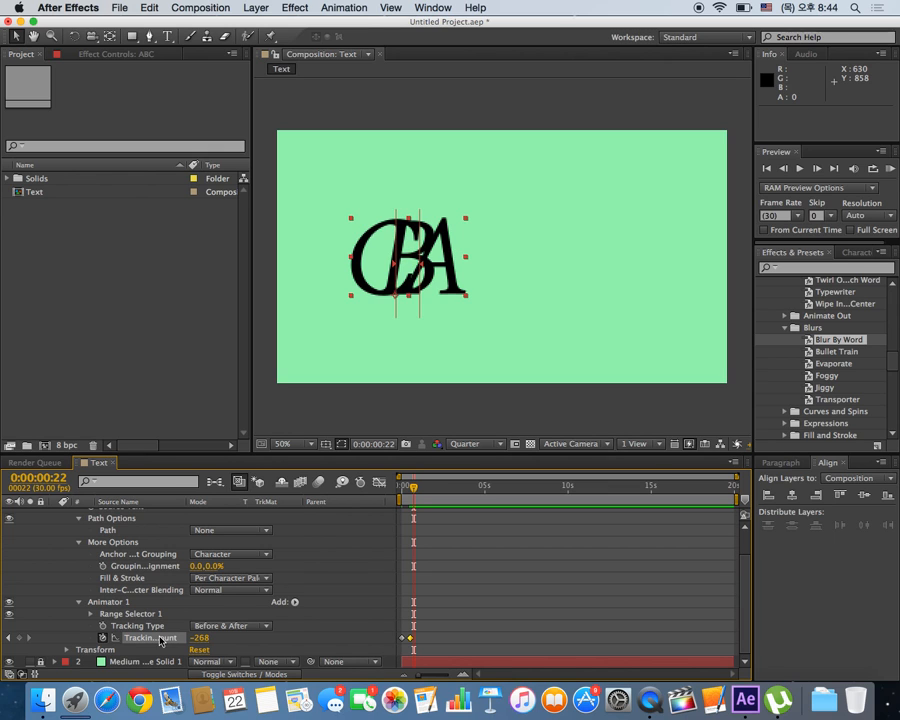
pyautogui.press('super+z')
pyautogui.moveTo(381, 632); pyautogui.dragTo(388, 636)
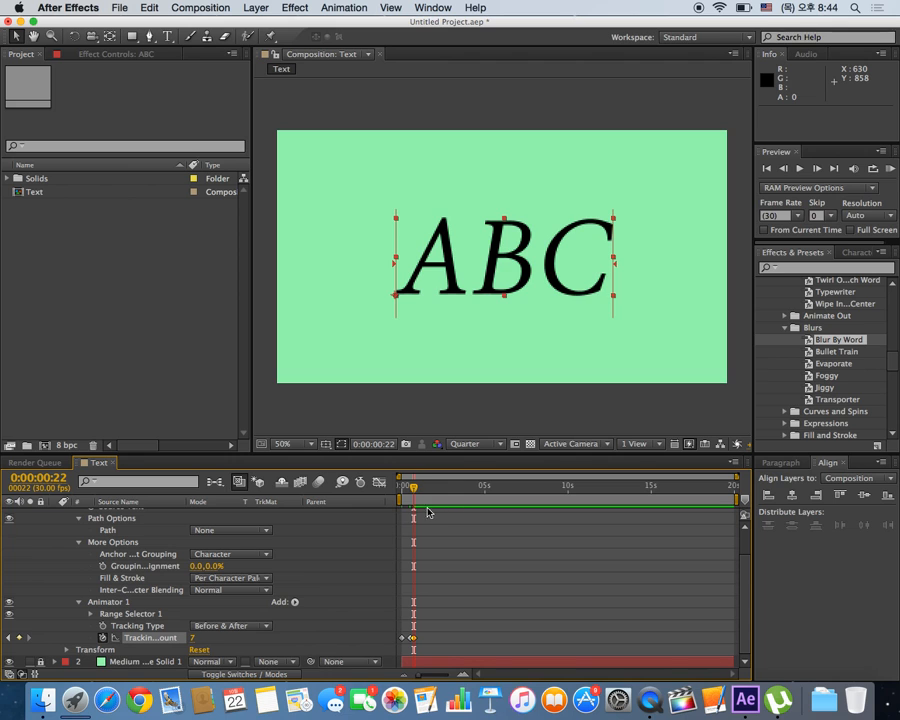
pyautogui.moveTo(418, 496); pyautogui.dragTo(305, 500)
pyautogui.press('space')
pyautogui.press('space')
# Show the Tracking Amount curve in the Graph Editor and apply Easy Ease to all three of its keyframes.
pyautogui.moveTo(438, 618); pyautogui.dragTo(353, 659)
pyautogui.click(379, 482)
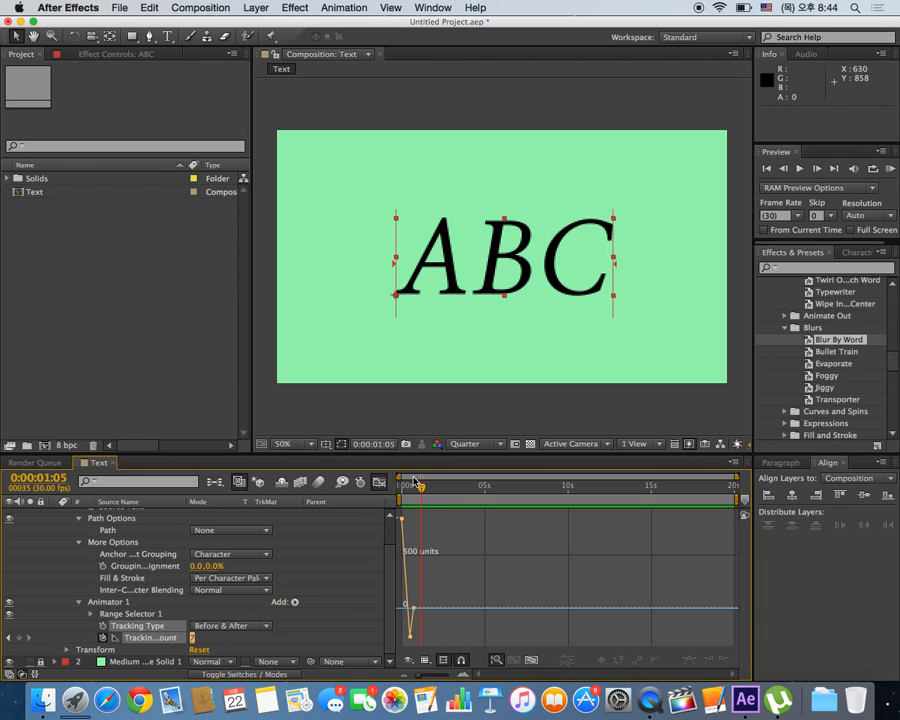
pyautogui.moveTo(433, 524); pyautogui.dragTo(434, 589)
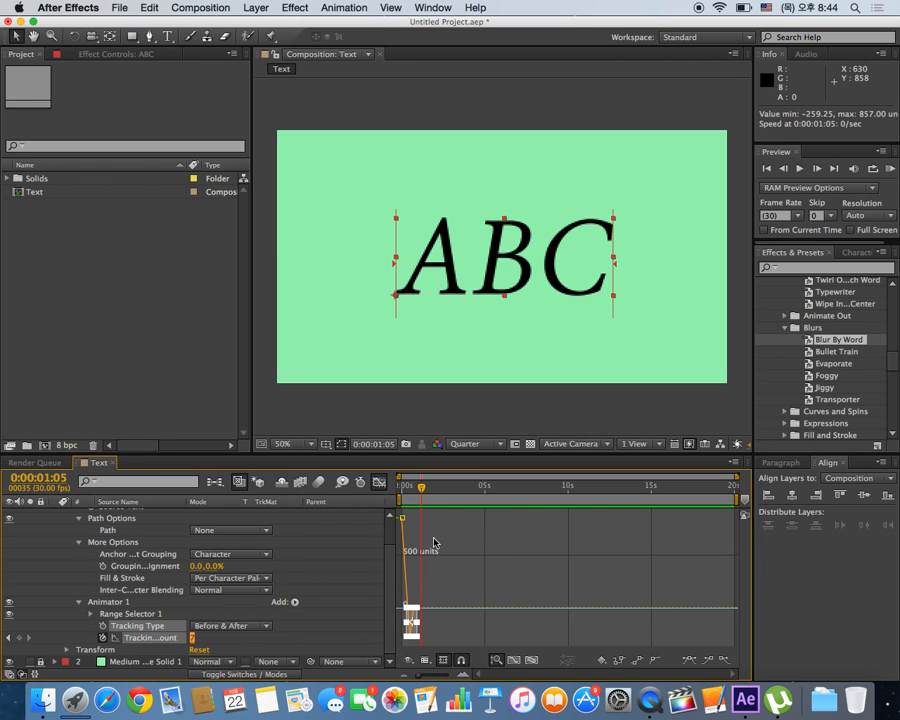
pyautogui.click(434, 543)
pyautogui.moveTo(430, 543); pyautogui.dragTo(380, 638)
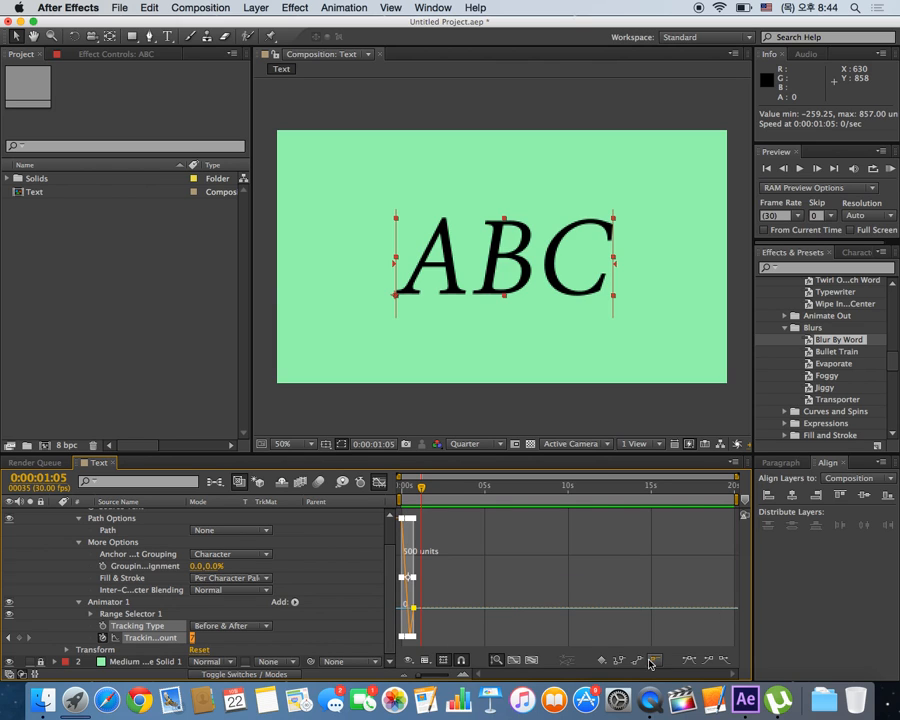
pyautogui.click(690, 661)
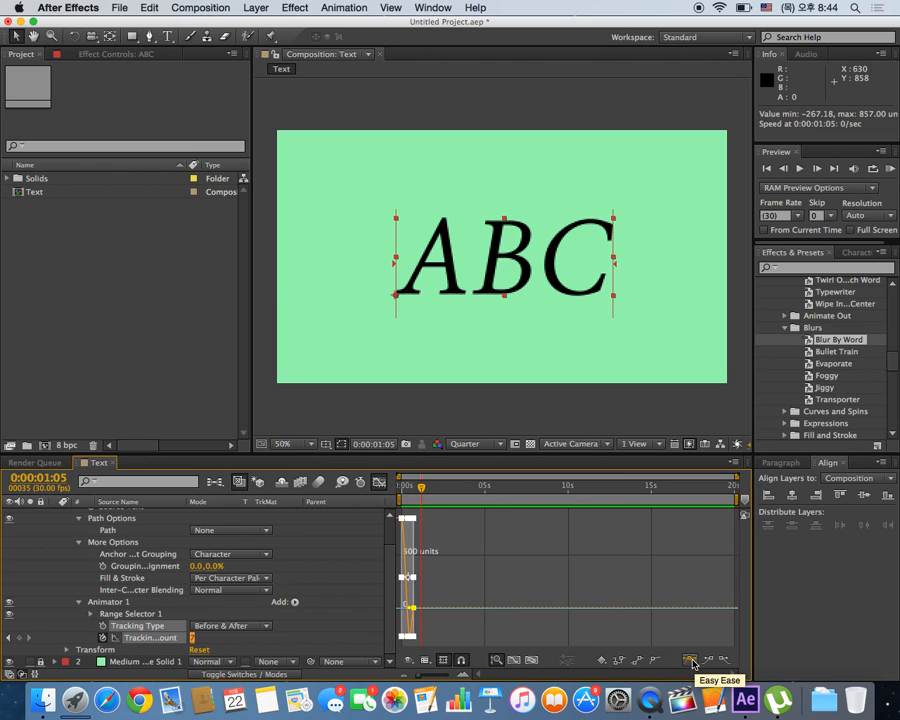
pyautogui.scroll(3, 576, 568)
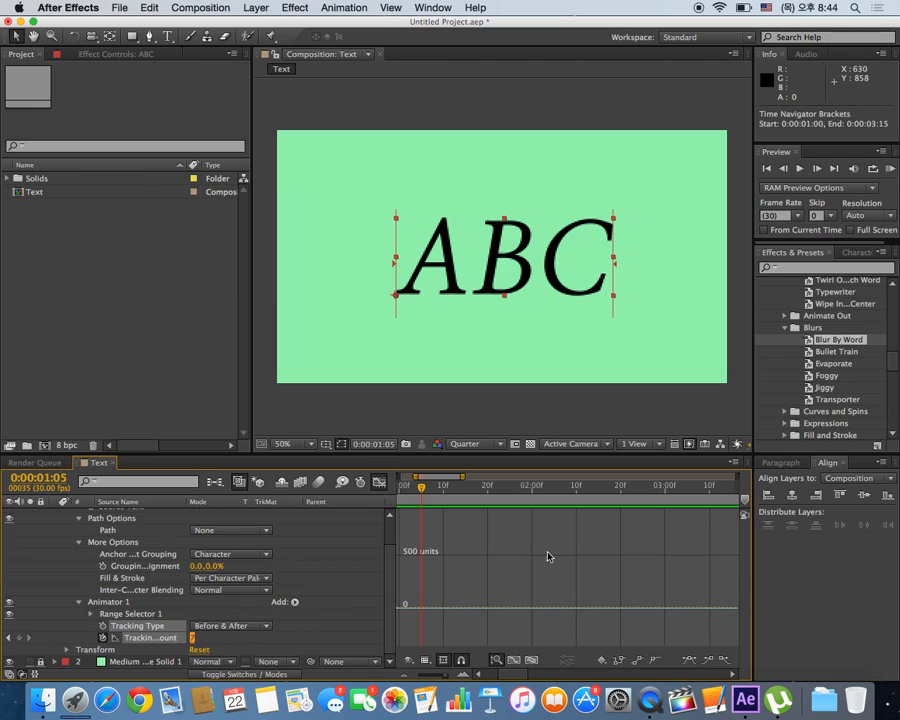
# Reshape the Tracking Amount curve by lengthening the middle keyframe's incoming ease handle and shortening the last keyframe's incoming handle.
pyautogui.press('Home')
pyautogui.scroll(2, 530, 551)
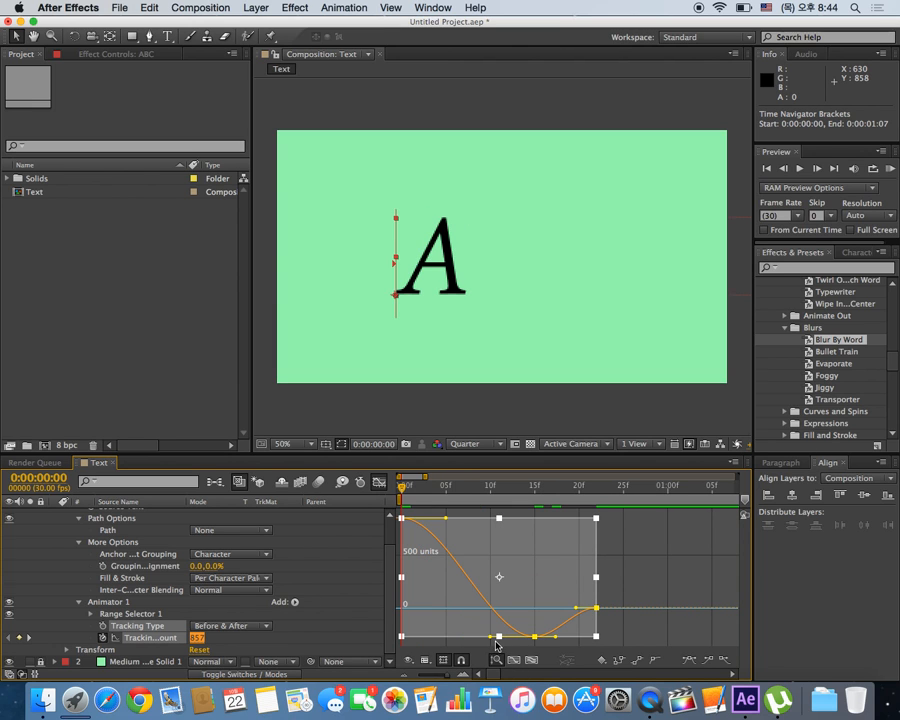
pyautogui.moveTo(492, 638); pyautogui.dragTo(382, 641)
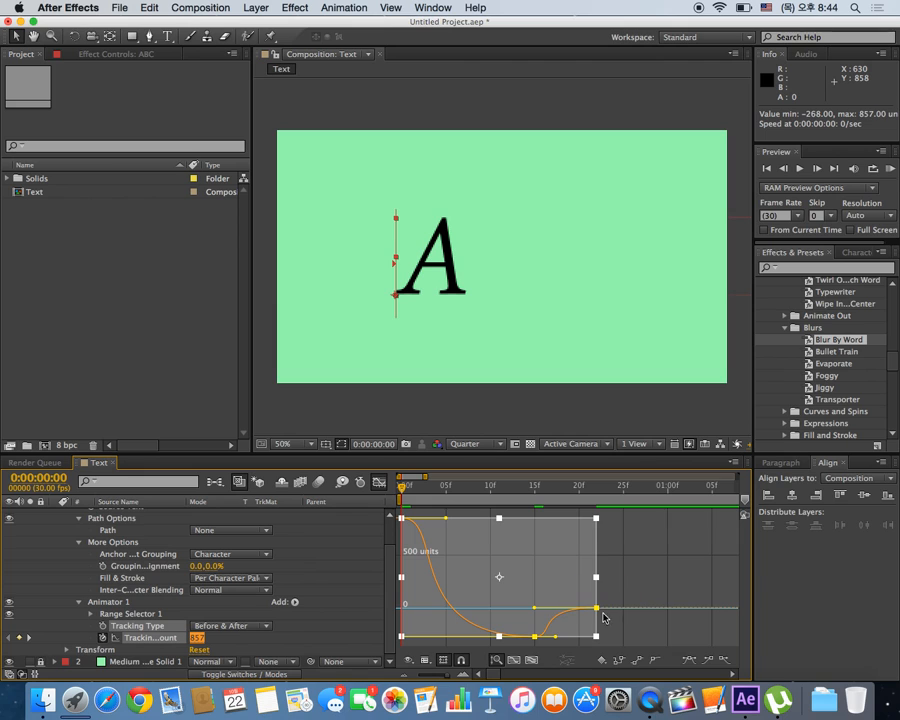
pyautogui.moveTo(534, 608); pyautogui.dragTo(584, 611)
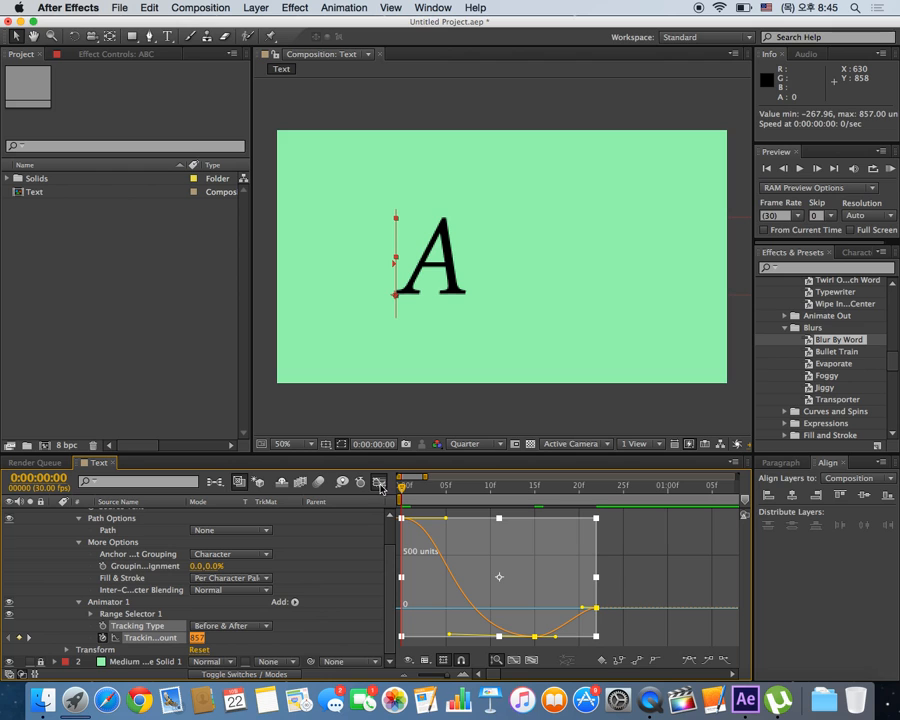
# Preview the reshaped tracking animation of the ABC text several times from the first frame.
pyautogui.press('space')
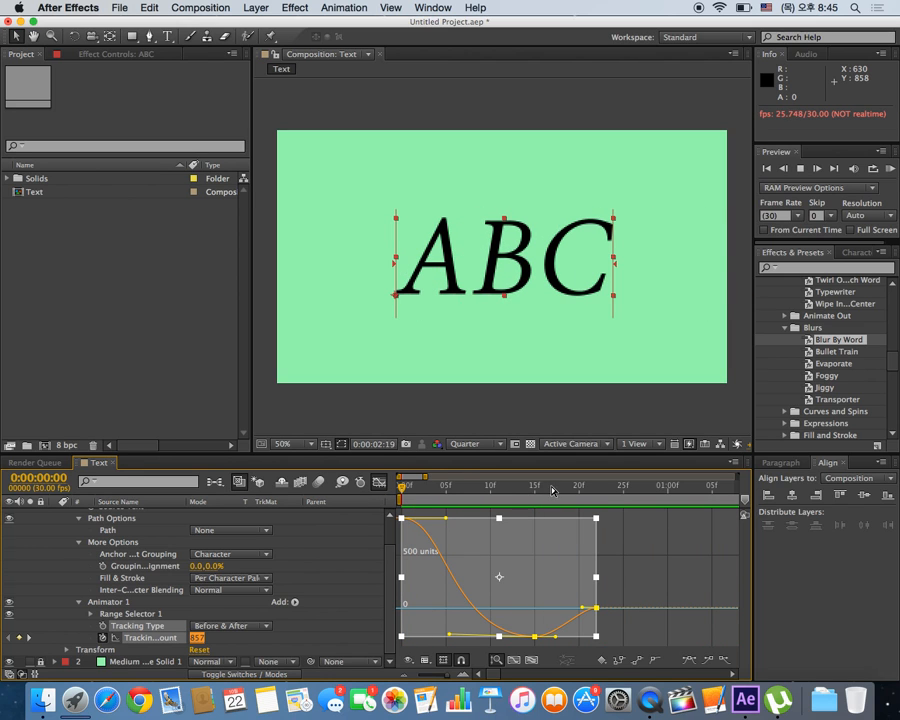
pyautogui.press('space')
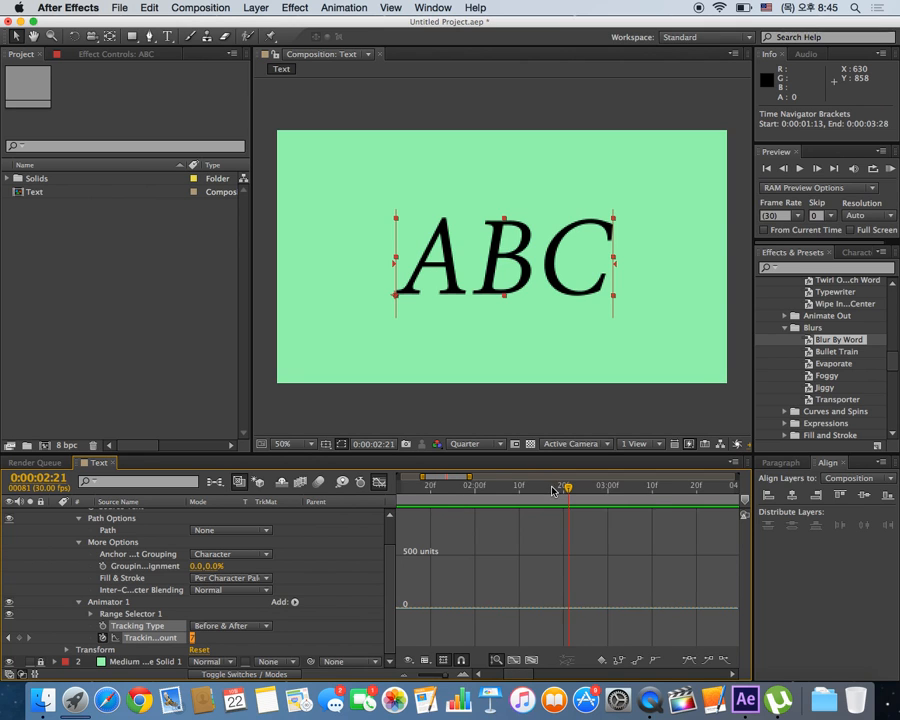
pyautogui.press(';')
pyautogui.moveTo(447, 490); pyautogui.dragTo(403, 490)
pyautogui.press('space')
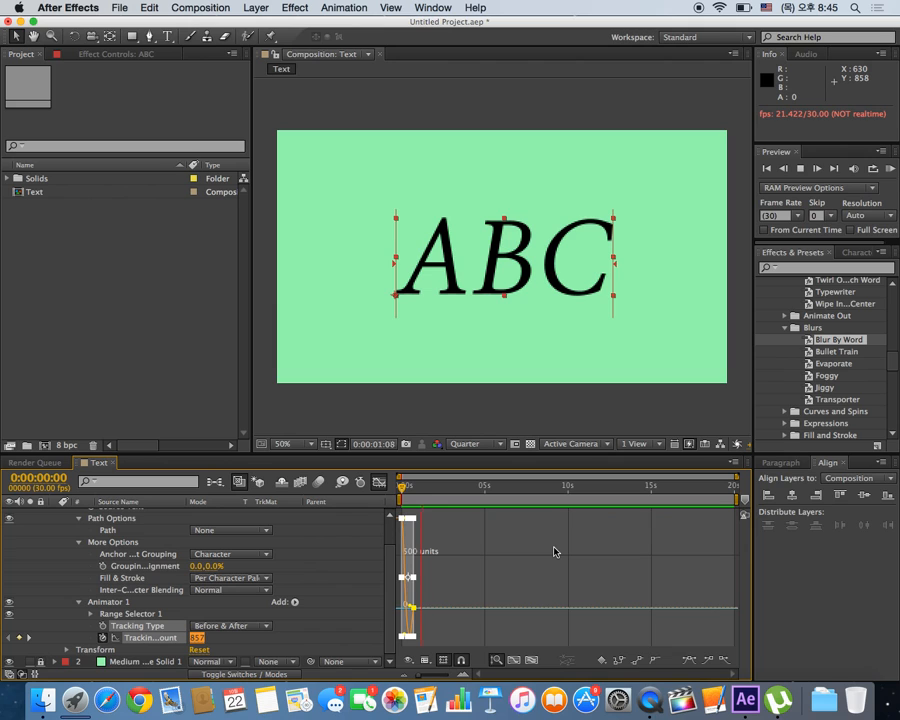
pyautogui.press('space')
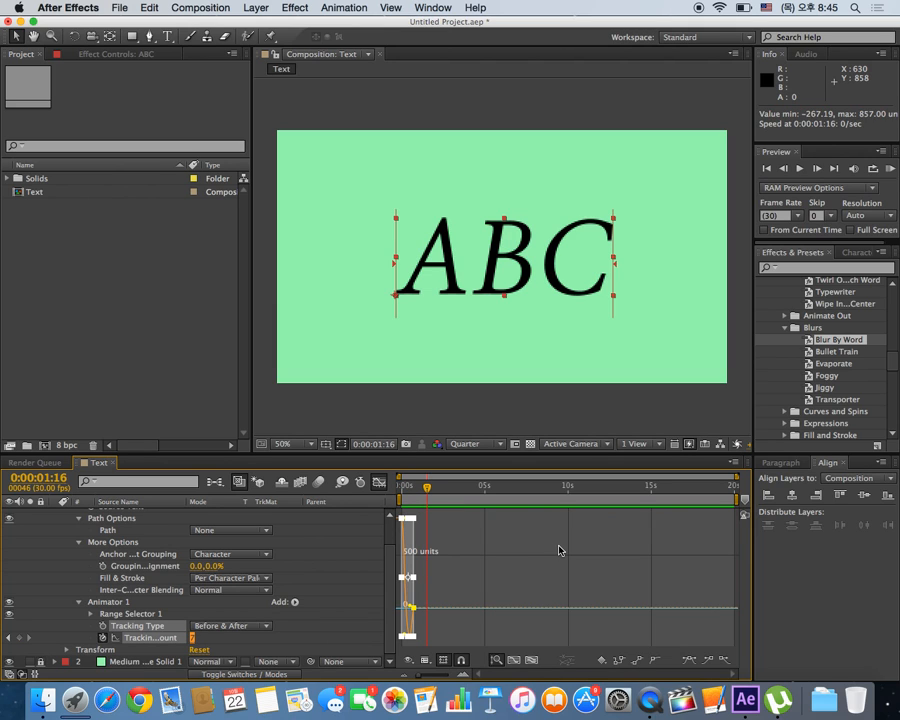
pyautogui.press('Home')
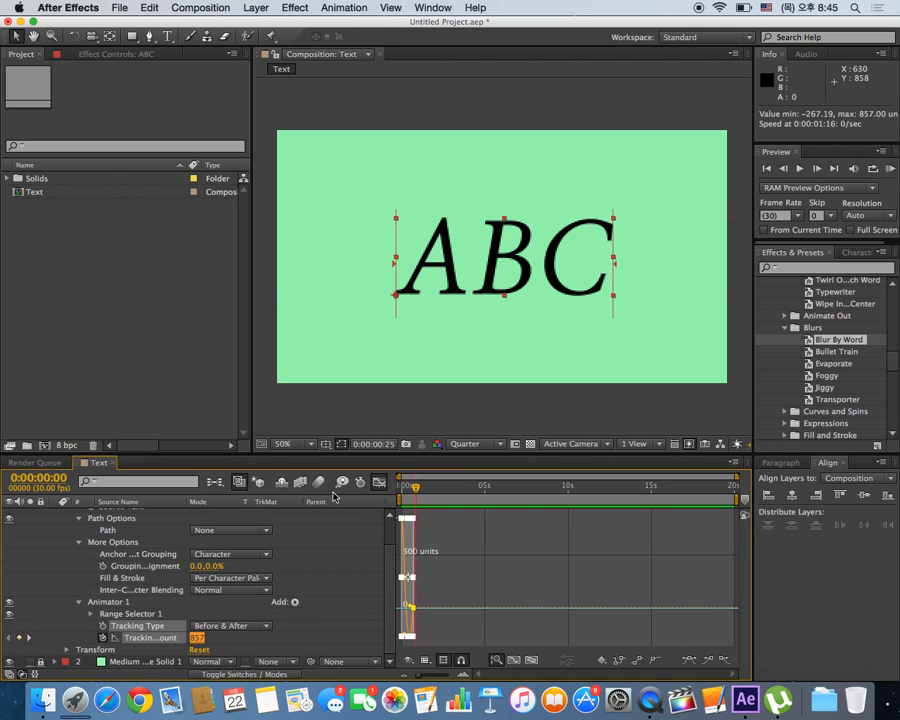
pyautogui.press('space')
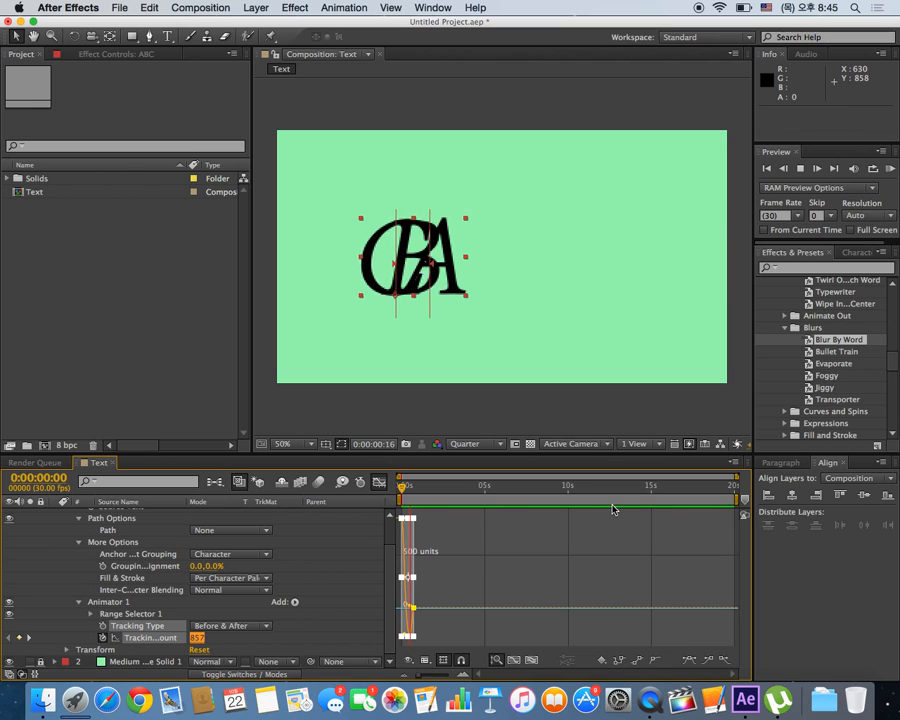
pyautogui.press('space')
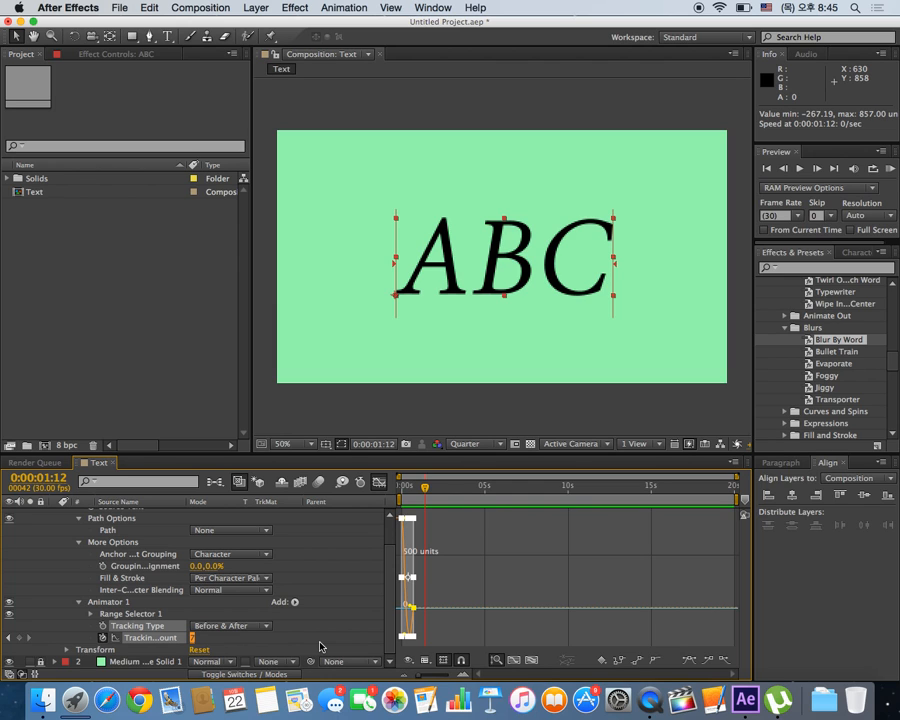
# Examine the ABC text's More Options settings, including the Anchor Point Grouping choices, and fold the path and more options groups.
pyautogui.click(79, 603)
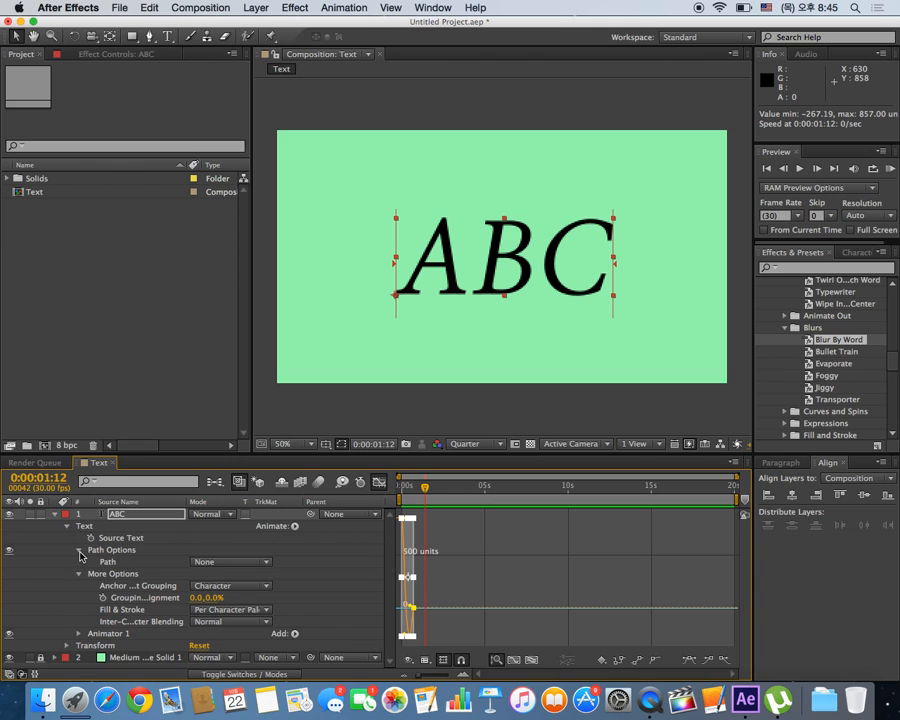
pyautogui.click(79, 551)
pyautogui.click(80, 563)
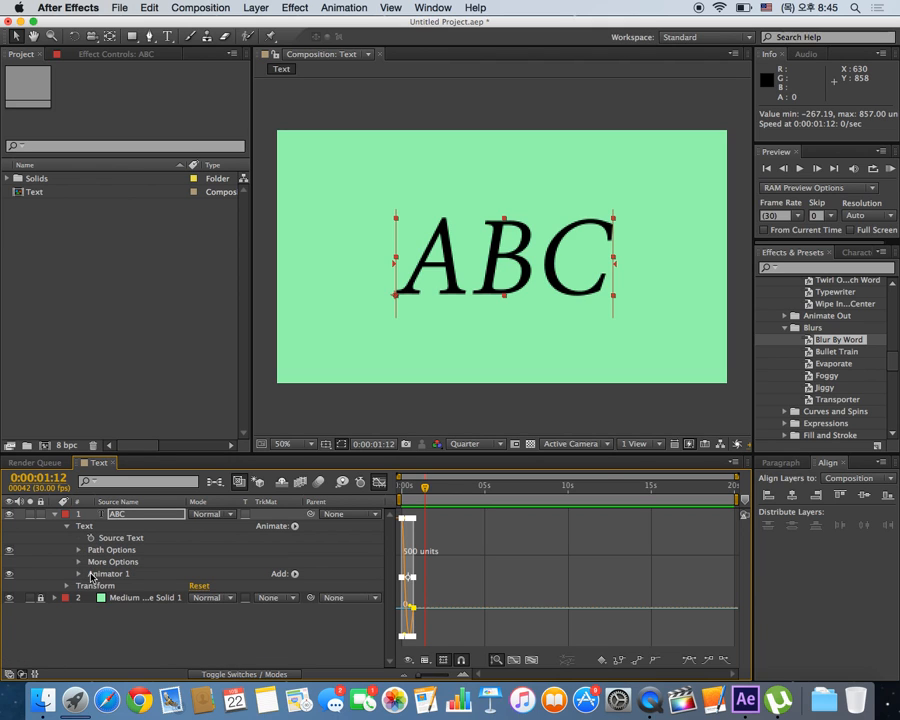
pyautogui.click(81, 575)
pyautogui.click(79, 562)
pyautogui.click(79, 562)
pyautogui.click(79, 562)
pyautogui.click(261, 575)
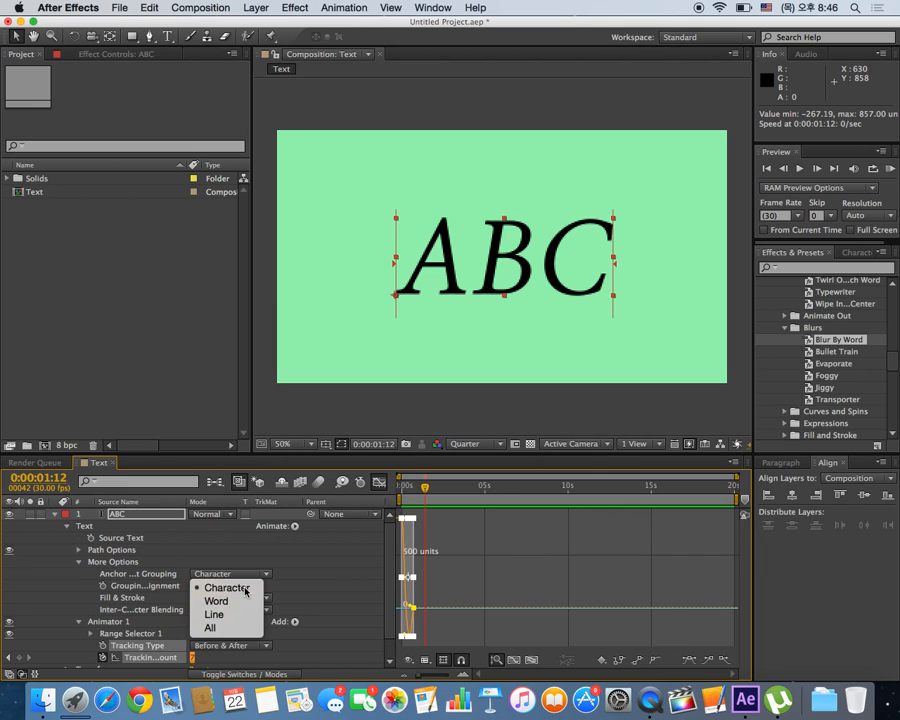
pyautogui.click(245, 590)
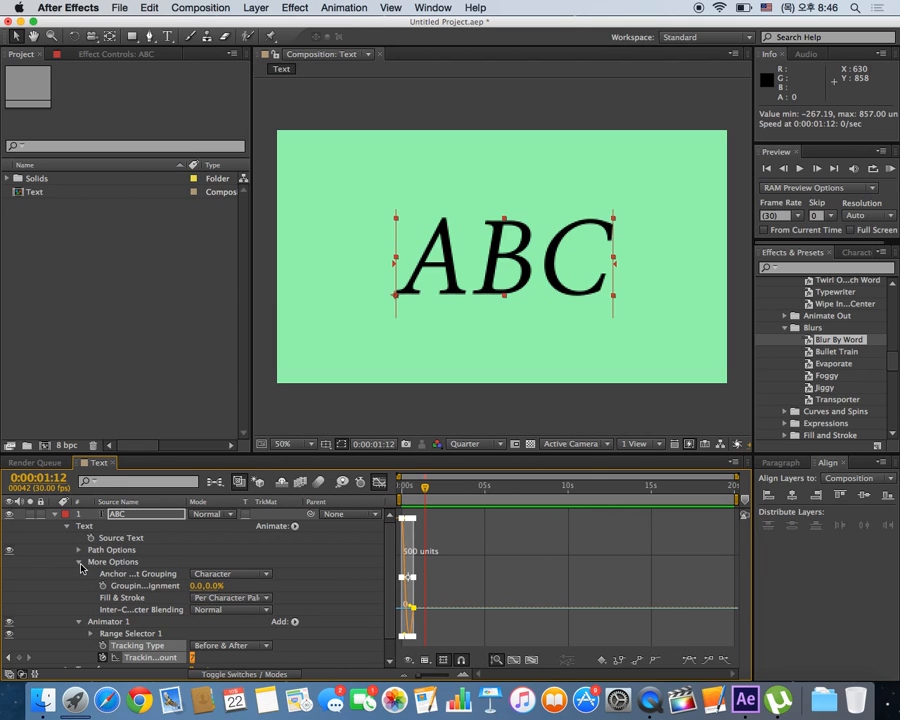
pyautogui.click(262, 576)
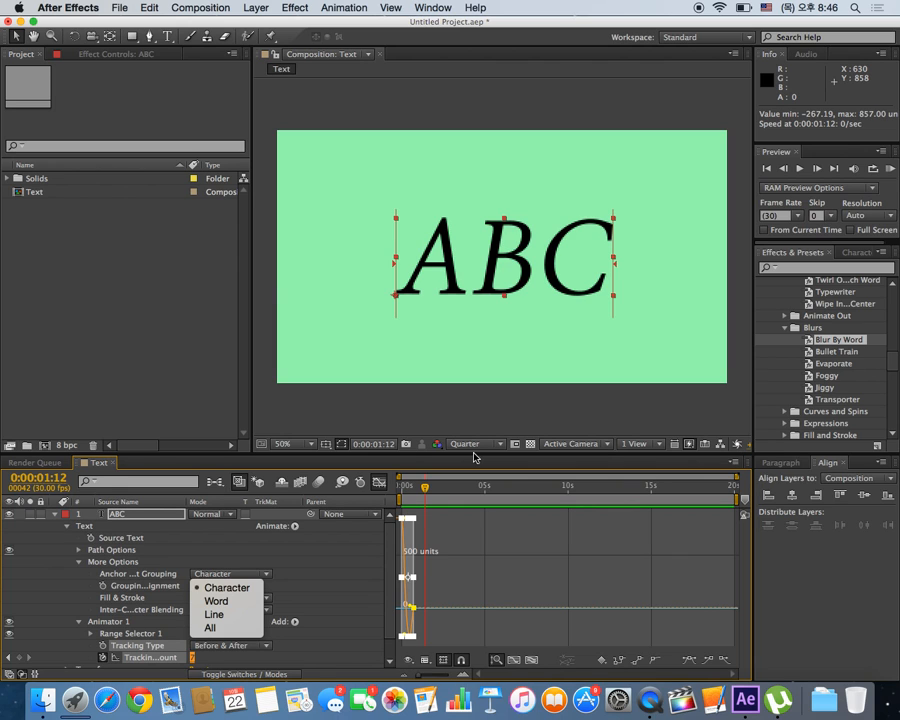
pyautogui.click(80, 565)
pyautogui.click(80, 564)
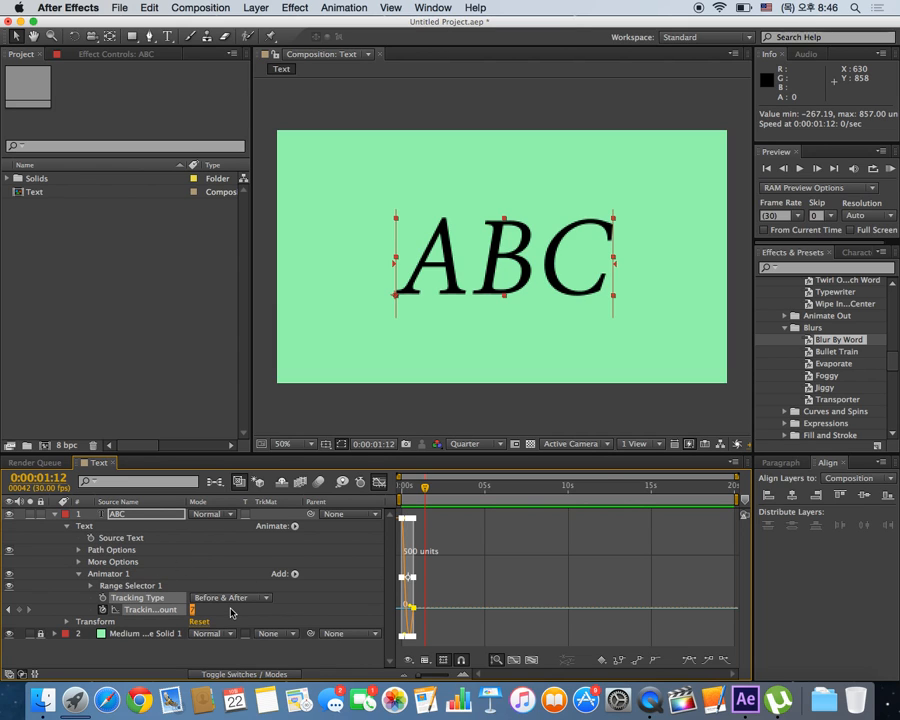
# Compare the properties offered for a new text animator with those that can be added to the existing Animator 1.
pyautogui.click(295, 526)
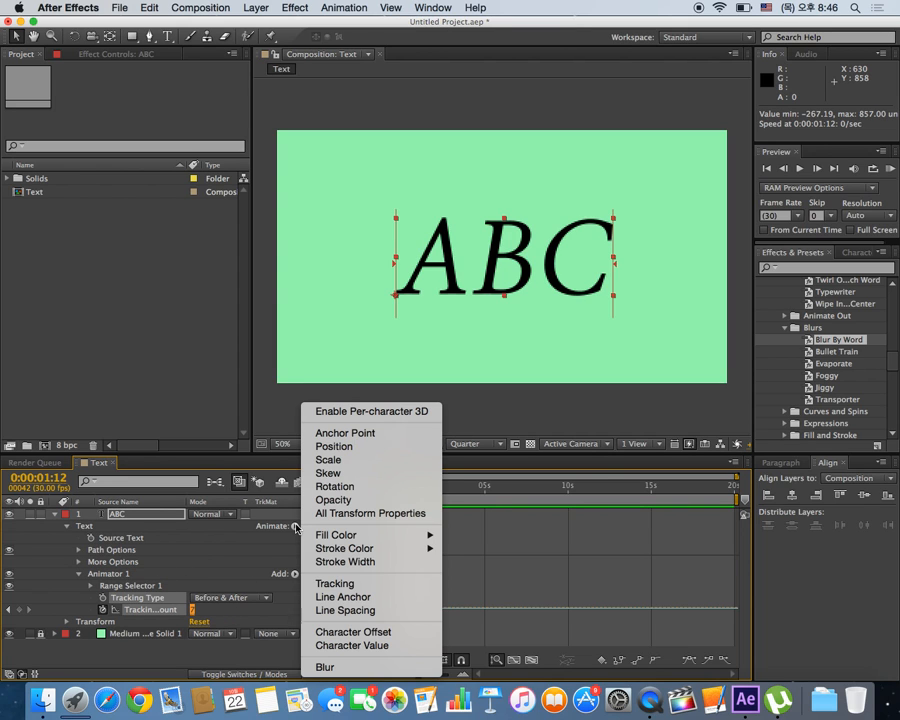
pyautogui.click(197, 565)
pyautogui.click(91, 533)
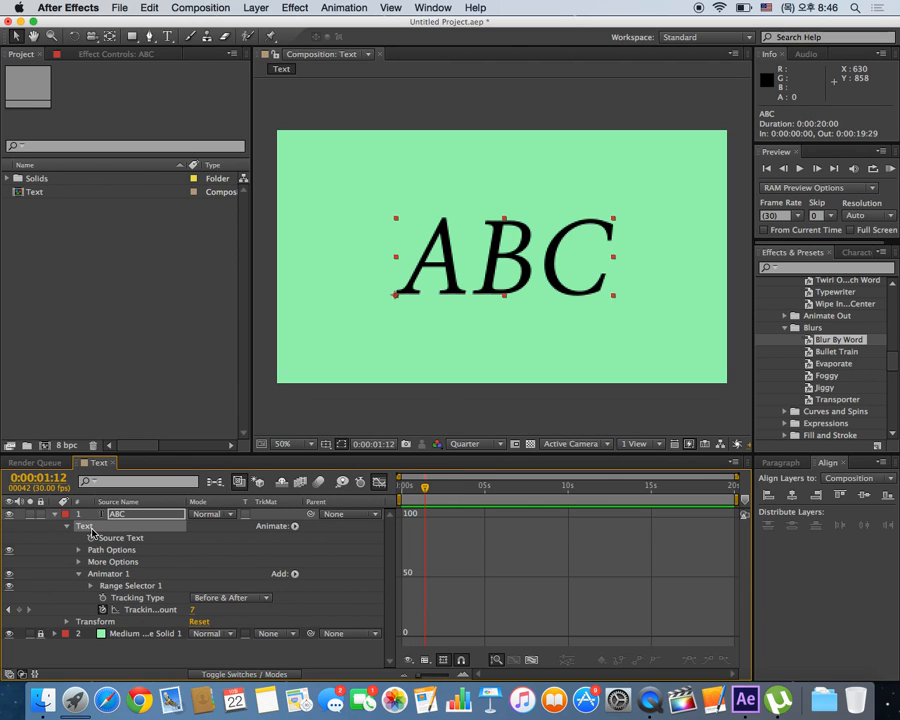
pyautogui.click(295, 527)
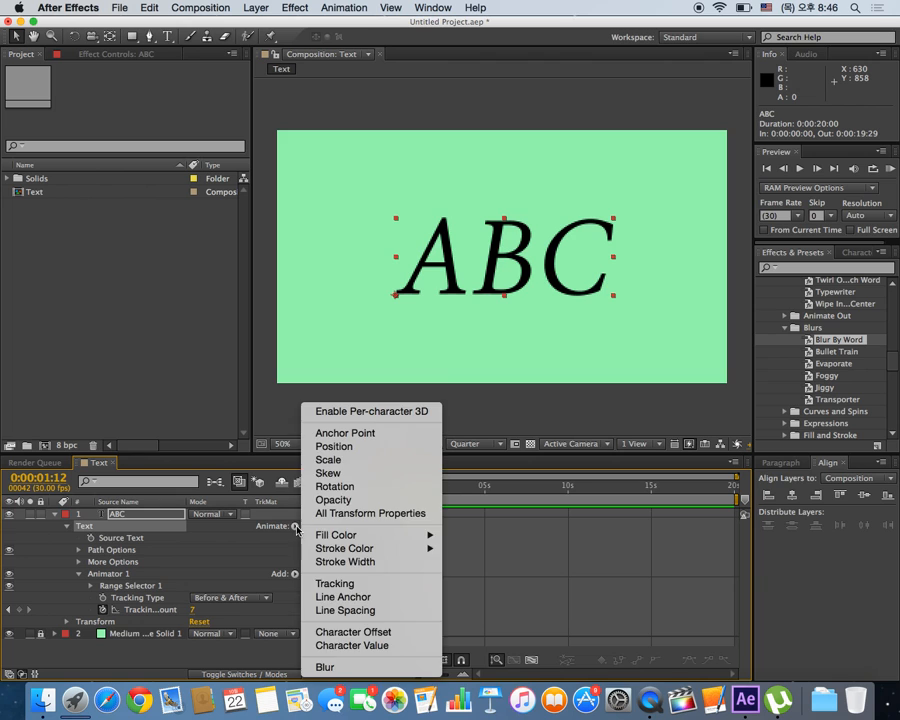
pyautogui.click(288, 573)
pyautogui.click(294, 574)
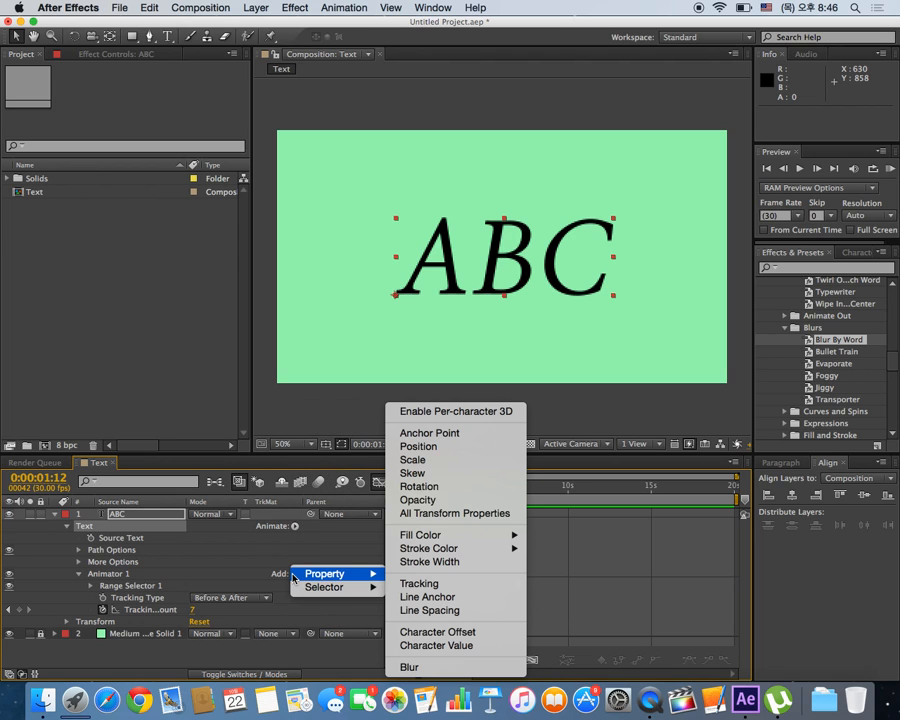
pyautogui.moveTo(323, 579)
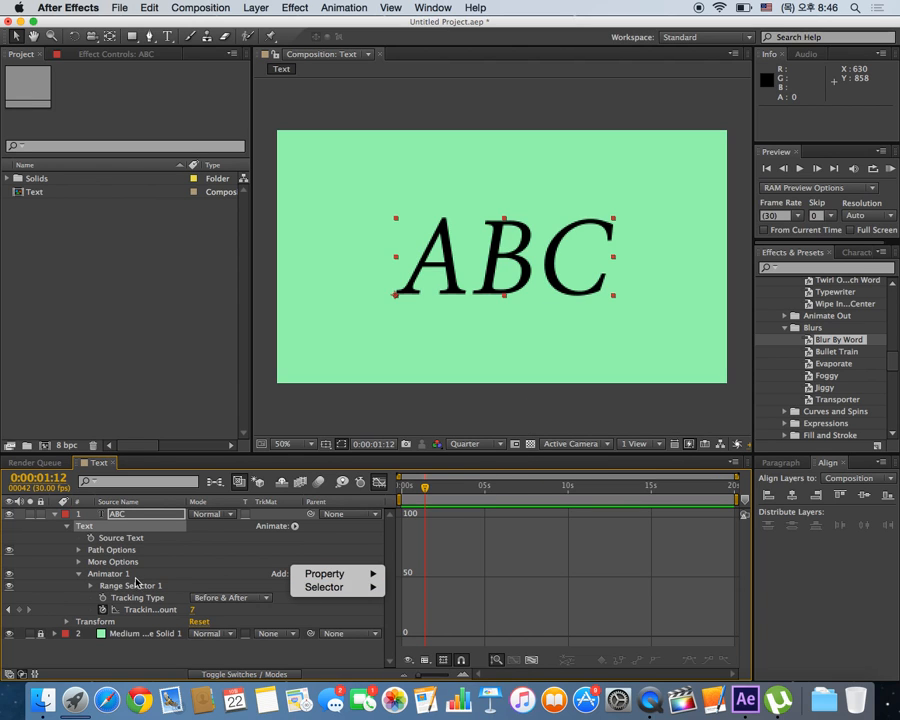
pyautogui.moveTo(372, 576)
pyautogui.click(294, 526)
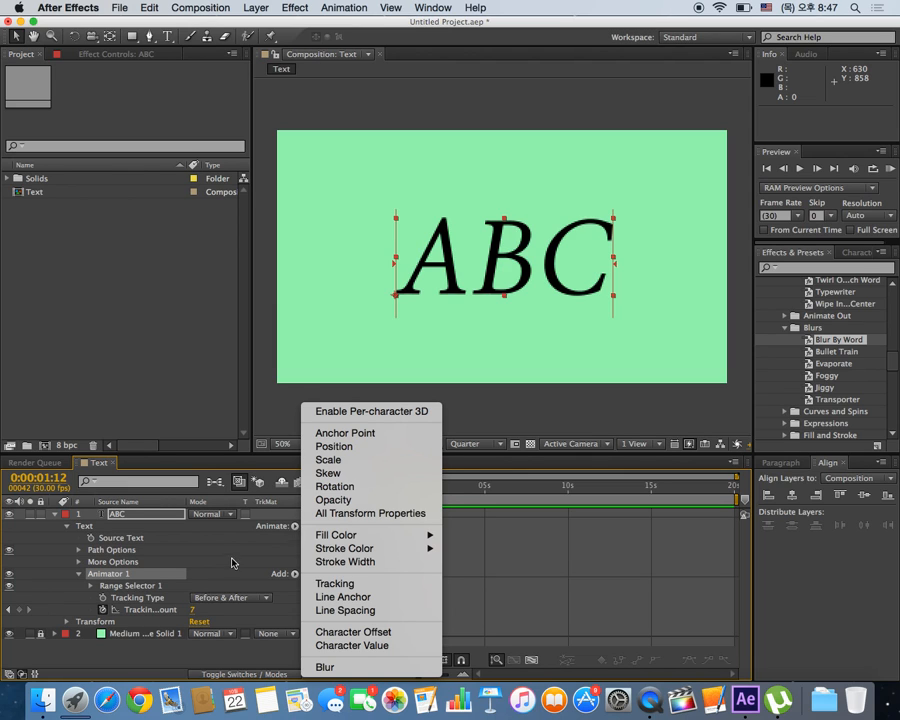
pyautogui.click(199, 561)
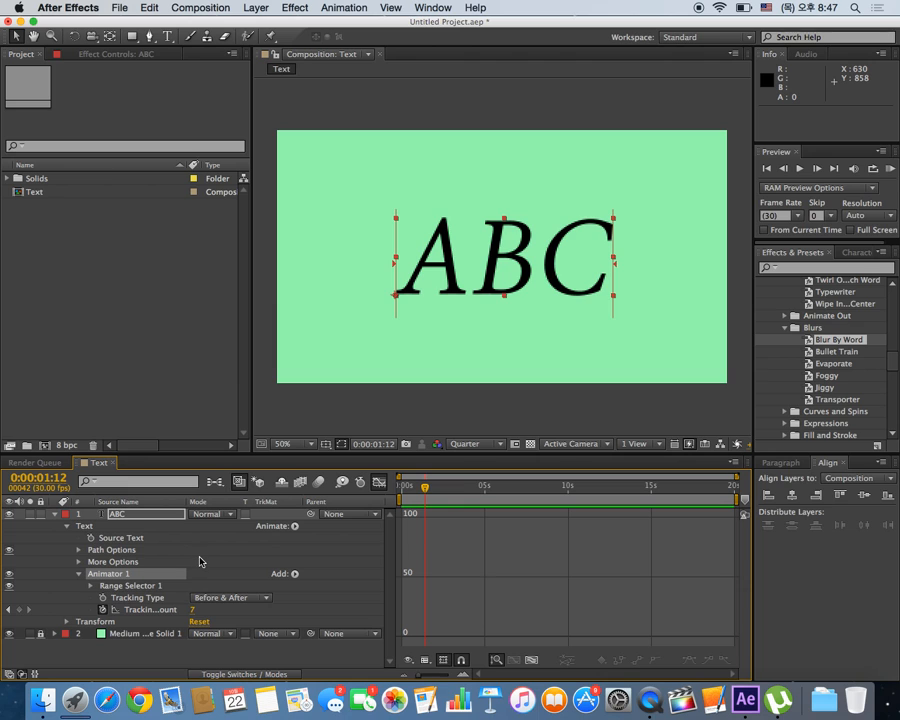
# Add a Blur property to Animator 1 of the ABC text and set it to 65.
pyautogui.click(80, 576)
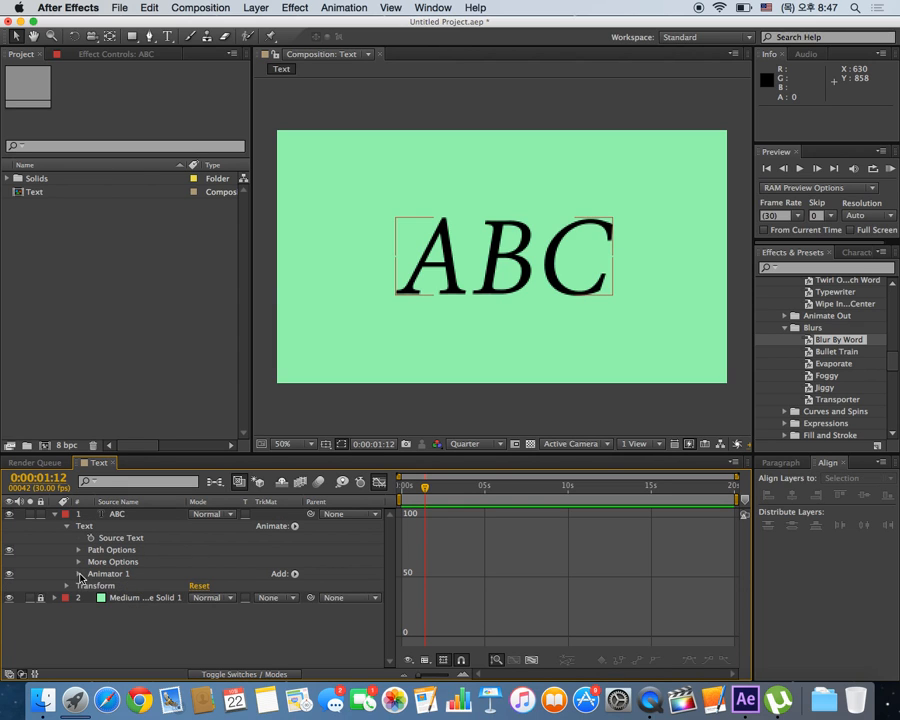
pyautogui.click(79, 563)
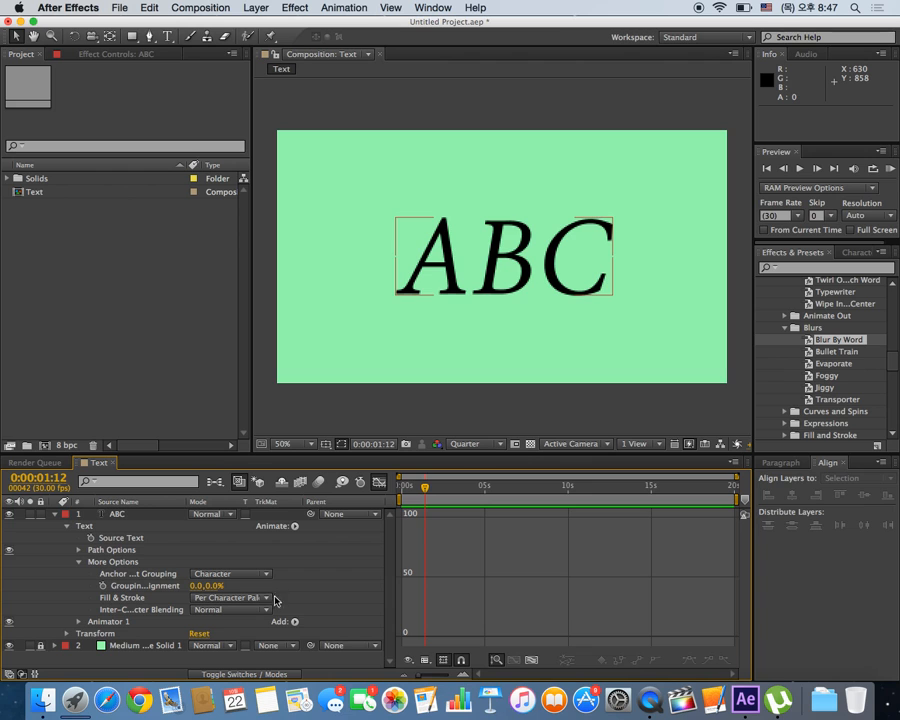
pyautogui.click(294, 622)
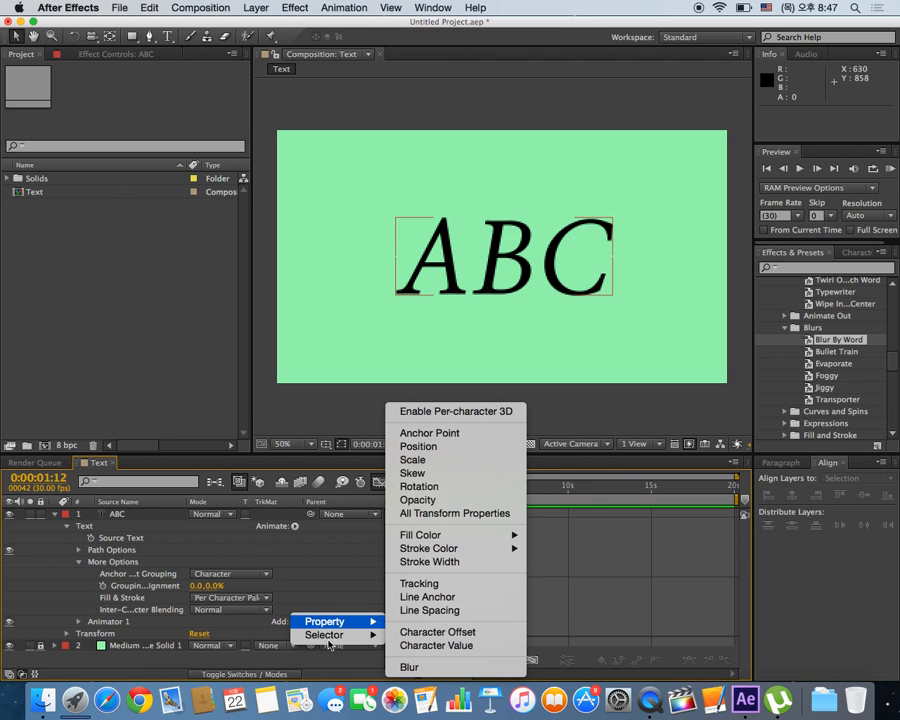
pyautogui.moveTo(333, 636)
pyautogui.click(441, 667)
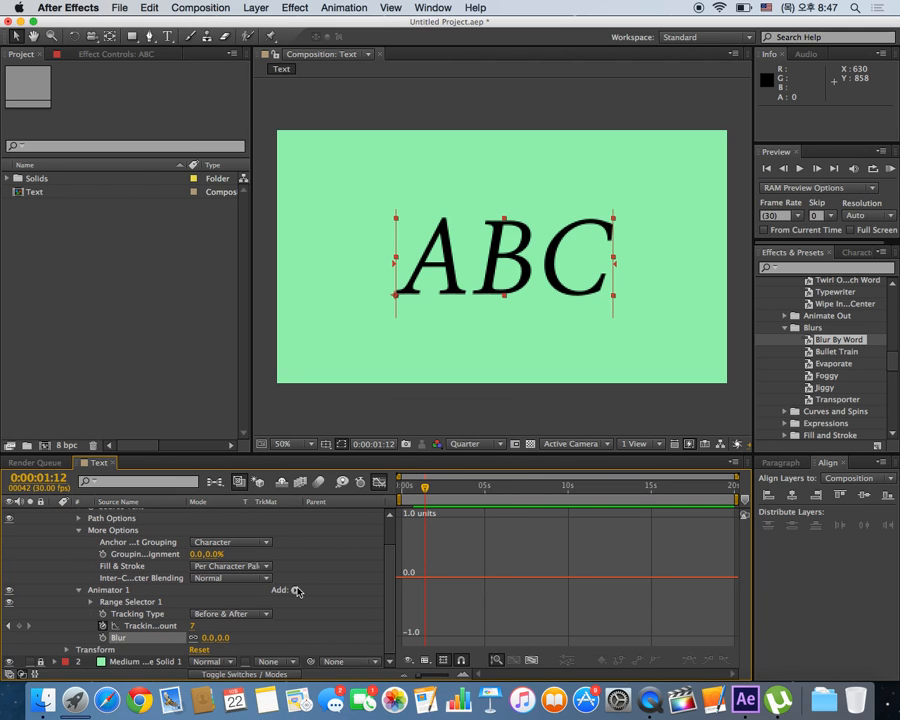
pyautogui.moveTo(226, 637); pyautogui.dragTo(267, 637)
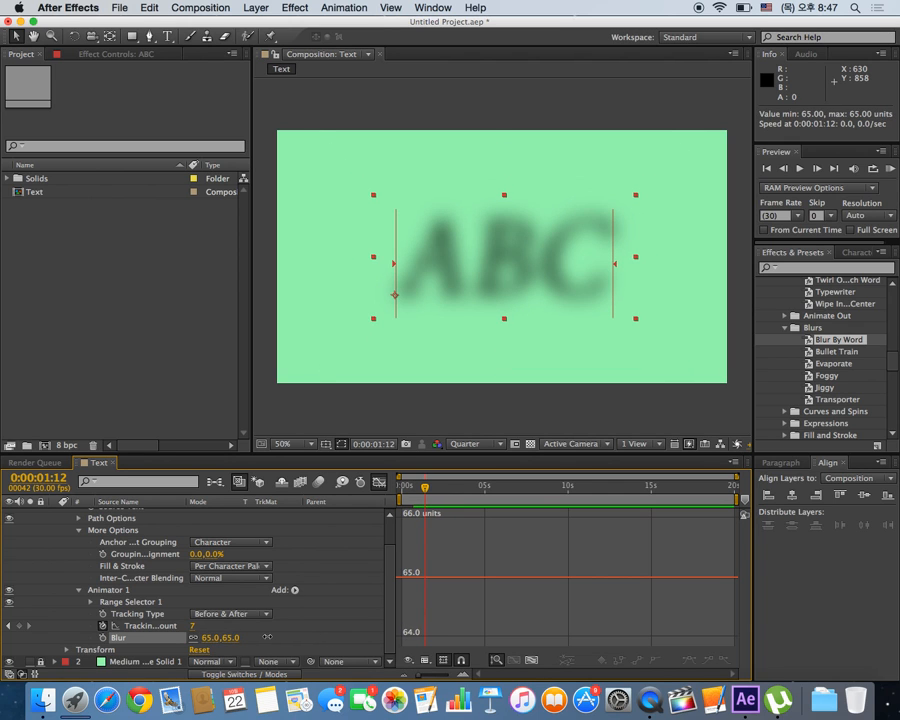
# Leave the Graph Editor and set the Blur back to 0 with the current time at 0:00:00:00.
pyautogui.click(379, 482)
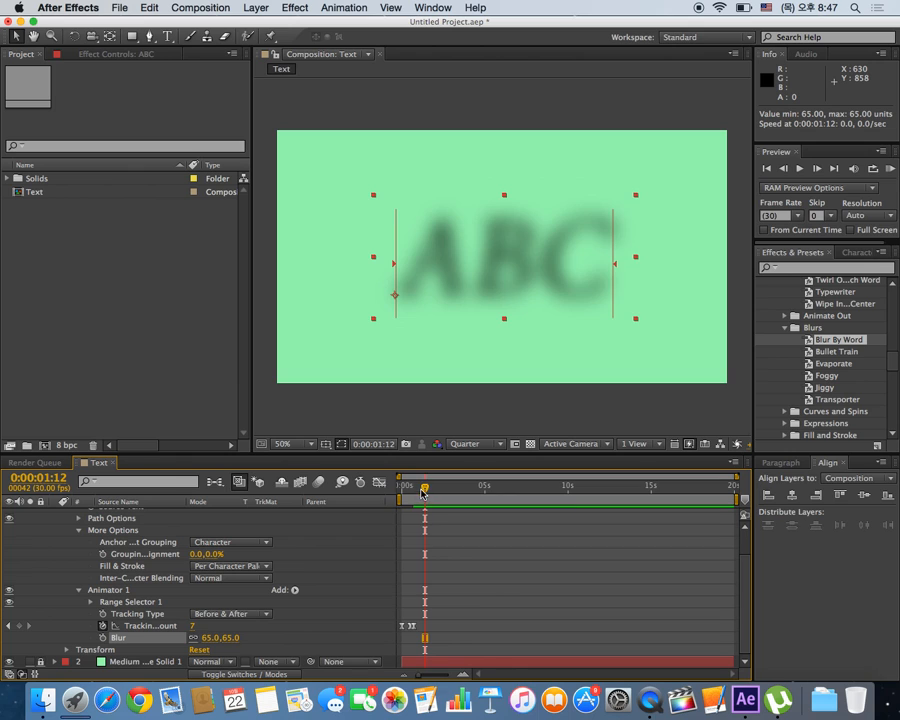
pyautogui.press('Home')
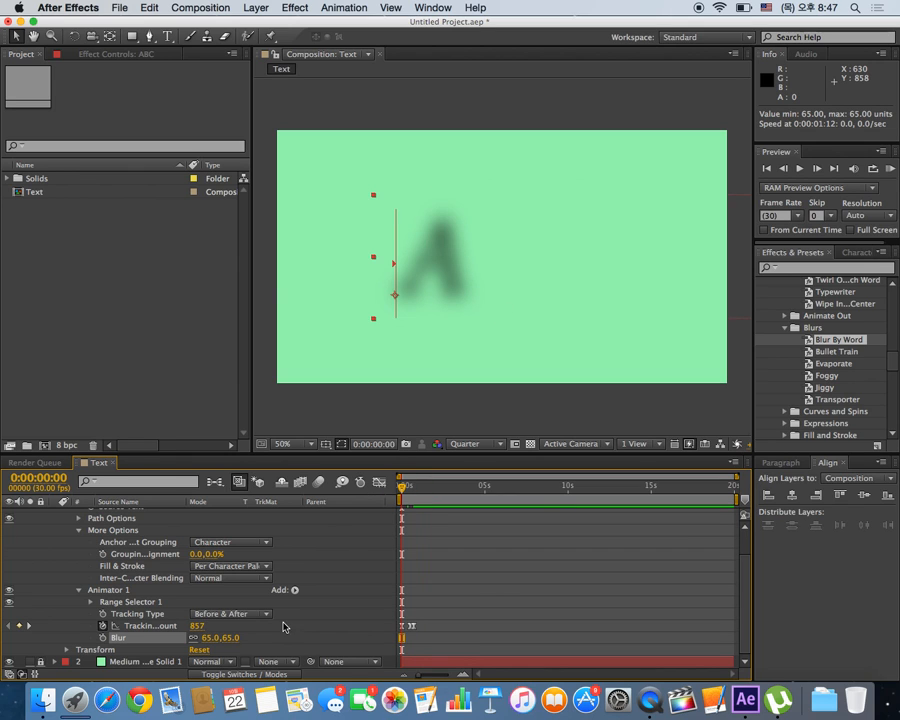
pyautogui.moveTo(233, 640); pyautogui.dragTo(185, 638)
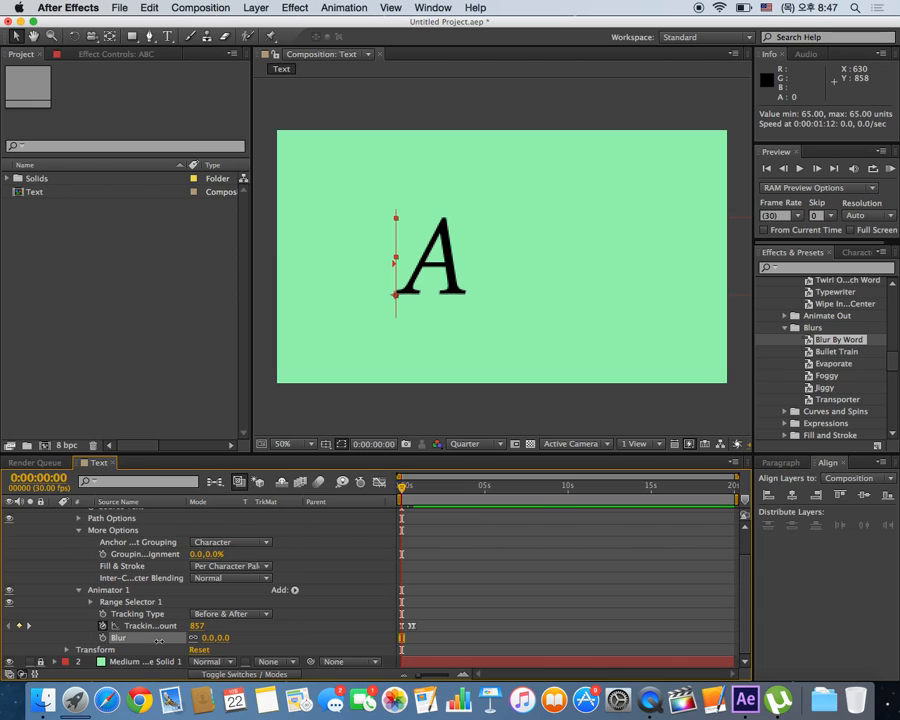
# Keyframe the Blur at 17 at 0:00:00:15, in line with the middle Tracking Amount keyframe.
pyautogui.press('=')
pyautogui.press('=')
pyautogui.press('=')
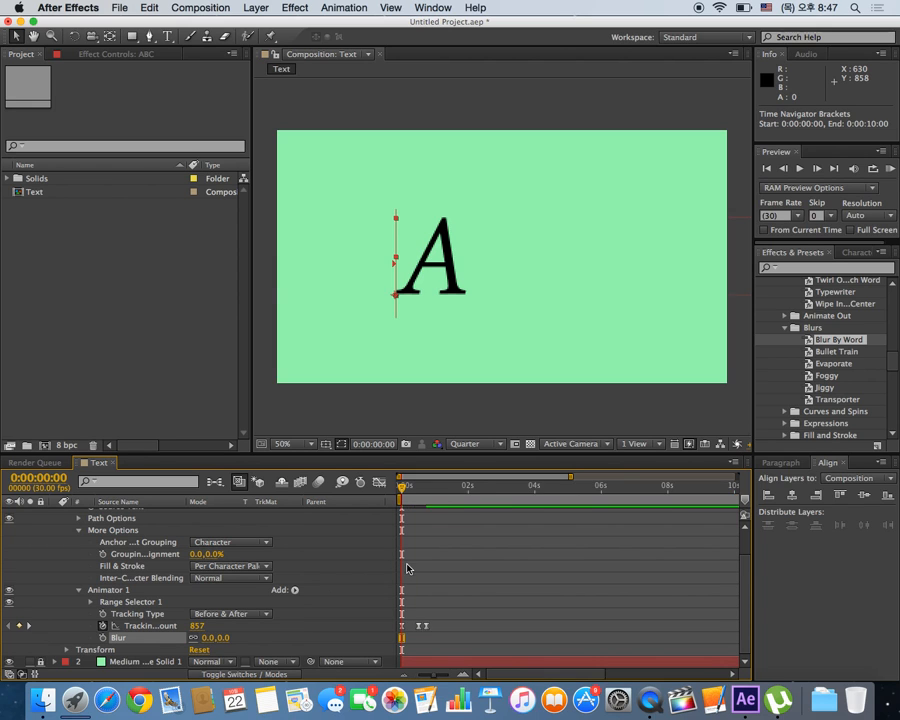
pyautogui.moveTo(440, 496); pyautogui.dragTo(468, 500)
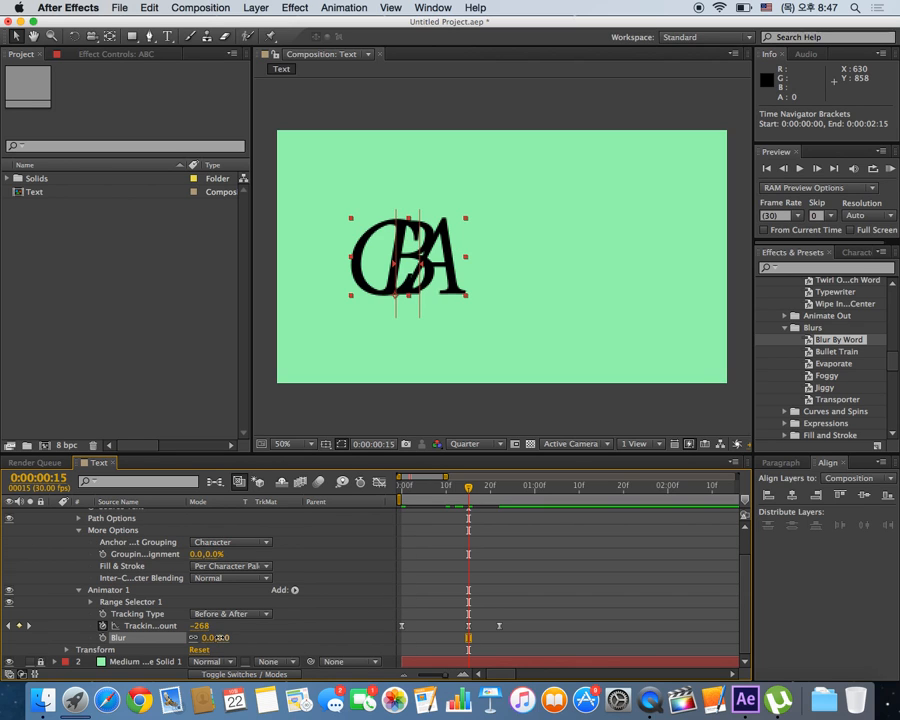
pyautogui.moveTo(197, 637)
pyautogui.mouseDown()
pyautogui.moveTo(250, 637)
pyautogui.moveTo(196, 637)
pyautogui.moveTo(211, 643)
pyautogui.mouseUp()
pyautogui.click(102, 637)
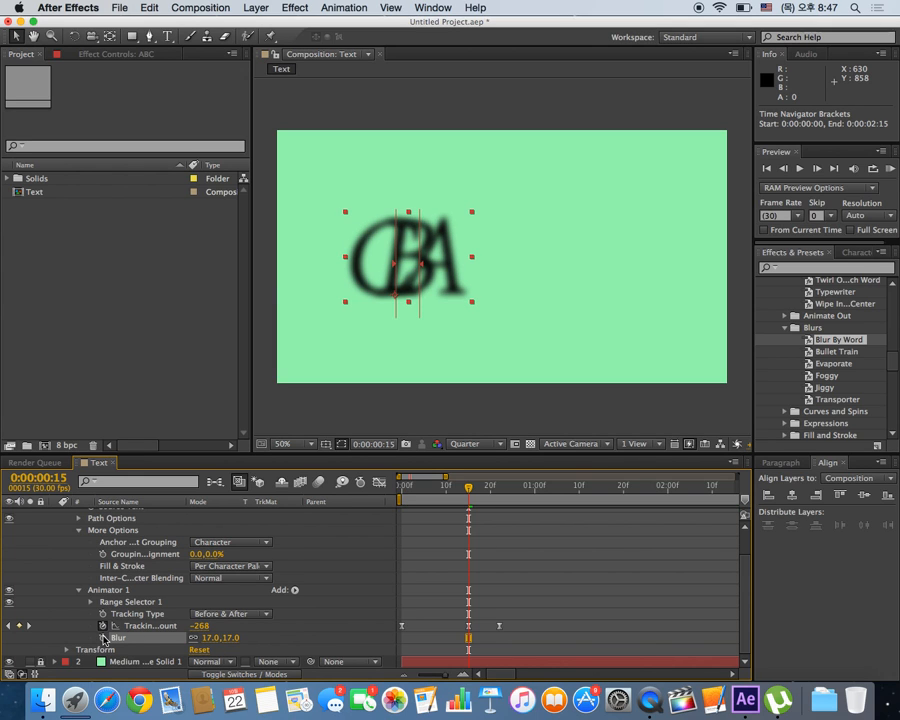
# Keyframe the Blur at 0 at 0:00:00:22, in line with the last Tracking Amount keyframe, and preview the animation from the start.
pyautogui.moveTo(511, 495)
pyautogui.mouseDown()
pyautogui.moveTo(486, 490)
pyautogui.moveTo(499, 490)
pyautogui.mouseUp()
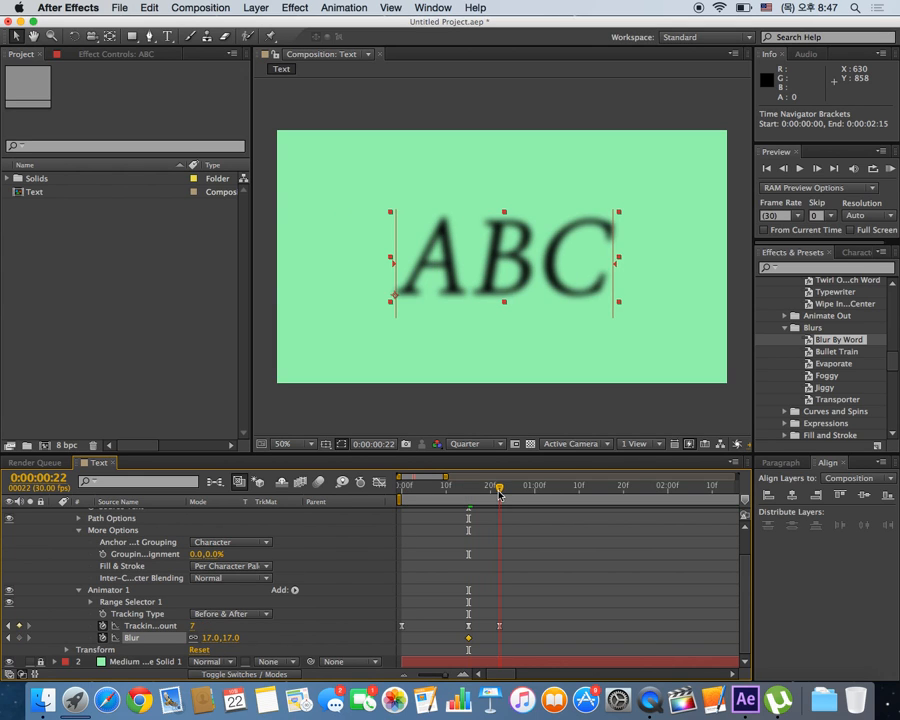
pyautogui.click(210, 638)
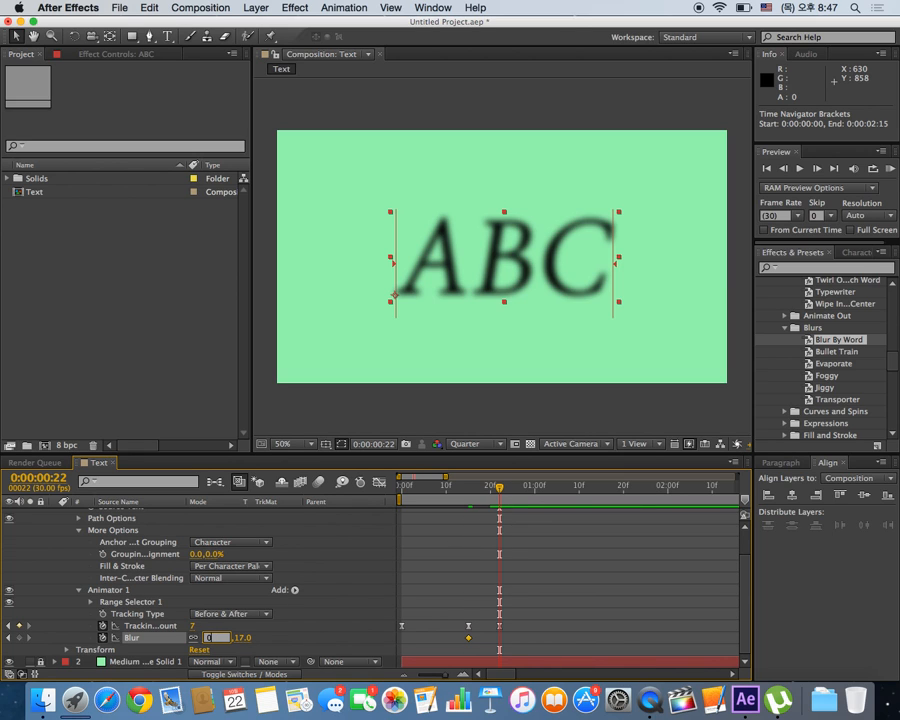
pyautogui.write('0')
pyautogui.press('Return')
pyautogui.moveTo(458, 486); pyautogui.dragTo(281, 502)
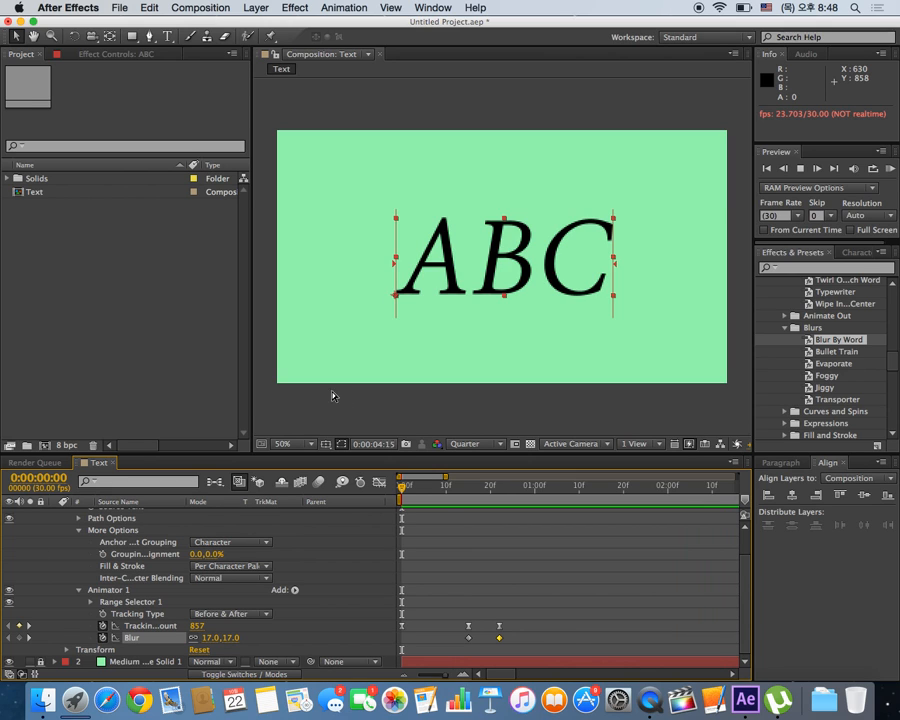
# Try out different Grouping Alignment values on the ABC text and set the value back to 0%.
pyautogui.moveTo(222, 556); pyautogui.dragTo(170, 555)
pyautogui.click(218, 554)
pyautogui.write('0')
pyautogui.press('Return')
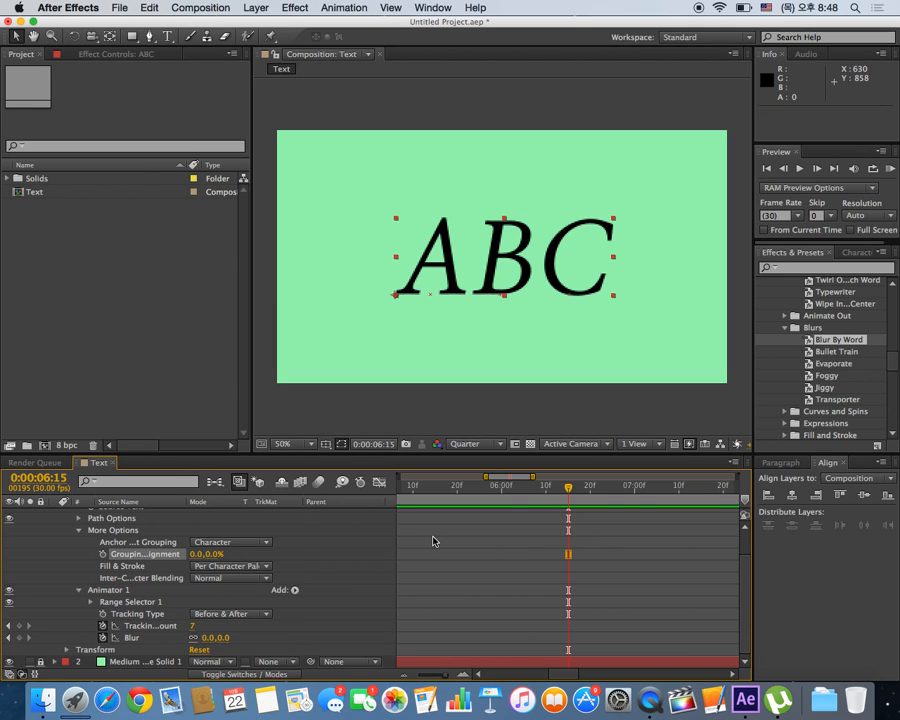
# At 0:00:00:15, try a Range Selector 1 Offset of -78%, return it to 0%, and try raising its End value.
pyautogui.press('-')
pyautogui.press('-')
pyautogui.press('-')
pyautogui.press('-')
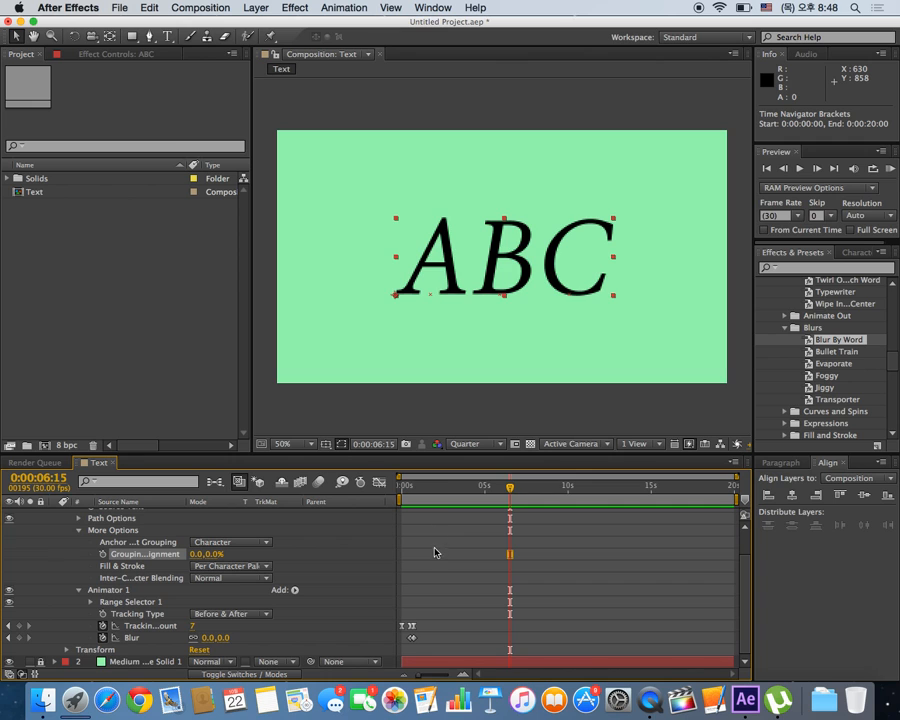
pyautogui.moveTo(407, 489)
pyautogui.mouseDown()
pyautogui.moveTo(418, 494)
pyautogui.moveTo(406, 494)
pyautogui.mouseUp()
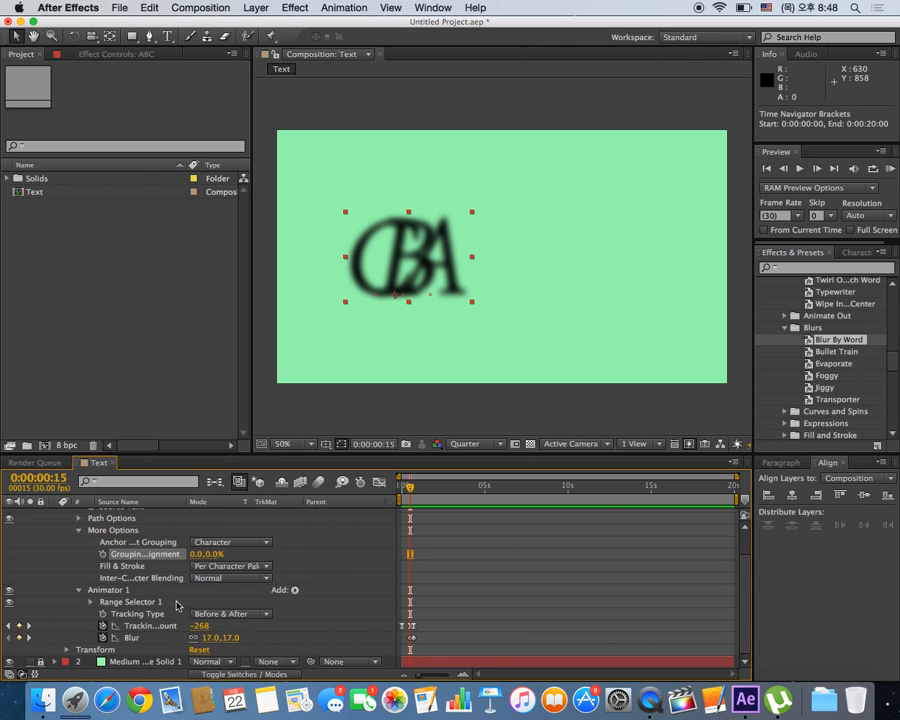
pyautogui.click(91, 604)
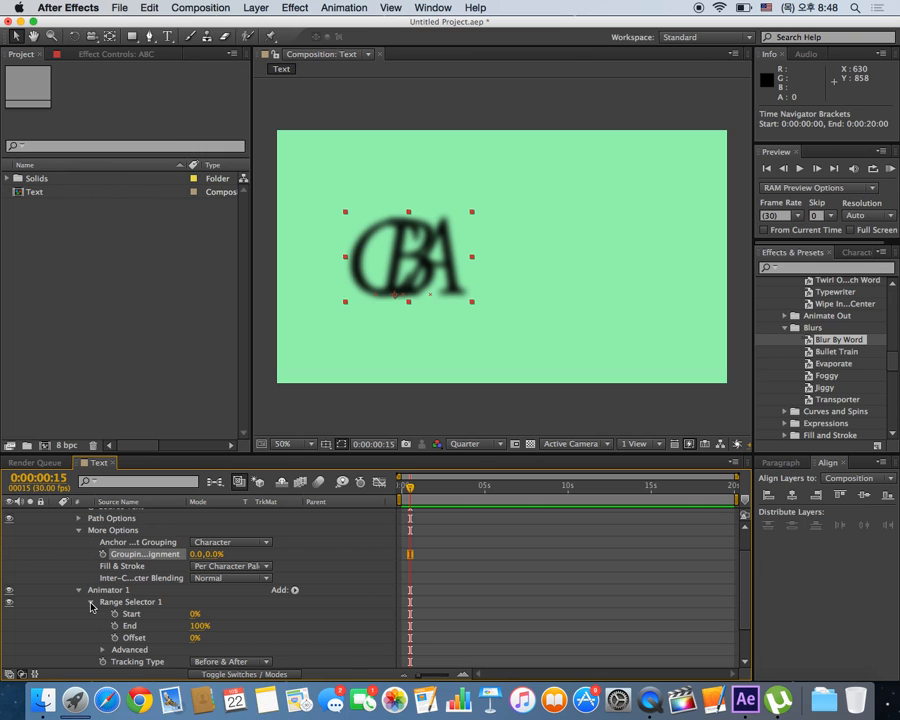
pyautogui.moveTo(192, 637); pyautogui.dragTo(171, 630)
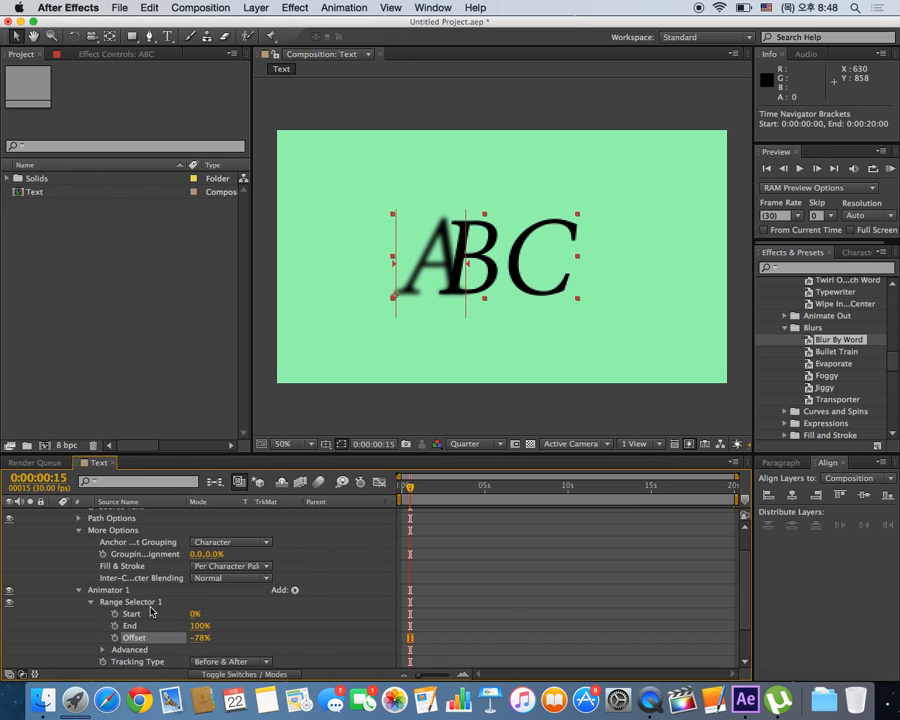
pyautogui.click(201, 638)
pyautogui.write('0')
pyautogui.press('Return')
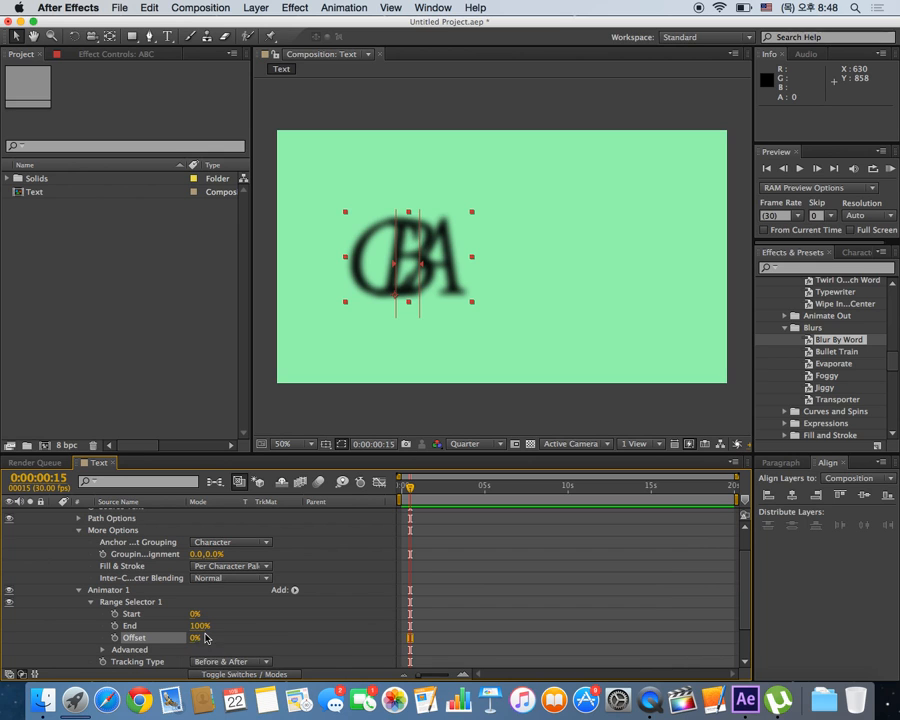
pyautogui.moveTo(199, 626); pyautogui.dragTo(258, 626)
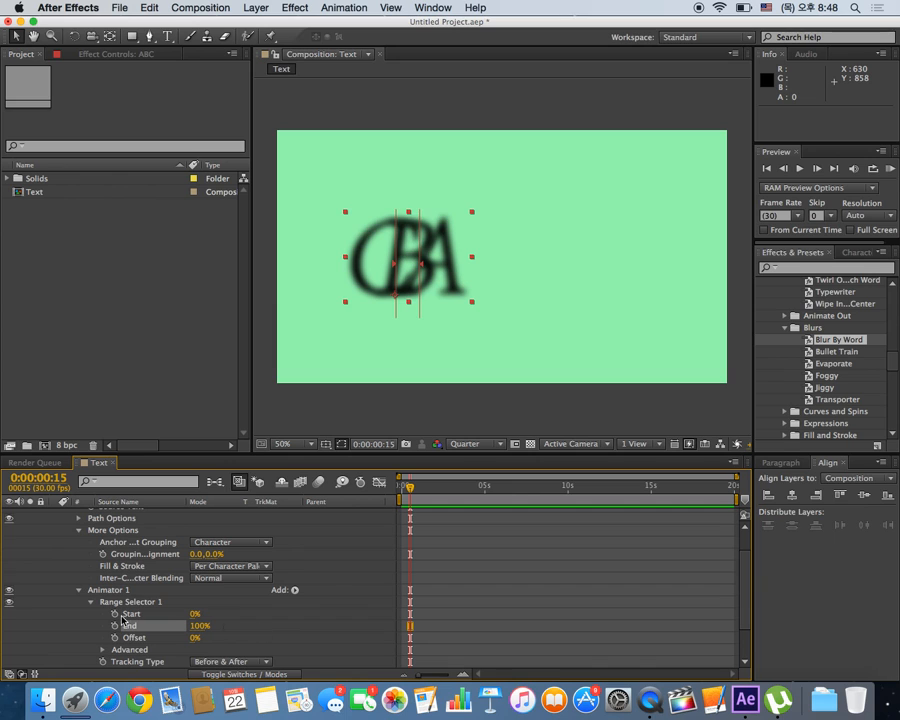
pyautogui.click(90, 602)
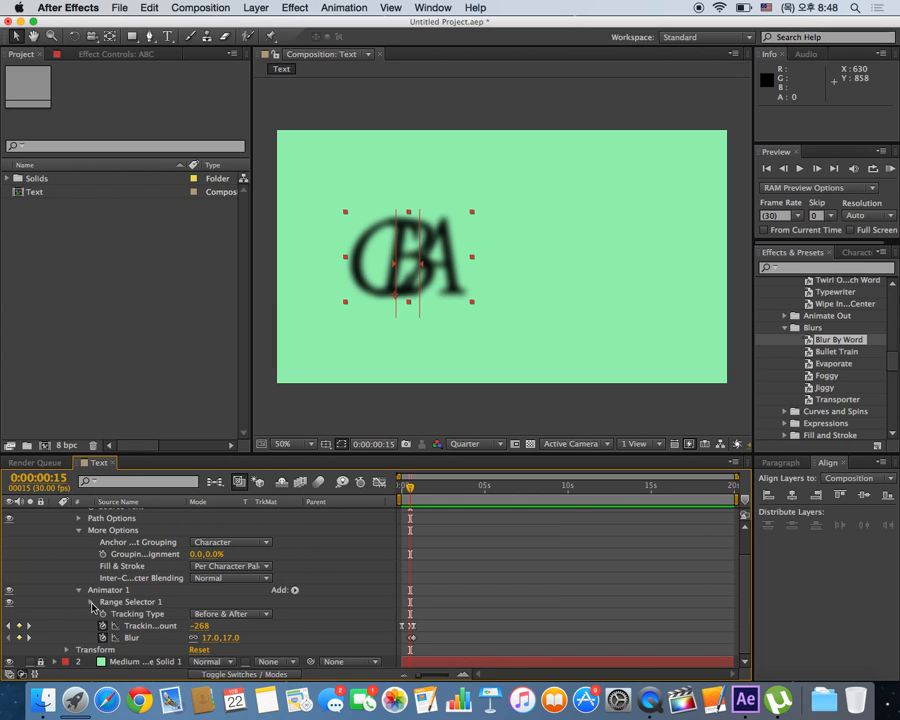
# Enable Per-character 3D for Animator 1 of the ABC text.
pyautogui.click(199, 603)
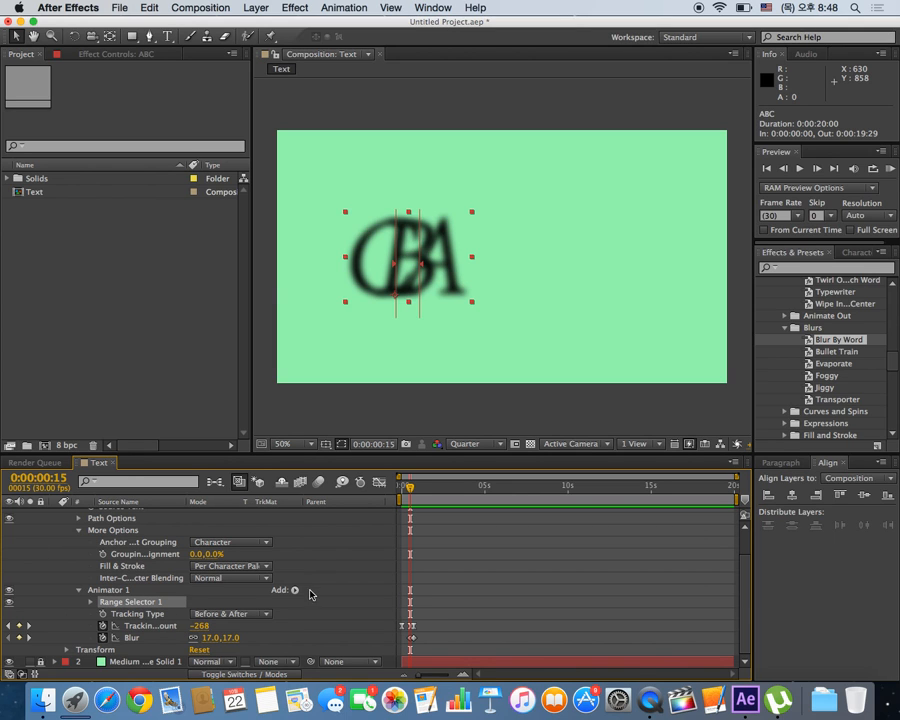
pyautogui.click(117, 590)
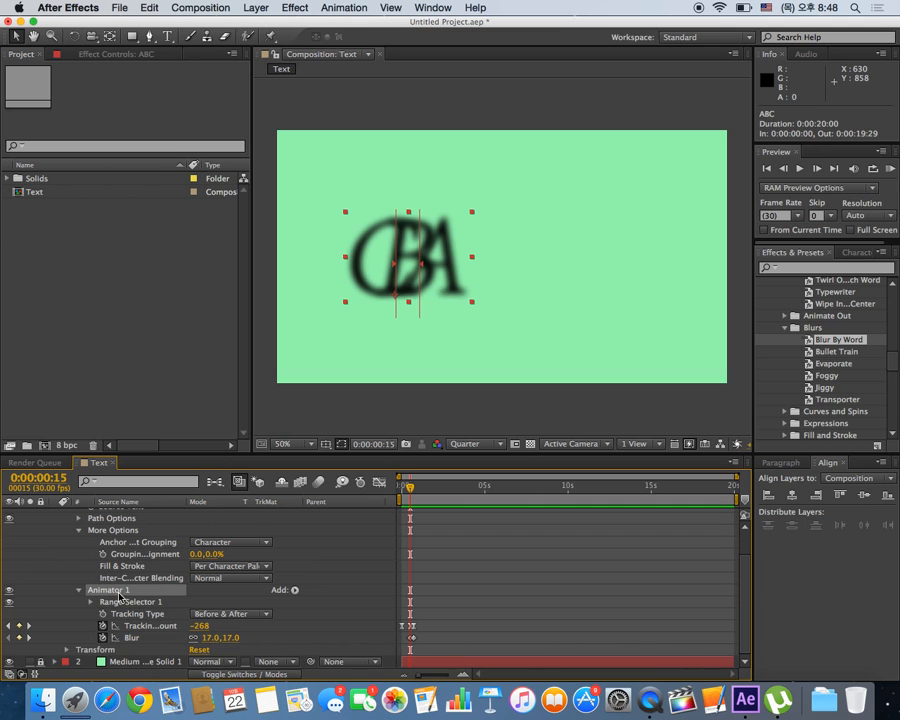
pyautogui.click(294, 591)
pyautogui.moveTo(325, 590)
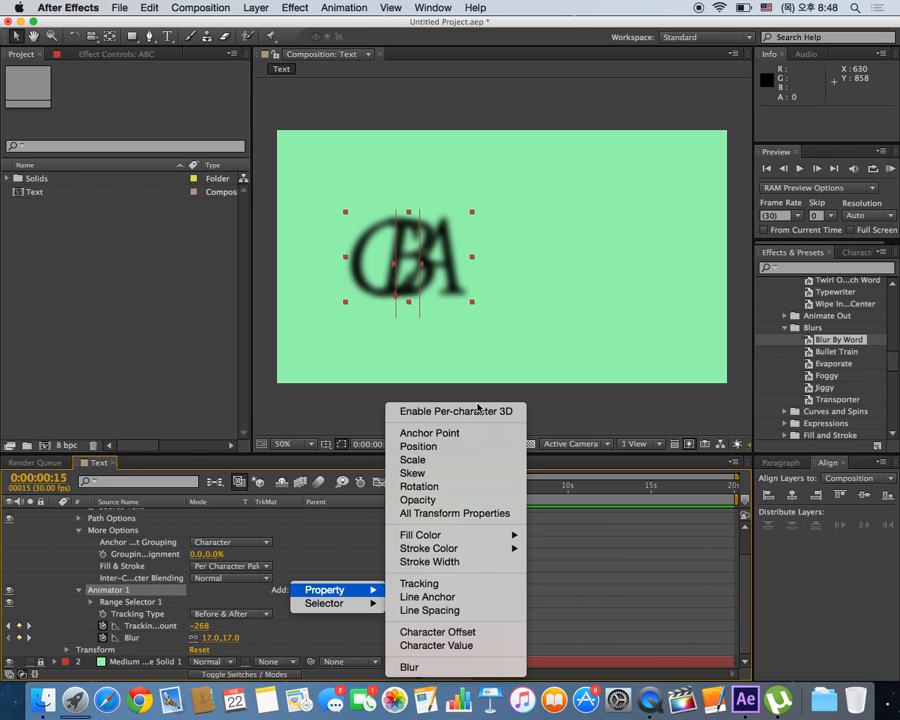
pyautogui.click(478, 414)
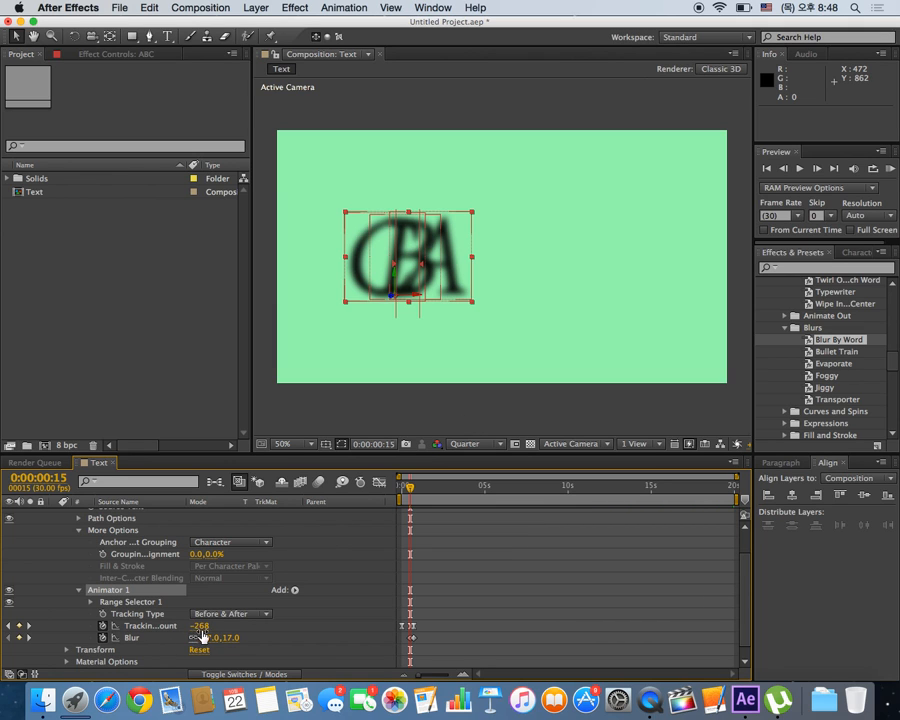
# Reveal the ABC layer's Transform properties and set the Anchor Point's Z value to 21.
pyautogui.scroll(-1, 175, 638)
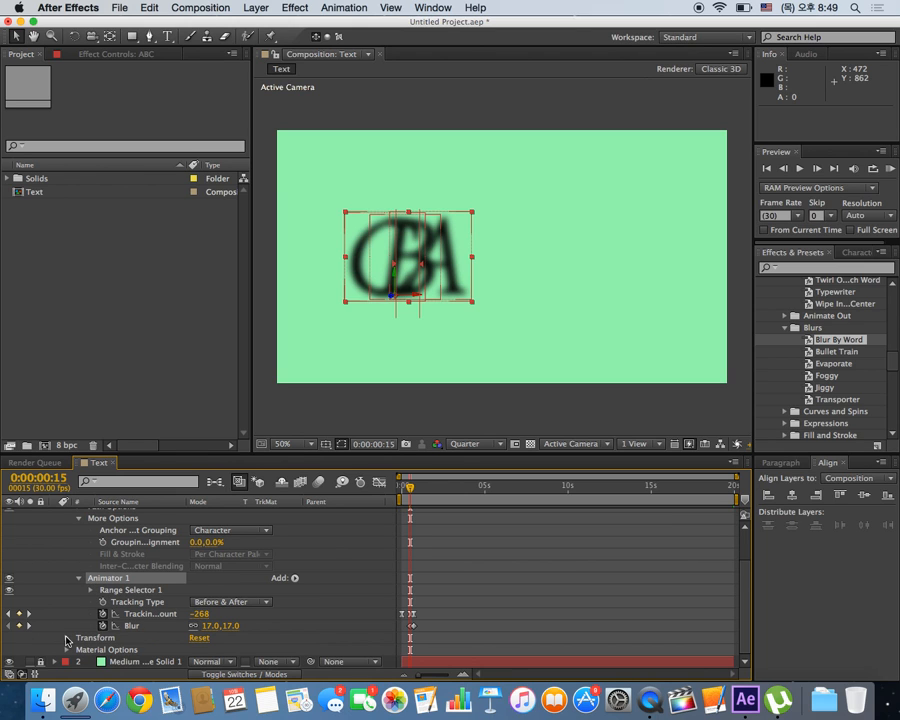
pyautogui.click(68, 639)
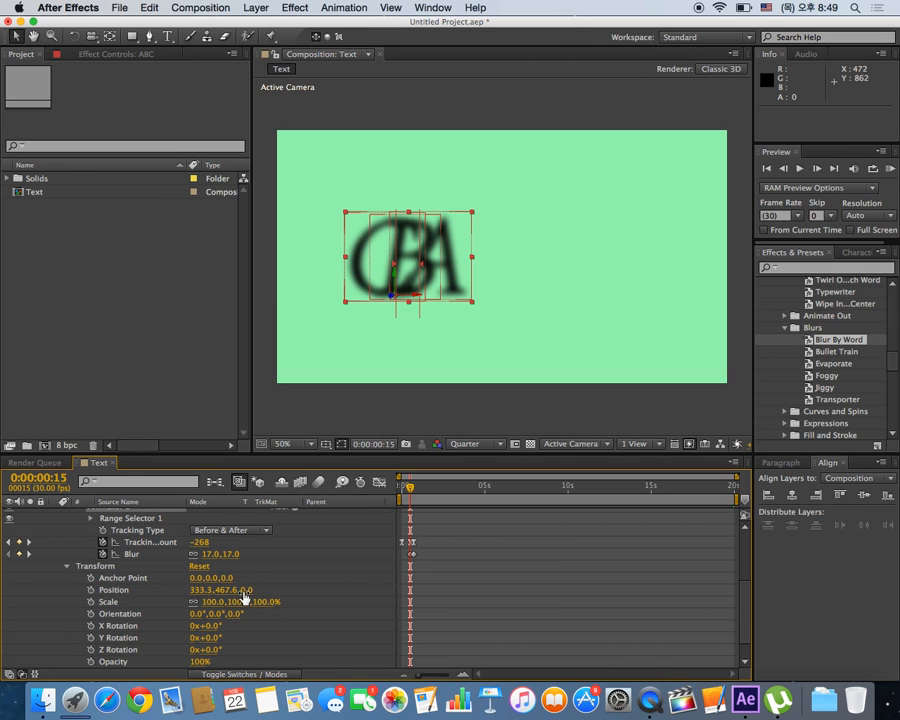
pyautogui.moveTo(228, 579)
pyautogui.mouseDown()
pyautogui.moveTo(262, 579)
pyautogui.moveTo(236, 581)
pyautogui.mouseUp()
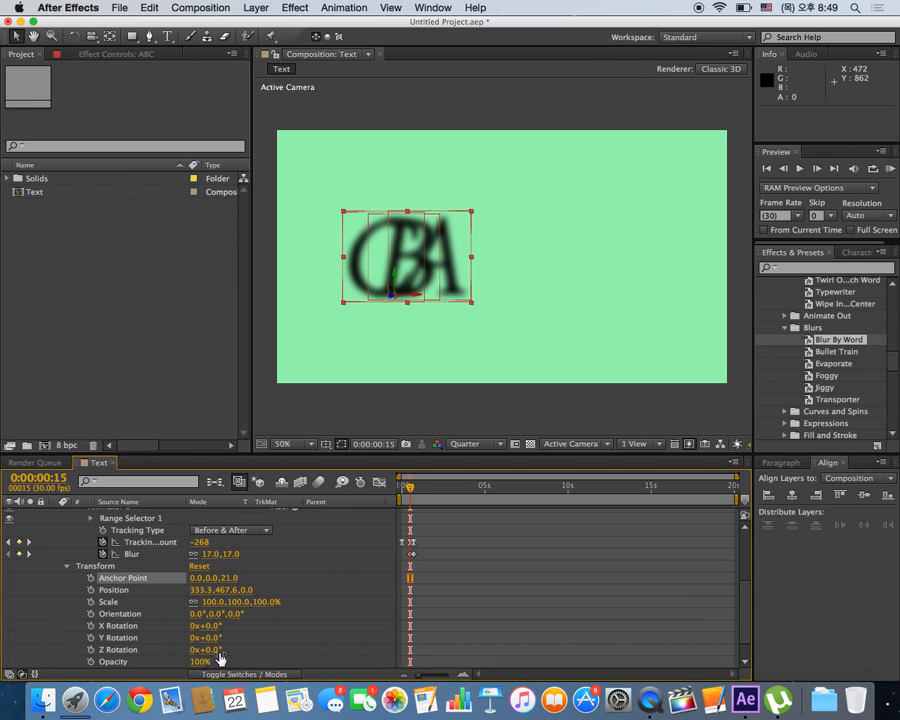
# Rotate the ABC text to -100° around Y and add a Y Rotation keyframe at 0:00:00:15.
pyautogui.moveTo(214, 651); pyautogui.dragTo(143, 639)
pyautogui.press('cmd+z')
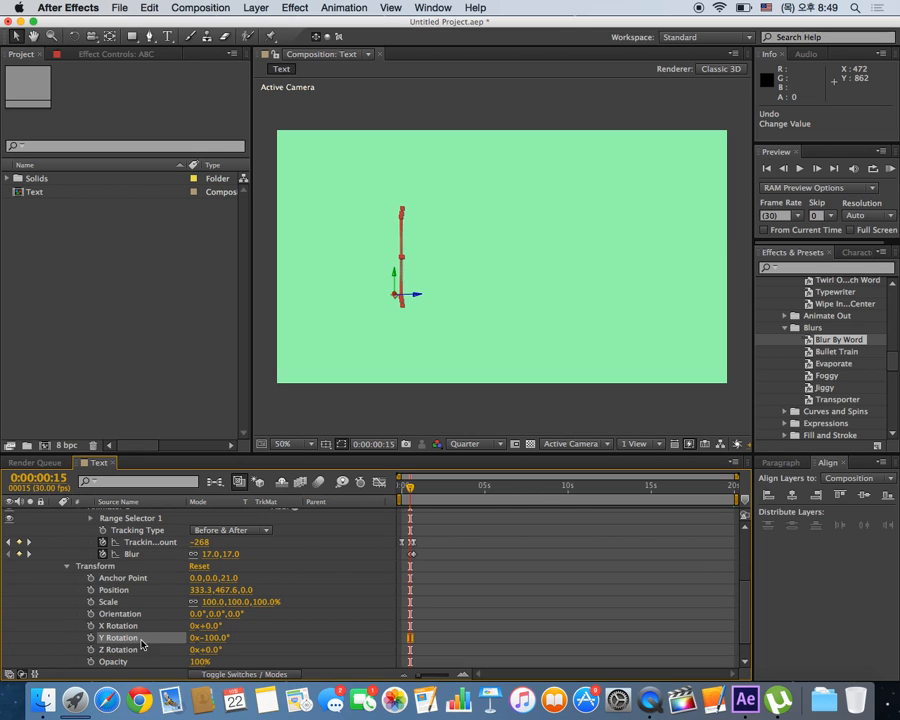
pyautogui.click(90, 637)
# Move the Y Rotation keyframe to one frame before the start of the composition.
pyautogui.press('=')
pyautogui.press('=')
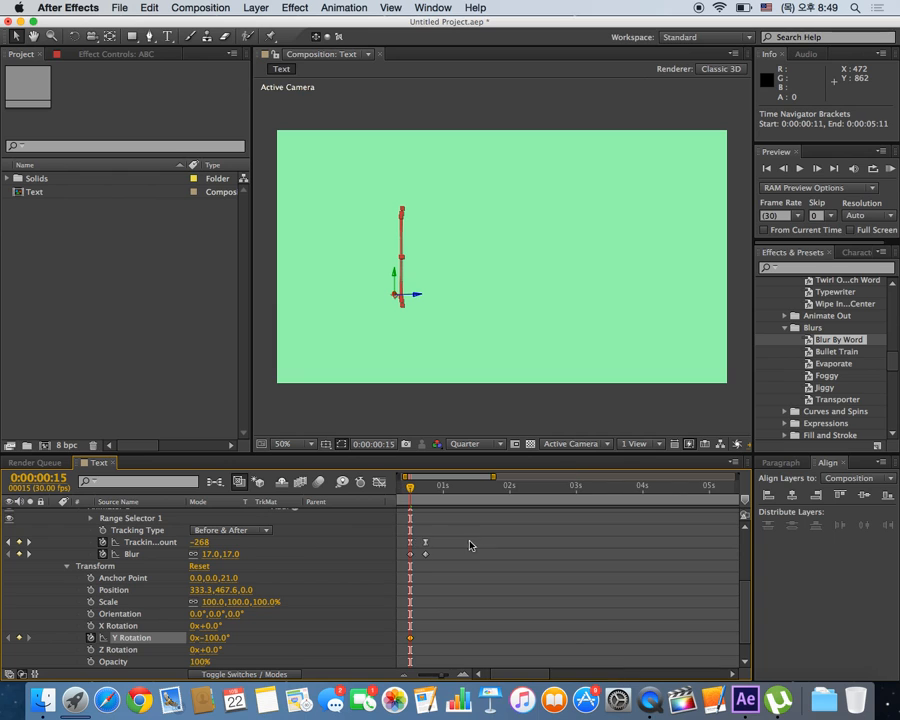
pyautogui.moveTo(409, 487); pyautogui.dragTo(363, 498)
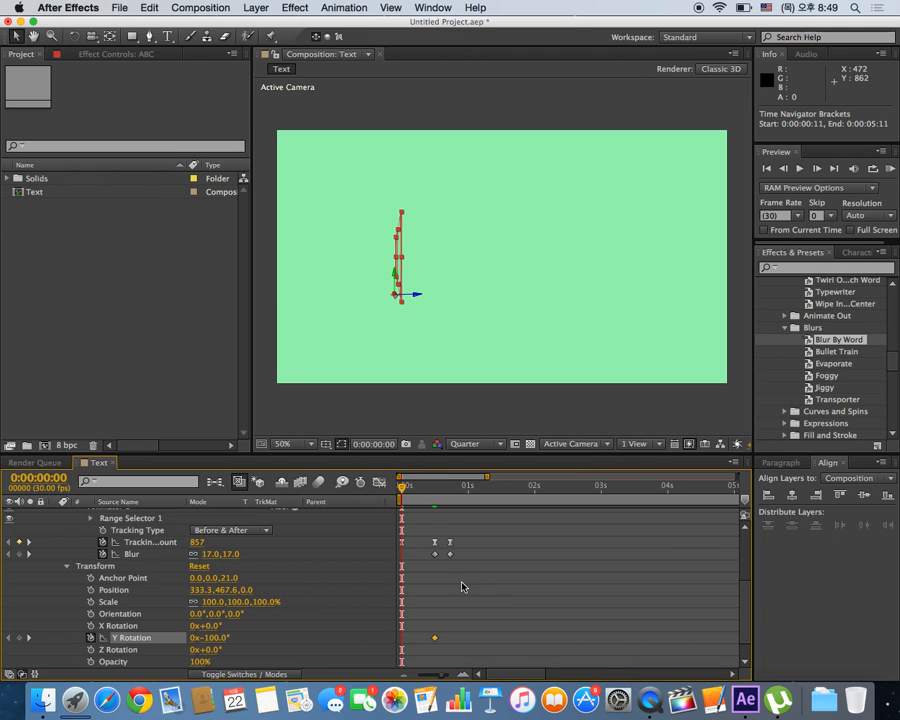
pyautogui.moveTo(434, 638); pyautogui.dragTo(410, 636)
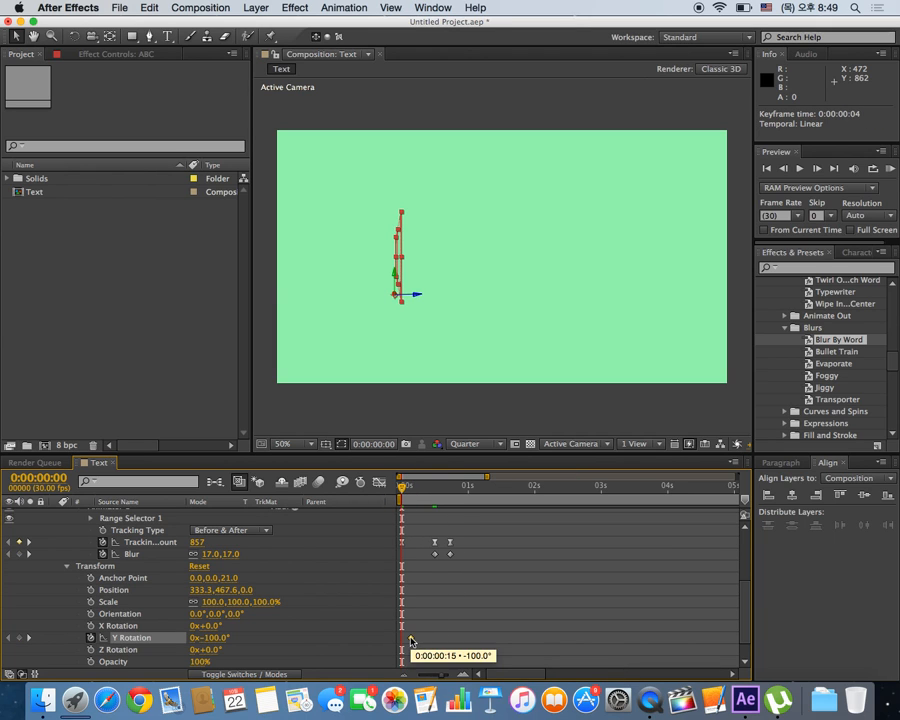
pyautogui.moveTo(400, 486); pyautogui.dragTo(440, 490)
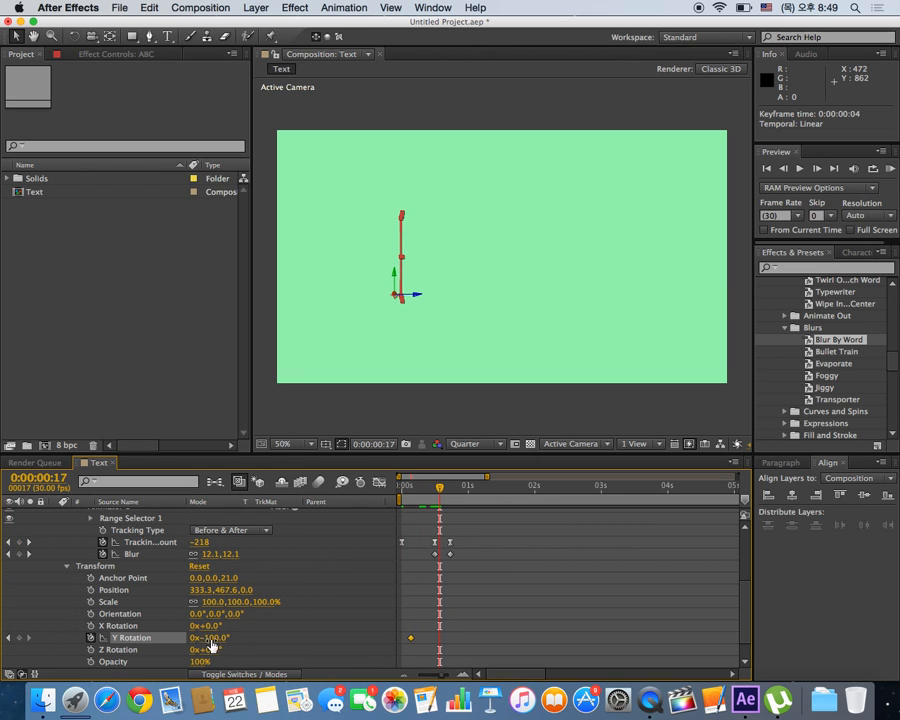
pyautogui.moveTo(441, 489); pyautogui.dragTo(435, 489)
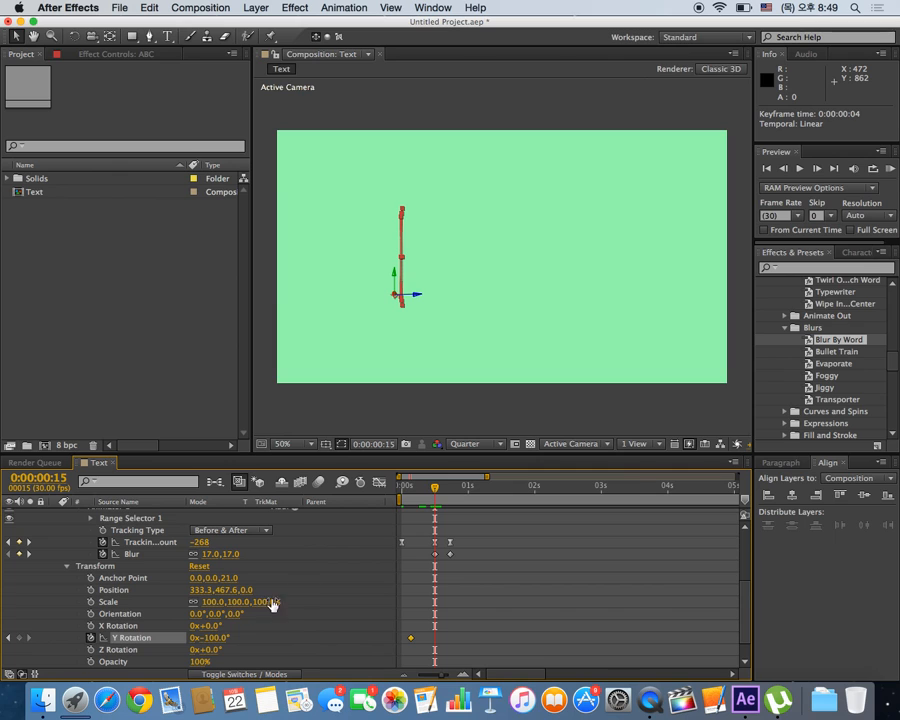
pyautogui.moveTo(410, 638)
pyautogui.mouseDown()
pyautogui.moveTo(417, 645)
pyautogui.moveTo(399, 641)
pyautogui.mouseUp()
# Keyframe the ABC layer's Y Rotation at 0° at 0:00:00:08.
pyautogui.moveTo(435, 489); pyautogui.dragTo(419, 489)
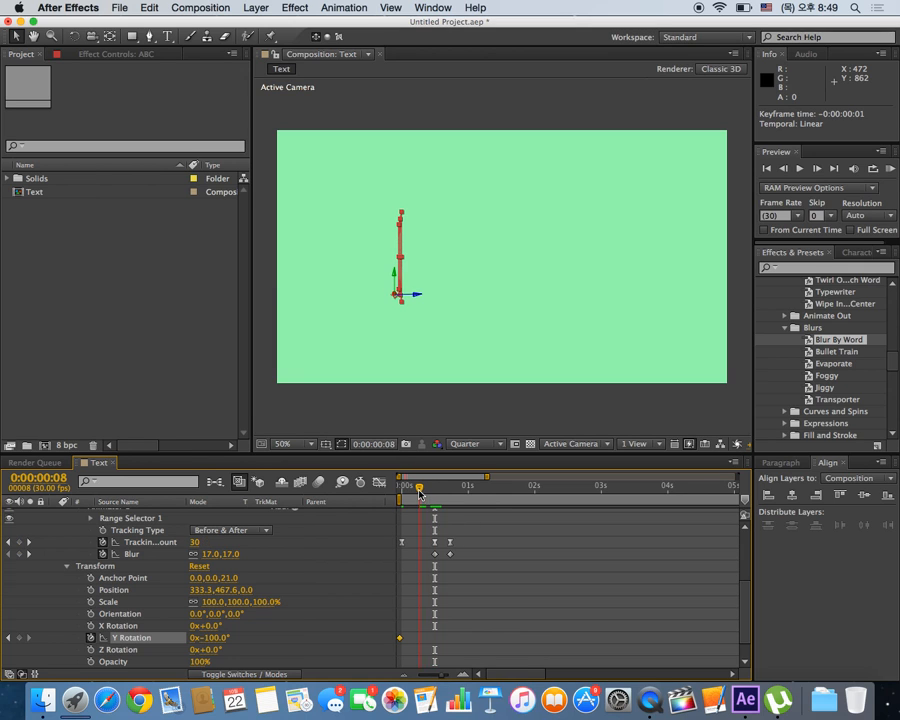
pyautogui.click(213, 638)
pyautogui.write('0')
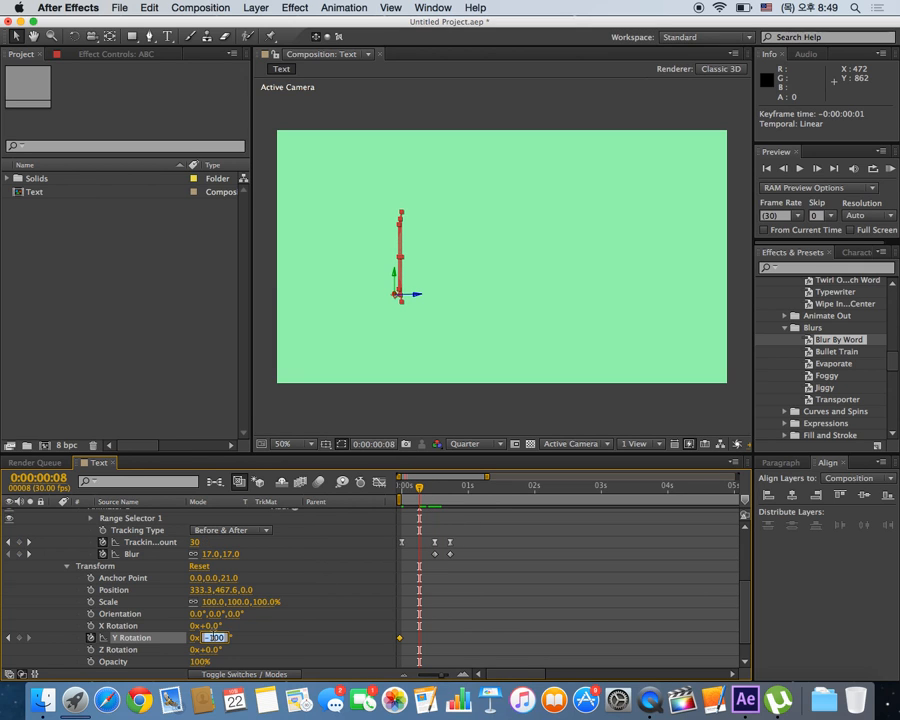
pyautogui.press('Return')
pyautogui.scroll(-2, 389, 601)
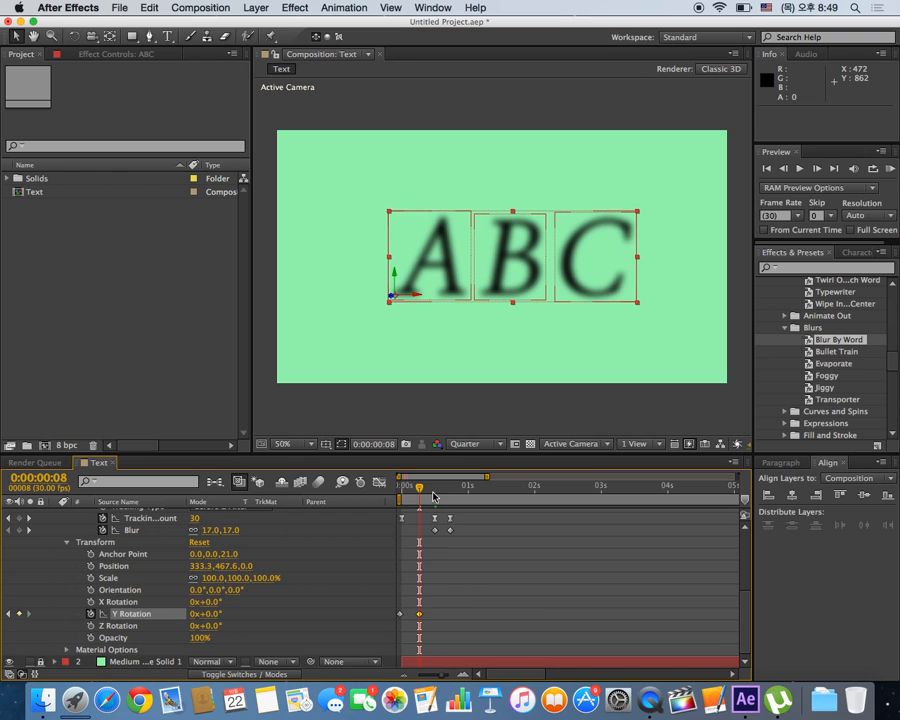
# Preview the combined Tracking, Blur and Y Rotation animation of the ABC text from 0:00:00:00.
pyautogui.moveTo(421, 489); pyautogui.dragTo(402, 489)
pyautogui.press('space')
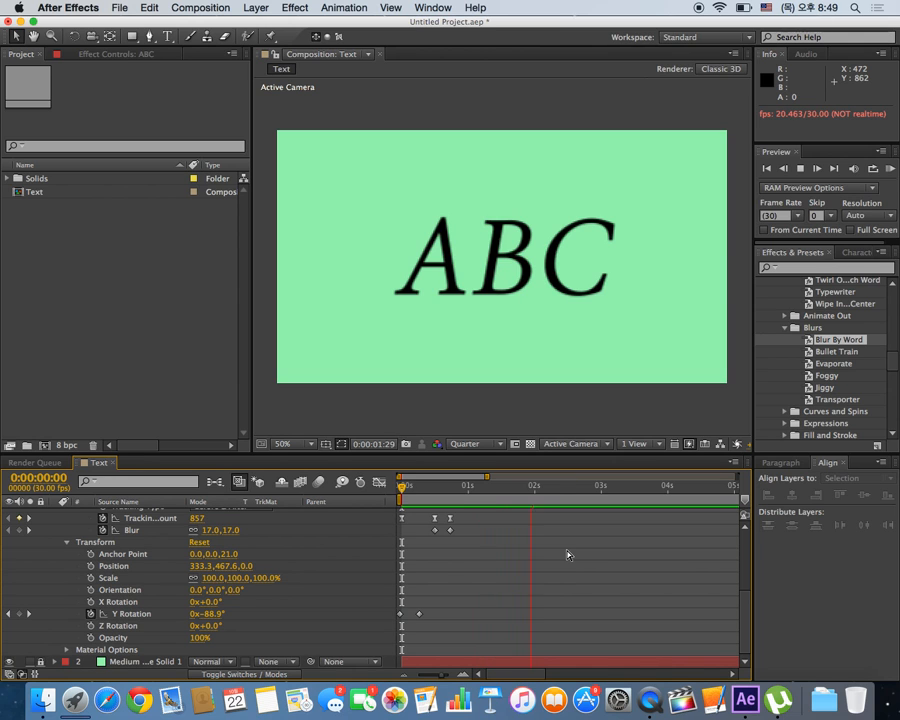
pyautogui.press('space')
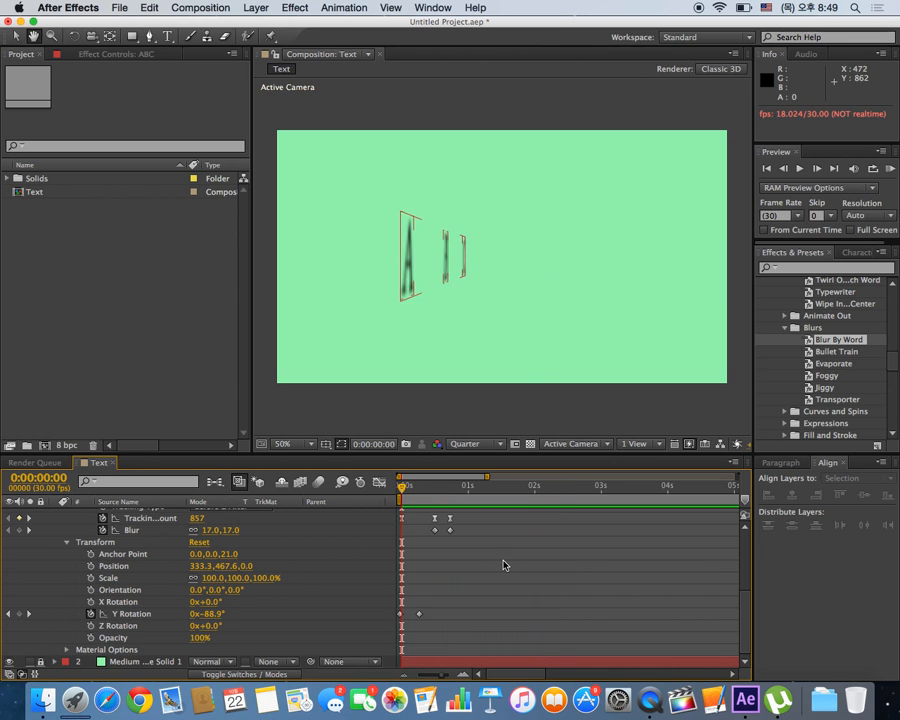
pyautogui.press('space')
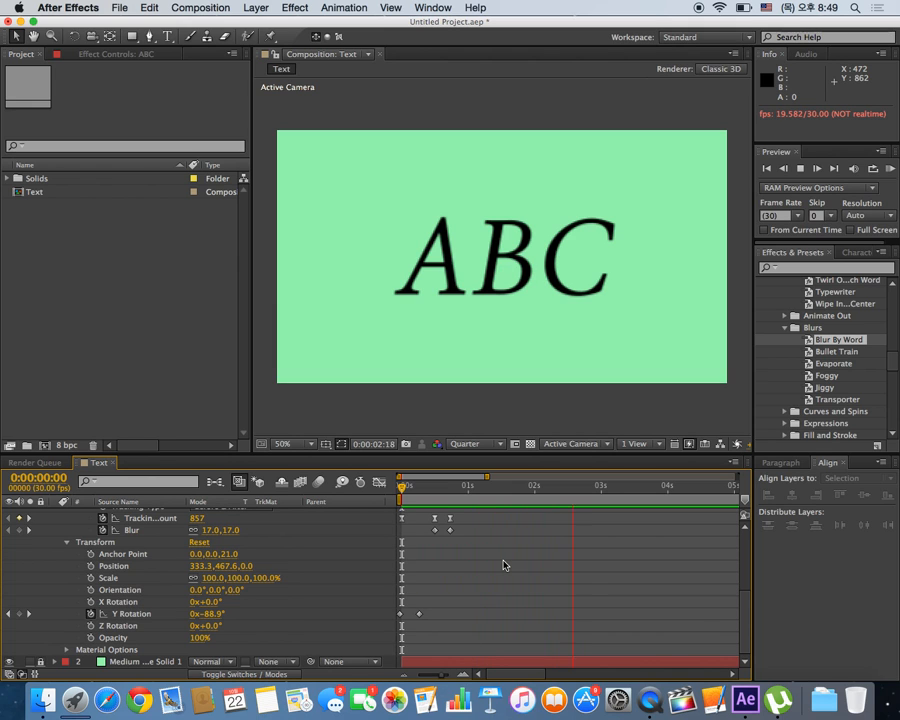
pyautogui.press('space')
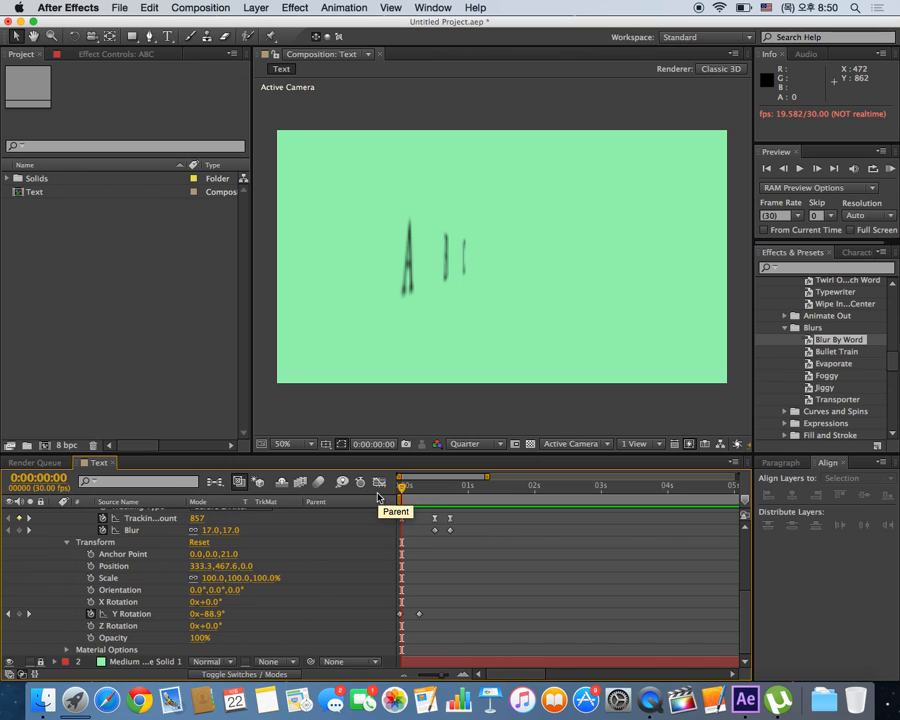
# Collapse all the properties of the ABC layer and play the text animation again.
pyautogui.click(317, 516)
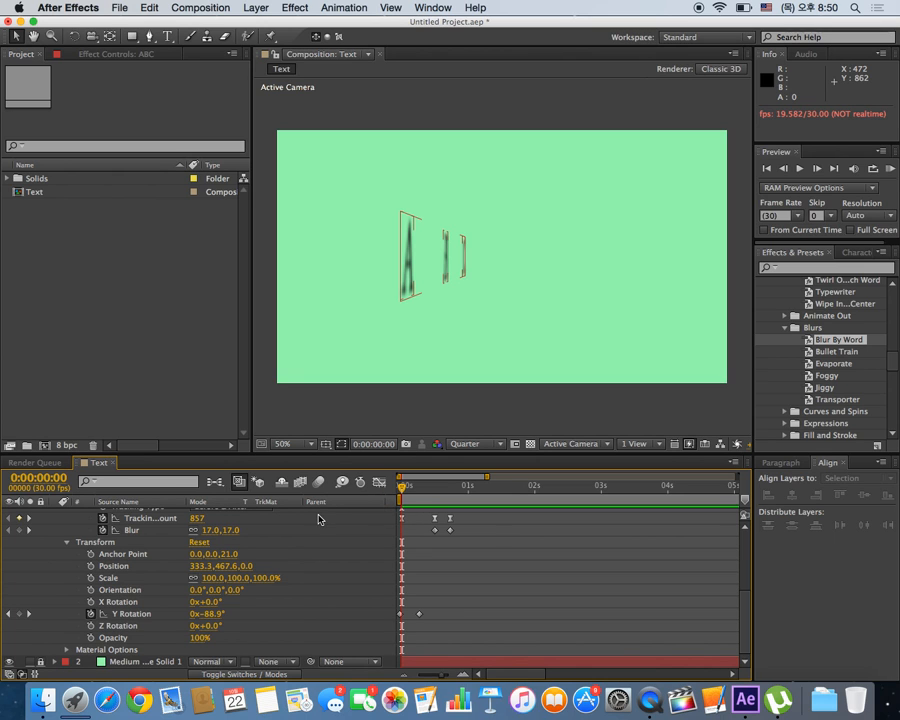
pyautogui.scroll(4, 317, 530)
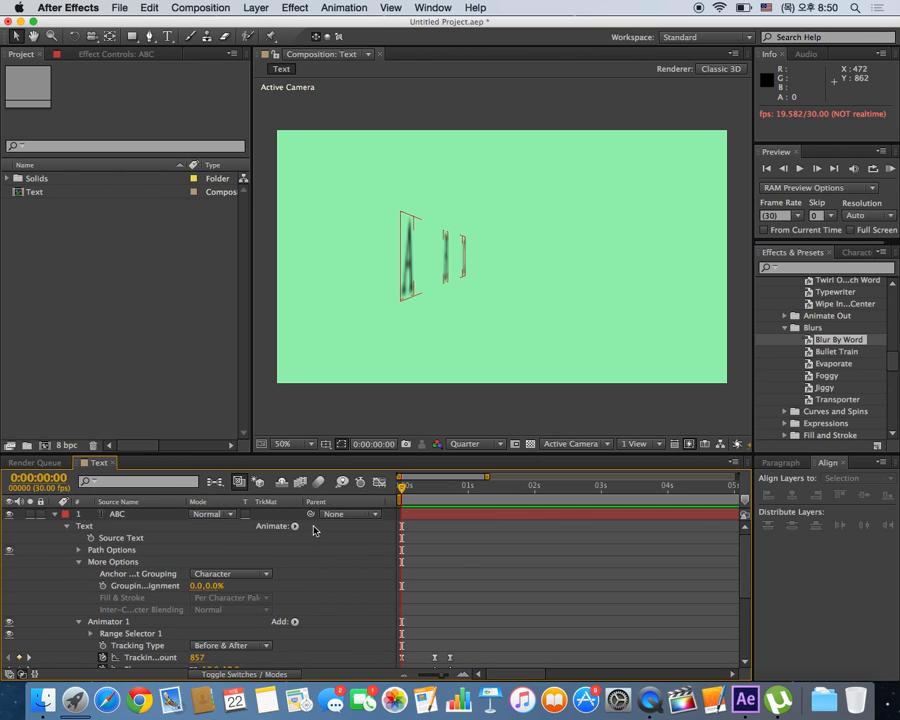
pyautogui.click(191, 584)
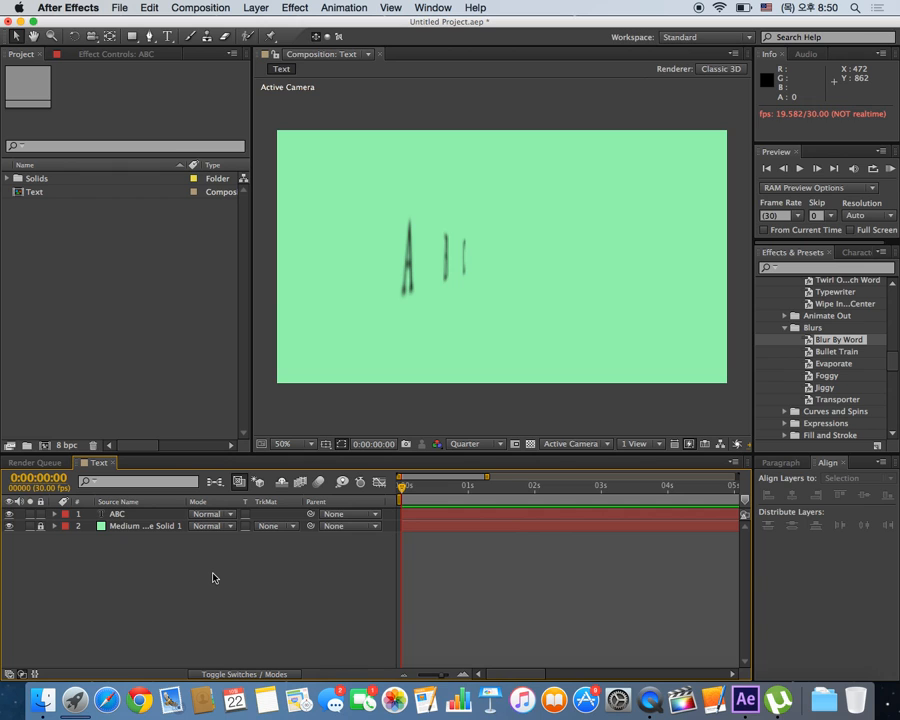
pyautogui.press('space')
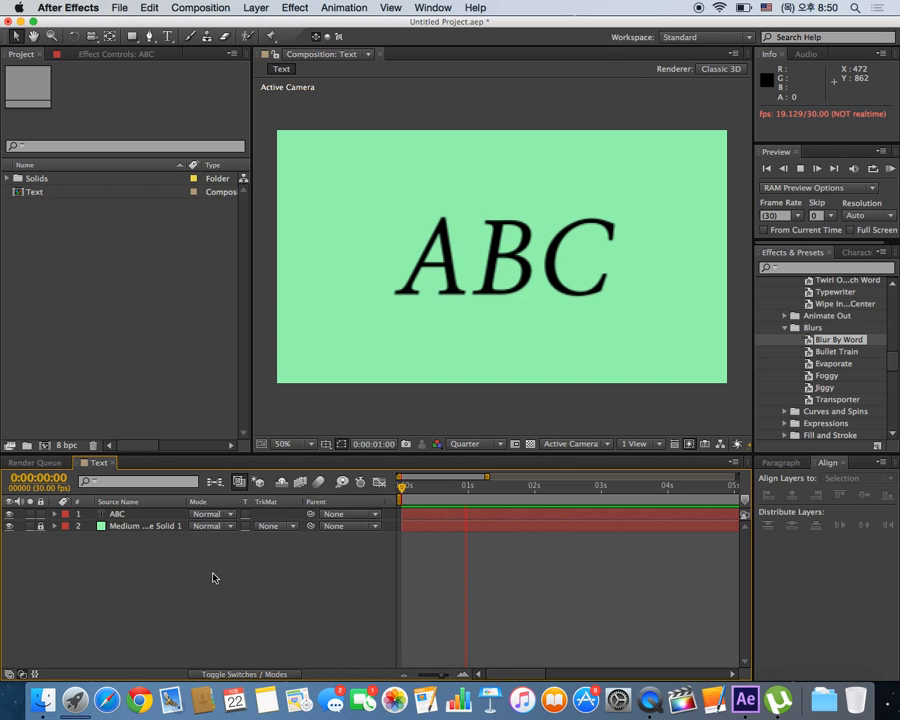
# Stop the preview and shorten the Text composition's work area to end at about 3 seconds.
pyautogui.press('space')
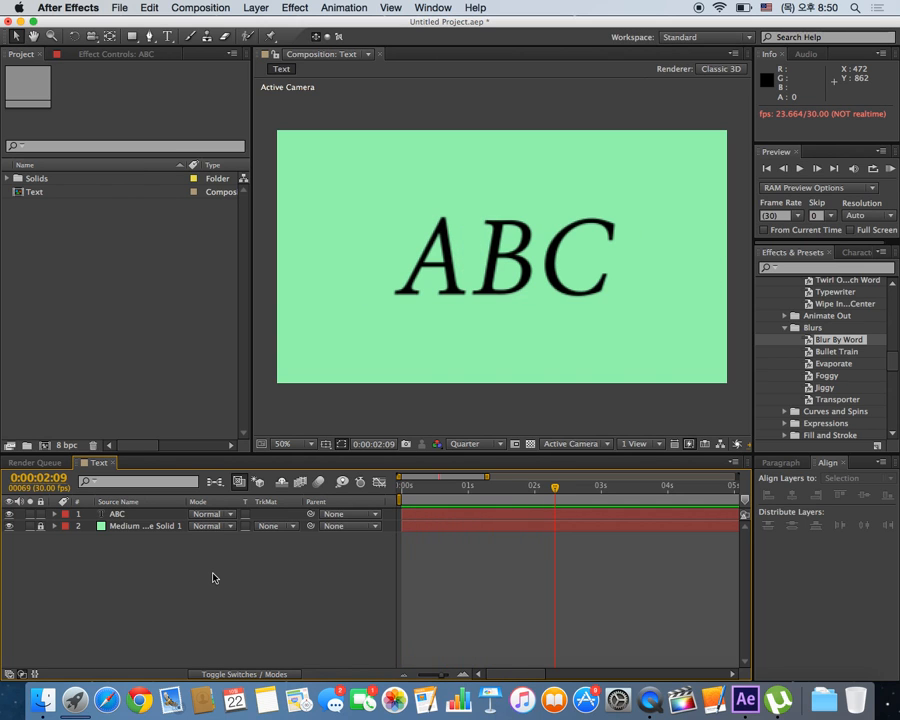
pyautogui.press(';')
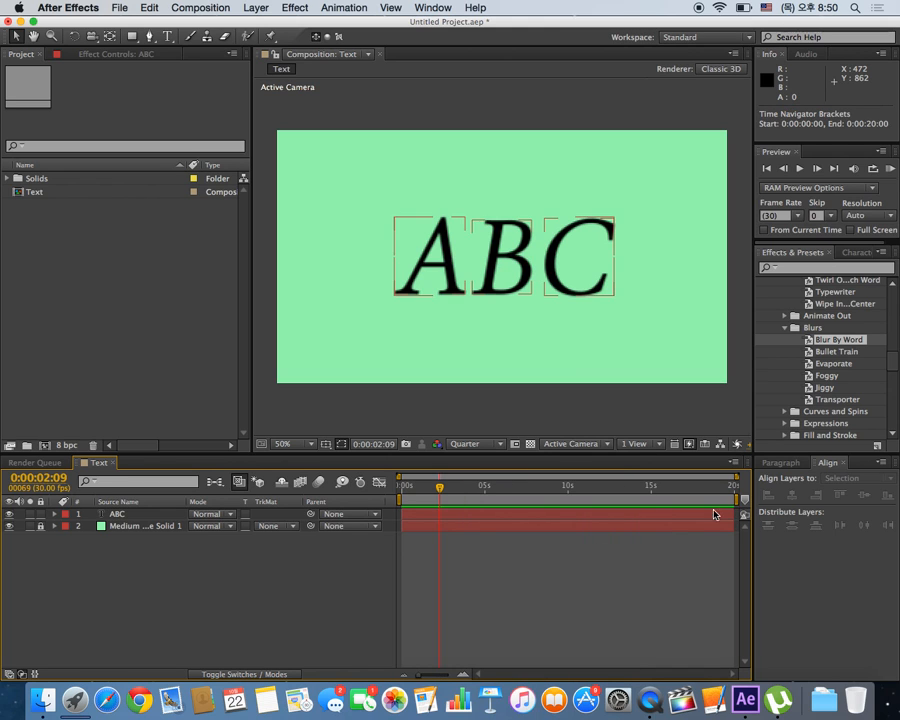
pyautogui.moveTo(735, 499); pyautogui.dragTo(447, 502)
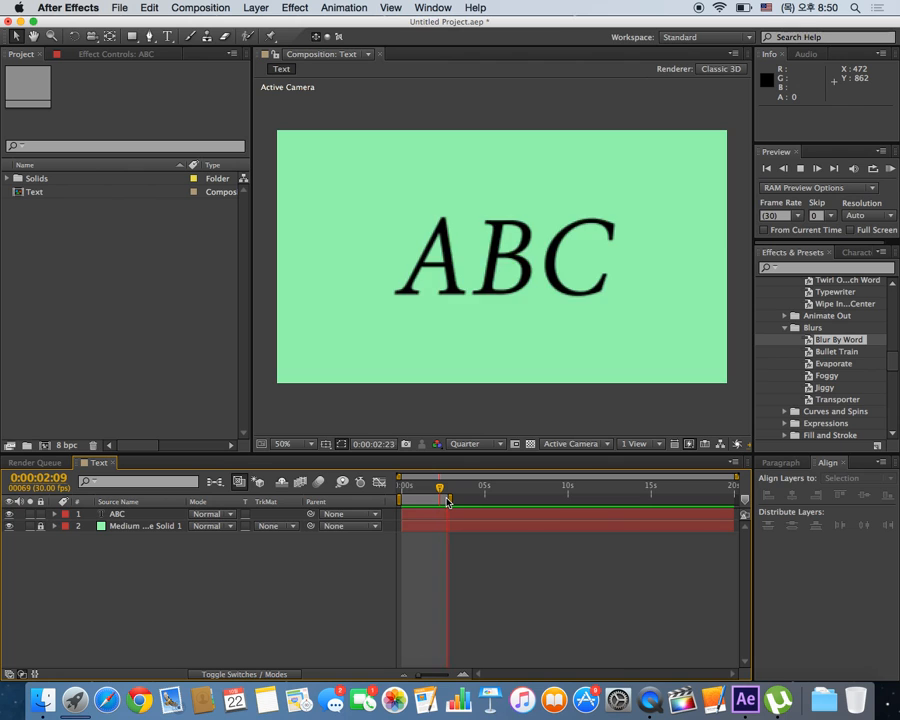
# Preview the ABC text animation within the shortened work area from 0:00:00:00, and stop playback.
pyautogui.press('space')
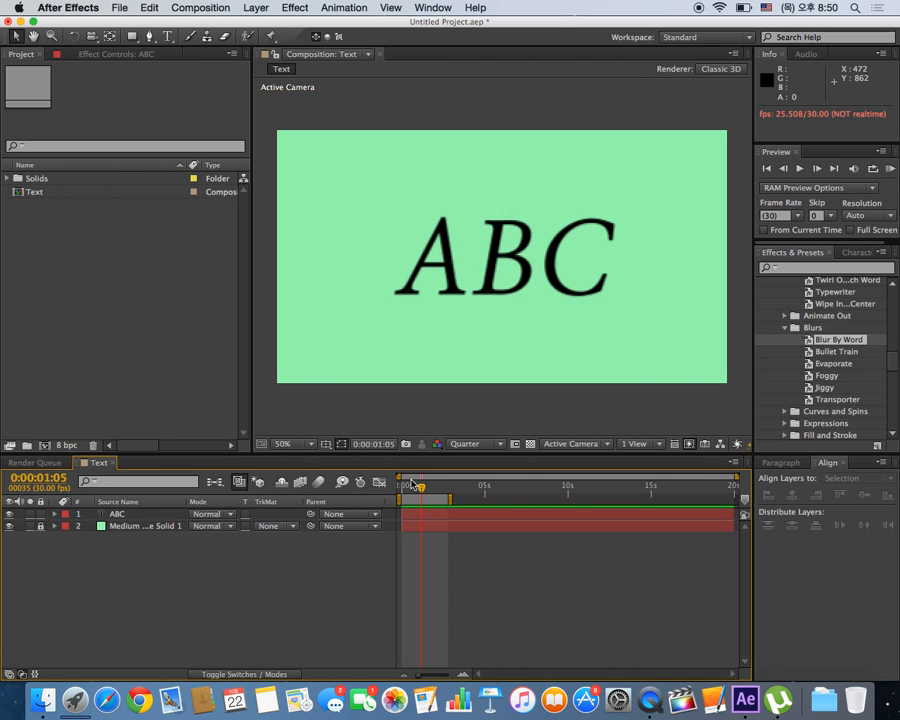
pyautogui.press('space')
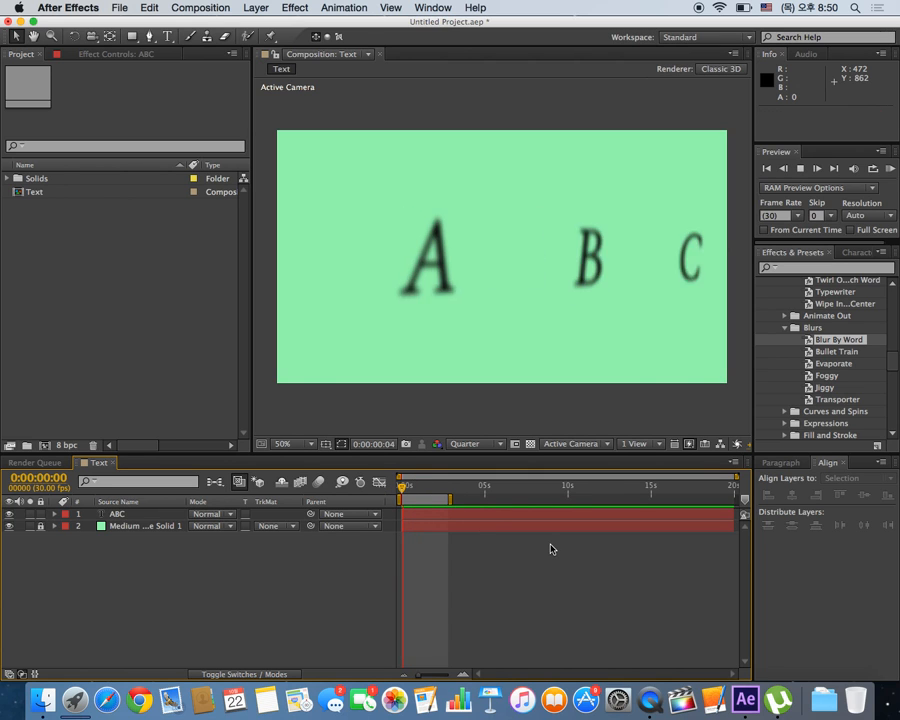
pyautogui.press('space')
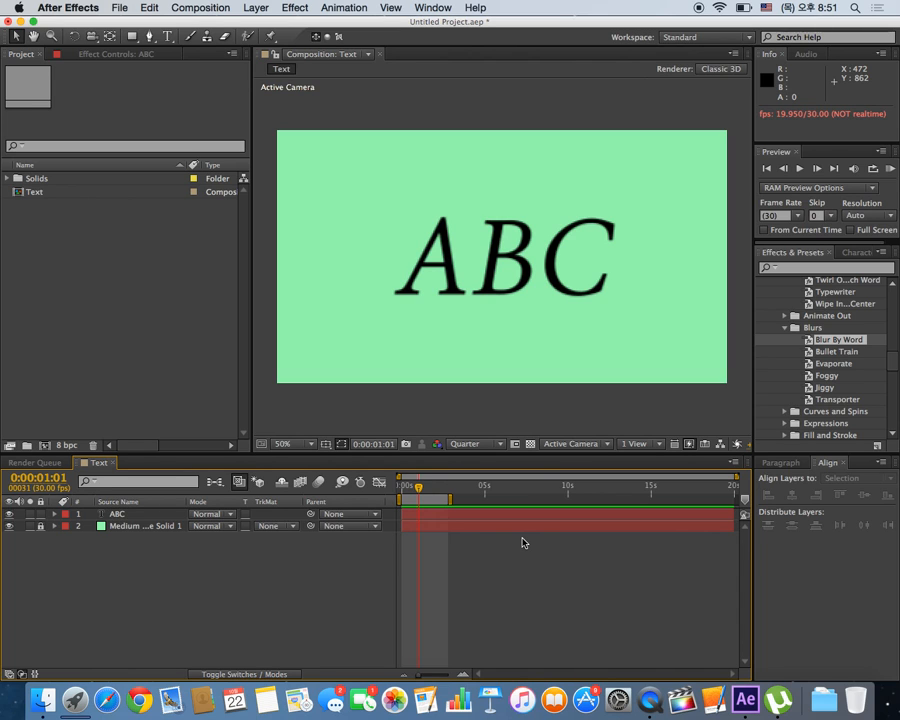
pyautogui.click(649, 698)
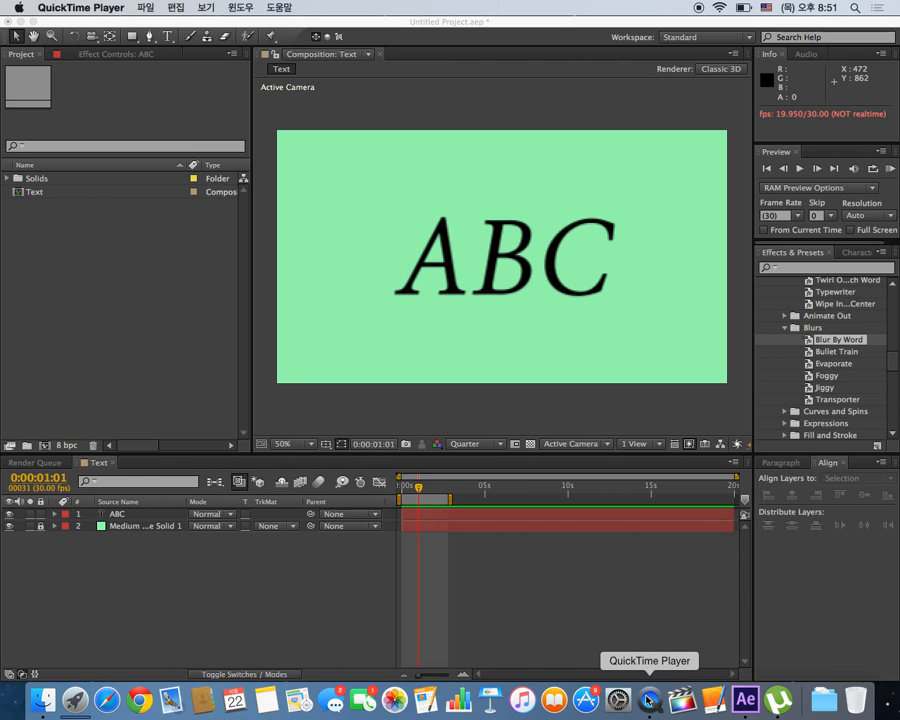
pyautogui.rightClick(649, 698)
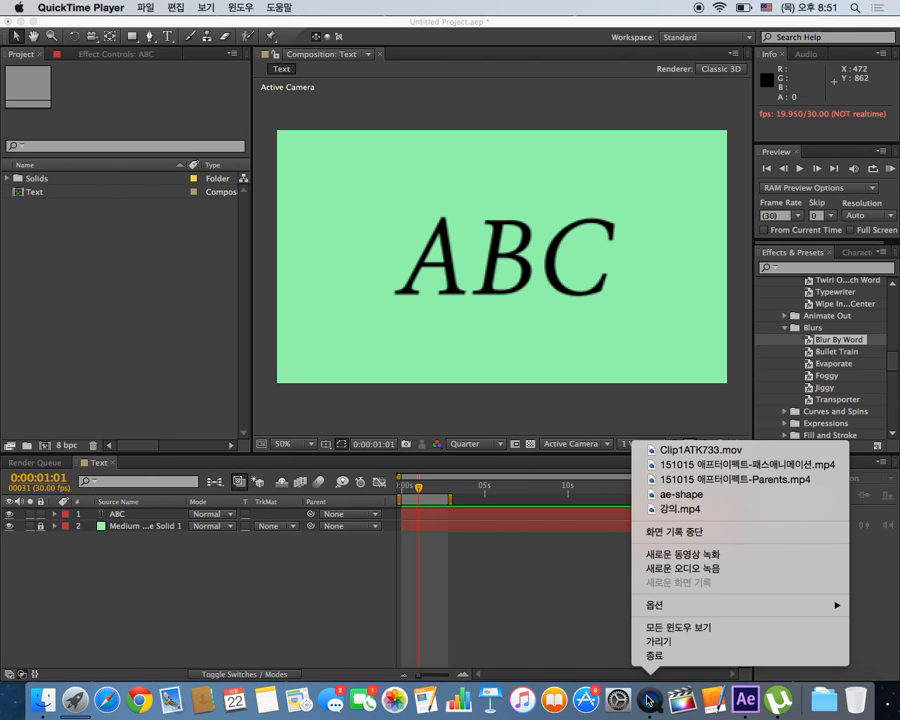
pyautogui.click(717, 542)
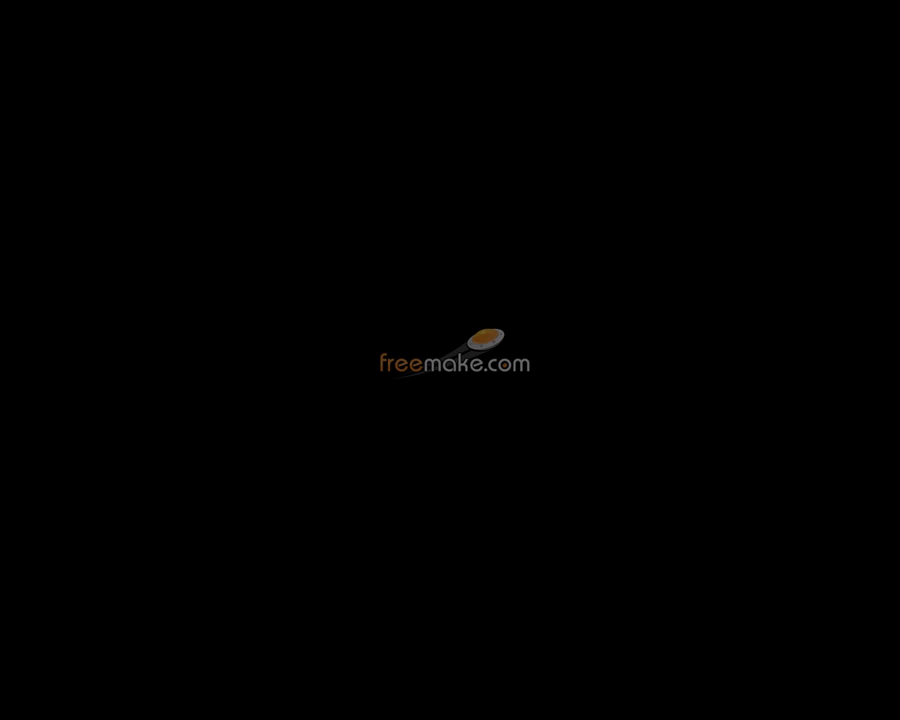